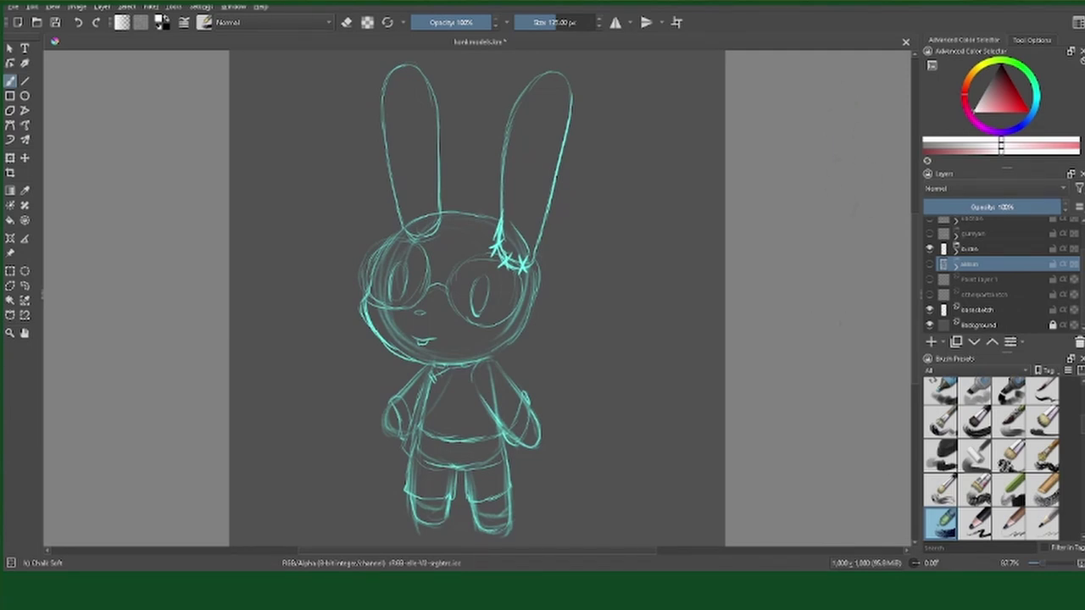
Step: Choose the Ink-4 Pen Rough brush preset for line art
scroll(1060, 429, "down", 5)
left_click(1045, 428)
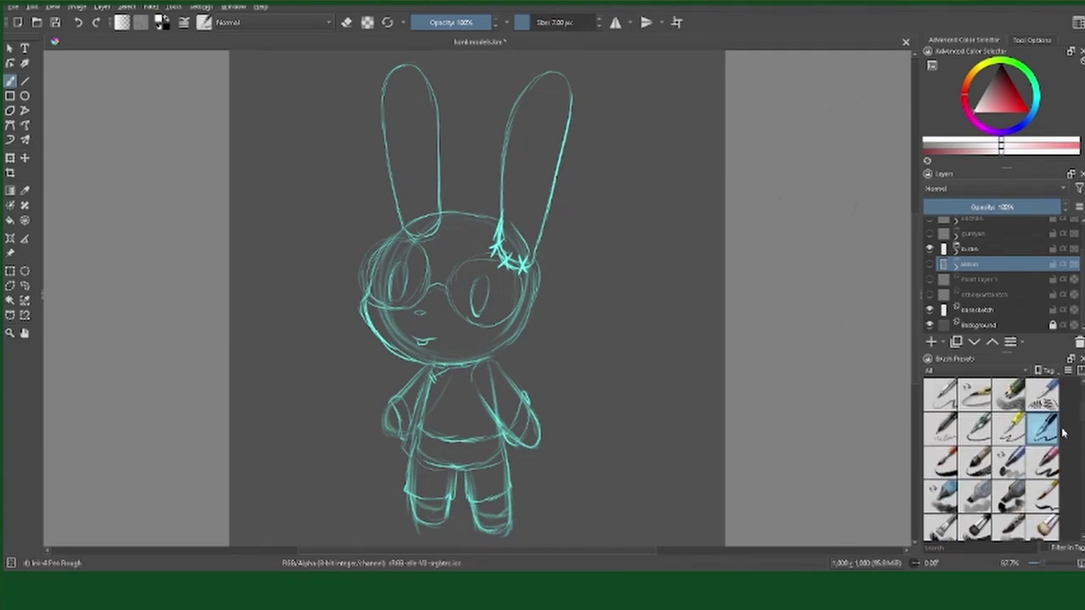
scroll(1017, 286, "up", 1)
scroll(1051, 279, "up", 2)
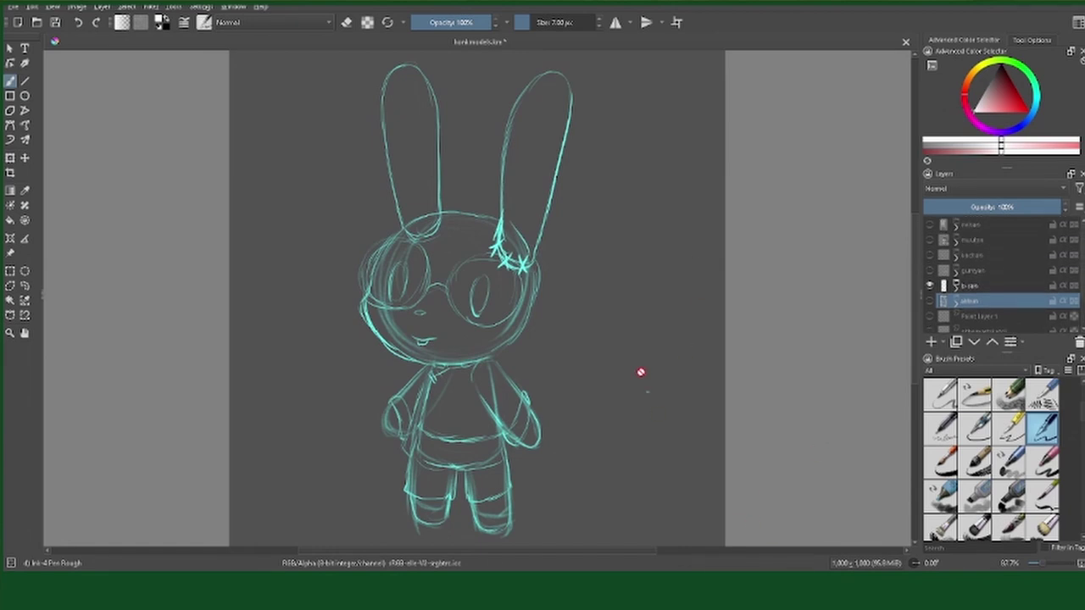
Step: Add a new paint layer directly above the sketch layer and begin renaming it
left_click(958, 298)
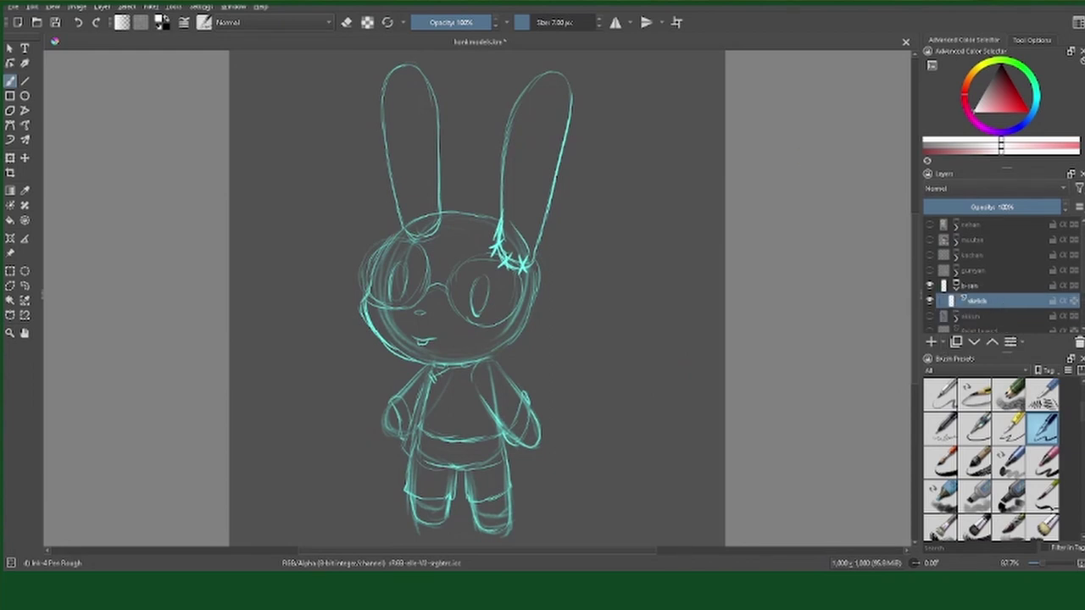
key("Insert")
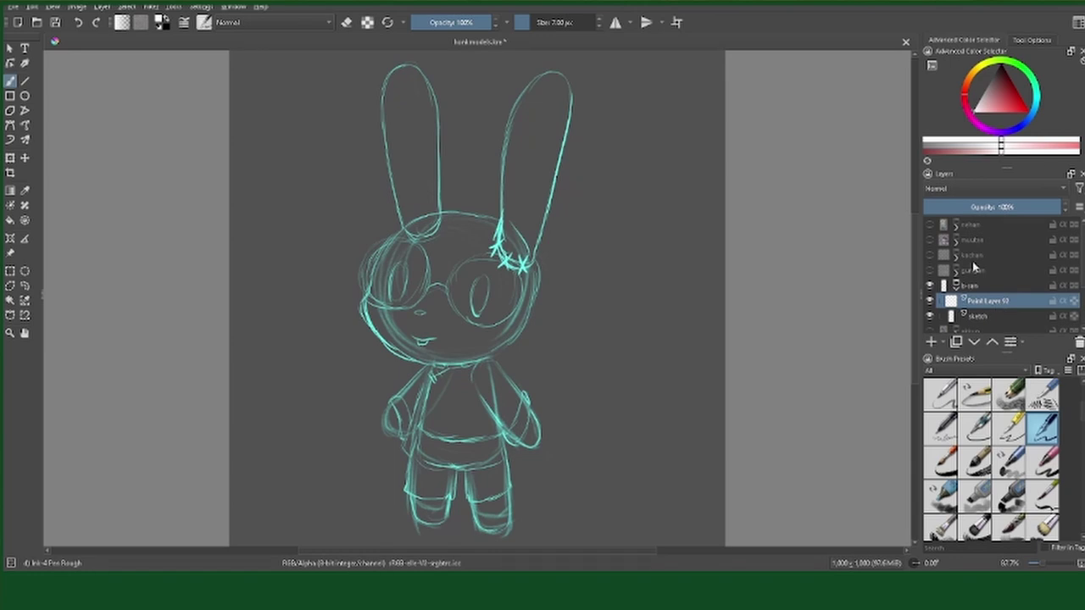
double_click(1006, 305)
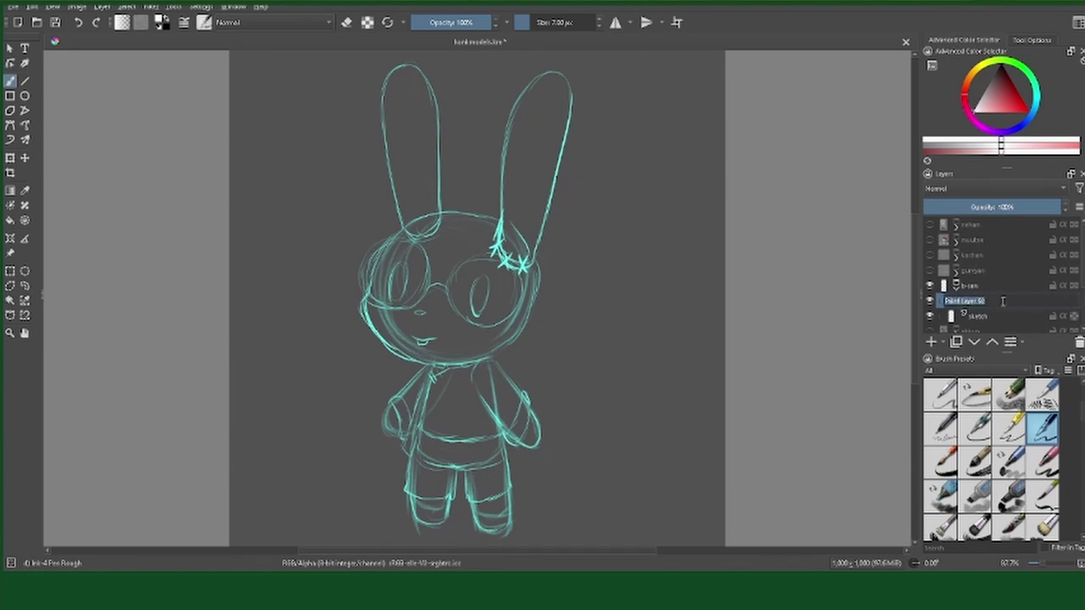
key("Return")
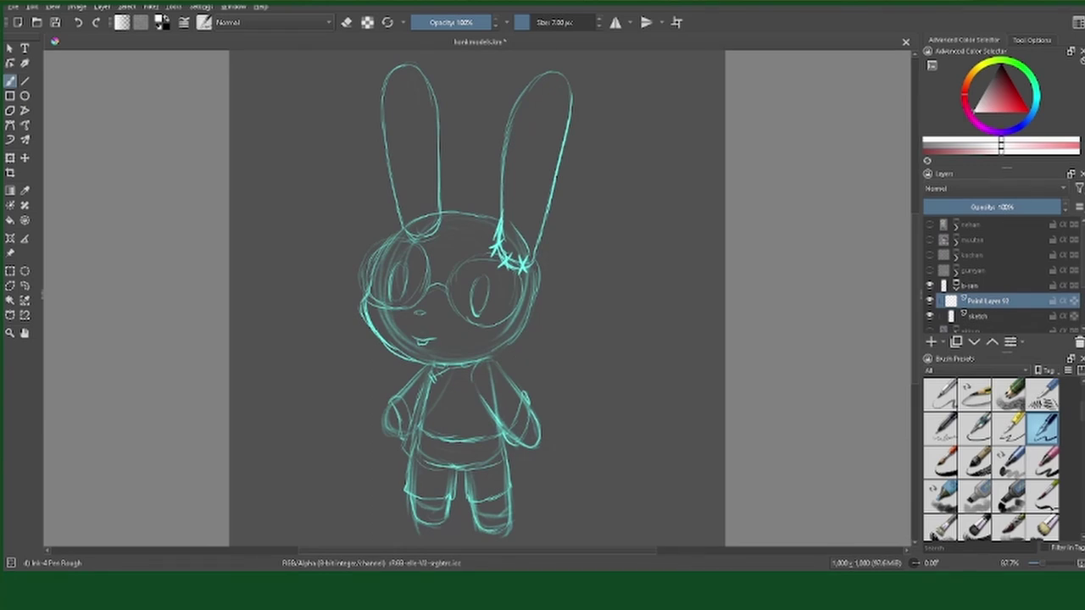
double_click(987, 301)
Step: Name the new layer 'lineartink' and zoom the canvas to 200%
type("lineartink")
key("Return")
left_click(1050, 565)
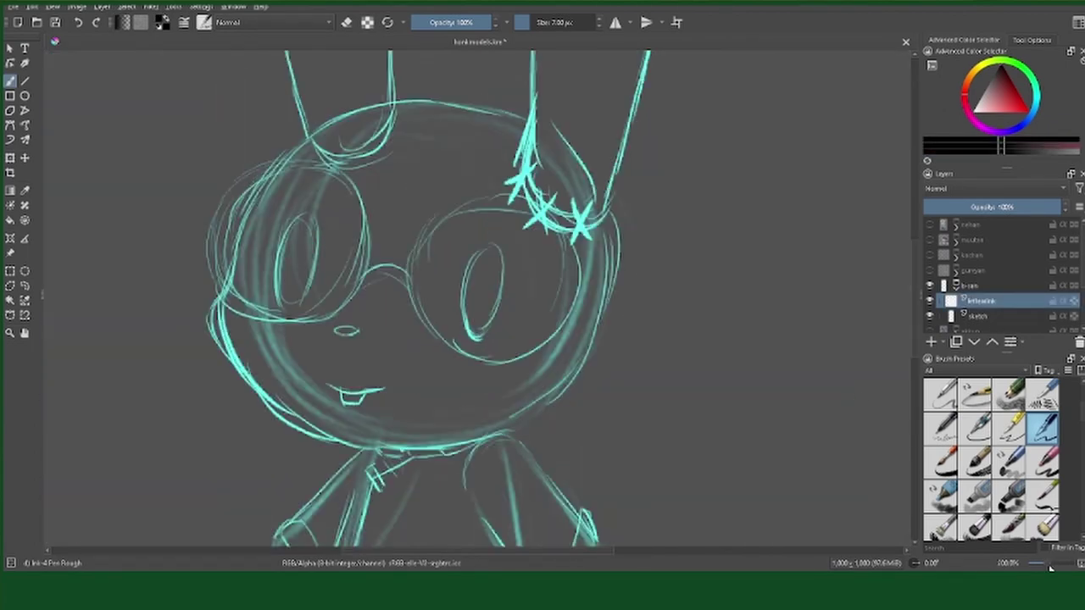
scroll(547, 293, "up", 5)
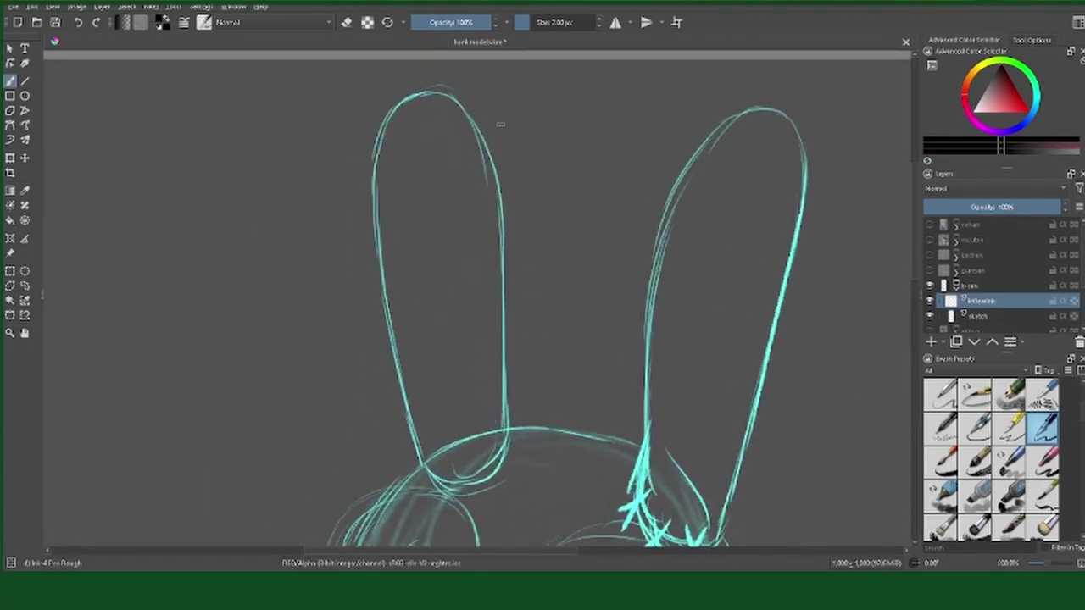
Step: Undo the first rough ear strokes and reduce the pen brush to about 10 px
mouse_move(449, 91)
left_mouse_down()
mouse_move(488, 153)
mouse_move(492, 193)
left_mouse_up()
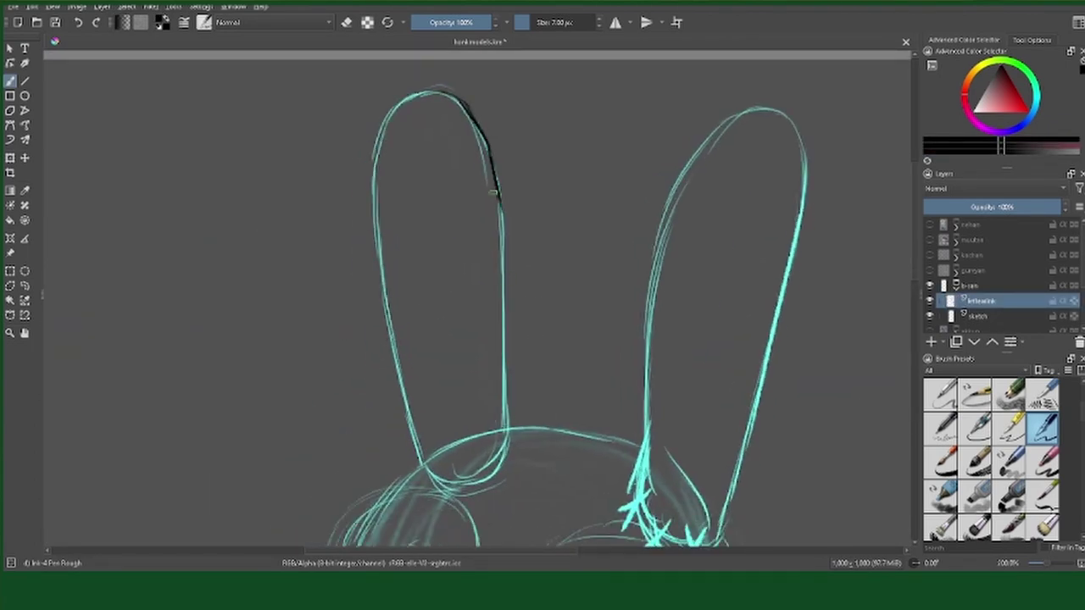
mouse_move(439, 89)
left_mouse_down()
mouse_move(390, 108)
mouse_move(381, 126)
mouse_move(378, 312)
mouse_move(397, 386)
left_mouse_up()
key("ctrl+z")
key("ctrl+z")
key("ctrl+z")
key("ctrl+z")
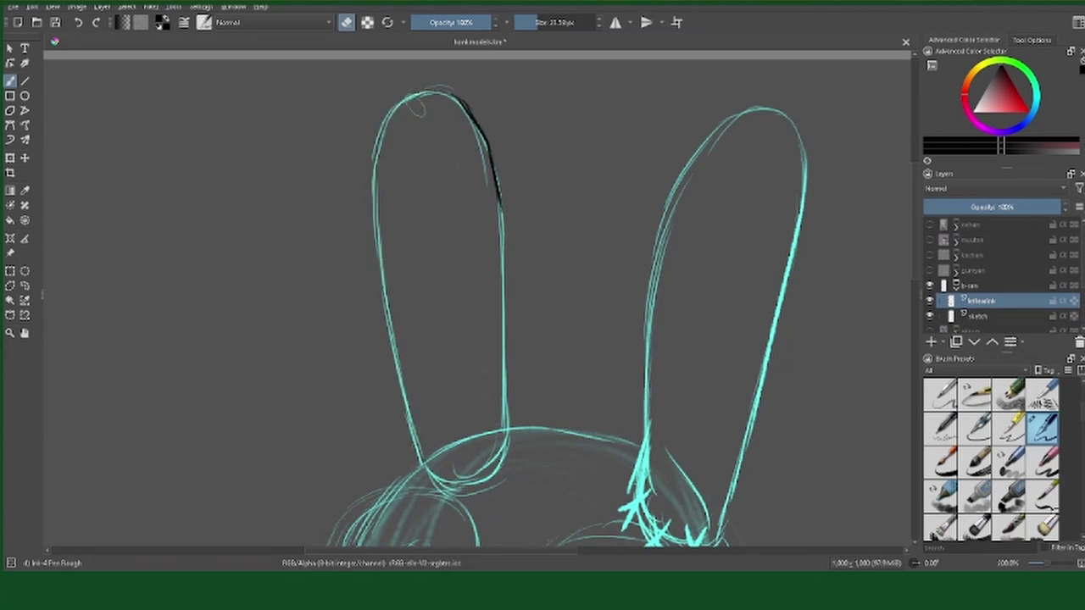
key("ctrl+z")
key("ctrl+z")
key("ctrl+z")
left_click_drag(539, 21, 531, 21)
left_click_drag(399, 100, 412, 375)
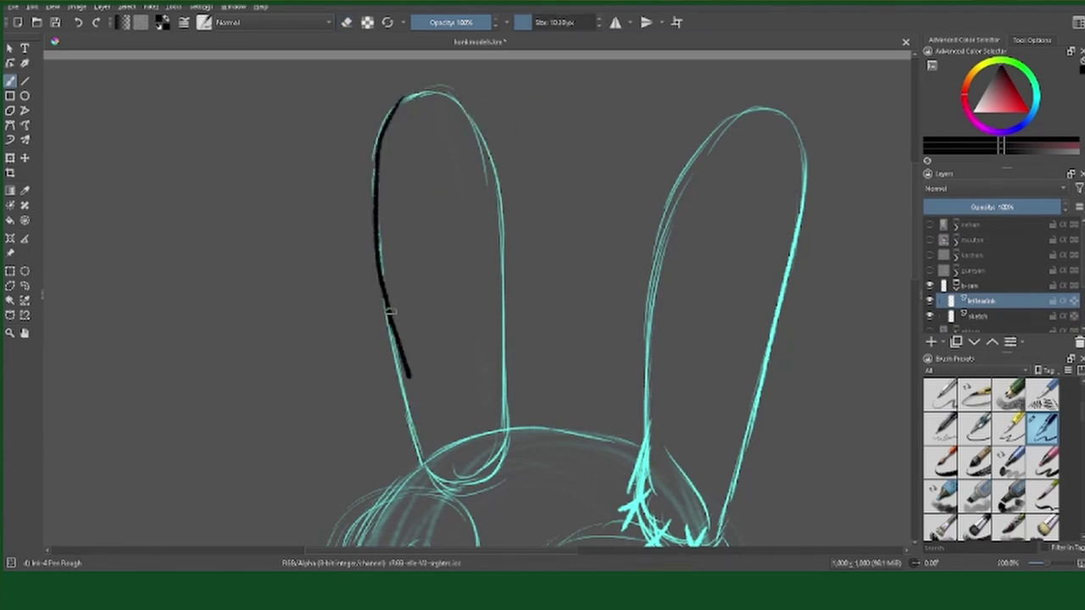
key("ctrl+z")
Step: Ink the left ear's thick black outline around its edges, top and bottom
left_click_drag(384, 123, 421, 461)
key("e")
left_click_drag(380, 186, 377, 317)
key("e")
left_click_drag(418, 93, 373, 279)
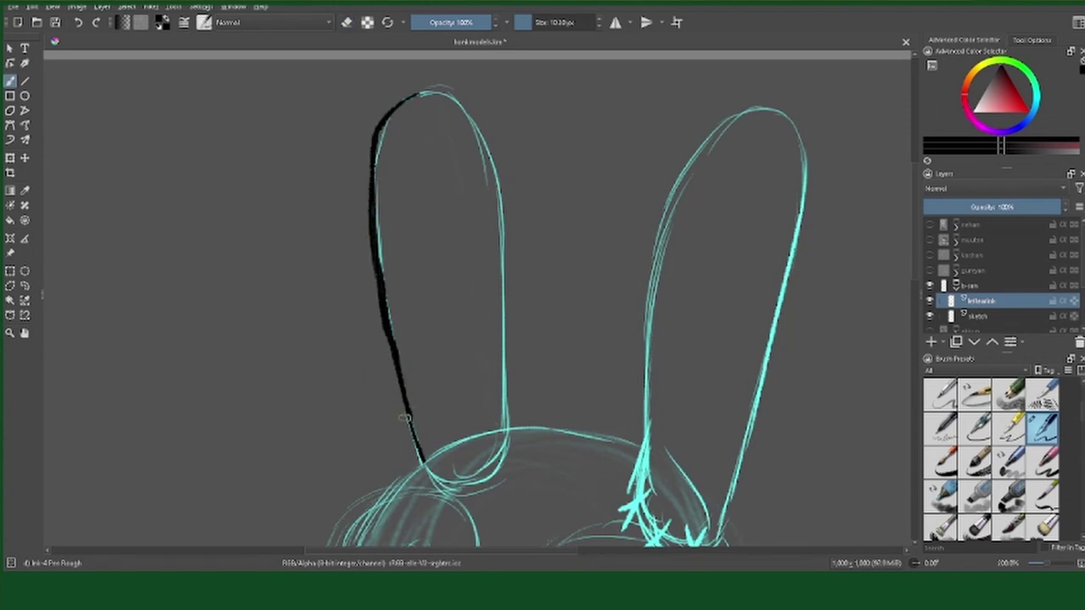
left_click_drag(421, 462, 507, 428)
left_click_drag(416, 92, 506, 436)
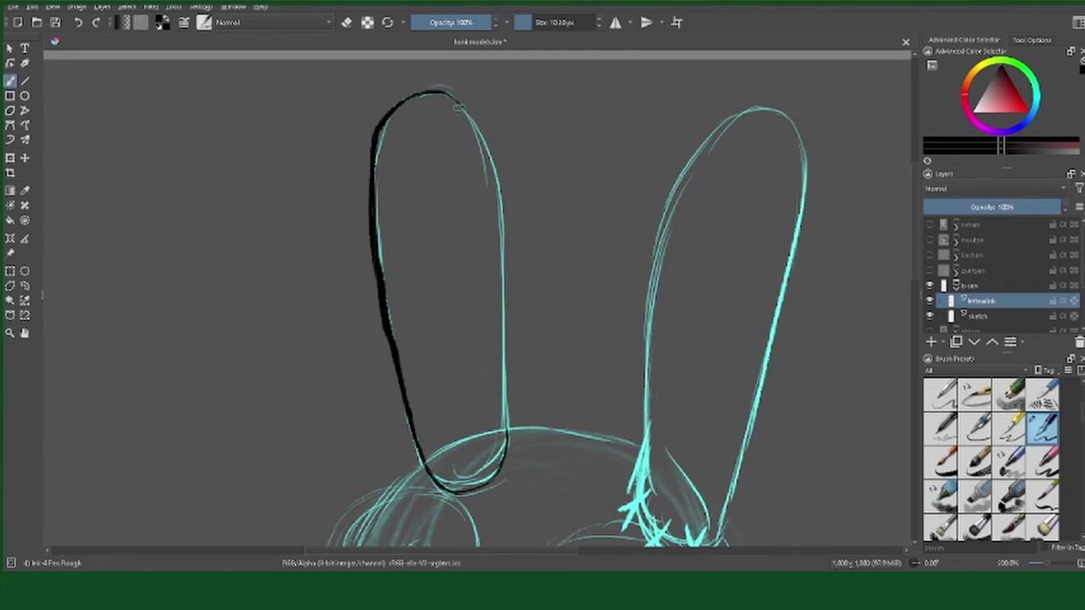
left_click_drag(503, 301, 367, 212)
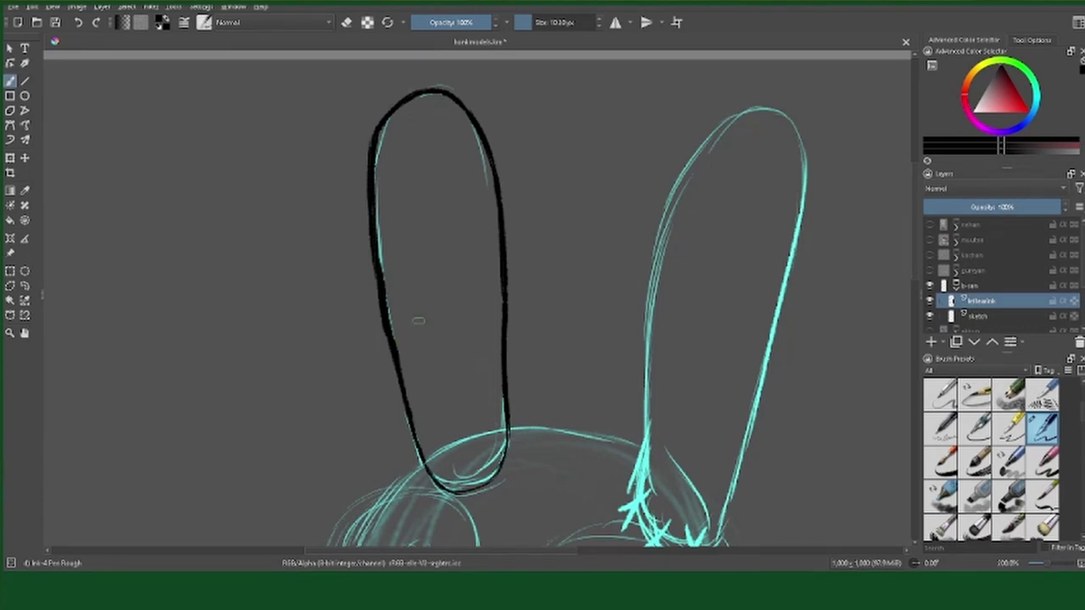
Step: Draw a zigzag cross-stitch seam down the inside of the left ear
scroll(437, 97, "up", 2)
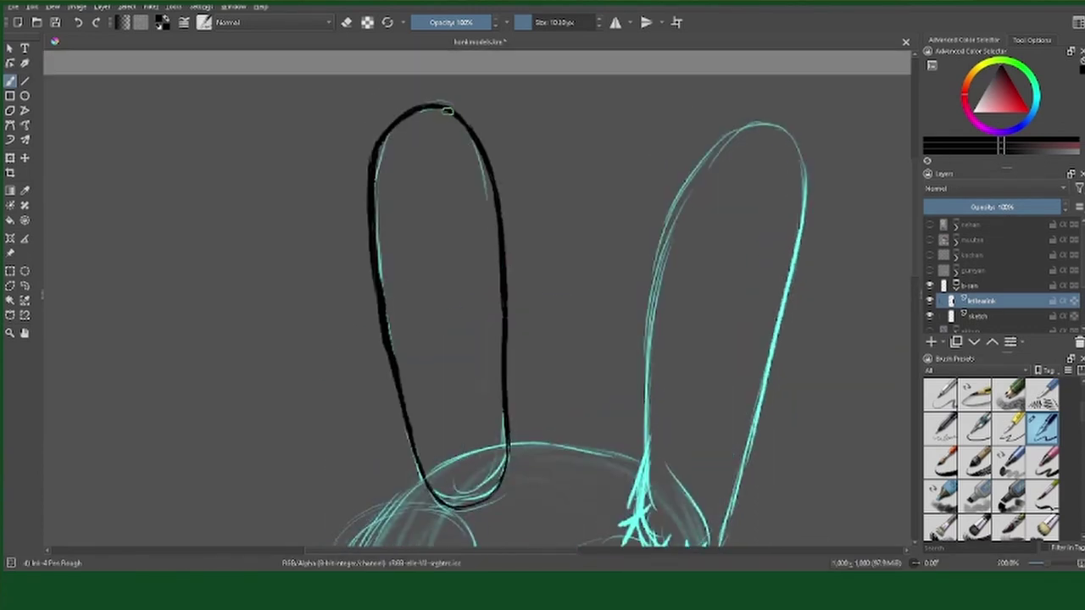
left_click_drag(460, 129, 500, 458)
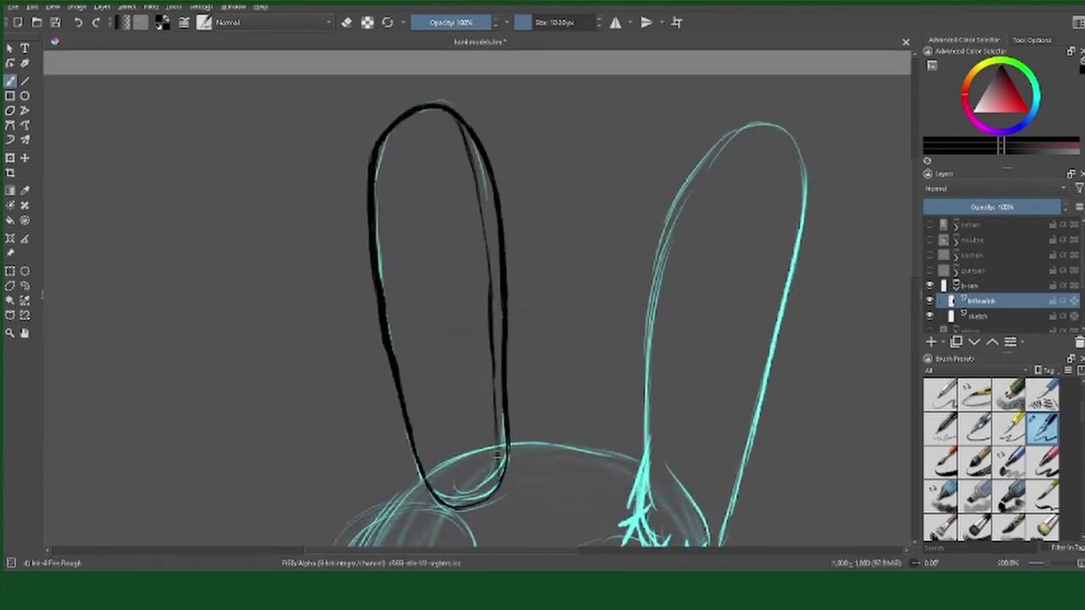
mouse_move(457, 134)
left_mouse_down()
mouse_move(487, 217)
mouse_move(500, 443)
left_mouse_up()
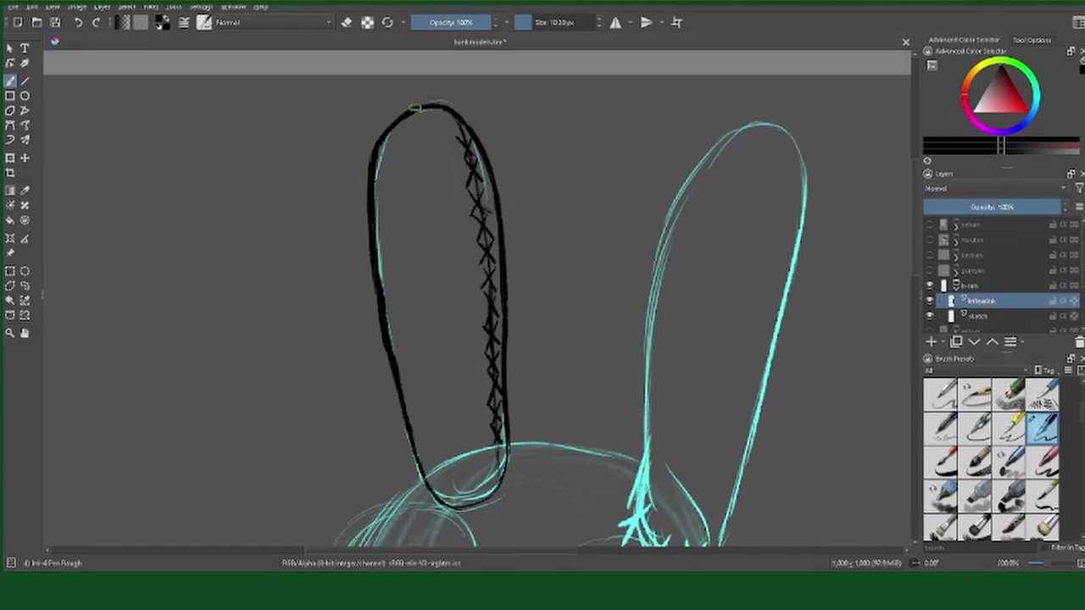
scroll(905, 240, "down", 3)
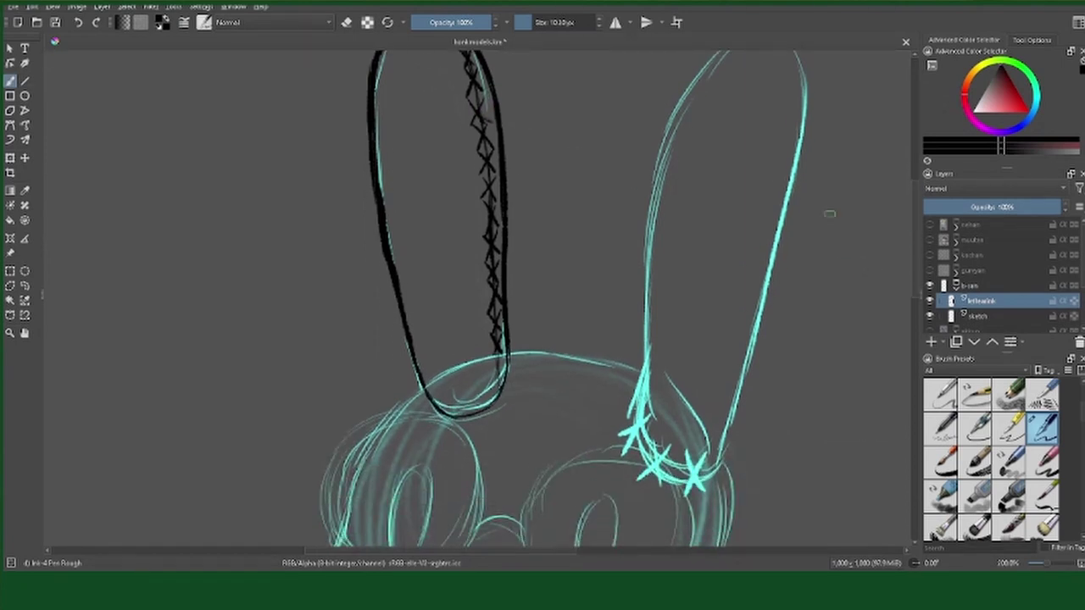
Step: Add a right-ear layer and ink the right ear's left edge and top
left_click(933, 342)
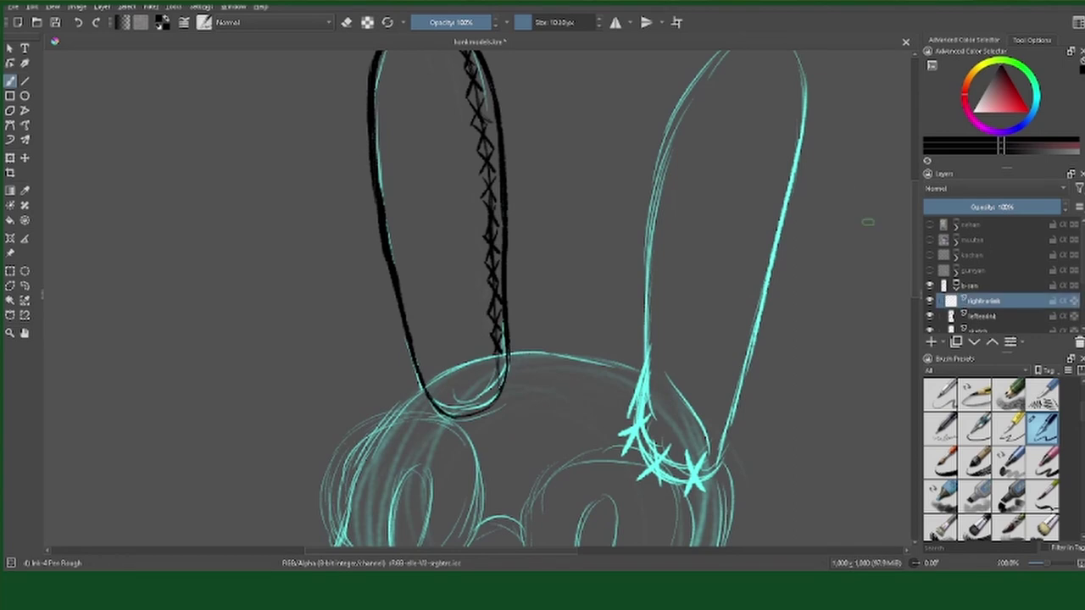
scroll(882, 254, "up", 2)
scroll(888, 294, "down", 2)
scroll(839, 221, "up", 2)
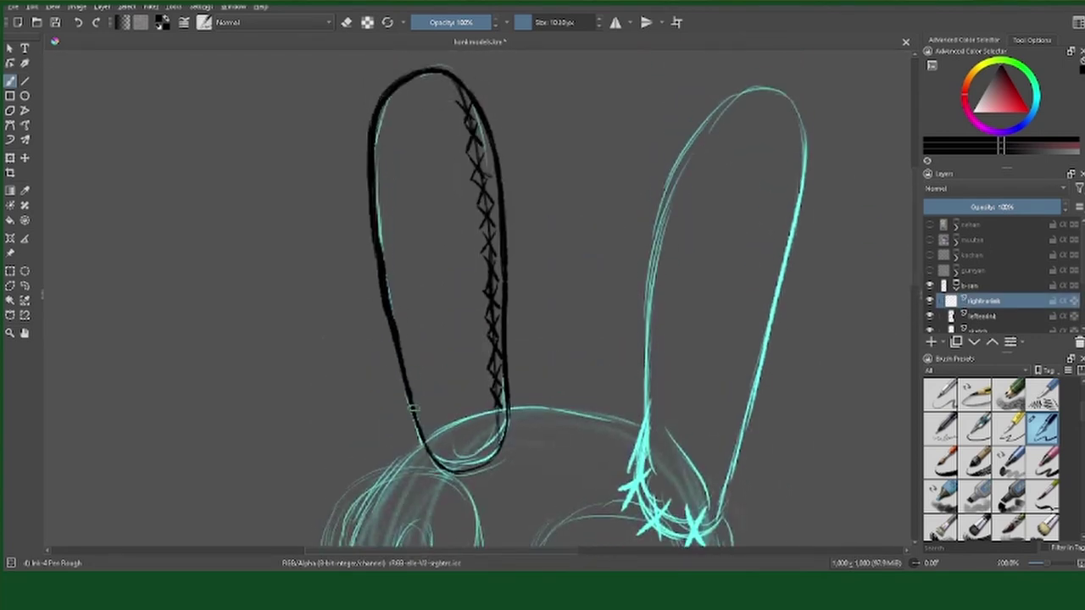
mouse_move(759, 87)
left_mouse_down()
mouse_move(647, 254)
mouse_move(636, 449)
left_mouse_up()
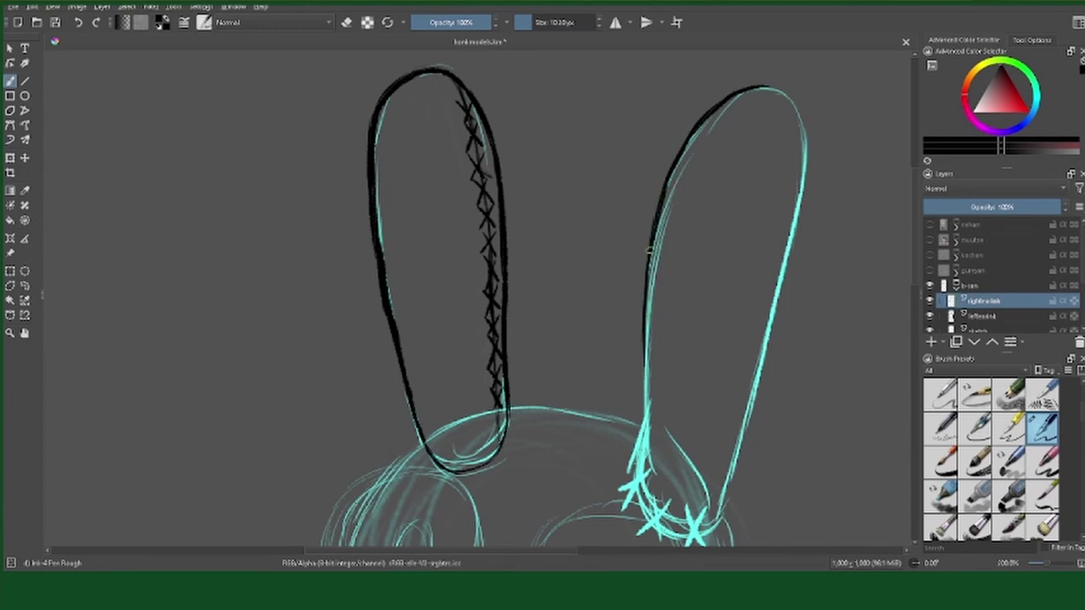
left_click_drag(792, 95, 766, 90)
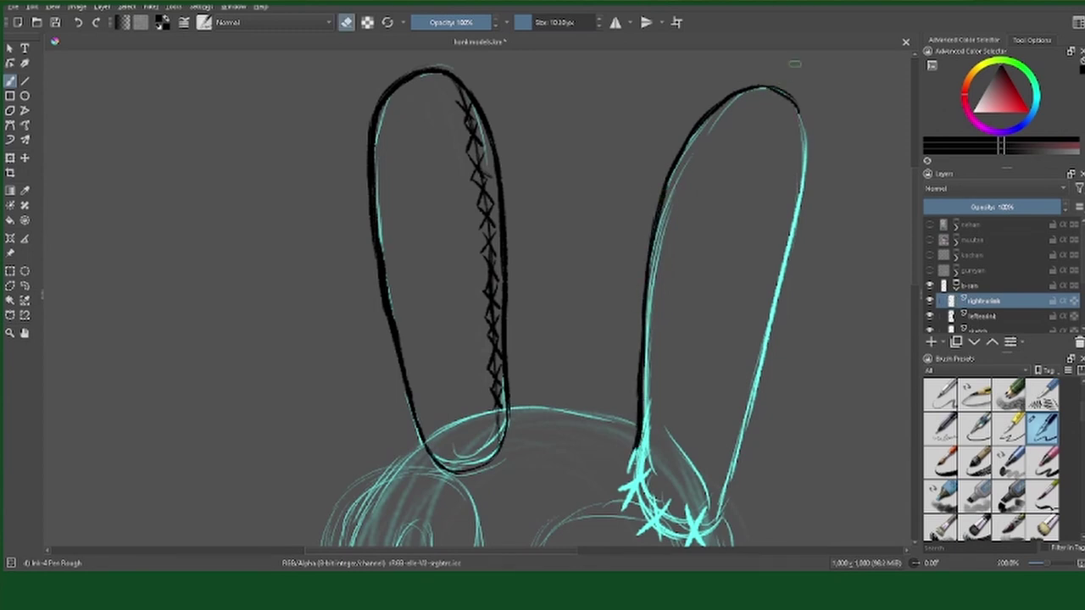
Step: Ink the right ear's right edge down toward the face
left_click_drag(803, 238, 581, 237)
mouse_move(543, 90)
left_mouse_down()
mouse_move(582, 194)
mouse_move(576, 264)
mouse_move(629, 204)
left_mouse_up()
left_click_drag(619, 148, 536, 477)
left_click_drag(590, 285, 558, 398)
mouse_move(491, 445)
left_mouse_down()
mouse_move(521, 352)
mouse_move(510, 392)
mouse_move(570, 383)
left_mouse_up()
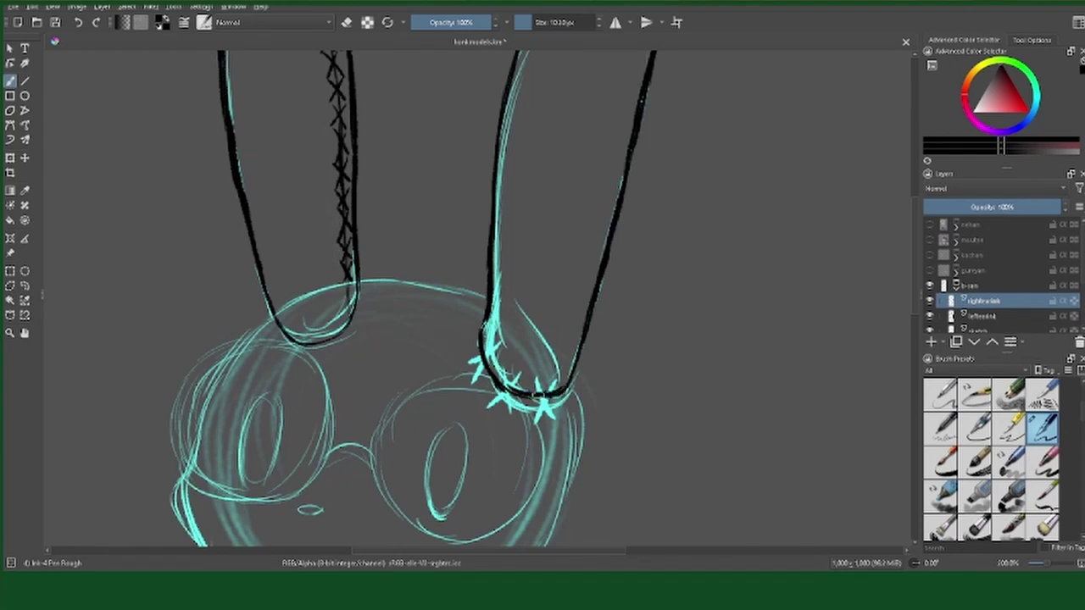
Step: Draw X stitches along the right ear's base and a stitched seam up its edge
mouse_move(480, 325)
left_mouse_down()
mouse_move(471, 354)
mouse_move(521, 403)
mouse_move(552, 409)
left_mouse_up()
left_click_drag(617, 266, 571, 363)
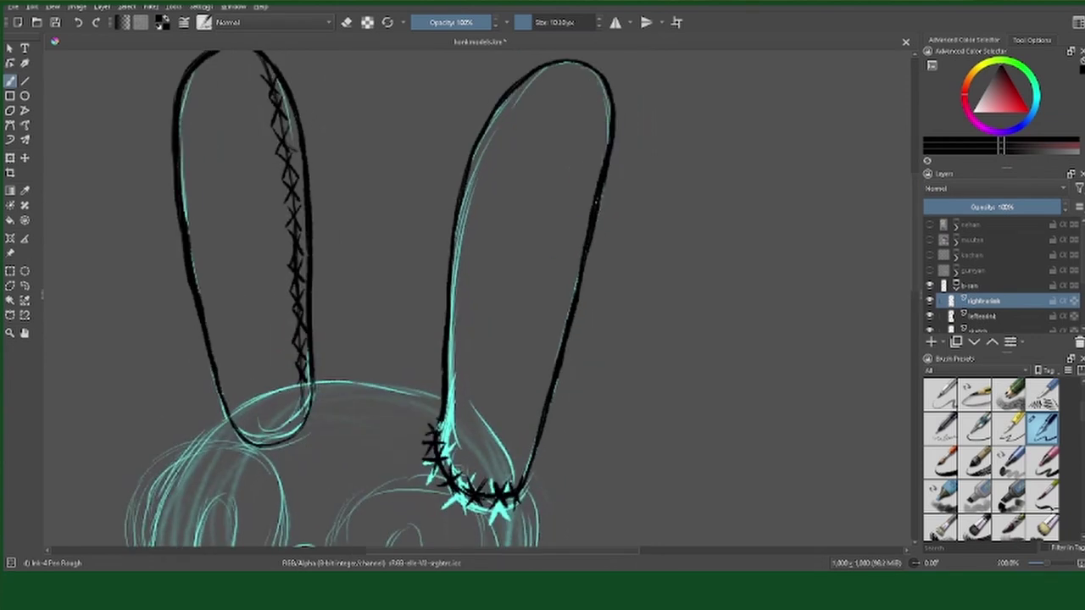
mouse_move(596, 123)
left_mouse_down()
mouse_move(513, 485)
mouse_move(531, 458)
left_mouse_up()
left_click_drag(522, 421, 536, 434)
mouse_move(534, 384)
left_mouse_down()
mouse_move(543, 399)
mouse_move(547, 340)
mouse_move(575, 278)
mouse_move(570, 222)
mouse_move(595, 192)
mouse_move(616, 99)
left_mouse_up()
scroll(661, 153, "down", 3)
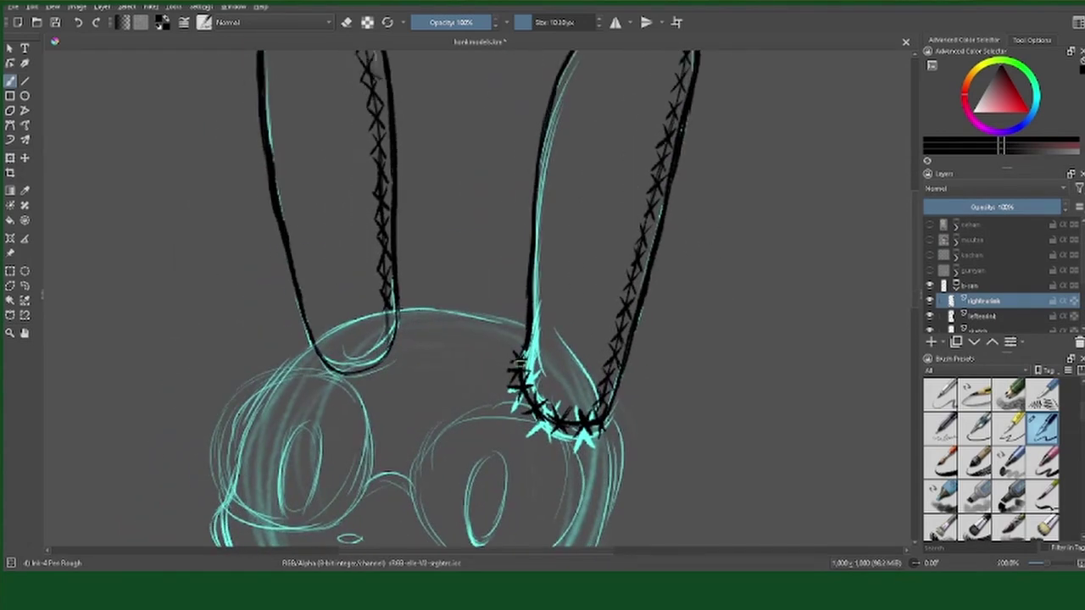
left_click(981, 316)
Step: Name the layer 'headbaseink' and ink the head outline right of the ear
double_click(981, 316)
type("headline")
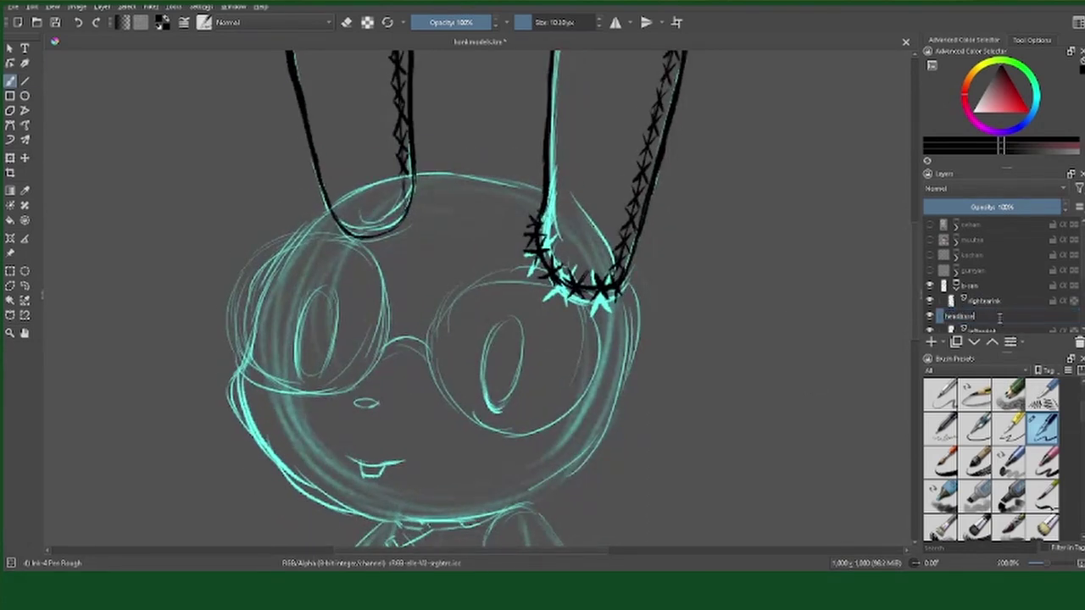
key("Return")
left_click_drag(623, 271, 726, 368)
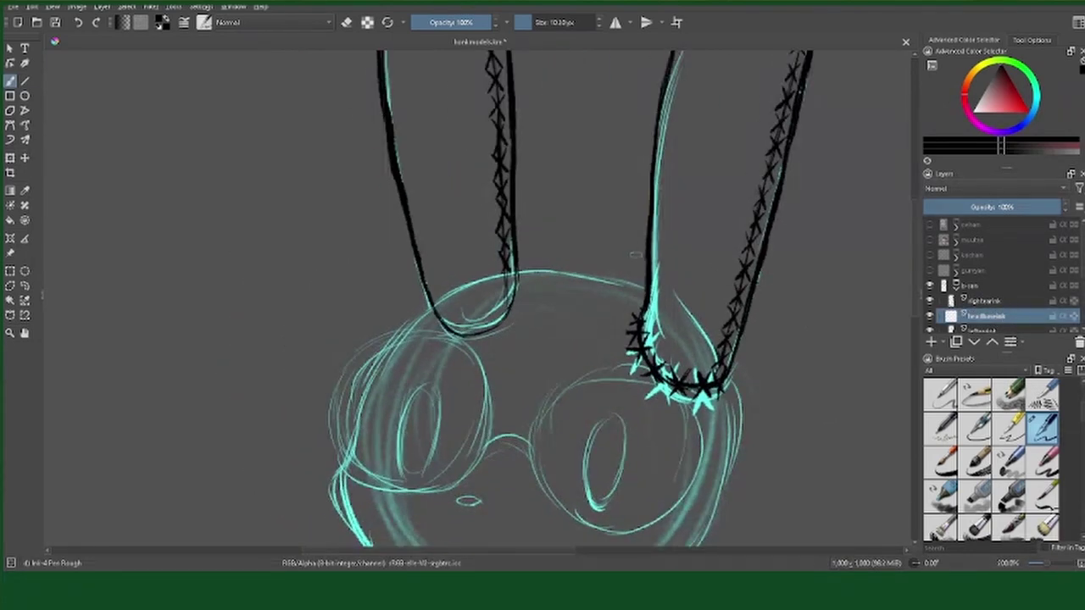
mouse_move(544, 268)
left_mouse_down()
mouse_move(644, 288)
mouse_move(616, 270)
mouse_move(524, 149)
left_mouse_up()
key("e")
key("e")
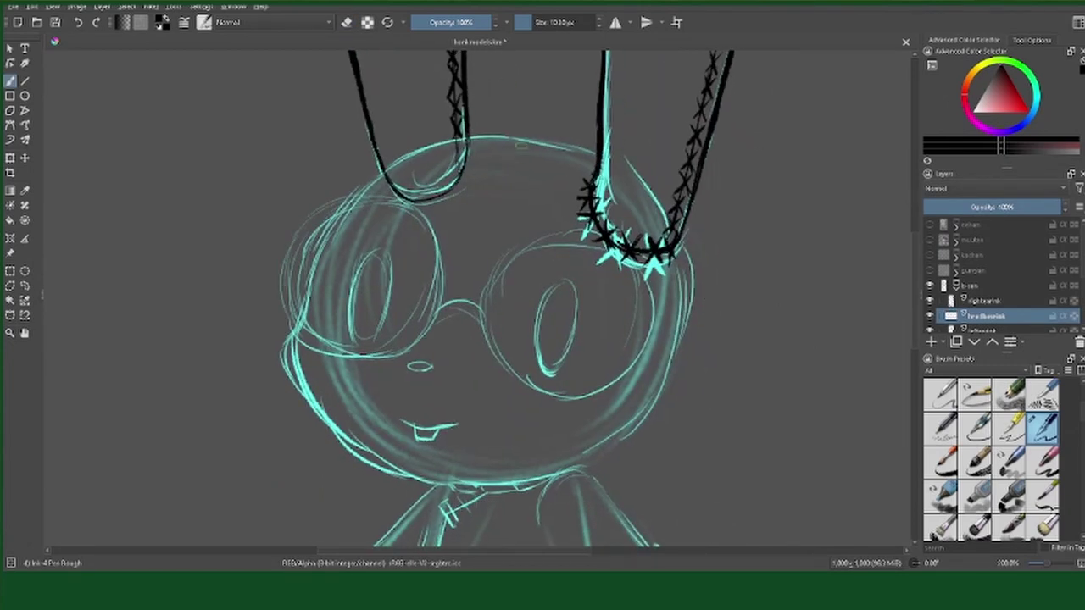
mouse_move(524, 139)
left_mouse_down()
mouse_move(674, 255)
mouse_move(617, 445)
mouse_move(658, 421)
left_mouse_up()
key("e")
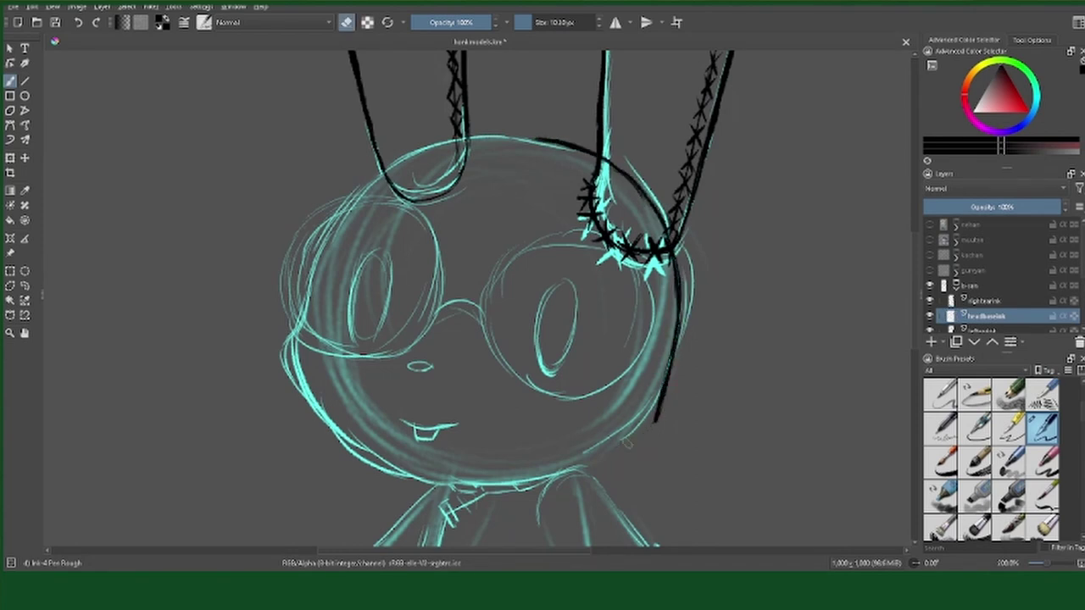
key("e")
Step: Ink the top and left side of the head down toward the jaw, trimming overshoots
mouse_move(540, 138)
left_mouse_down()
mouse_move(386, 172)
mouse_move(338, 214)
mouse_move(300, 297)
left_mouse_up()
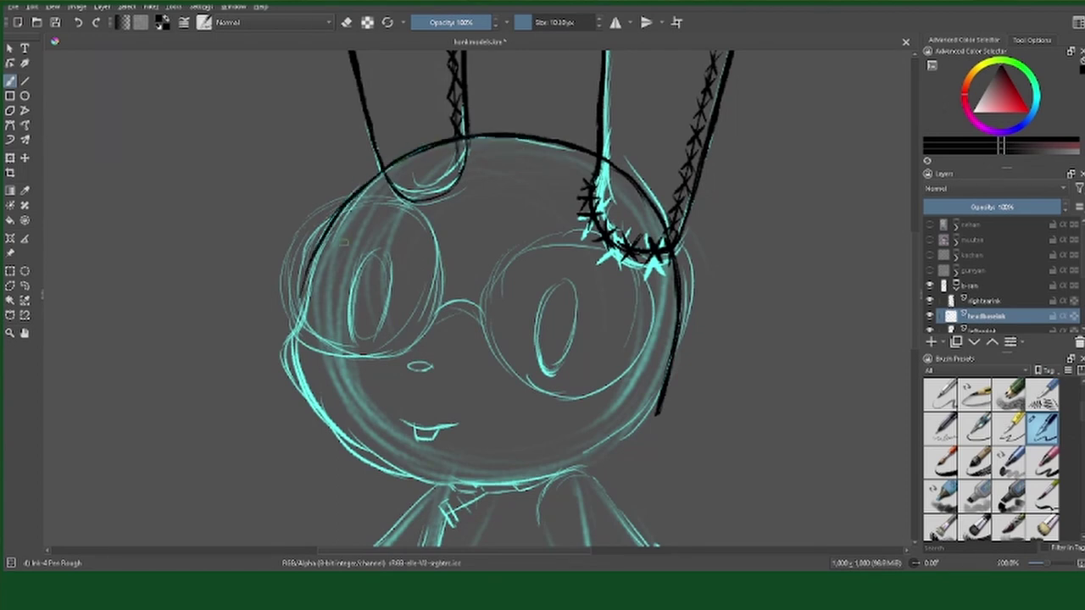
key("e")
mouse_move(315, 253)
left_mouse_down()
mouse_move(300, 296)
mouse_move(340, 212)
mouse_move(315, 268)
left_mouse_up()
key("e")
left_click_drag(353, 199, 307, 297)
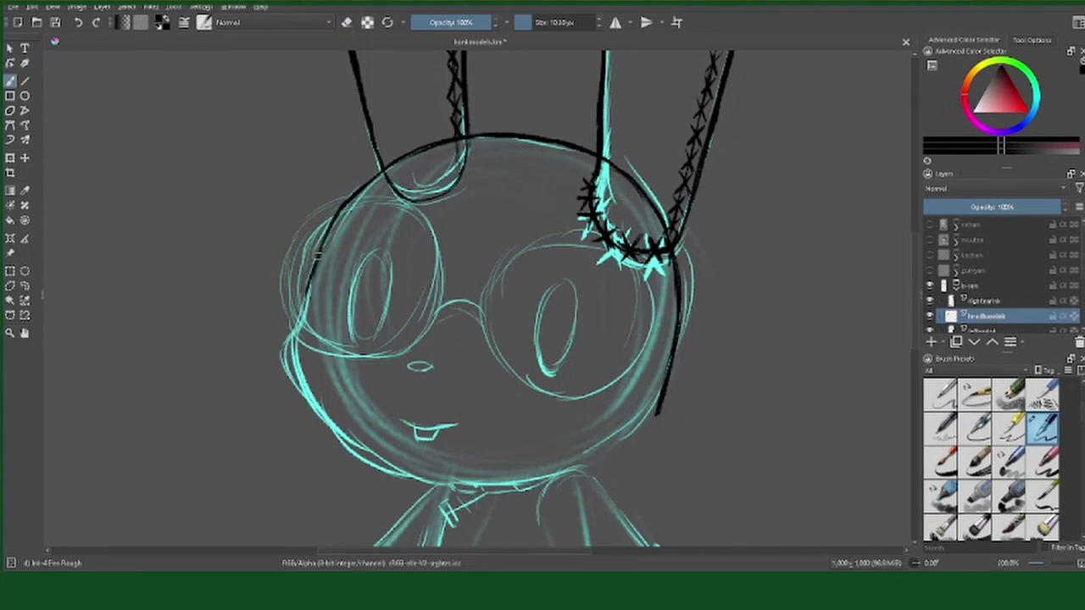
mouse_move(323, 253)
left_mouse_down()
mouse_move(284, 364)
mouse_move(321, 422)
mouse_move(411, 478)
mouse_move(502, 476)
left_mouse_up()
Step: Ink the chin and both jaw lines, erasing the chin line's excess end
left_click_drag(663, 410, 554, 470)
left_click_drag(456, 485, 514, 478)
left_click_drag(497, 481, 568, 465)
key("e")
left_click_drag(446, 484, 524, 469)
key("e")
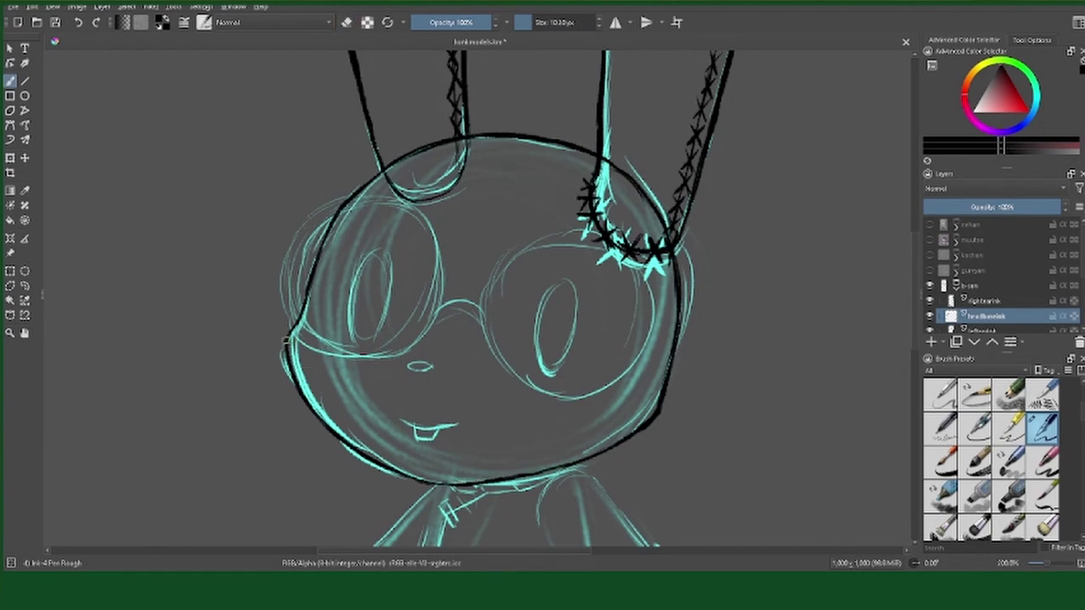
mouse_move(288, 341)
left_mouse_down()
mouse_move(332, 435)
mouse_move(423, 483)
mouse_move(464, 486)
mouse_move(435, 481)
left_mouse_up()
key("e")
key("e")
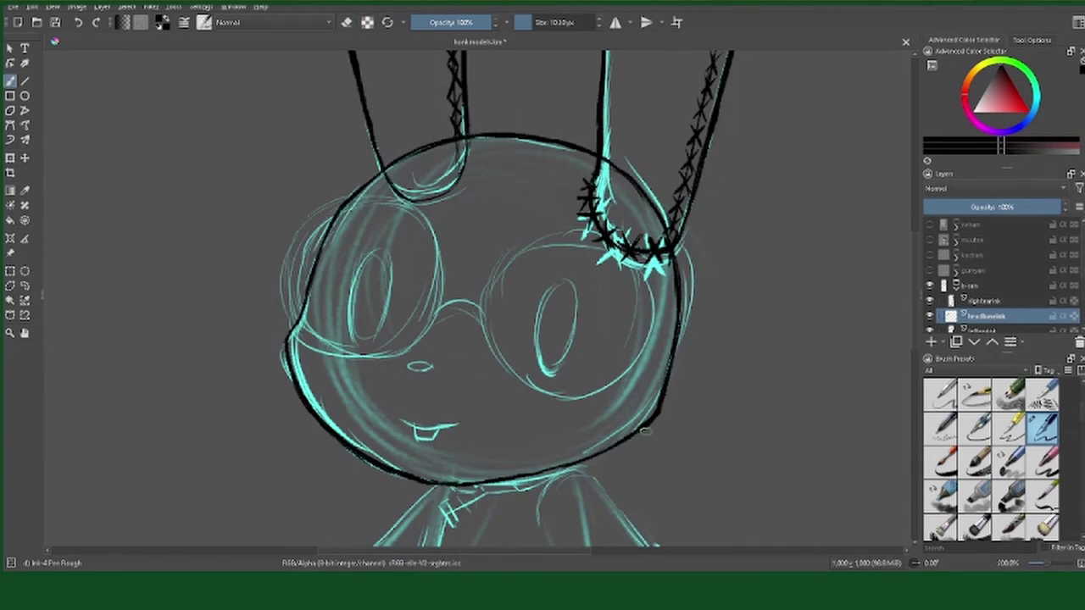
key("e")
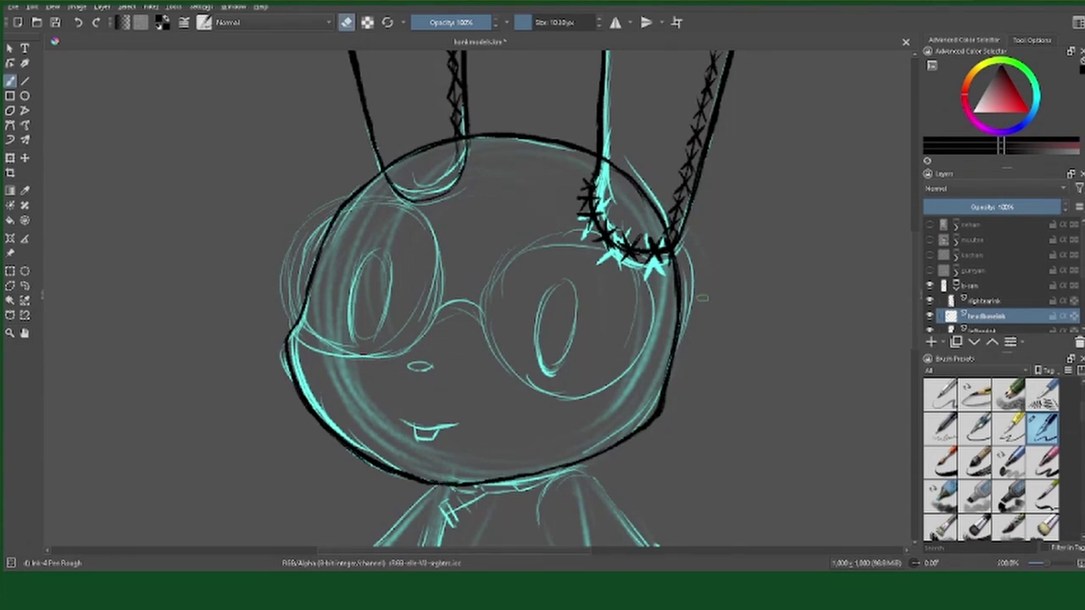
key("e")
scroll(1074, 280, "down", 2)
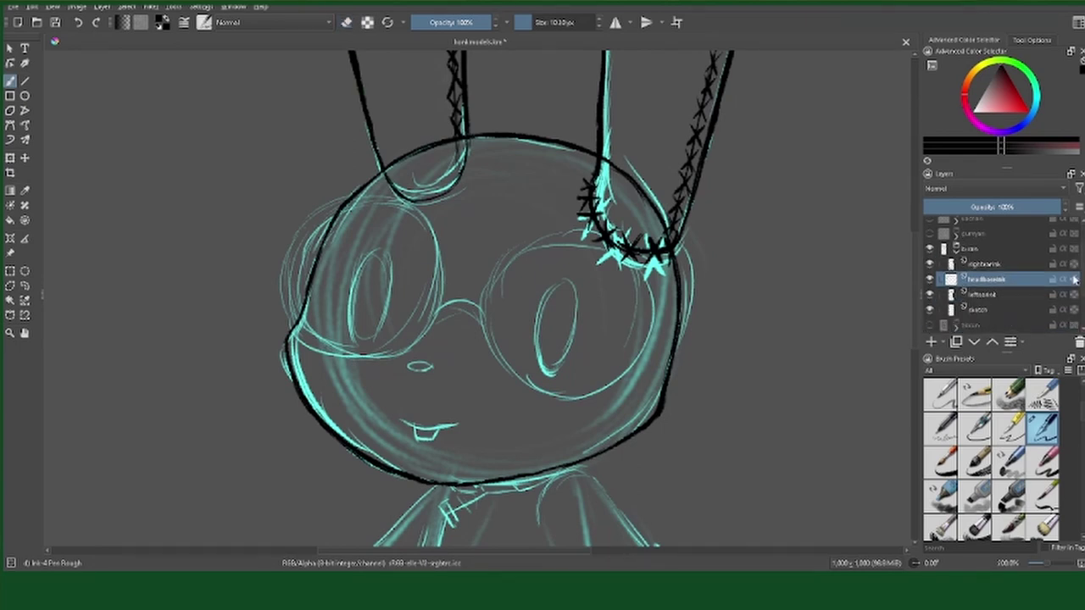
key("Insert")
Step: Name a layer 'leftbrowink' and fill the left eye as a solid black oval
double_click(997, 280)
type("leftbrowink")
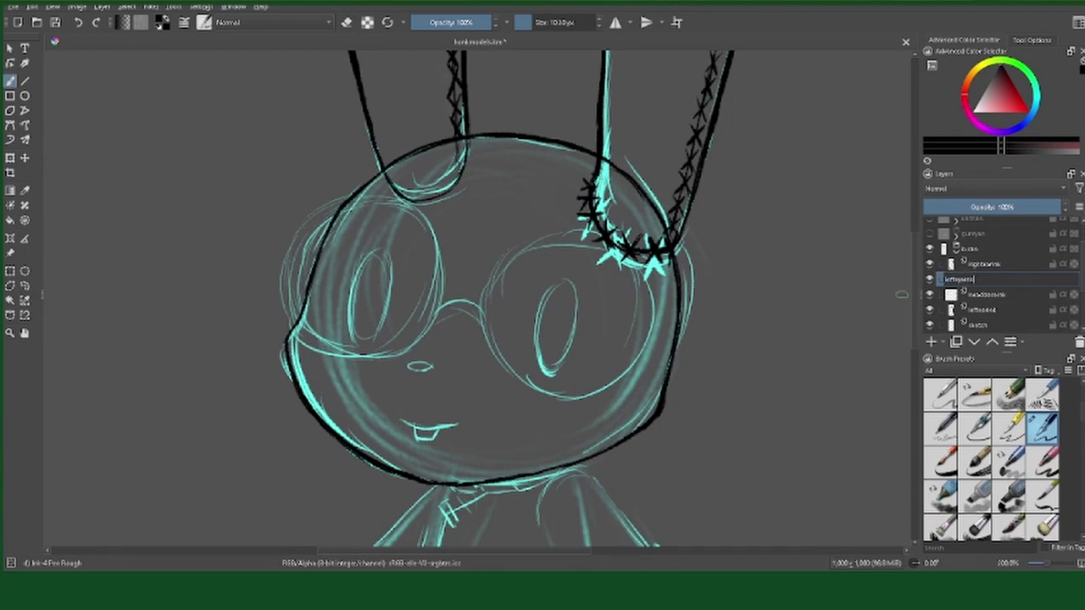
key("Return")
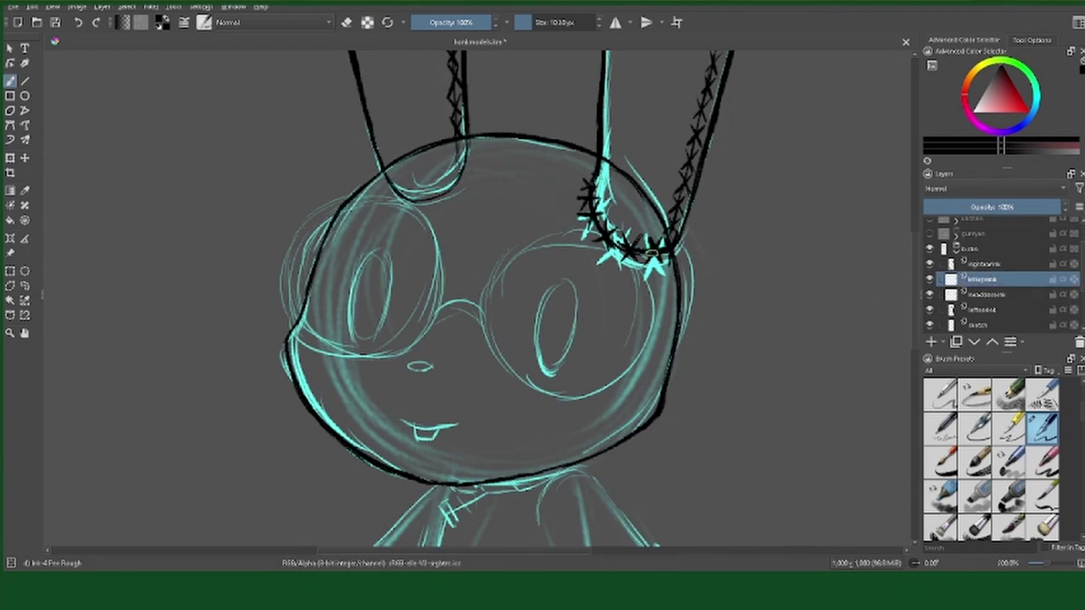
mouse_move(378, 253)
left_mouse_down()
mouse_move(351, 335)
mouse_move(387, 330)
mouse_move(349, 326)
mouse_move(369, 285)
mouse_move(351, 326)
mouse_move(373, 335)
mouse_move(382, 284)
left_mouse_up()
left_click_drag(384, 330, 385, 252)
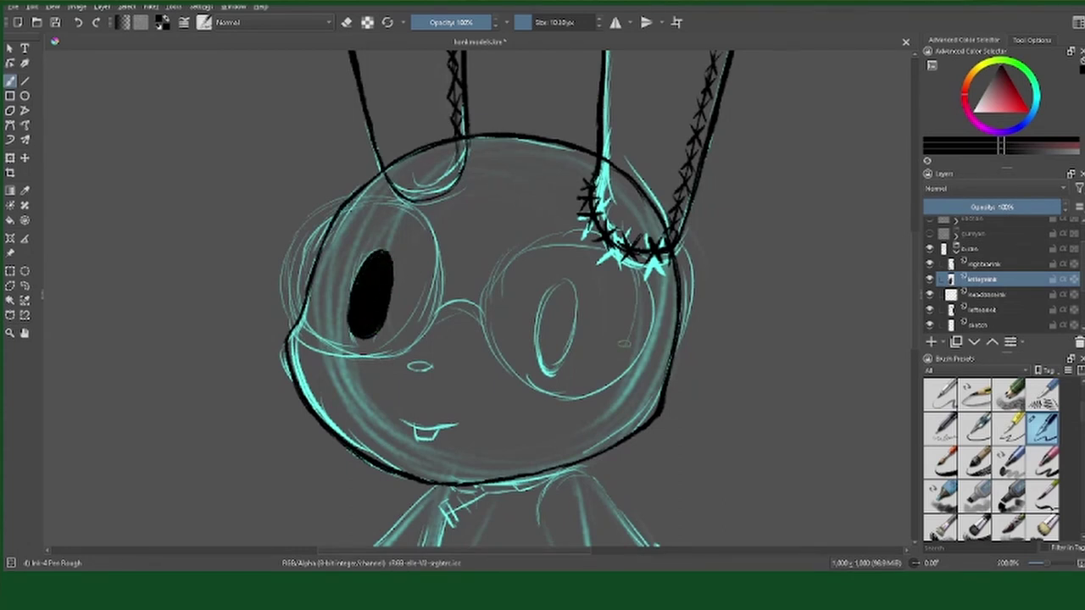
Step: Add a 'righteyeink' layer and fill the right eye black, leaving a small highlight
left_click(931, 342)
double_click(984, 294)
type("righteyeink")
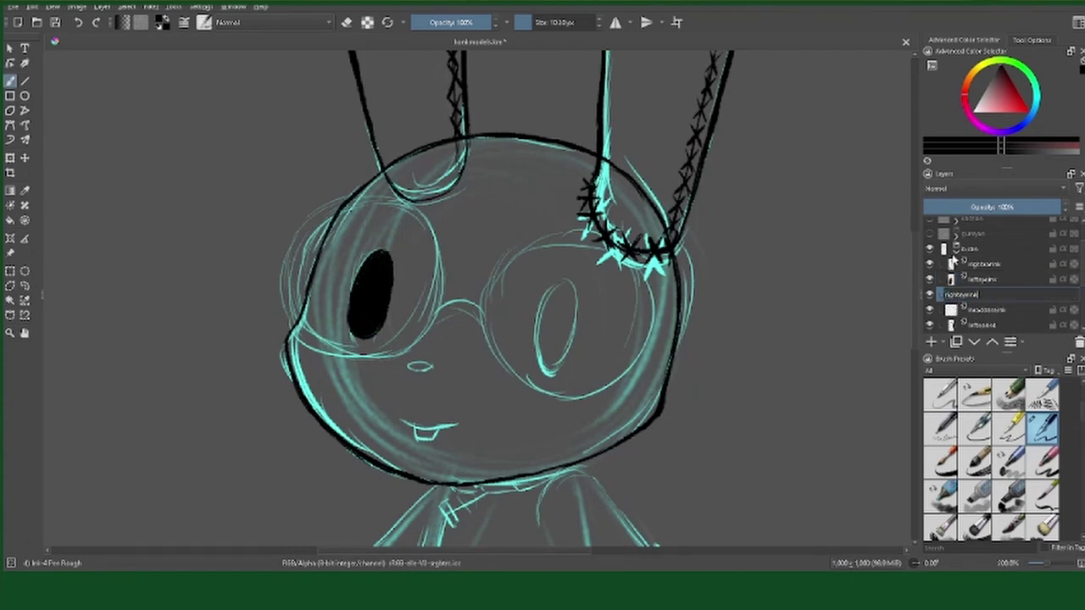
key("Return")
mouse_move(559, 283)
left_mouse_down()
mouse_move(538, 361)
mouse_move(542, 349)
left_mouse_up()
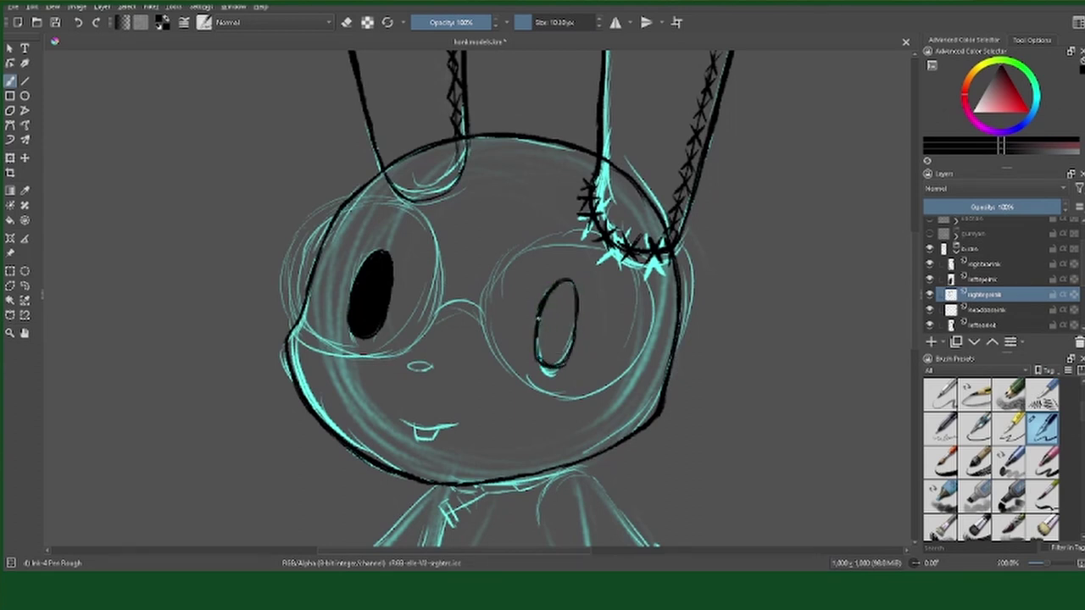
mouse_move(543, 315)
left_mouse_down()
mouse_move(559, 288)
mouse_move(569, 332)
mouse_move(538, 312)
mouse_move(552, 356)
mouse_move(548, 292)
left_mouse_up()
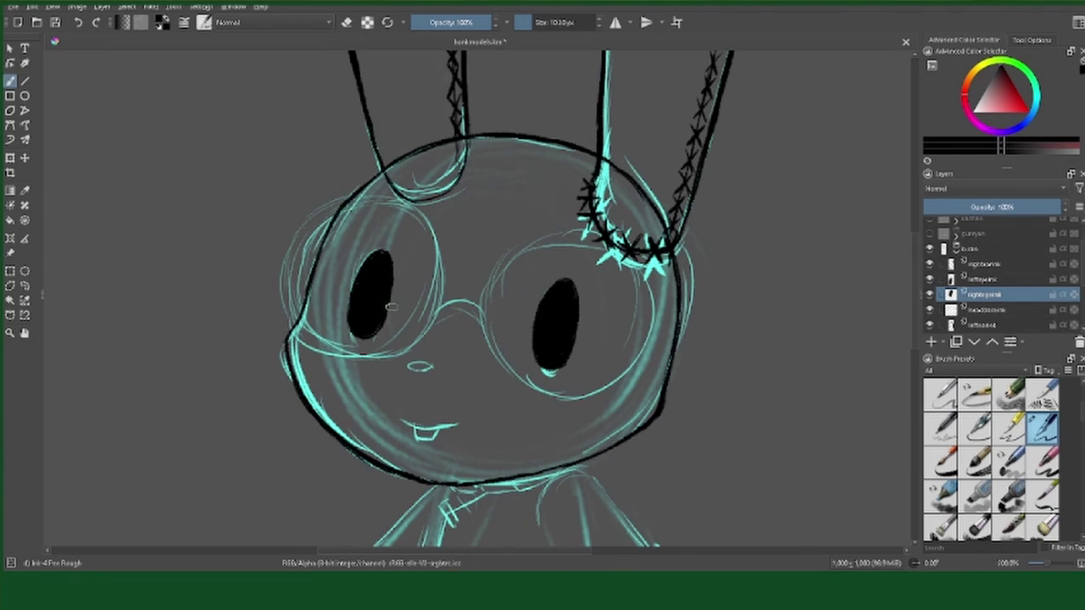
key("Insert")
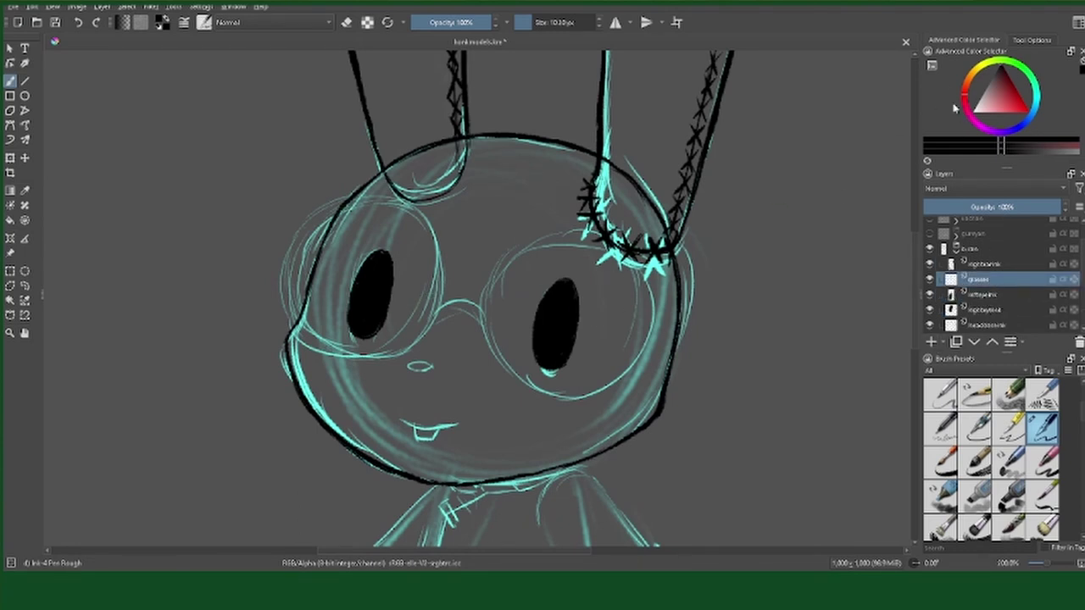
Step: Pick green and sketch a first attempt at the glasses, then clear it
left_click(1009, 63)
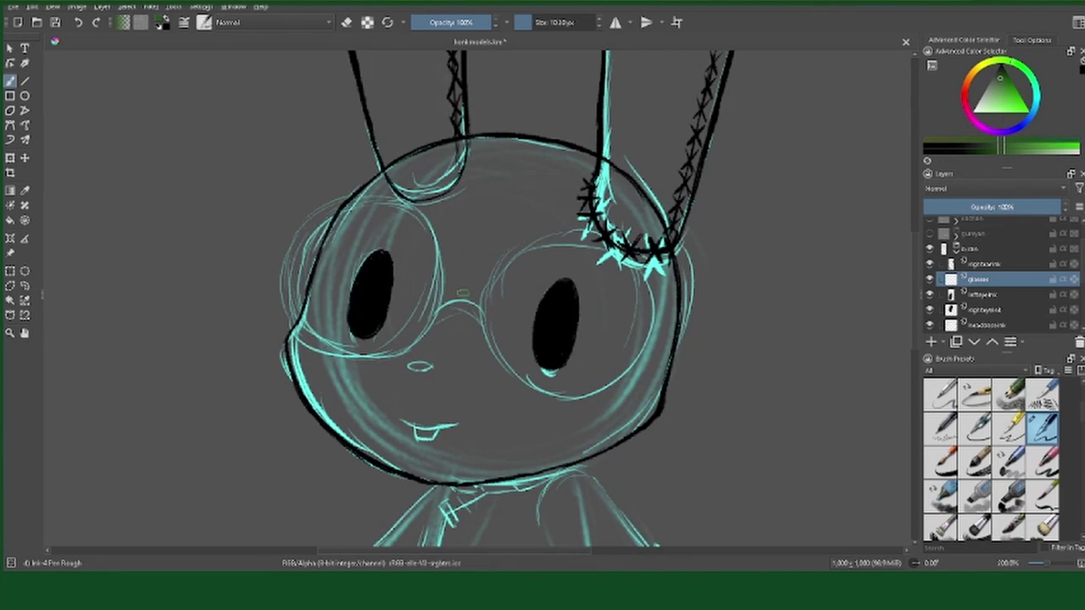
mouse_move(356, 201)
left_mouse_down()
mouse_move(404, 208)
mouse_move(425, 263)
left_mouse_up()
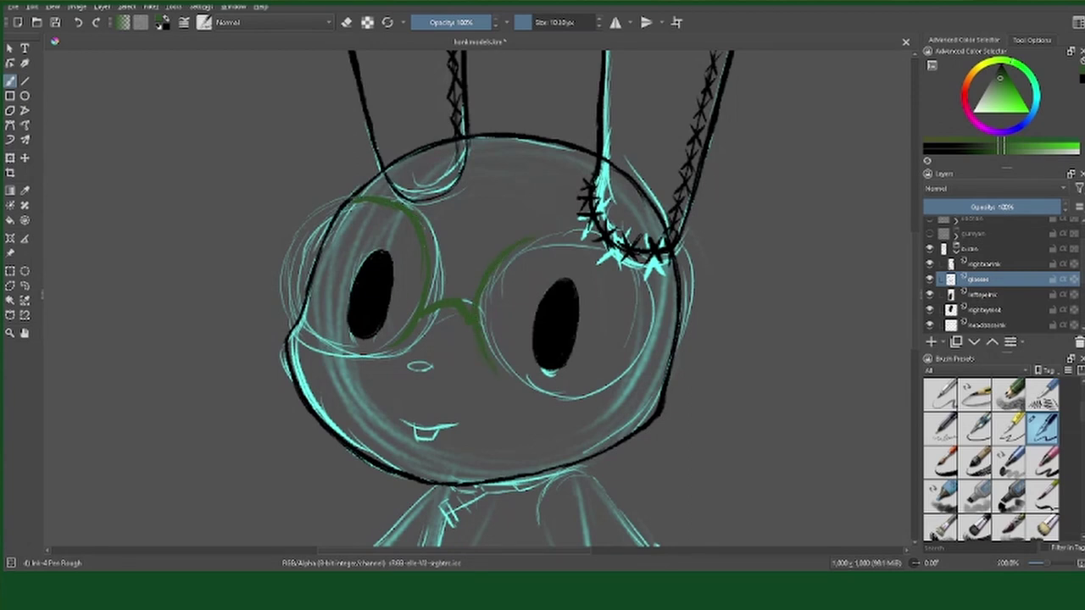
left_click_drag(423, 281, 399, 330)
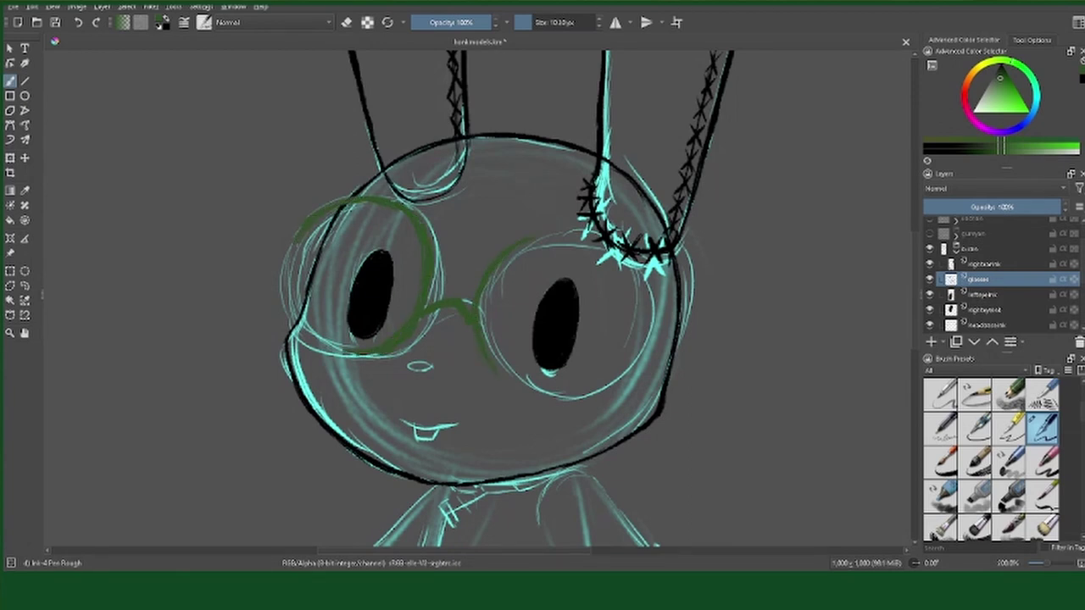
mouse_move(285, 250)
left_mouse_down()
mouse_move(320, 340)
mouse_move(361, 354)
left_mouse_up()
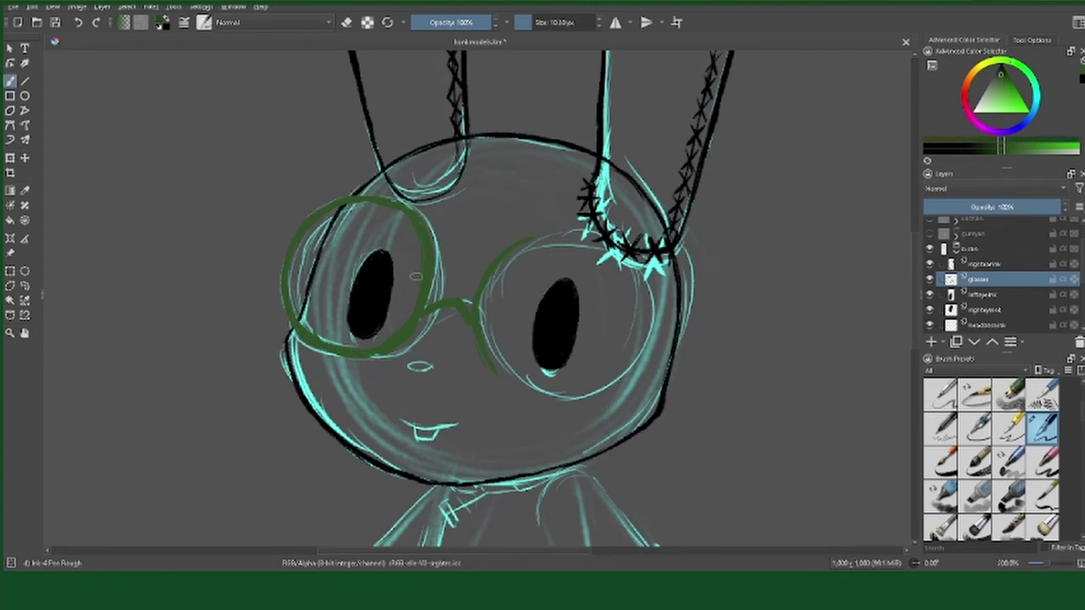
key("Delete")
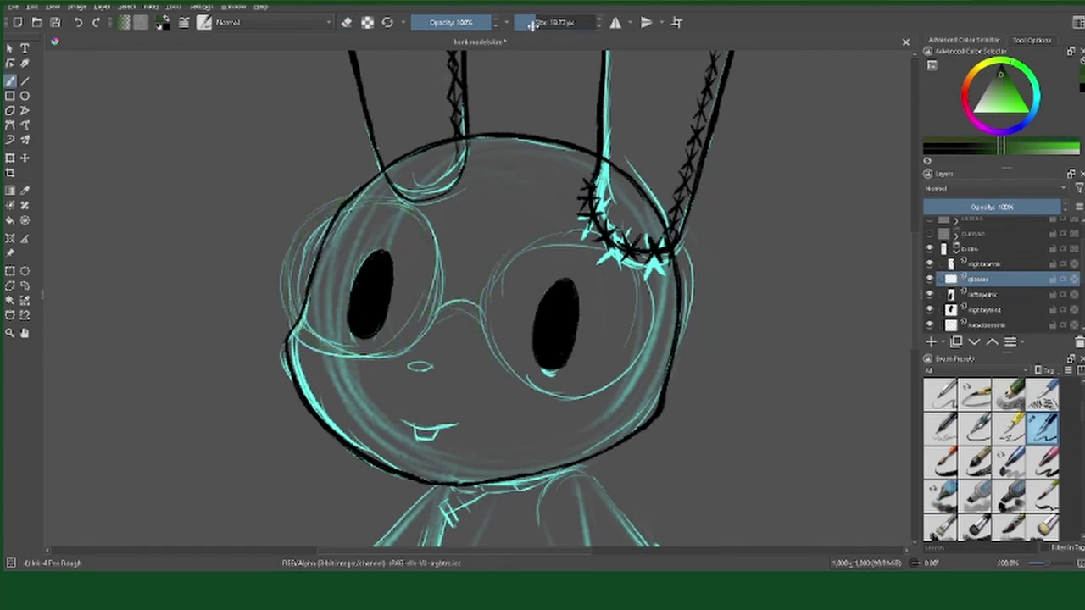
Step: Reduce the brush to about 13 px and paint the green bridge and left lens rim
left_click_drag(530, 23, 526, 24)
left_click_drag(422, 304, 471, 320)
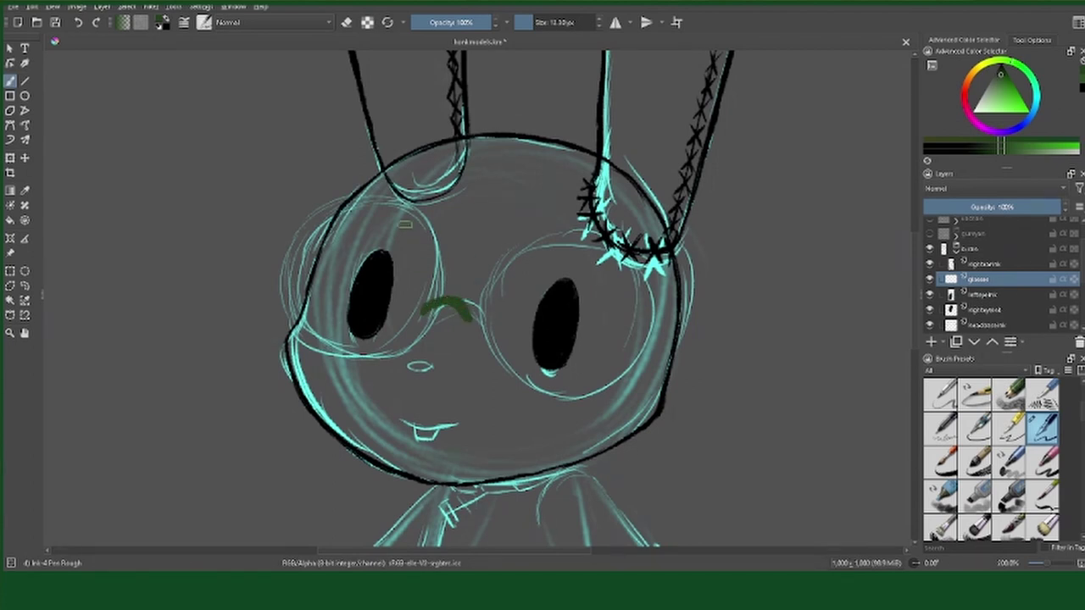
left_click_drag(396, 205, 423, 282)
left_click_drag(417, 331, 430, 265)
left_click_drag(424, 304, 388, 354)
mouse_move(534, 235)
left_mouse_down()
mouse_move(472, 314)
mouse_move(490, 373)
left_mouse_up()
mouse_move(395, 205)
left_mouse_down()
mouse_move(350, 204)
mouse_move(307, 230)
mouse_move(288, 315)
mouse_move(323, 343)
left_mouse_up()
left_click_drag(283, 269, 335, 209)
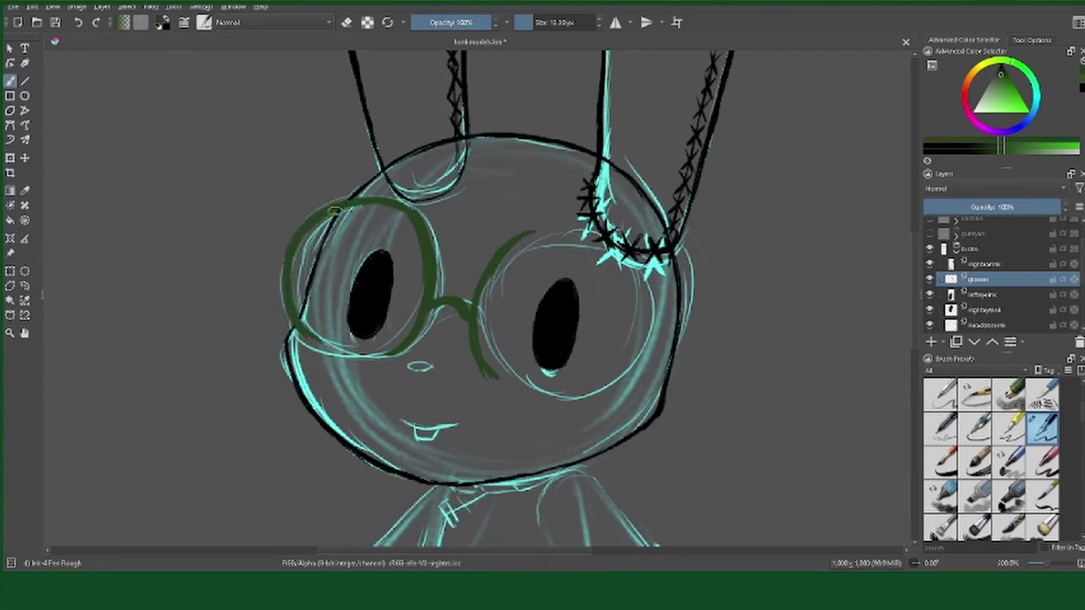
mouse_move(305, 338)
left_mouse_down()
mouse_move(359, 358)
mouse_move(417, 334)
left_mouse_up()
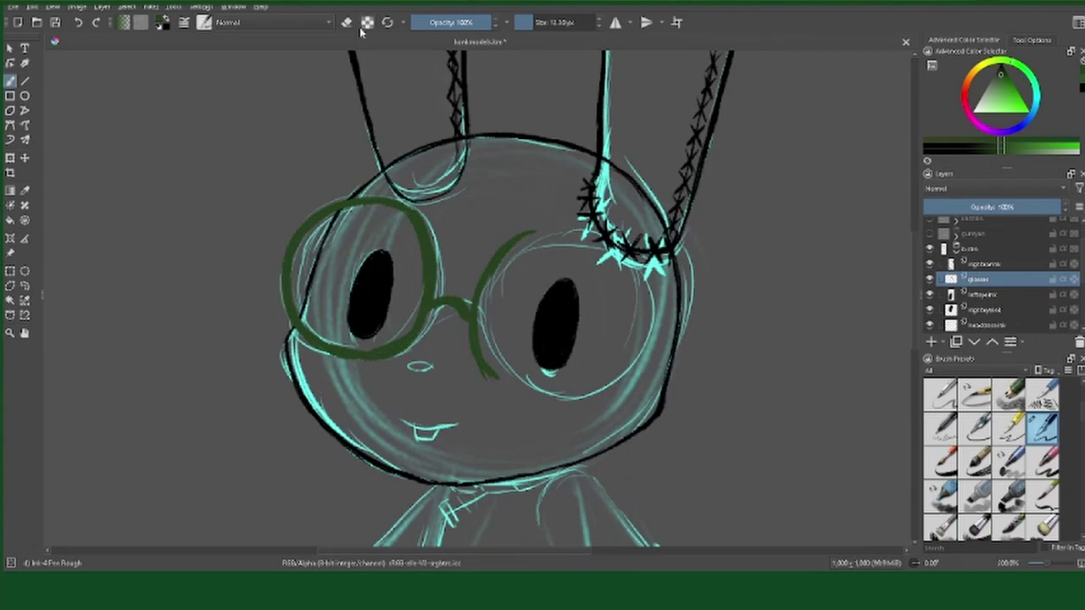
Step: Paint and thicken the right lens rim, tidying the rims with the eraser
key("e")
key("e")
mouse_move(562, 227)
left_mouse_down()
mouse_move(635, 271)
mouse_move(508, 386)
mouse_move(641, 318)
left_mouse_up()
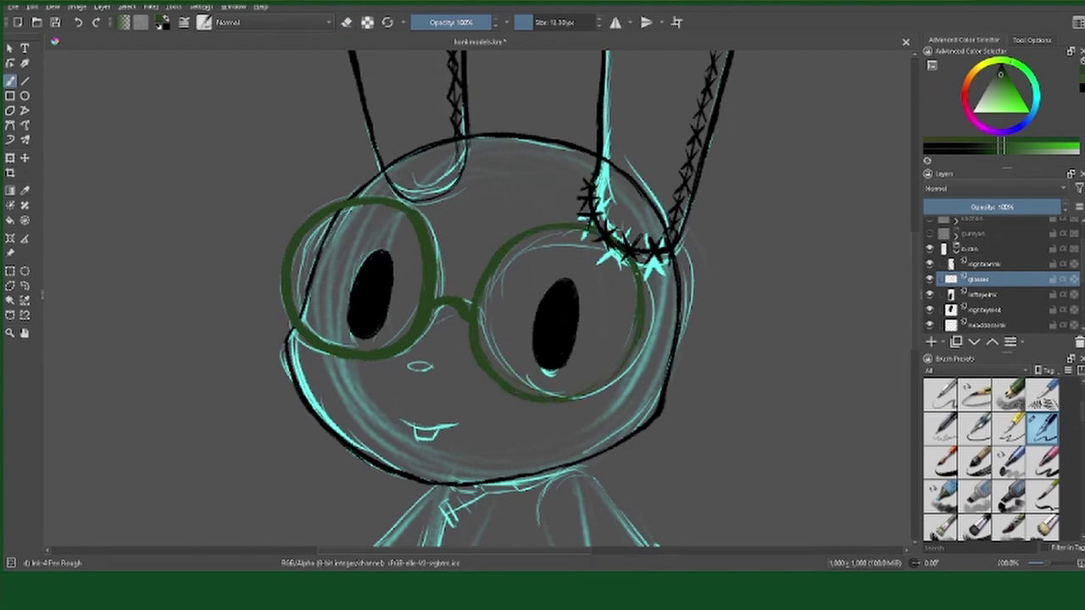
left_click_drag(627, 250, 640, 360)
left_click_drag(623, 377, 543, 394)
left_click_drag(636, 327, 597, 390)
mouse_move(624, 356)
left_mouse_down()
mouse_move(501, 386)
mouse_move(626, 375)
left_mouse_up()
key("e")
key("e")
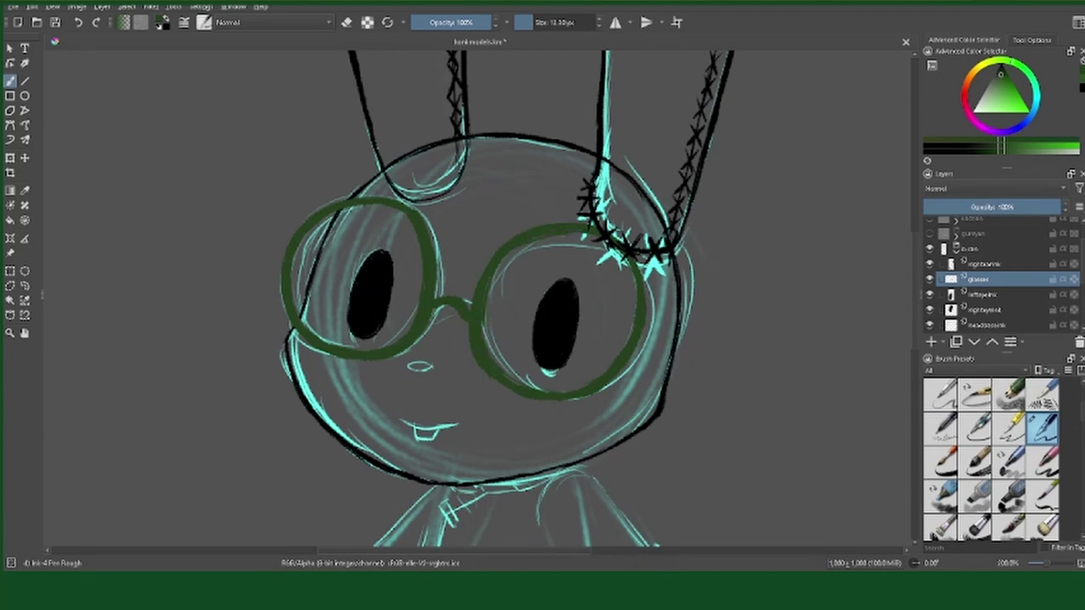
key("e")
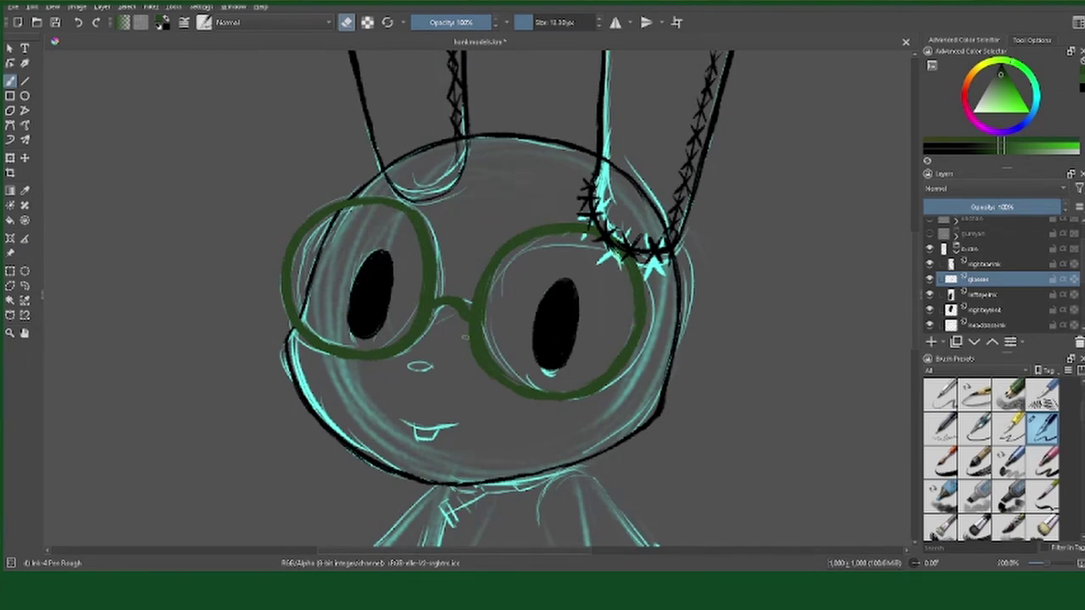
key("e")
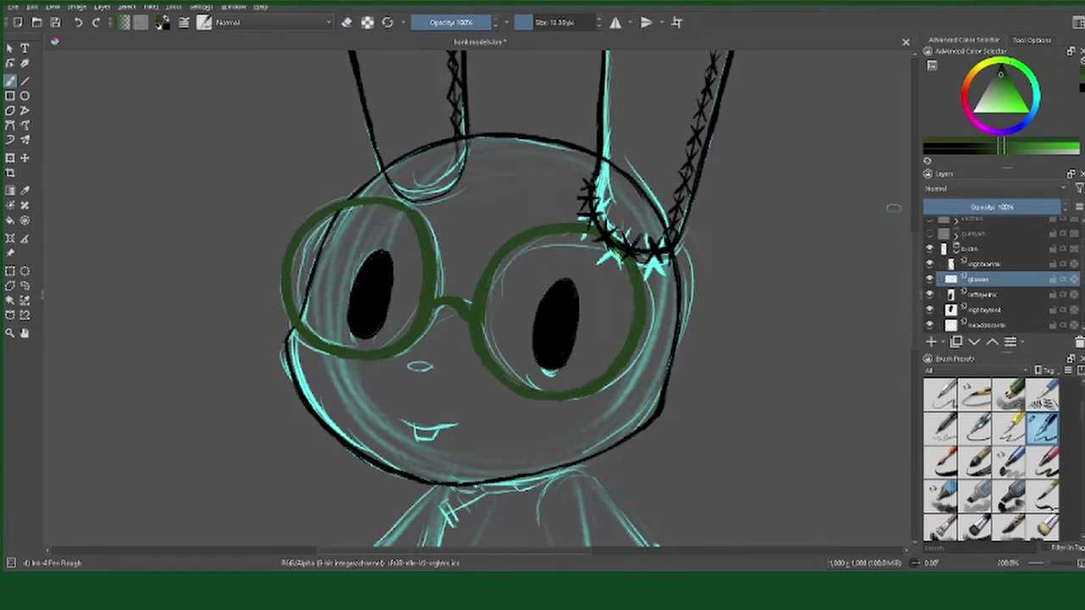
scroll(475, 297, "down", 3)
Step: Add a nose layer below the glasses and ink the small black nose
scroll(475, 297, "up", 2)
left_click(992, 294)
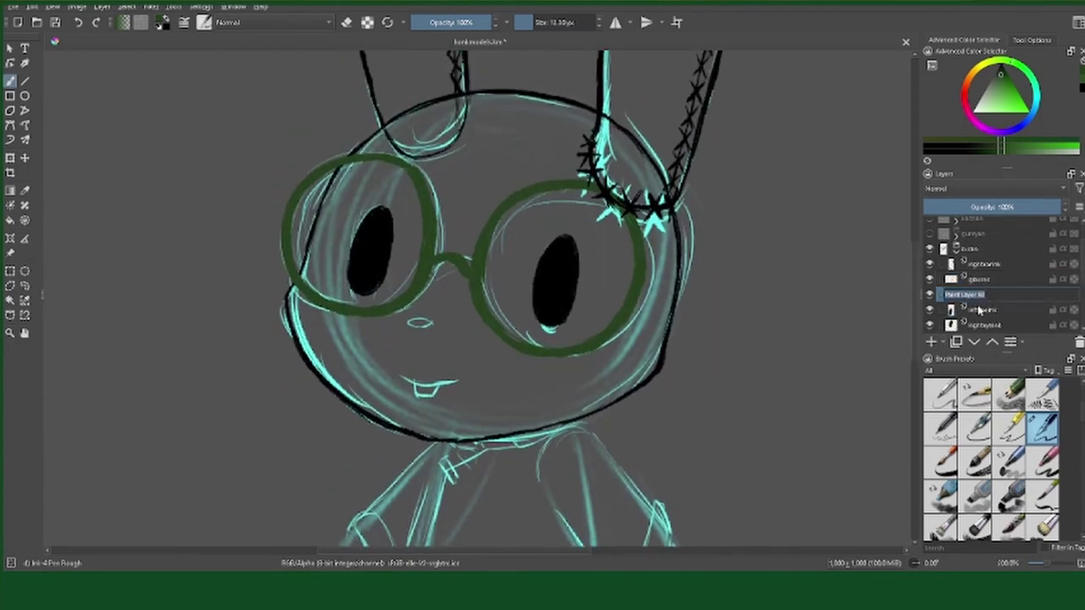
key("Insert")
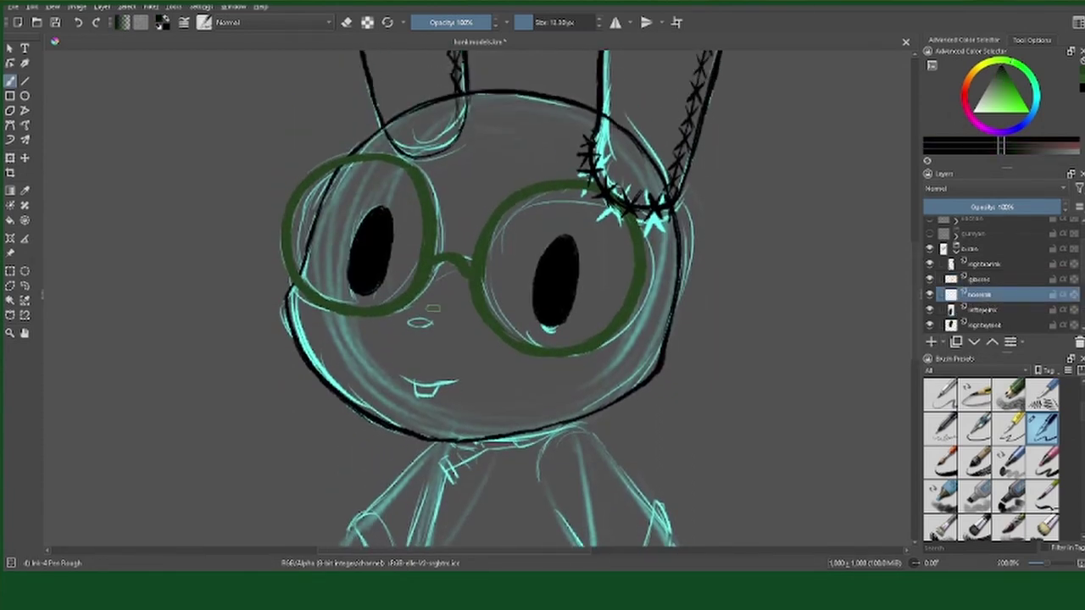
scroll(434, 308, "up", 2)
scroll(434, 309, "up", 2)
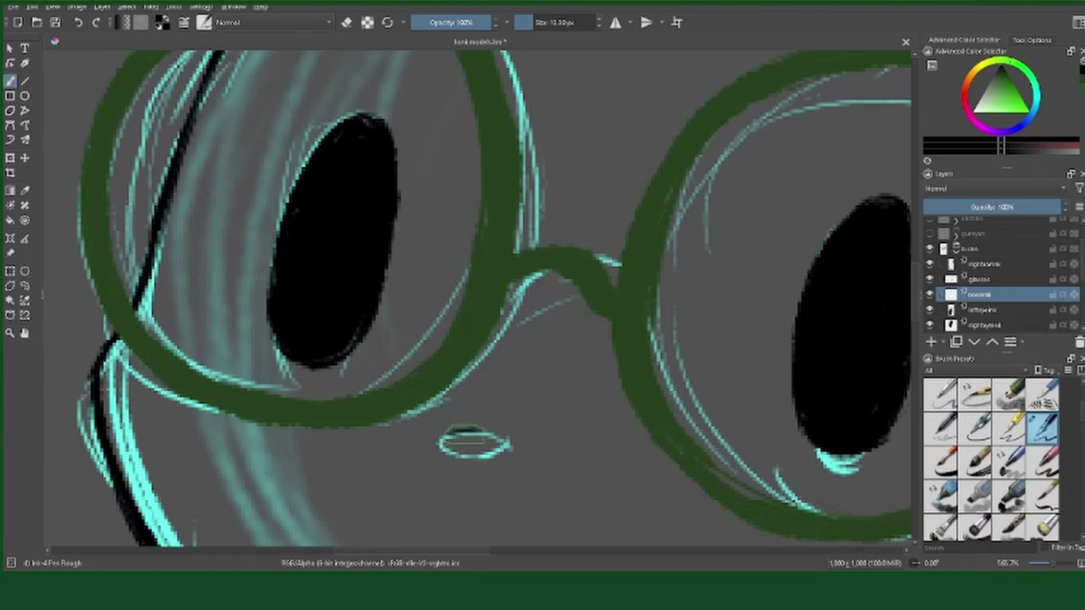
mouse_move(443, 434)
left_mouse_down()
mouse_move(512, 443)
mouse_move(464, 458)
mouse_move(500, 465)
left_mouse_up()
scroll(475, 339, "down", 5)
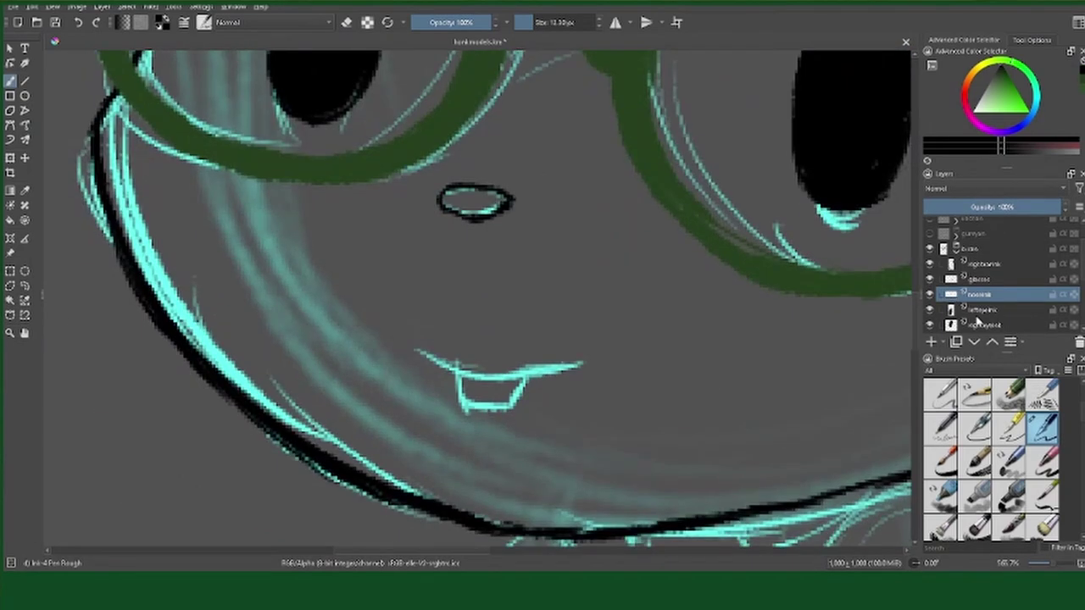
Step: Add a mouth ink layer and wrap it in a group named mouthshapes
left_click(992, 311)
double_click(992, 311)
type("mouthdetail")
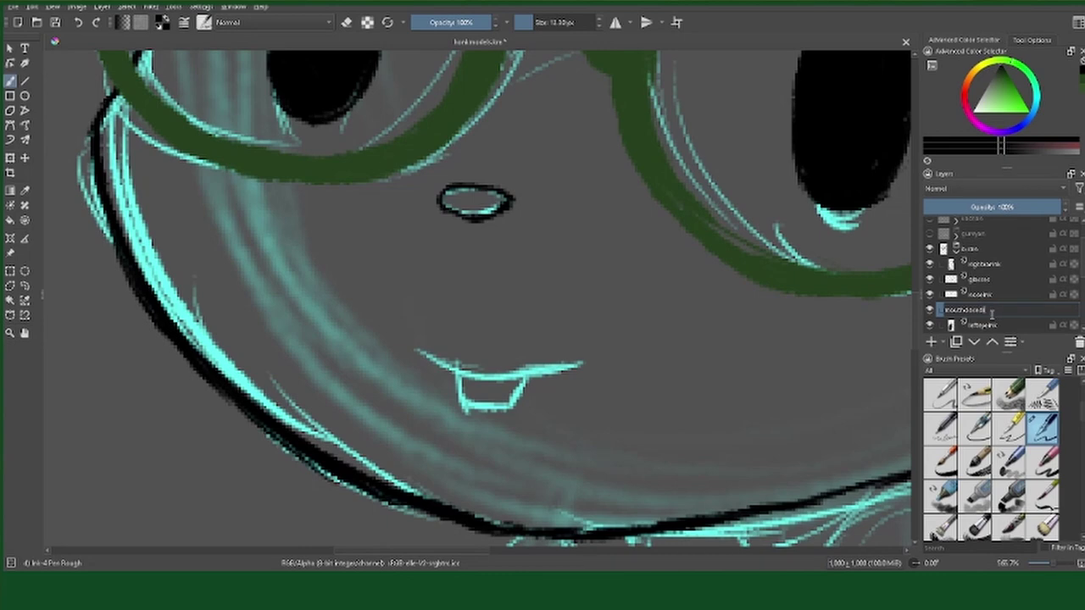
key("Return")
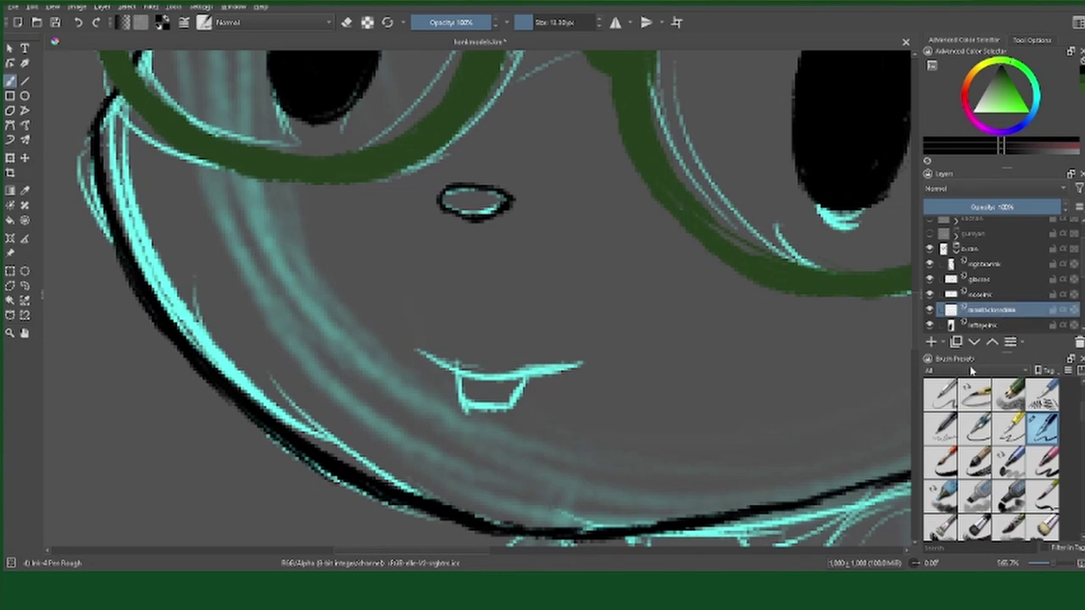
key("Insert")
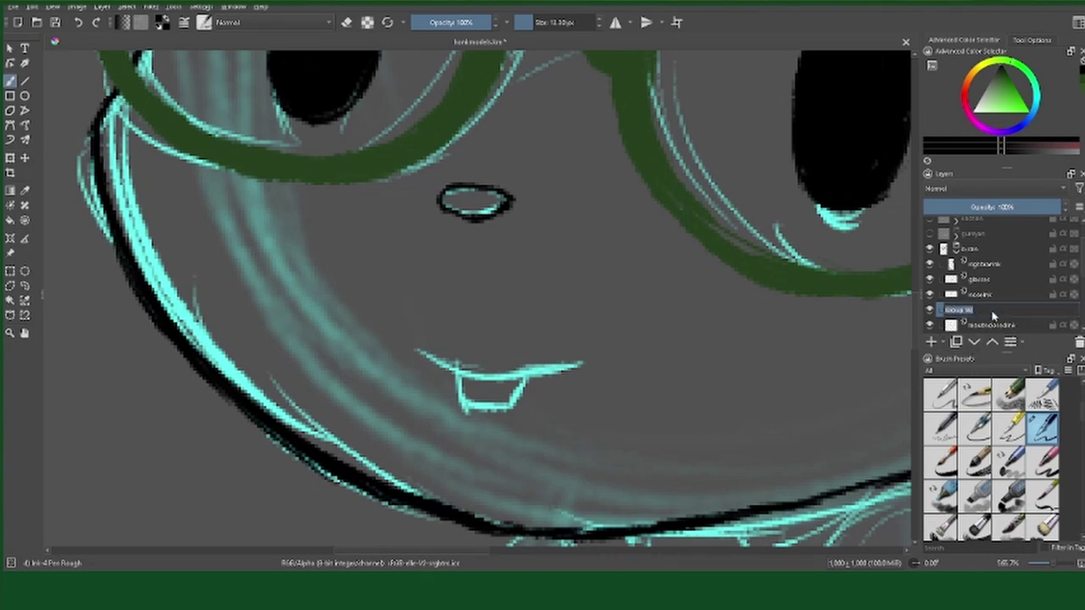
double_click(992, 311)
type("mouthshapes")
key("Return")
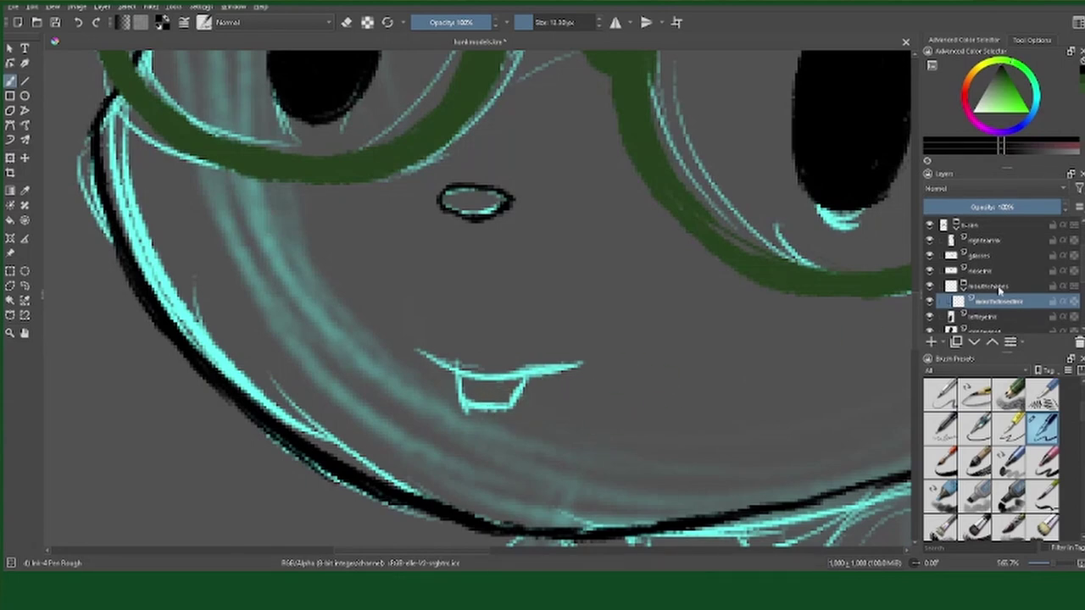
Step: Ink the smile's upper lip line and the teeth beneath it
left_click_drag(417, 348, 582, 364)
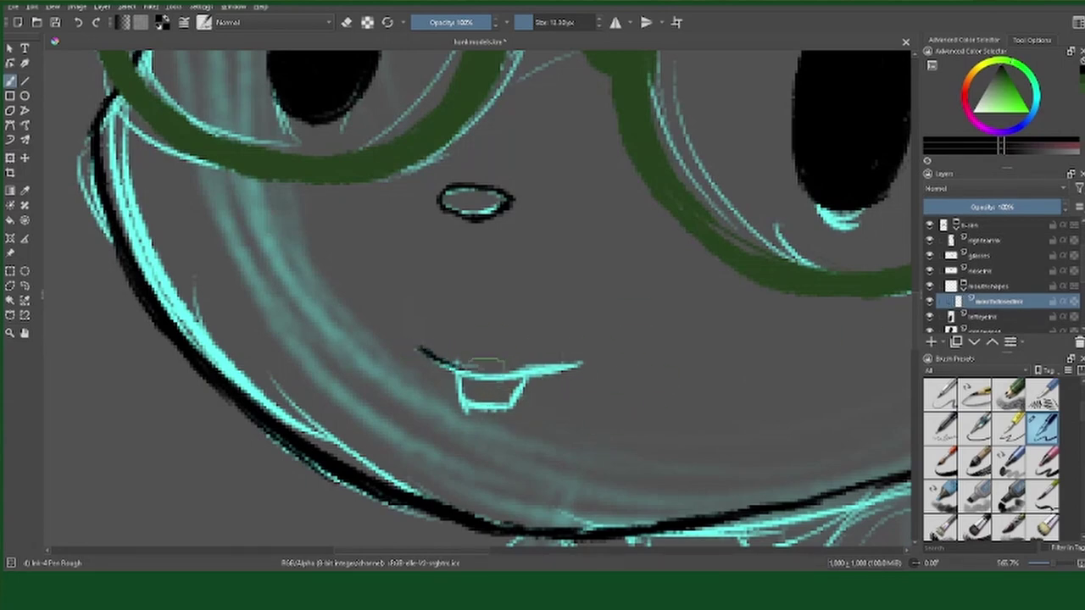
left_click_drag(458, 373, 464, 406)
left_click_drag(525, 374, 515, 404)
scroll(475, 297, "down", 5)
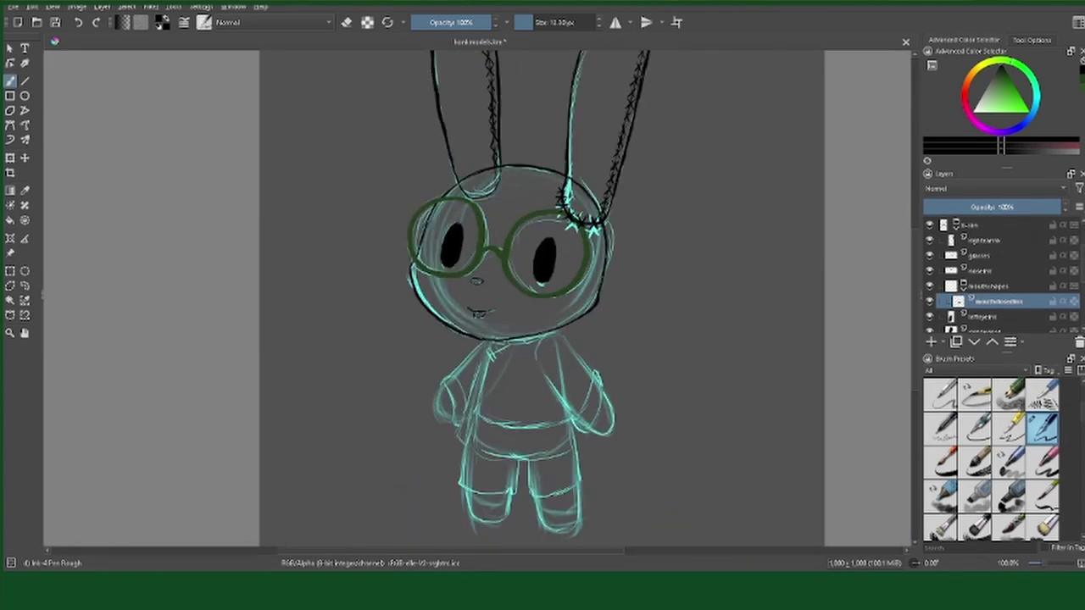
scroll(475, 297, "up", 4)
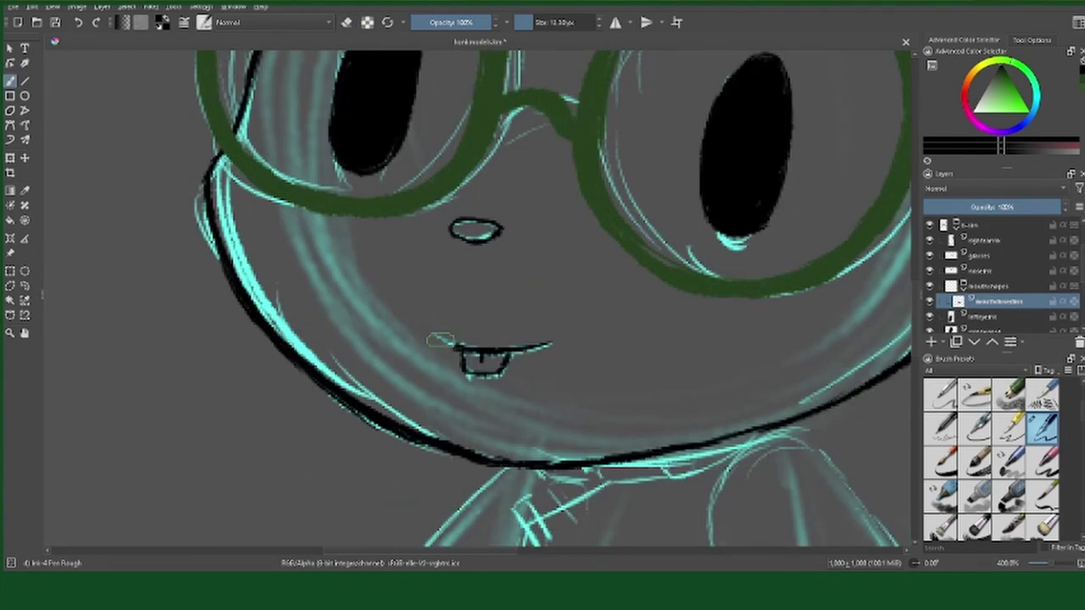
scroll(917, 315, "up", 2)
scroll(917, 316, "down", 2)
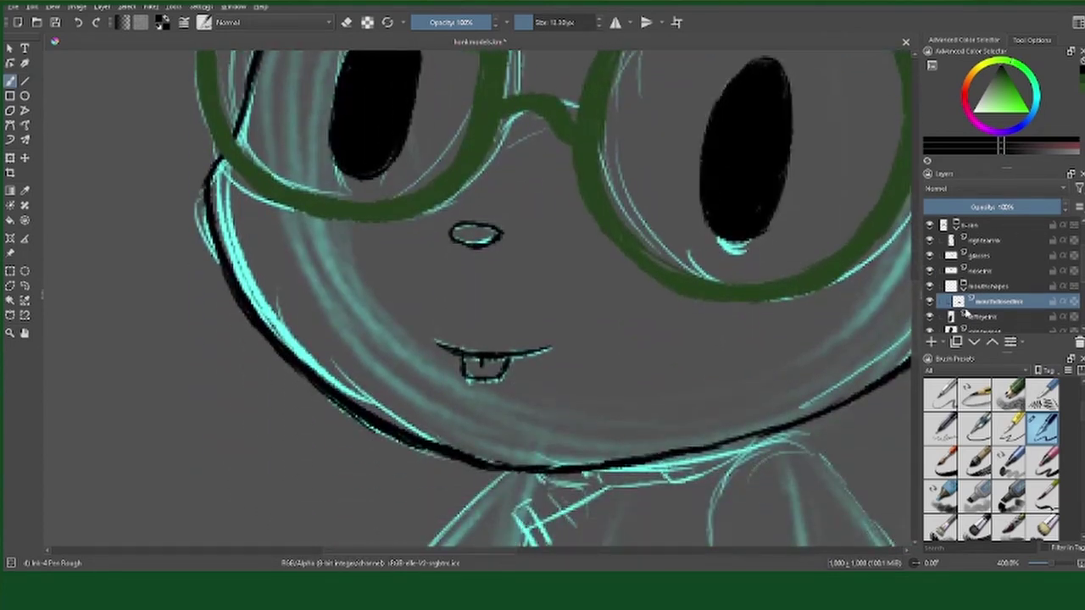
Step: On a new Ink mouth layer, with the smile hidden, ink open-mouth lips and a tooth line
key("Insert")
double_click(970, 302)
type("Ink")
key("Return")
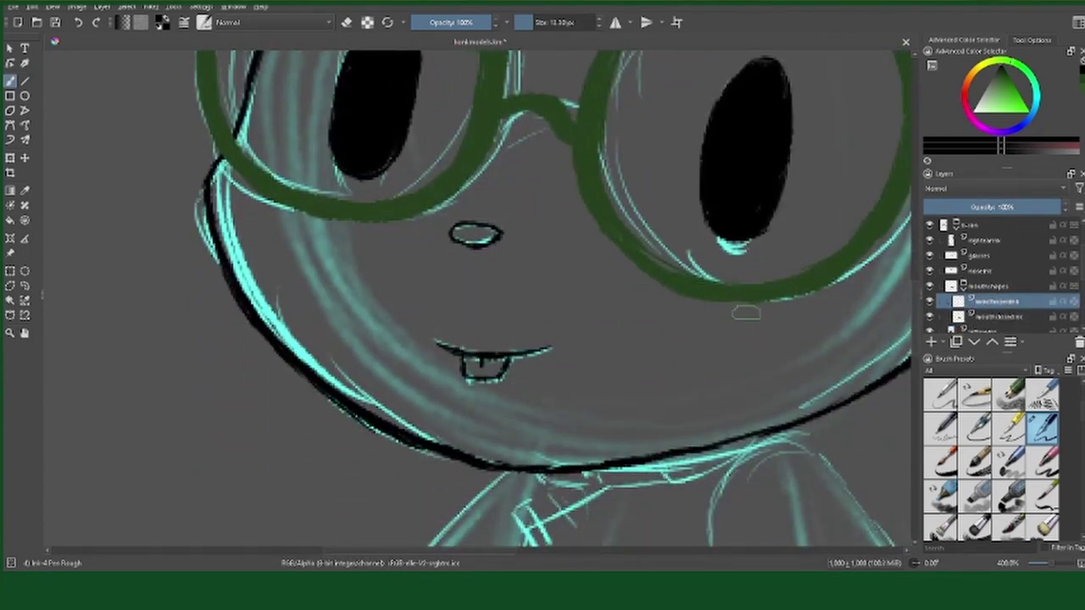
left_click(930, 317)
mouse_move(438, 336)
left_mouse_down()
mouse_move(550, 348)
mouse_move(468, 380)
left_mouse_up()
left_click_drag(549, 349, 472, 381)
mouse_move(465, 321)
left_mouse_down()
mouse_move(480, 352)
mouse_move(496, 348)
mouse_move(449, 360)
mouse_move(462, 349)
mouse_move(532, 345)
mouse_move(507, 334)
left_mouse_up()
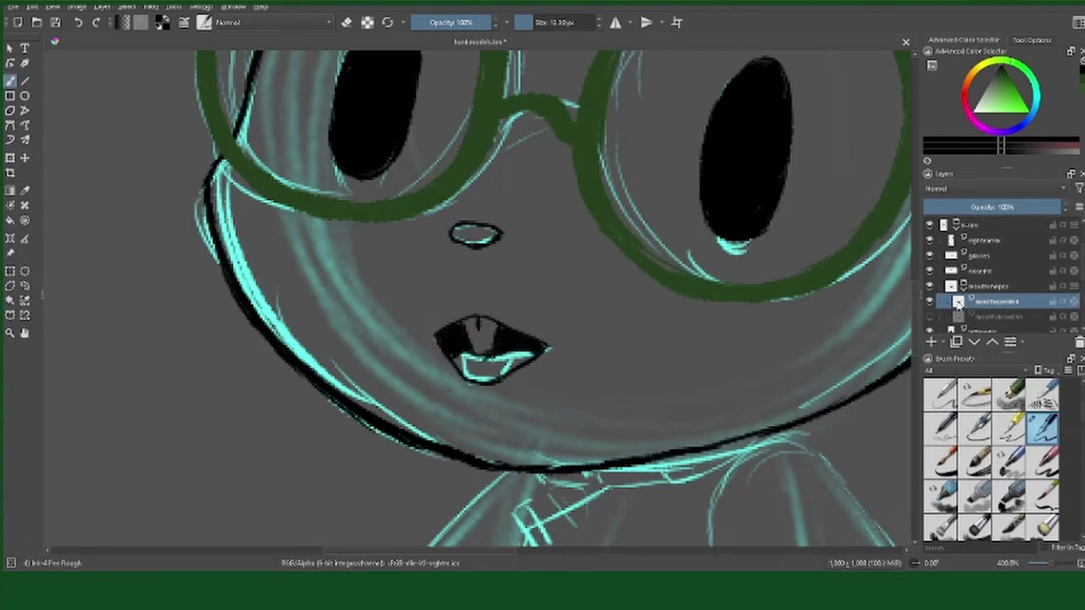
Step: Compare both mouth variants, showing the smile and hiding the open-mouth layer
left_click(933, 312)
left_click(933, 312)
key("e")
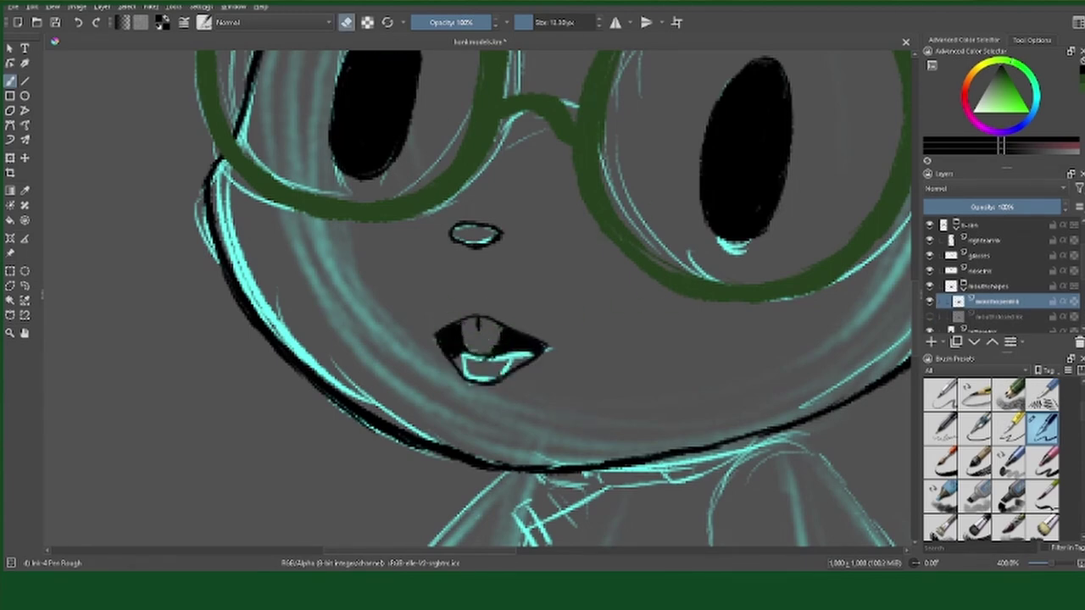
left_click(930, 316)
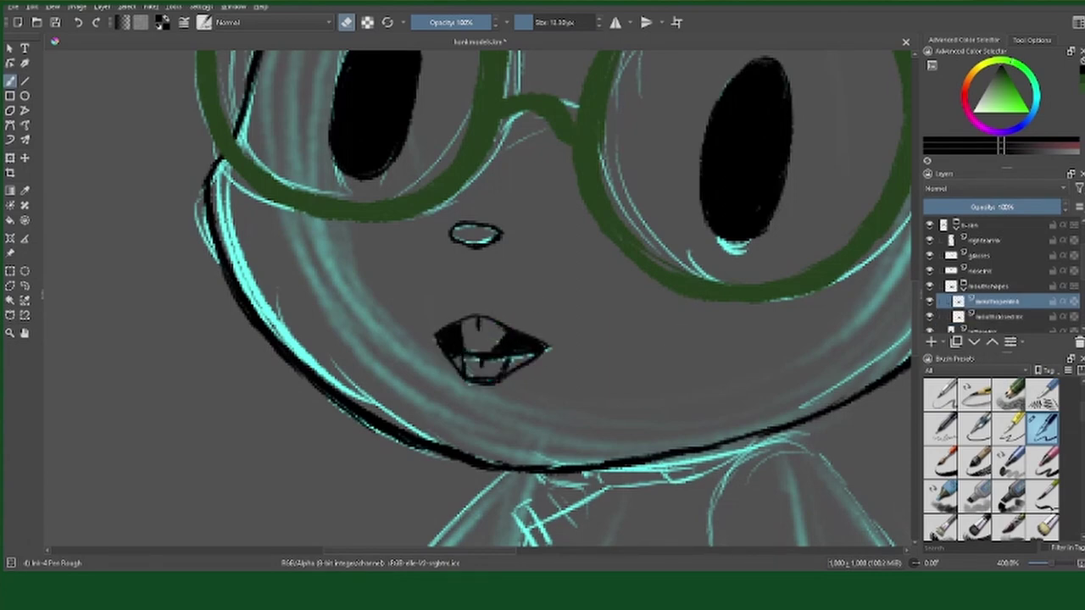
key("e")
left_click(931, 301)
Step: Select the smile layer and collapse the mouthshapes group
left_click(1000, 316)
scroll(542, 297, "down", 5)
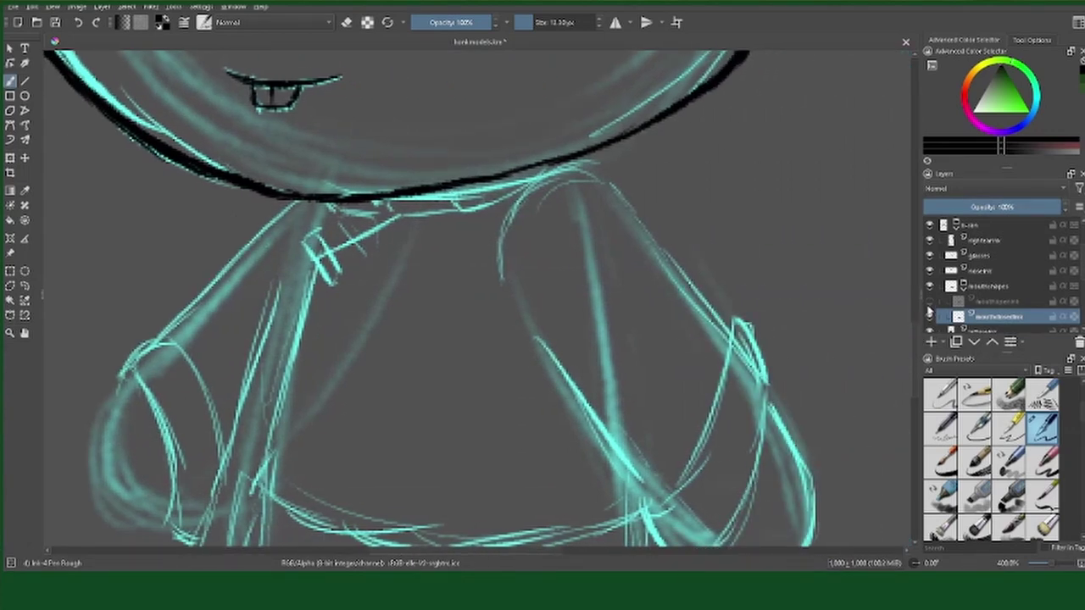
scroll(542, 297, "down", 2)
scroll(899, 339, "up", 2)
left_click(944, 286)
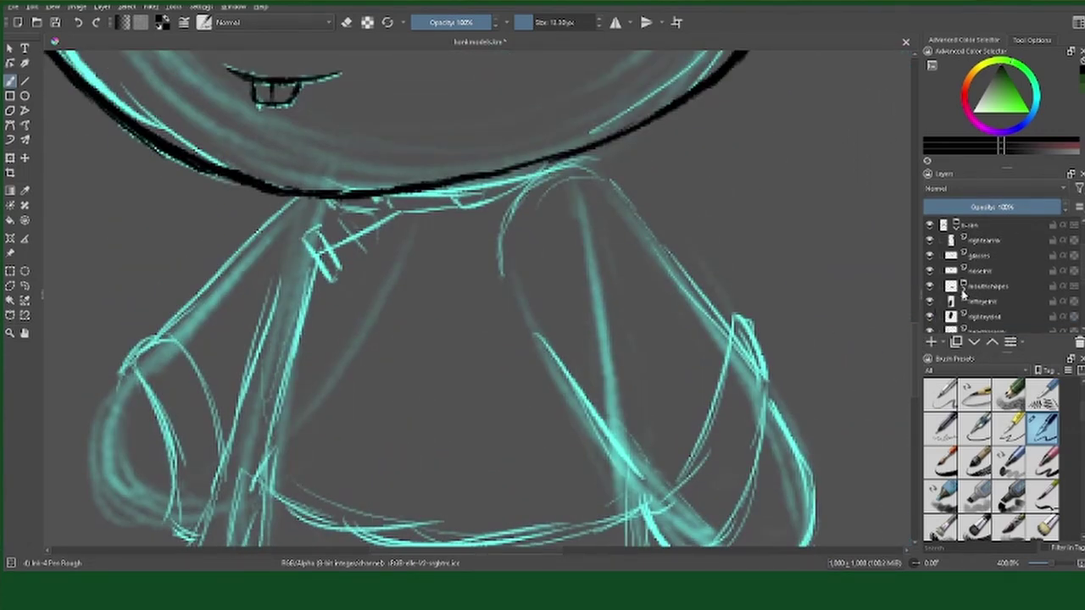
scroll(993, 307, "down", 3)
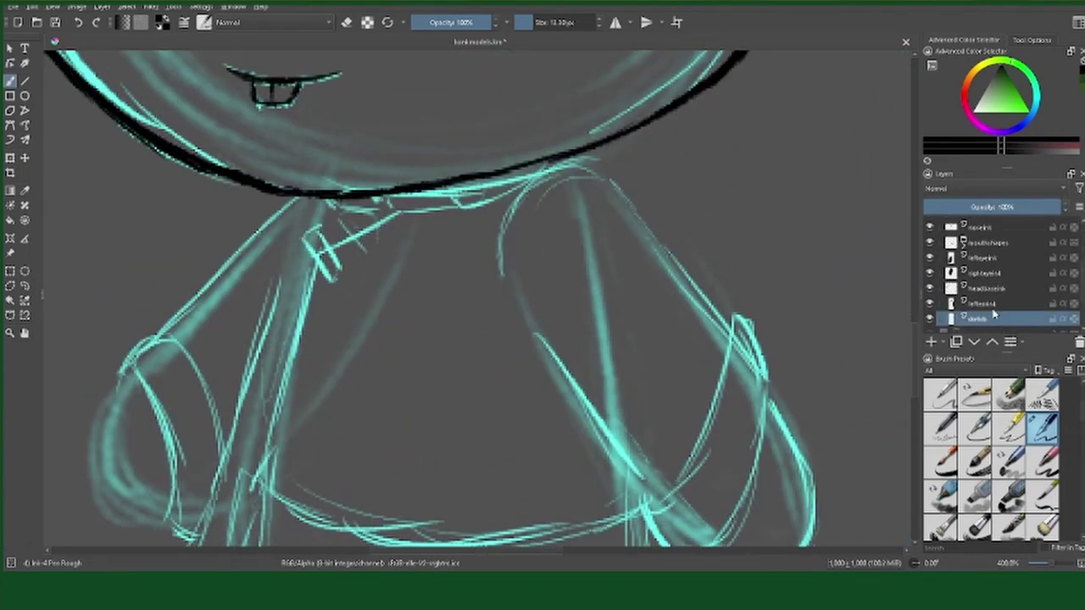
Step: Add a rightarmink layer above the sketch and frame the right sleeve
key("Insert")
key("Return")
scroll(845, 304, "up", 1)
key("F2")
type("rightarmink")
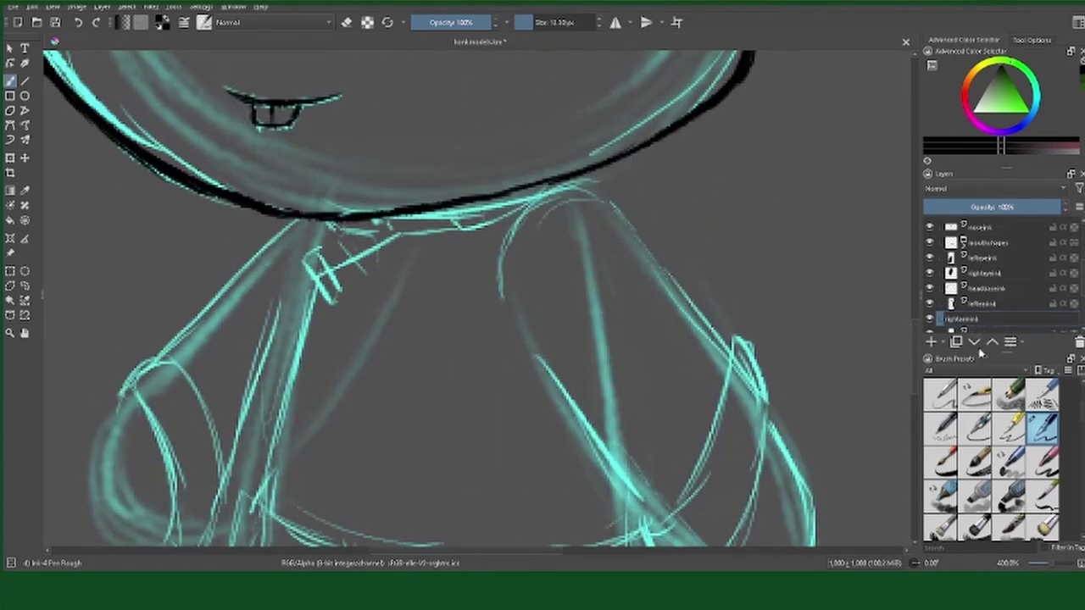
key("Return")
left_click_drag(785, 532, 682, 456)
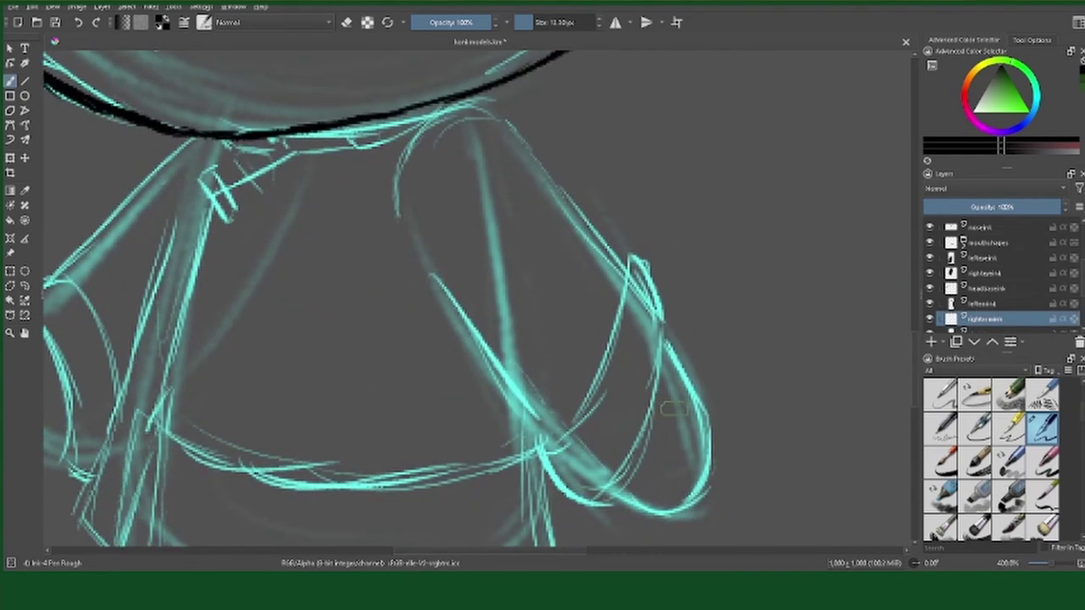
left_click_drag(824, 359, 879, 316)
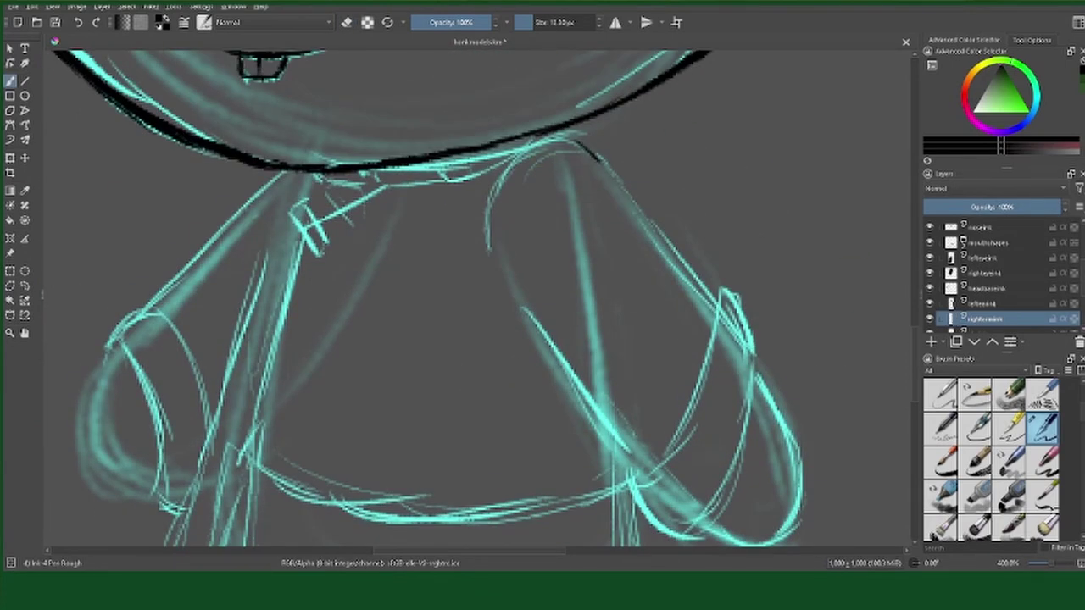
Step: Ink the right shoulder contour and sleeve's outer edge, erasing and redrawing the edge
left_click_drag(585, 144, 670, 245)
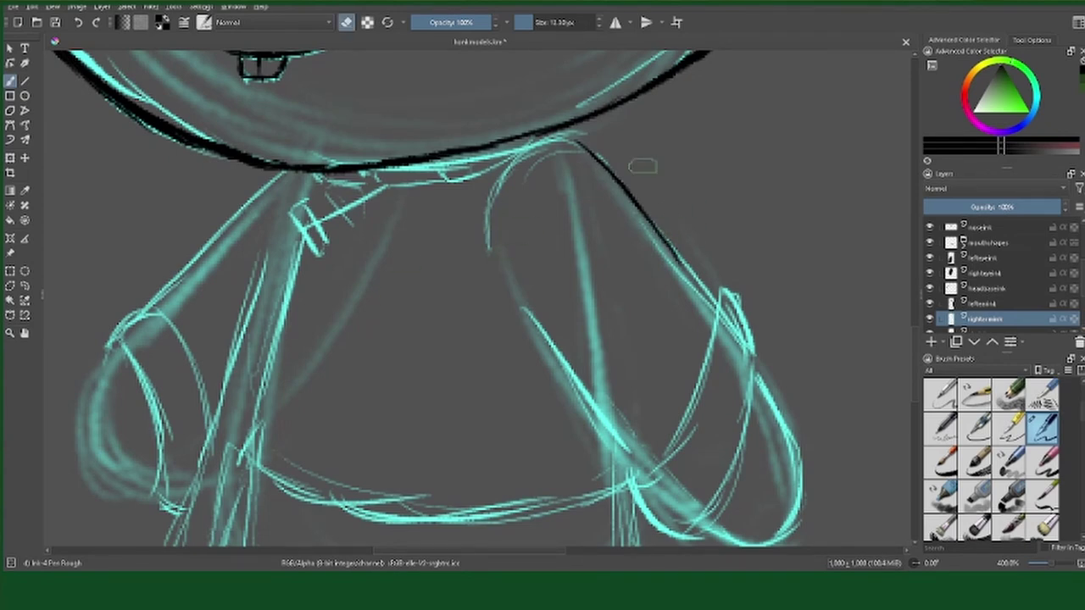
scroll(772, 208, "down", 2)
left_click_drag(777, 300, 716, 433)
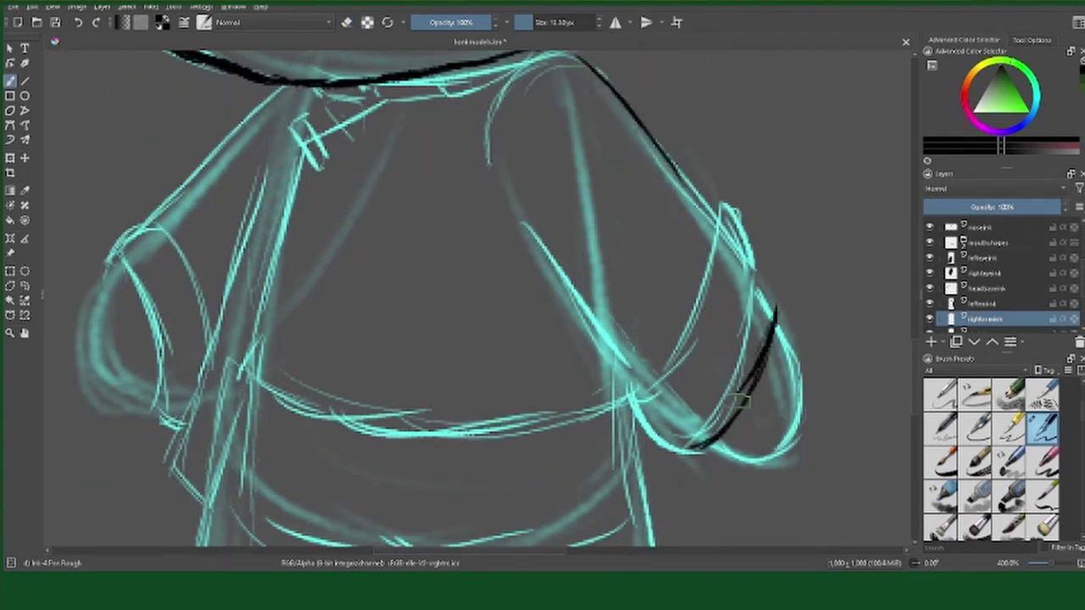
left_click_drag(775, 299, 721, 428)
key("e")
left_click_drag(776, 314, 739, 392)
key("e")
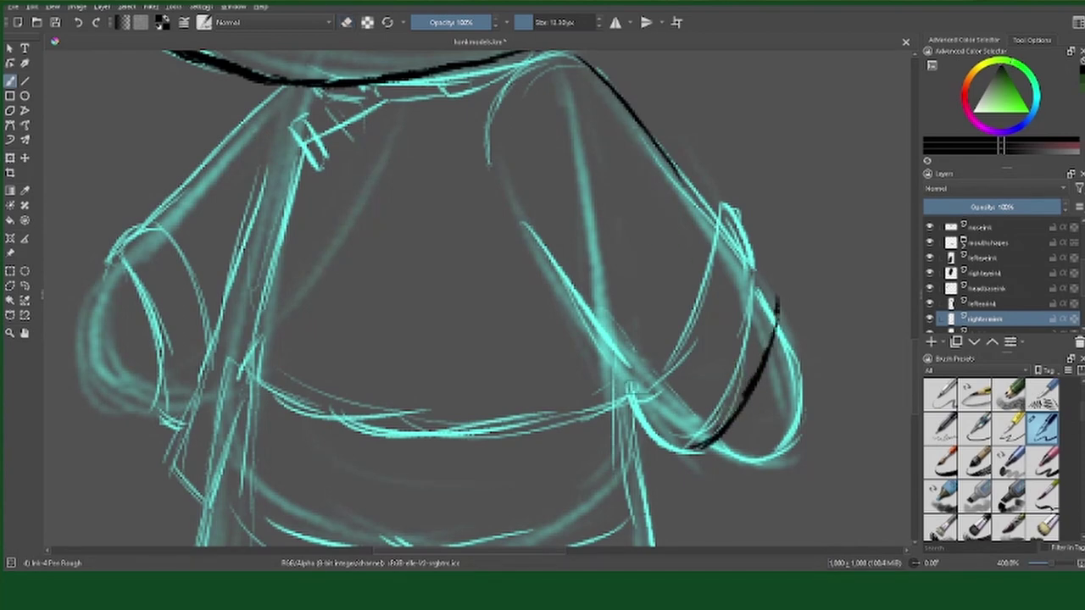
mouse_move(648, 386)
left_mouse_down()
mouse_move(712, 331)
mouse_move(750, 270)
left_mouse_up()
Step: Ink the cuff's top arc, lower curve and thickened right and bottom edges
left_click_drag(703, 339, 778, 305)
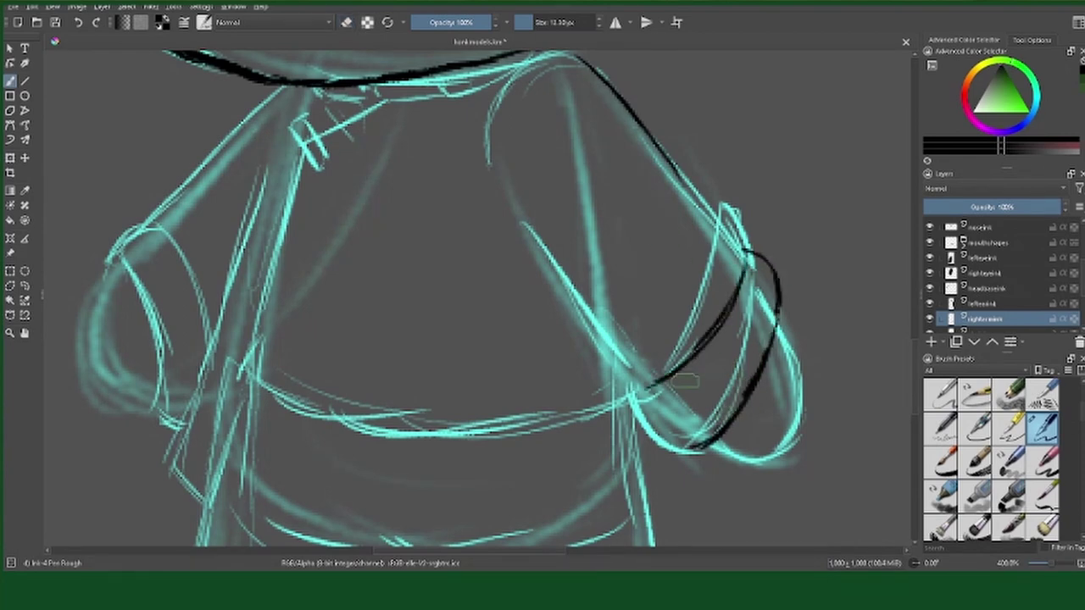
left_click_drag(645, 385, 708, 453)
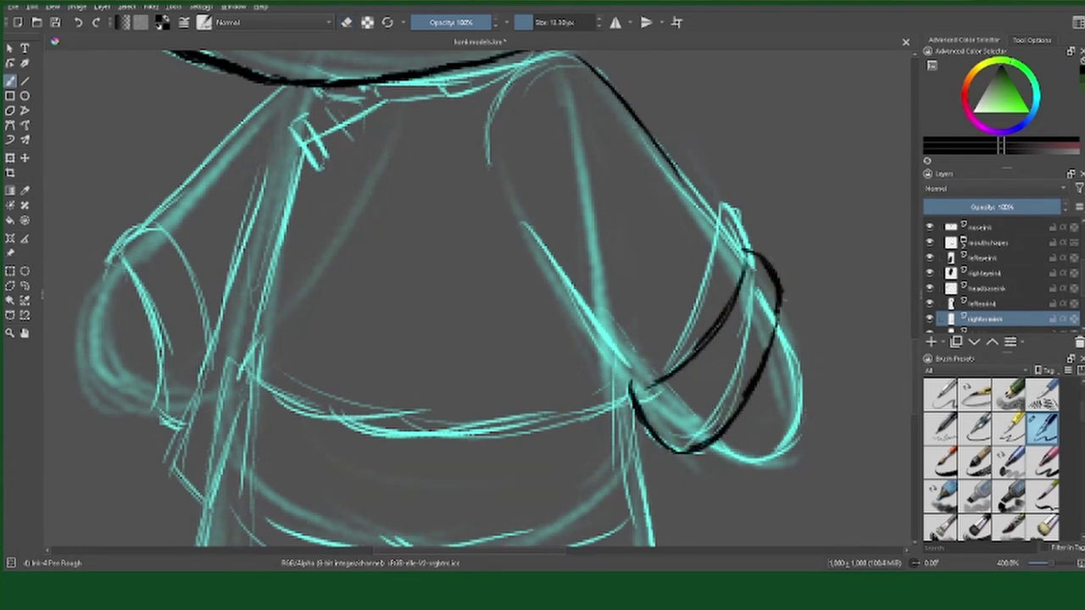
mouse_move(784, 310)
left_mouse_down()
mouse_move(739, 419)
mouse_move(788, 326)
mouse_move(735, 416)
left_mouse_up()
key("e")
key("e")
left_click_drag(784, 339, 804, 398)
mouse_move(690, 454)
left_mouse_down()
mouse_move(801, 434)
mouse_move(802, 396)
left_mouse_up()
Step: Ink the right arm's inner edge and join the top of its outer contour
scroll(646, 317, "up", 2)
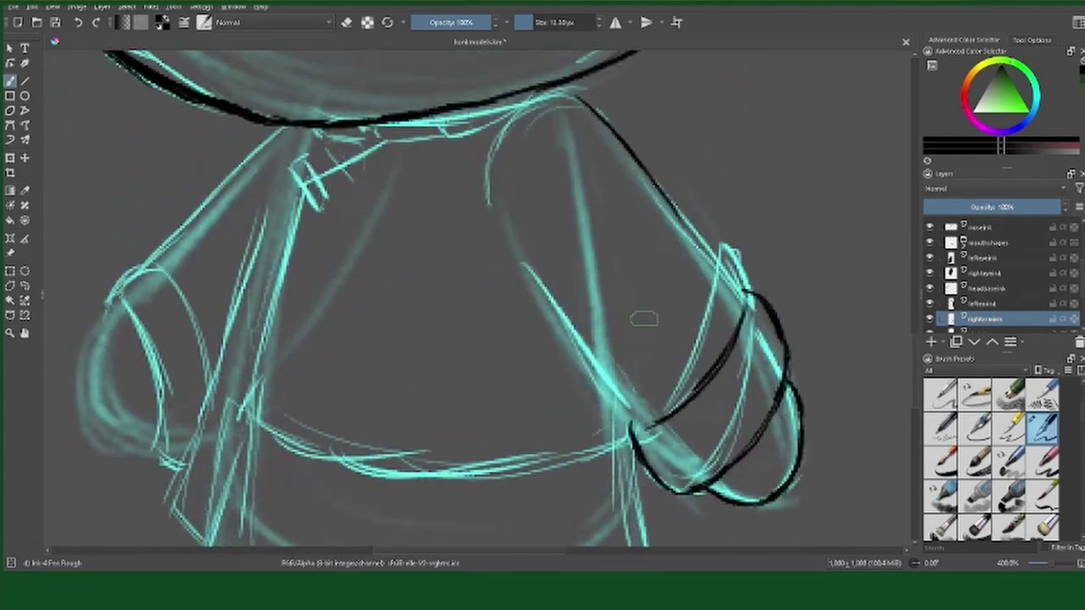
scroll(897, 410, "down", 5)
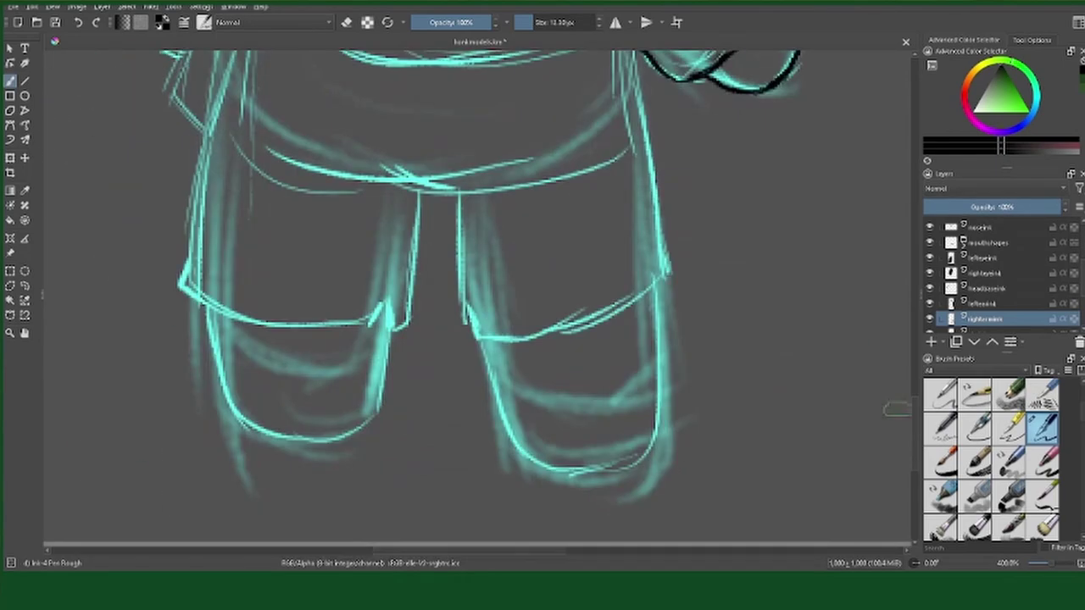
scroll(508, 305, "up", 2)
scroll(522, 292, "up", 3)
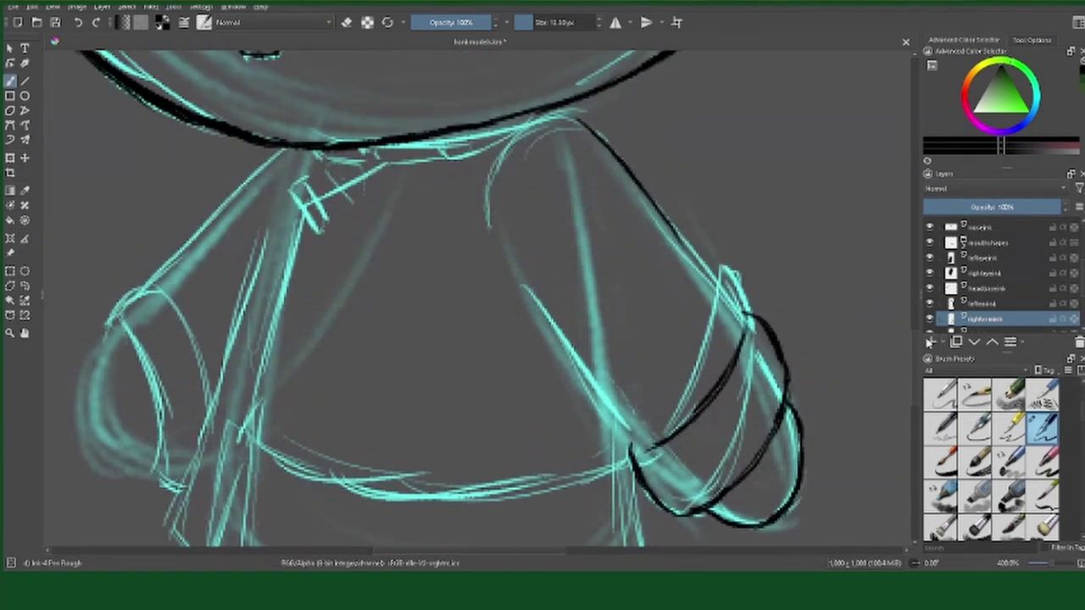
left_click_drag(525, 289, 644, 449)
left_click_drag(674, 219, 746, 321)
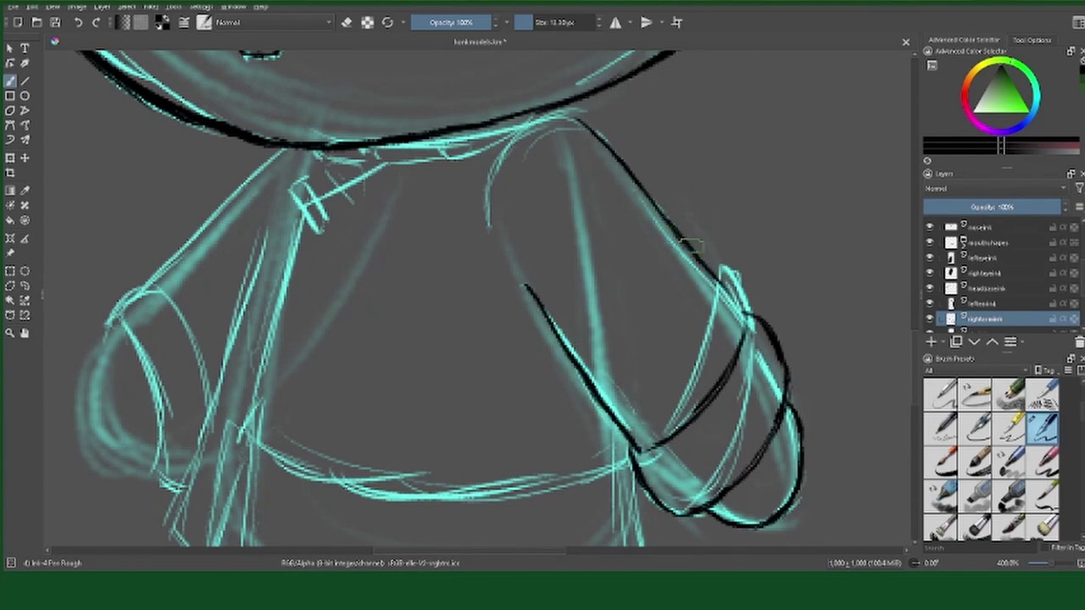
left_click_drag(571, 115, 627, 164)
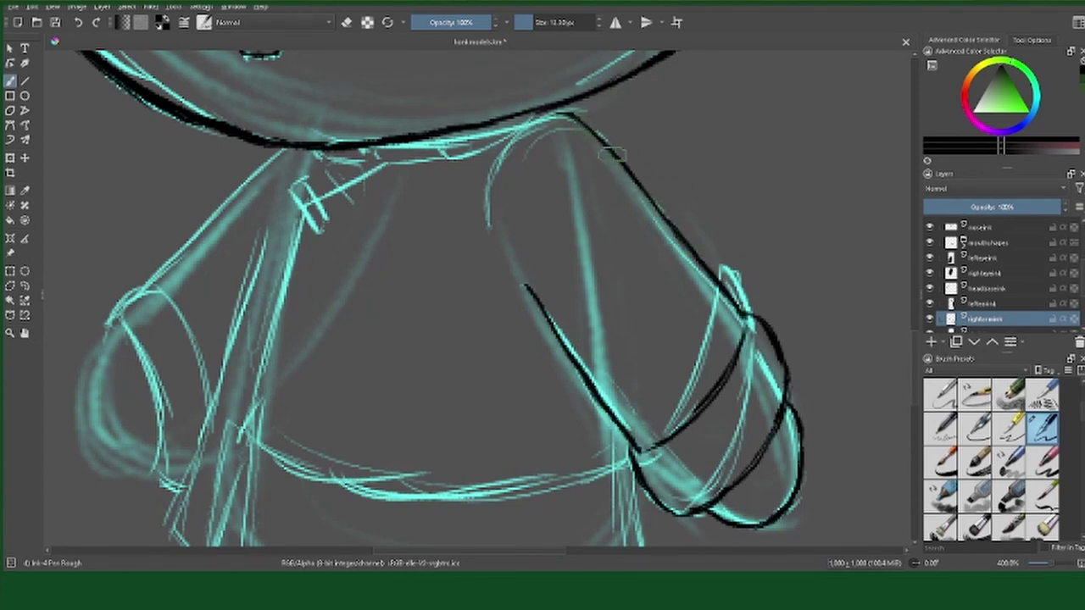
left_click_drag(525, 288, 514, 270)
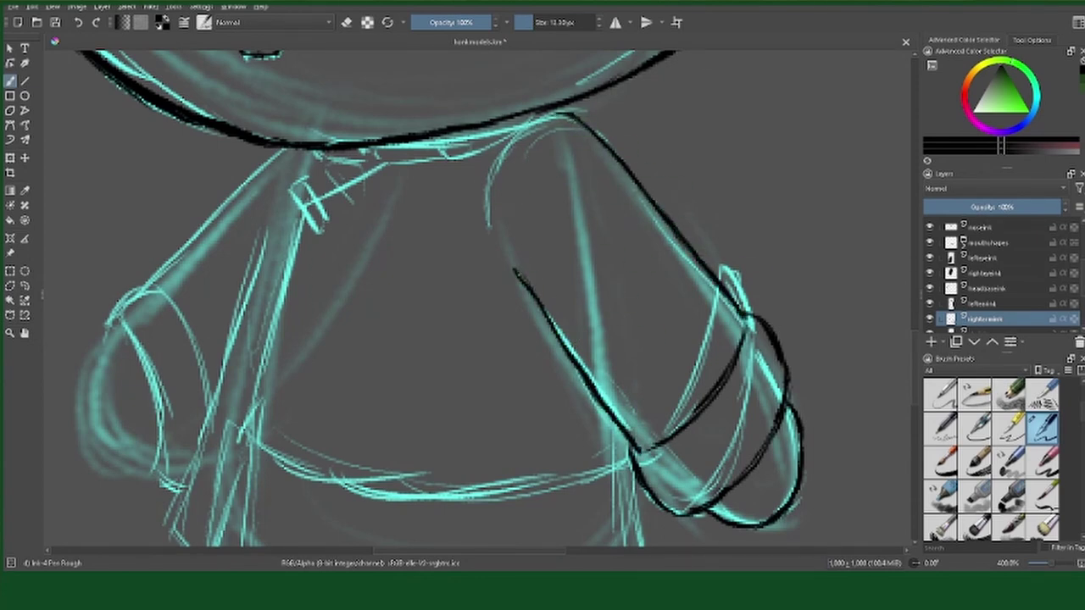
Step: Select the sketch layer and add the bodybaseink layer above it
scroll(962, 297, "down", 1)
left_click(962, 290)
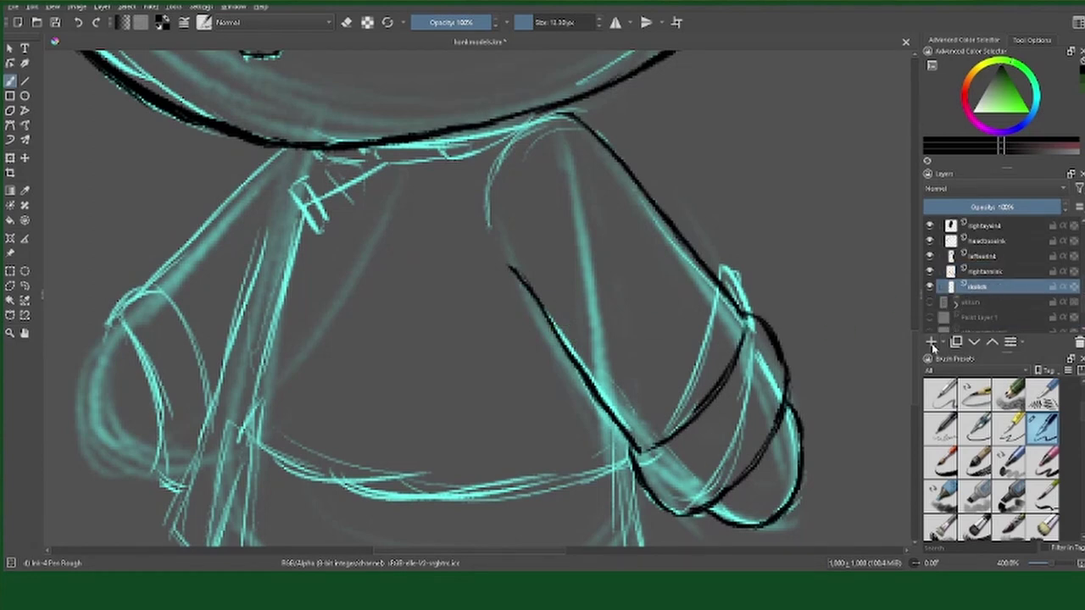
key("ctrl+z")
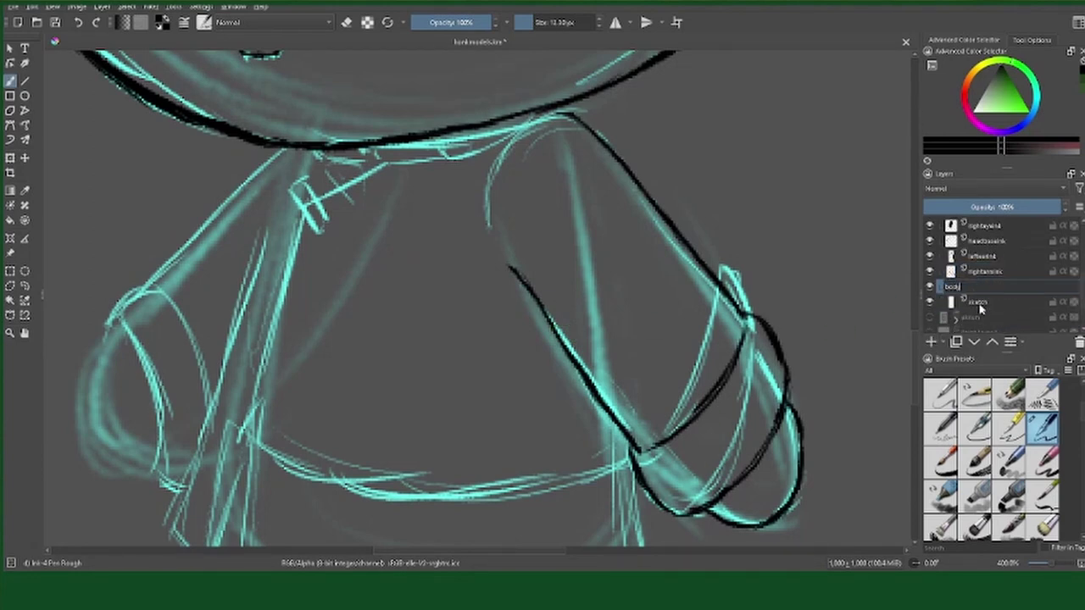
scroll(907, 356, "up", 1)
scroll(907, 365, "down", 3)
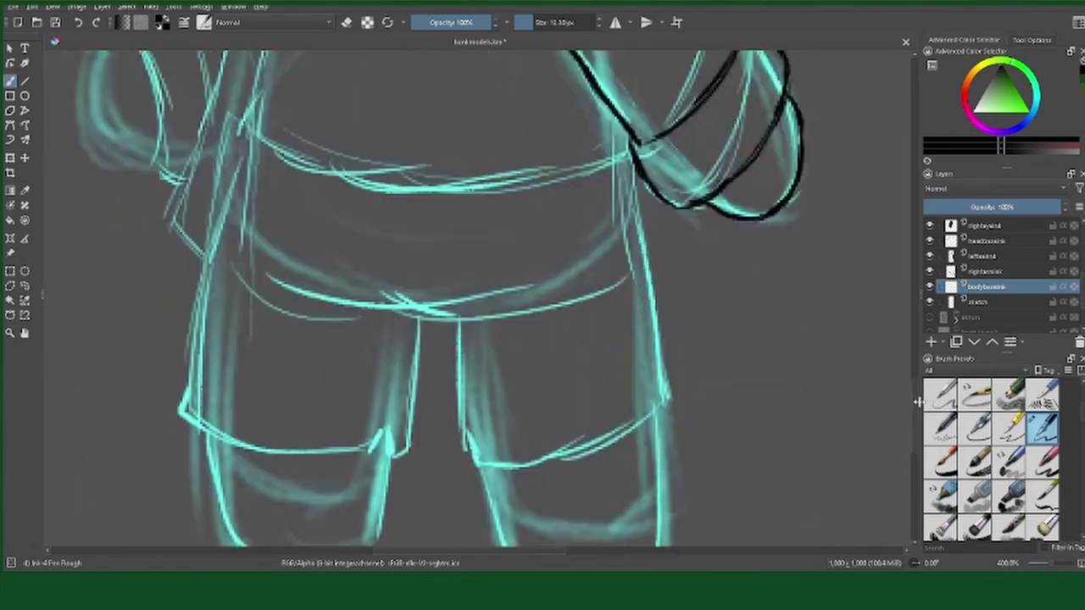
Step: Try the soft pencil, then settle on the Ink-4 Pen Rough brush
left_click(939, 394)
scroll(905, 334, "up", 3)
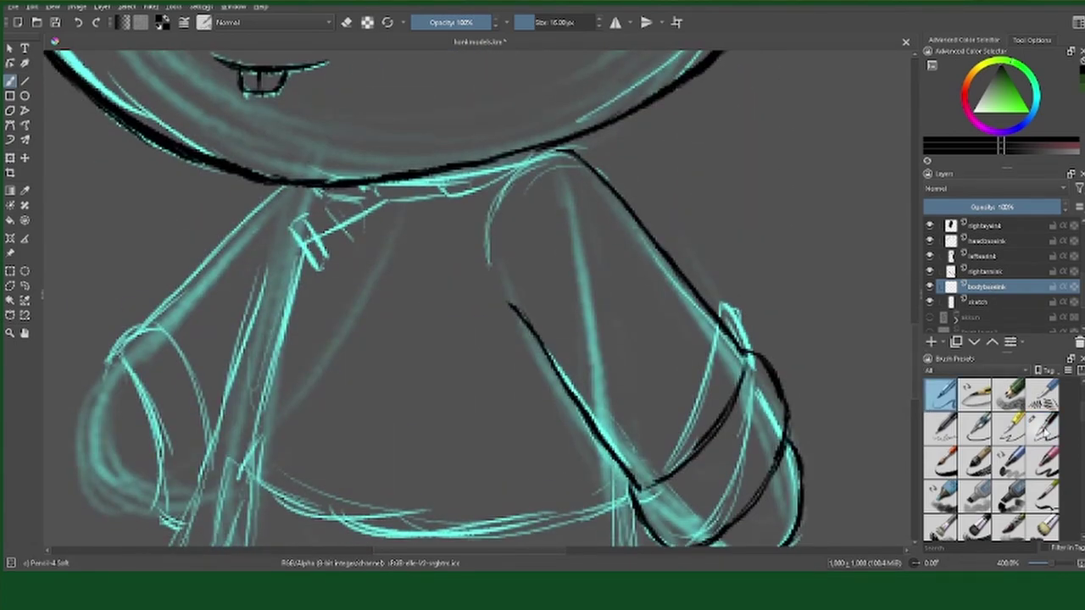
left_click(1042, 424)
scroll(916, 322, "up", 3)
scroll(916, 322, "down", 6)
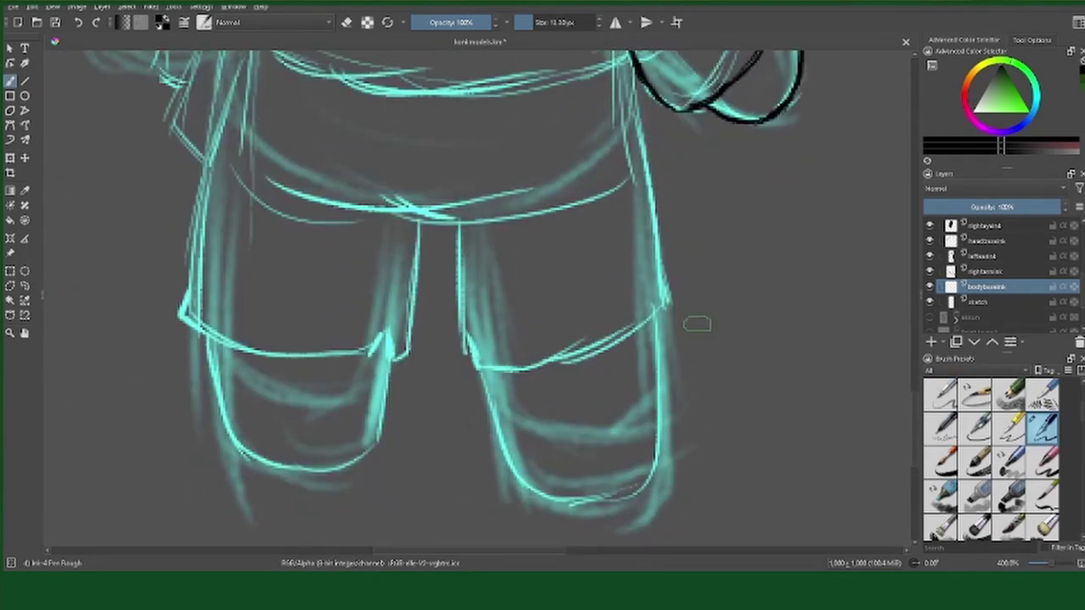
scroll(918, 366, "up", 3)
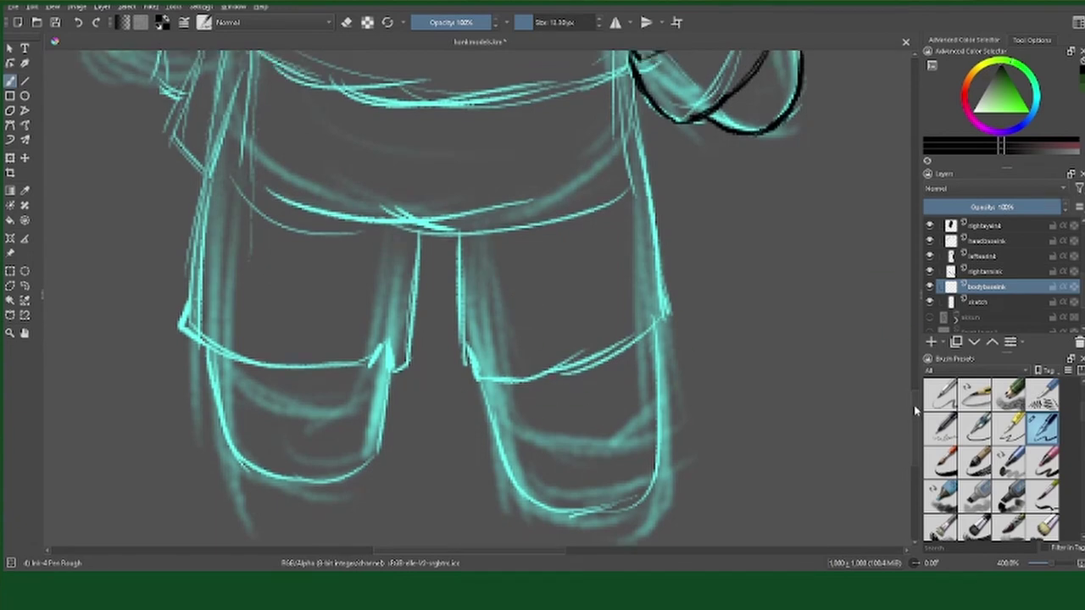
scroll(918, 366, "down", 1)
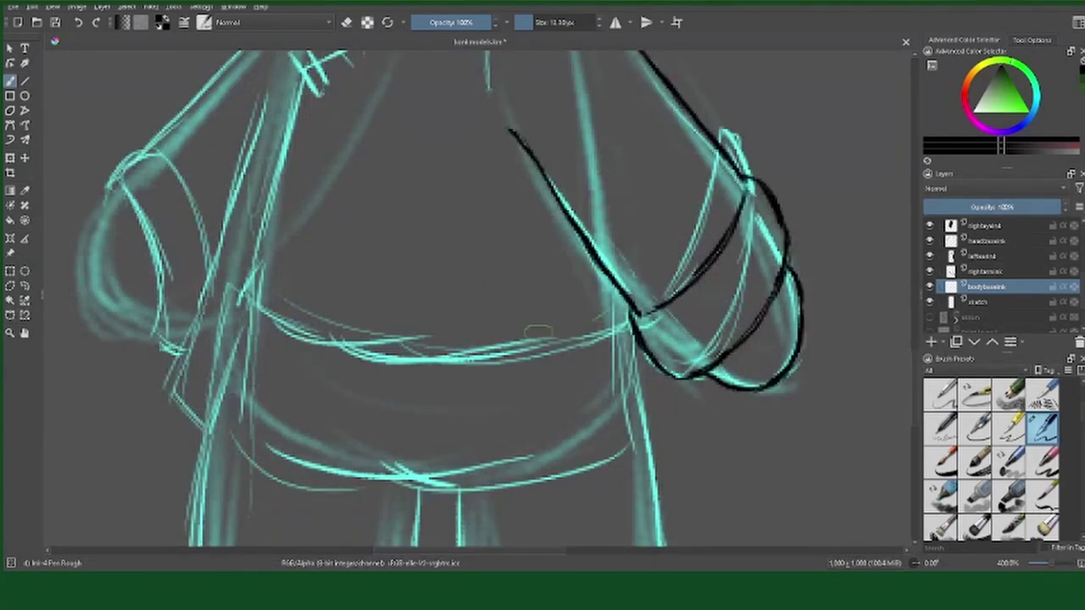
scroll(920, 362, "up", 2)
scroll(918, 366, "down", 2)
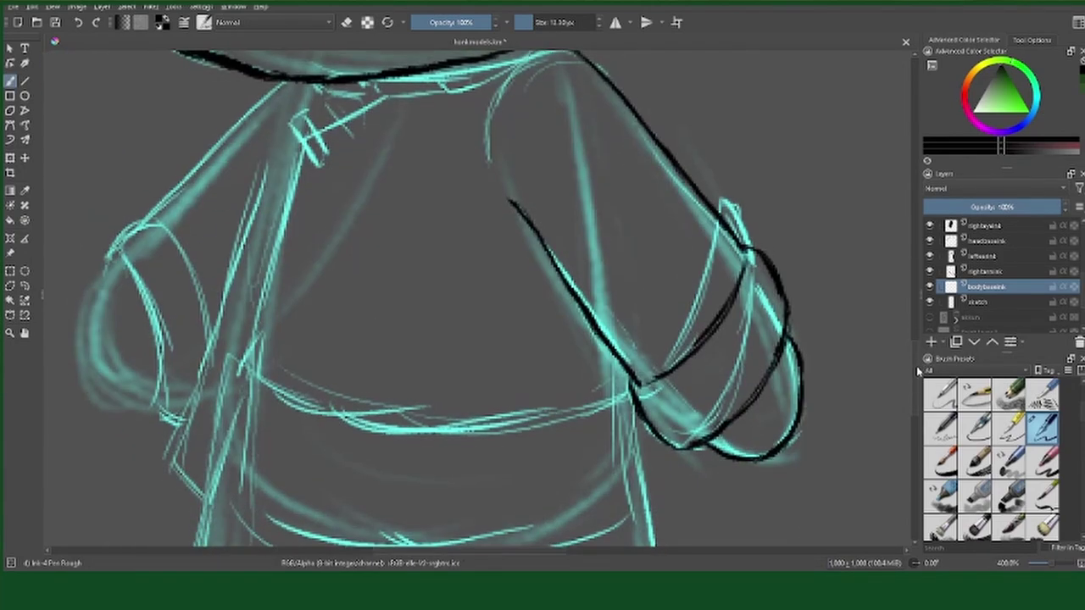
scroll(917, 378, "down", 1)
scroll(916, 388, "down", 2)
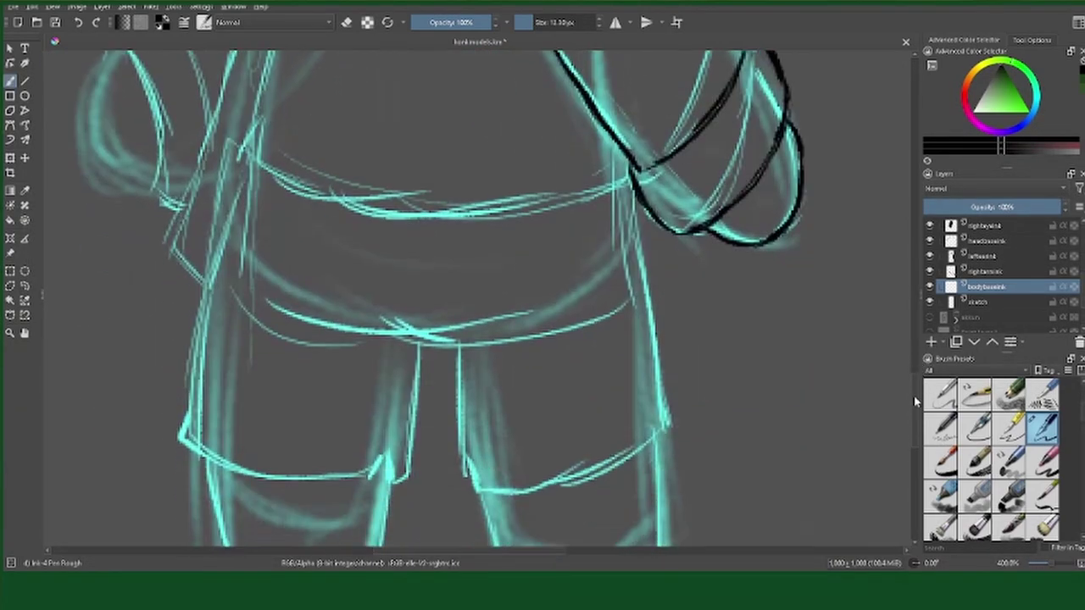
scroll(917, 377, "down", 1)
scroll(920, 360, "up", 3)
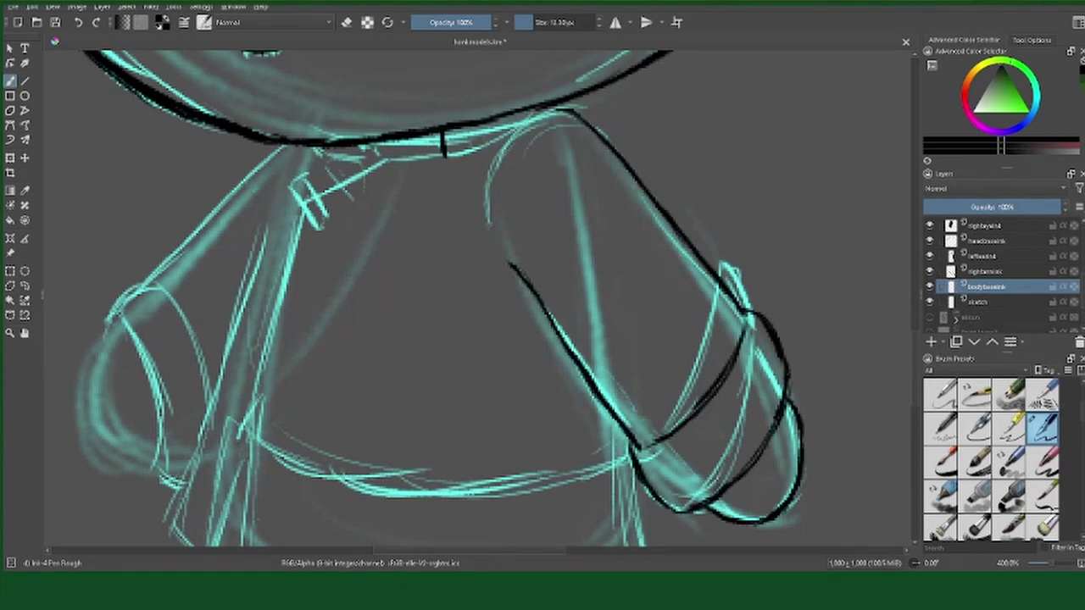
Step: Ink the collar line, stitch marks below the head and the torso's left side
mouse_move(443, 152)
left_mouse_down()
mouse_move(321, 175)
mouse_move(345, 204)
left_mouse_up()
mouse_move(347, 160)
left_mouse_down()
mouse_move(365, 202)
mouse_move(290, 182)
mouse_move(330, 217)
mouse_move(268, 320)
left_mouse_up()
left_click_drag(274, 209, 225, 419)
Step: Ink the double-lined belt, erasing the excess from its upper line
mouse_move(230, 375)
left_mouse_down()
mouse_move(470, 413)
mouse_move(604, 396)
left_mouse_up()
mouse_move(260, 390)
left_mouse_down()
mouse_move(376, 414)
mouse_move(594, 396)
mouse_move(405, 409)
left_mouse_up()
key("e")
mouse_move(332, 400)
left_mouse_down()
mouse_move(268, 395)
mouse_move(333, 408)
left_mouse_up()
key("e")
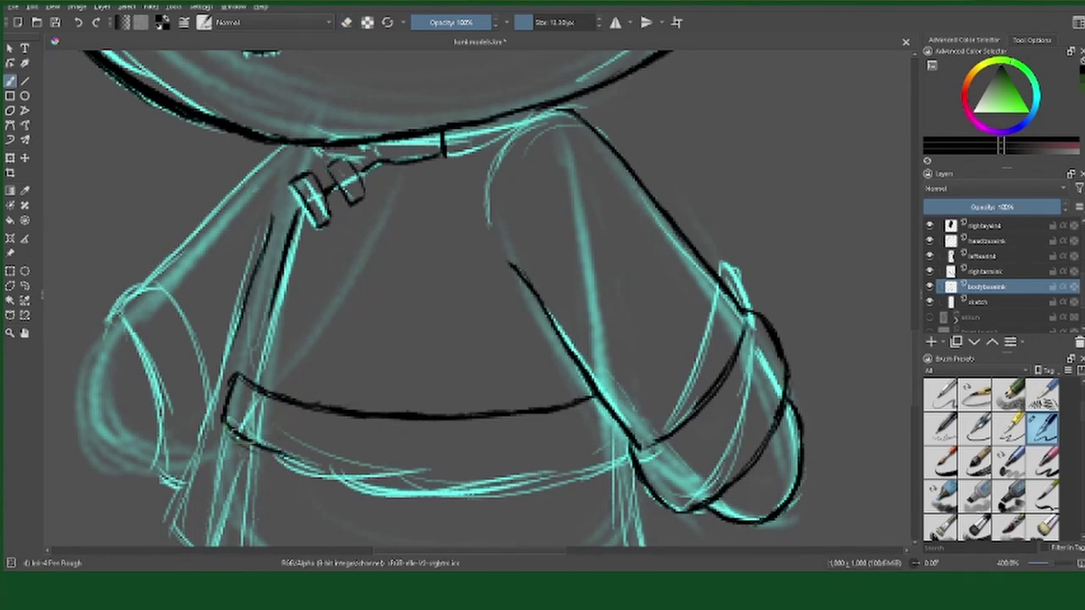
mouse_move(231, 427)
left_mouse_down()
mouse_move(457, 483)
mouse_move(581, 468)
left_mouse_up()
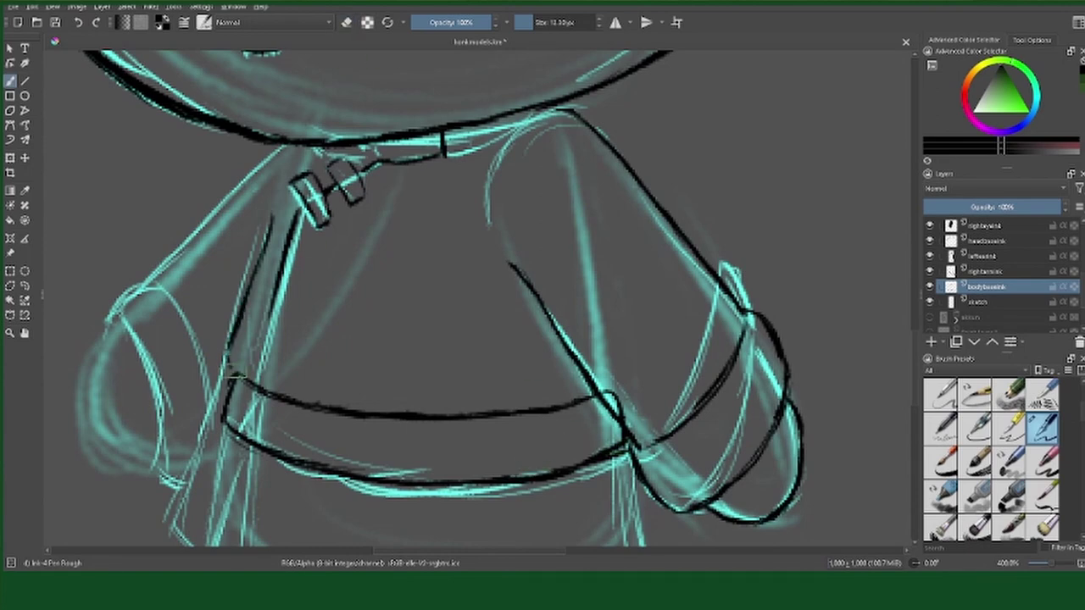
Step: Ink the torso's right side, the shirt's lower hem and the belt's right edge
left_click_drag(577, 190, 605, 344)
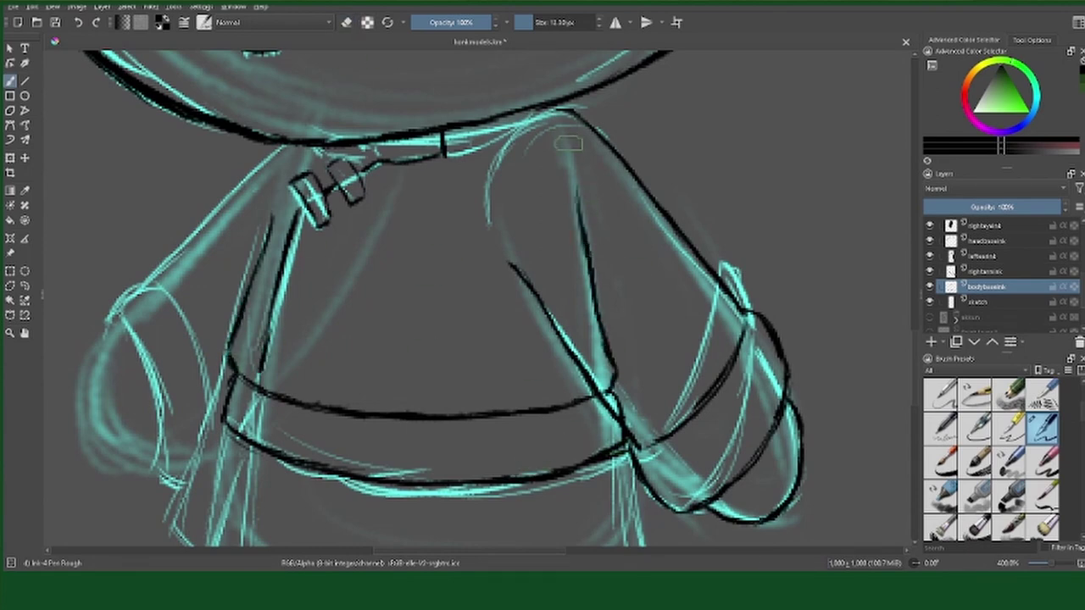
scroll(496, 253, "up", 3)
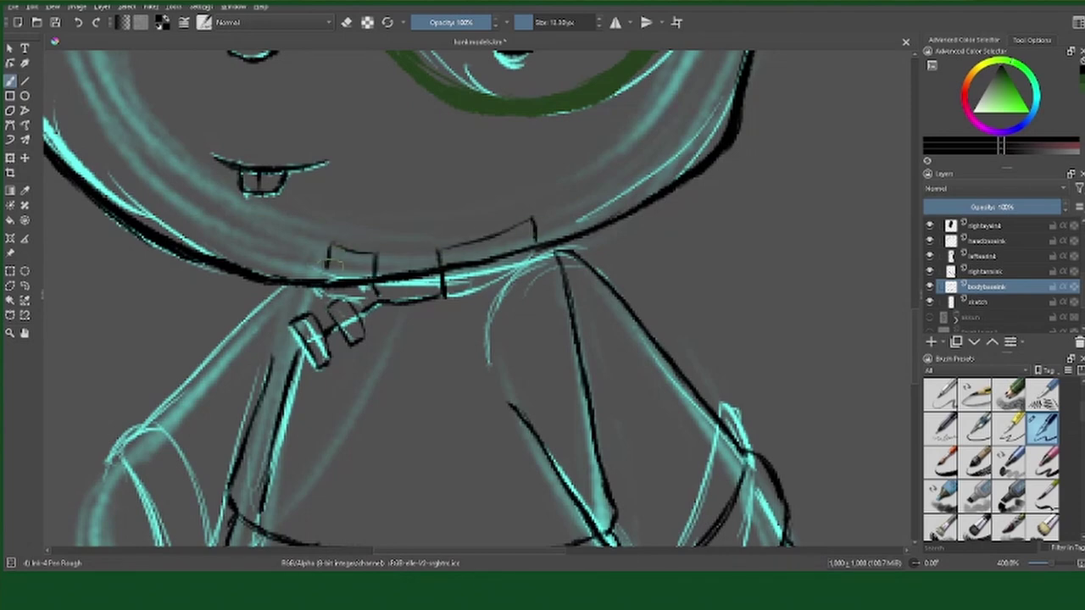
scroll(282, 324, "down", 5)
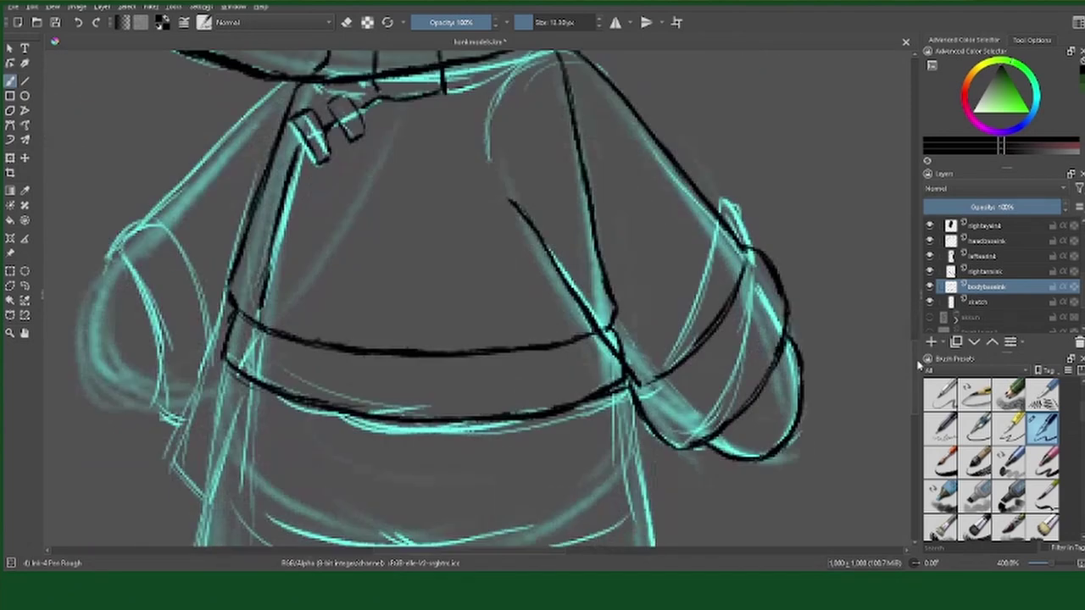
left_click_drag(612, 363, 607, 480)
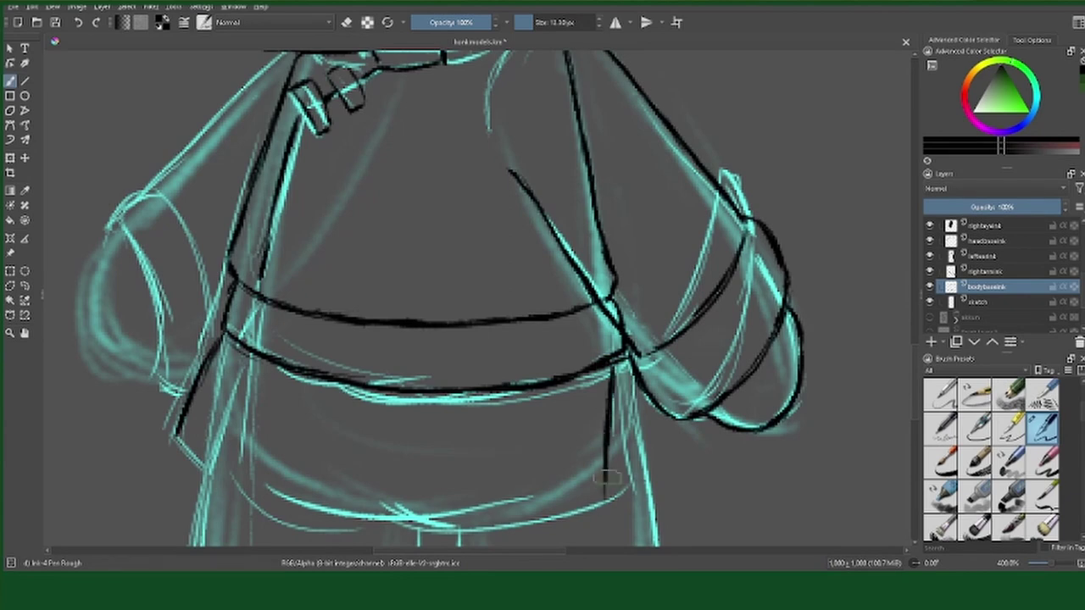
scroll(441, 296, "down", 3)
left_click_drag(178, 288, 607, 351)
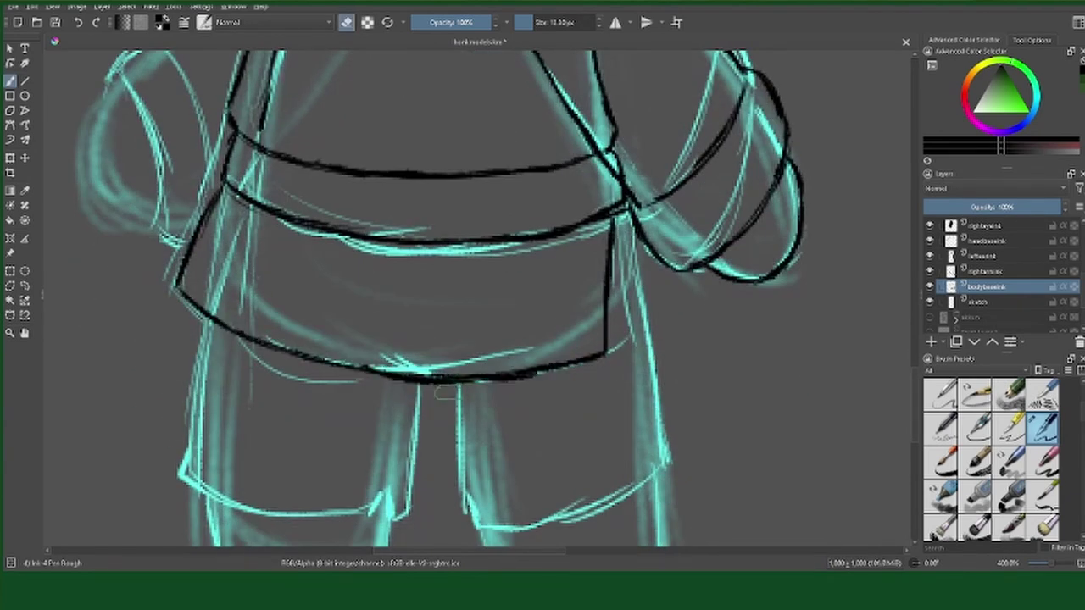
left_click_drag(246, 341, 398, 376)
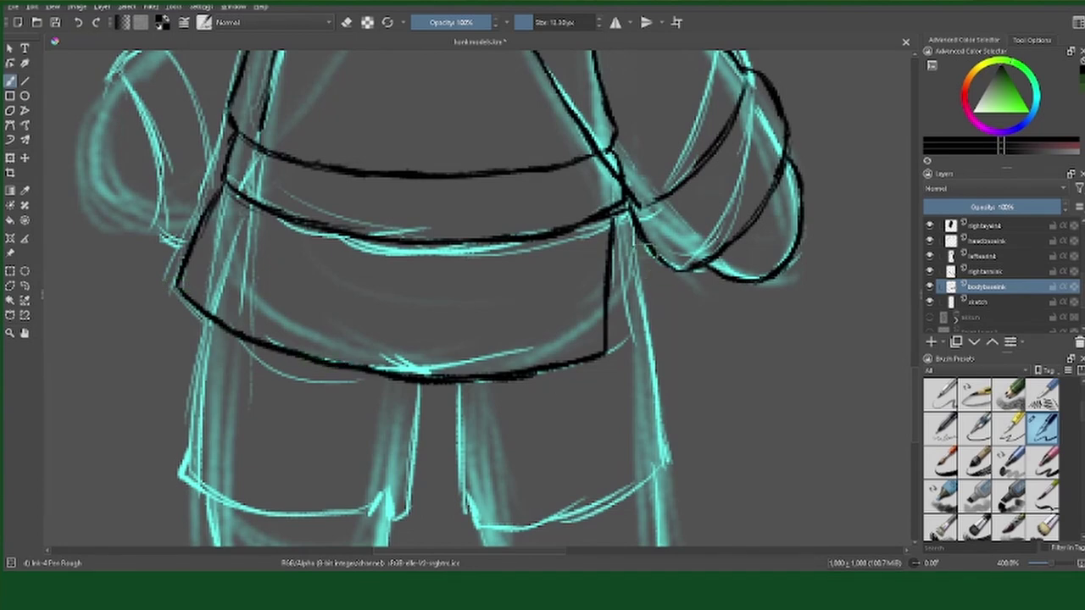
left_click_drag(629, 242, 659, 415)
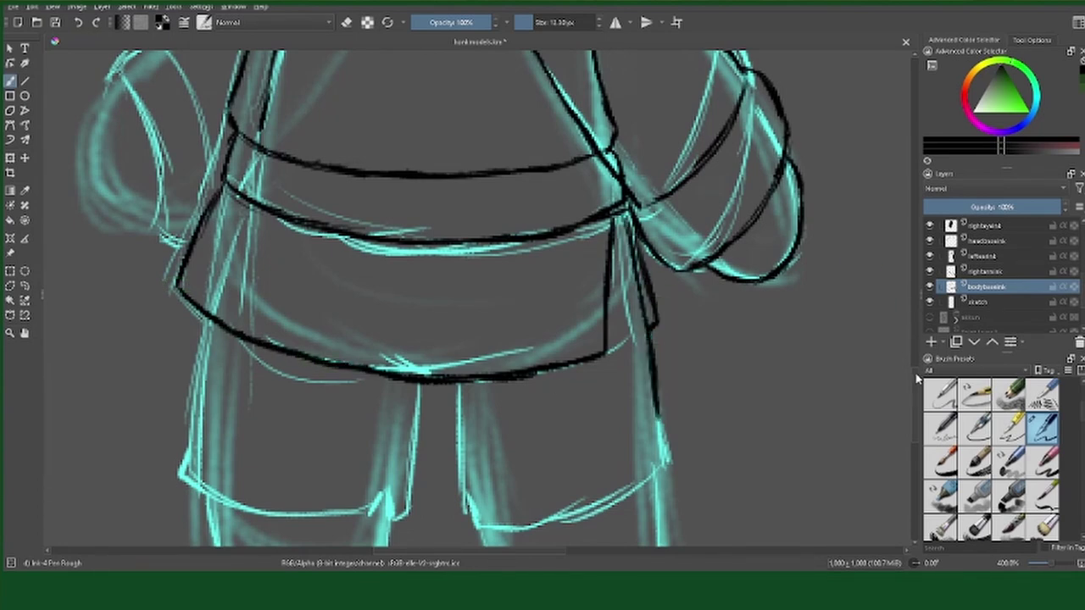
scroll(661, 185, "down", 5)
left_click_drag(654, 201, 669, 332)
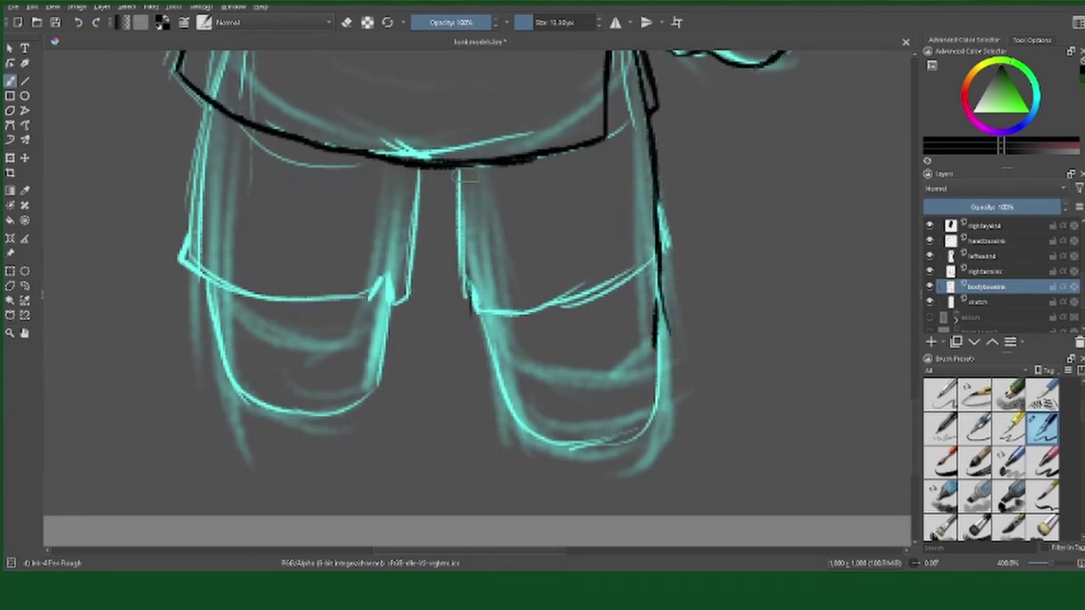
Step: Outline the right leg's inner edge and the left leg, erasing the duplicate bottom line
mouse_move(458, 170)
left_mouse_down()
mouse_move(468, 339)
mouse_move(655, 346)
left_mouse_up()
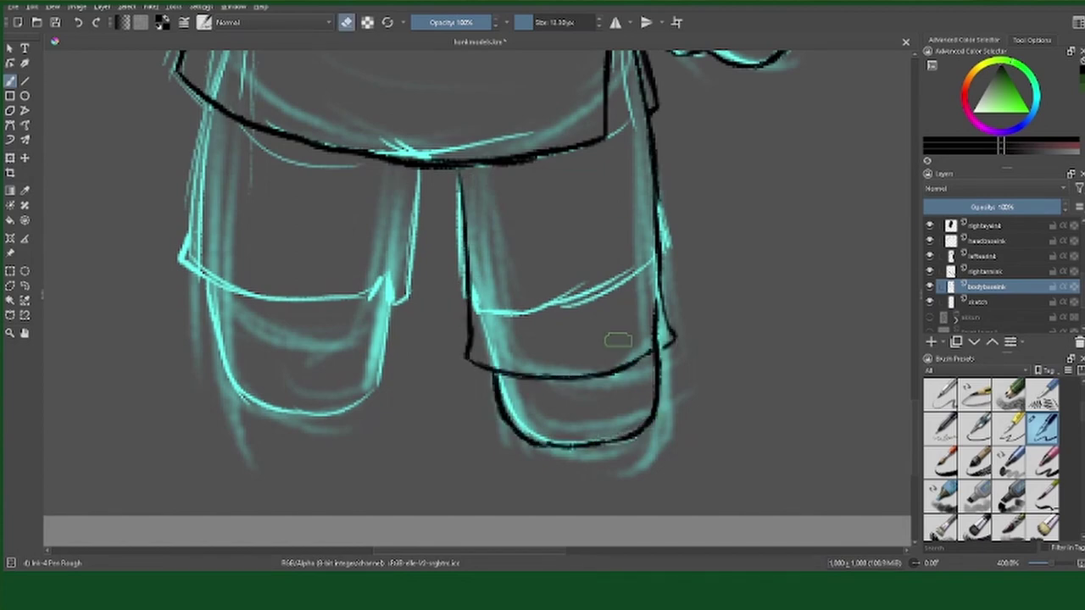
scroll(631, 257, "up", 2)
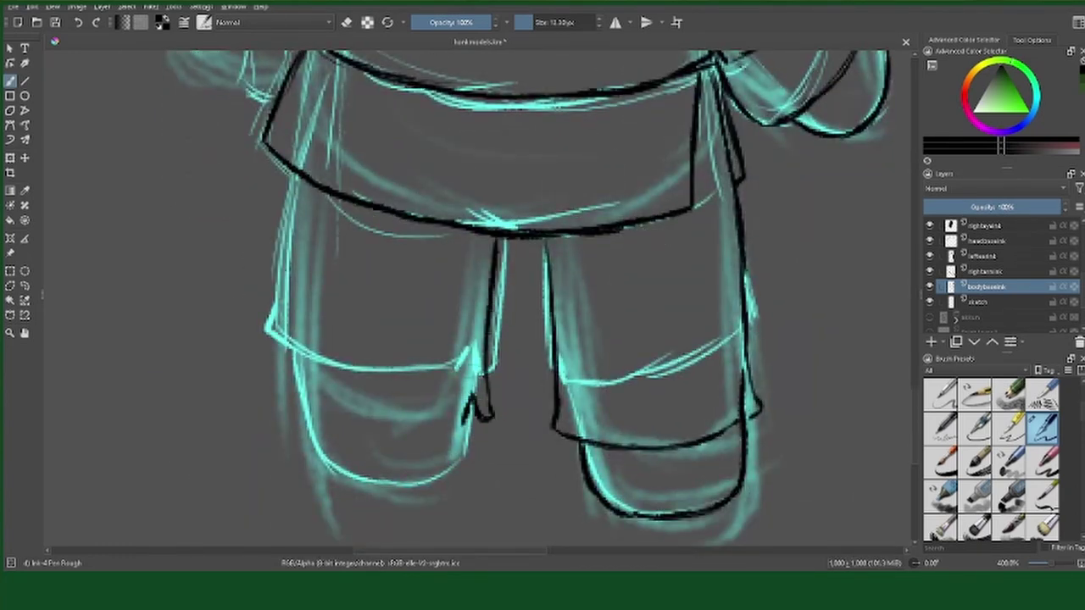
mouse_move(295, 185)
left_mouse_down()
mouse_move(282, 346)
mouse_move(402, 424)
mouse_move(468, 417)
left_mouse_up()
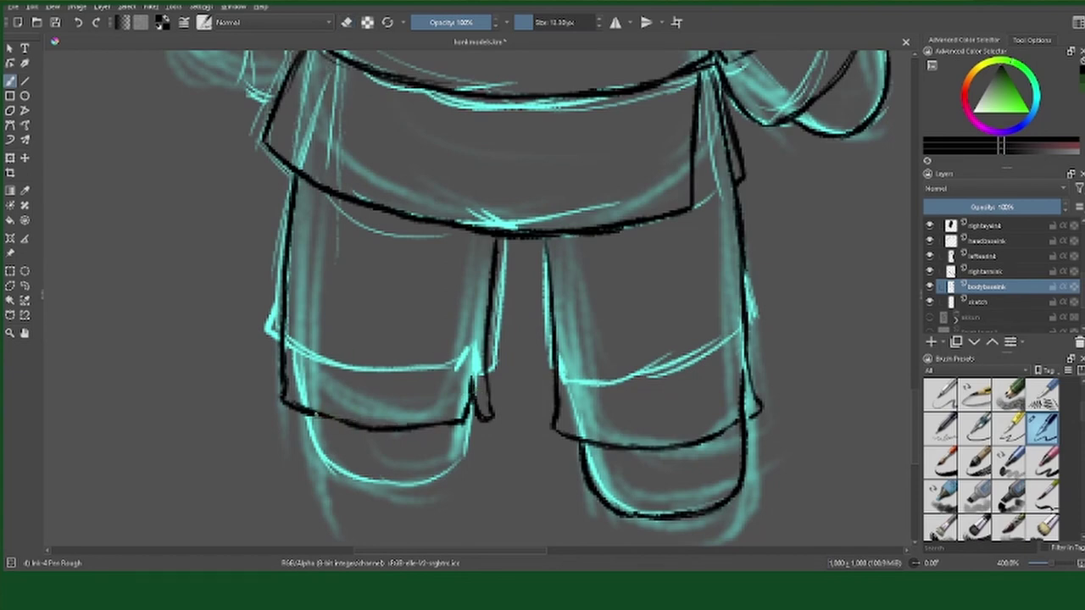
left_click_drag(322, 462, 450, 457)
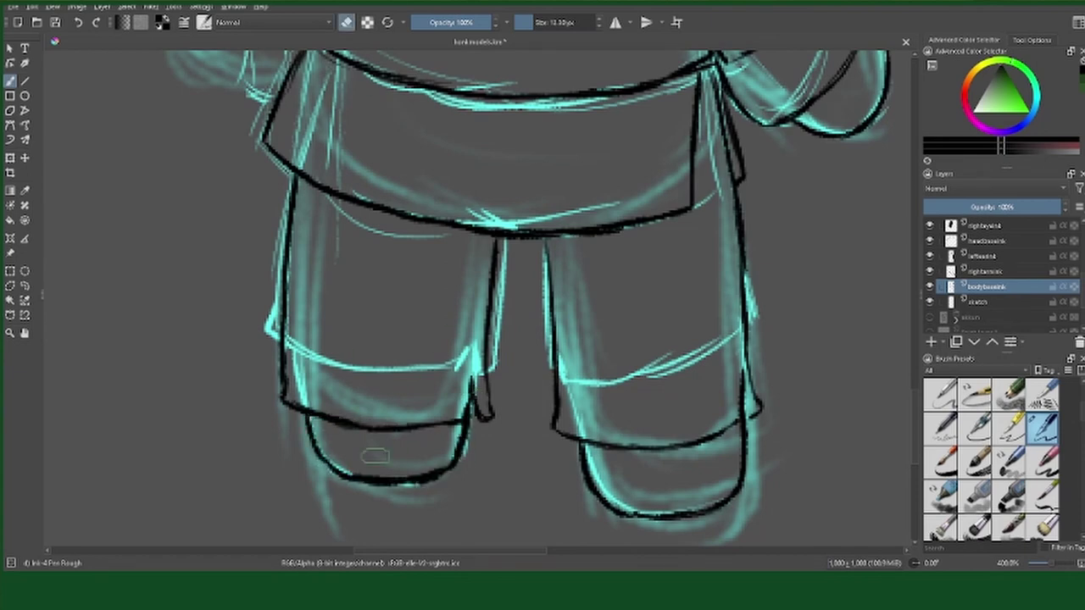
left_click_drag(287, 395, 431, 421)
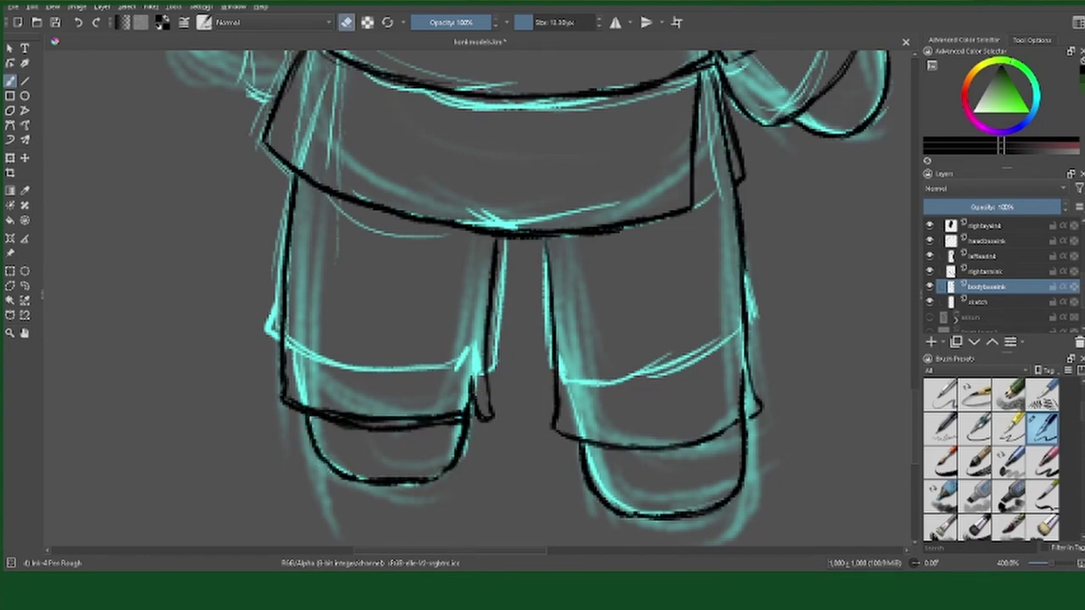
left_click_drag(353, 425, 452, 424)
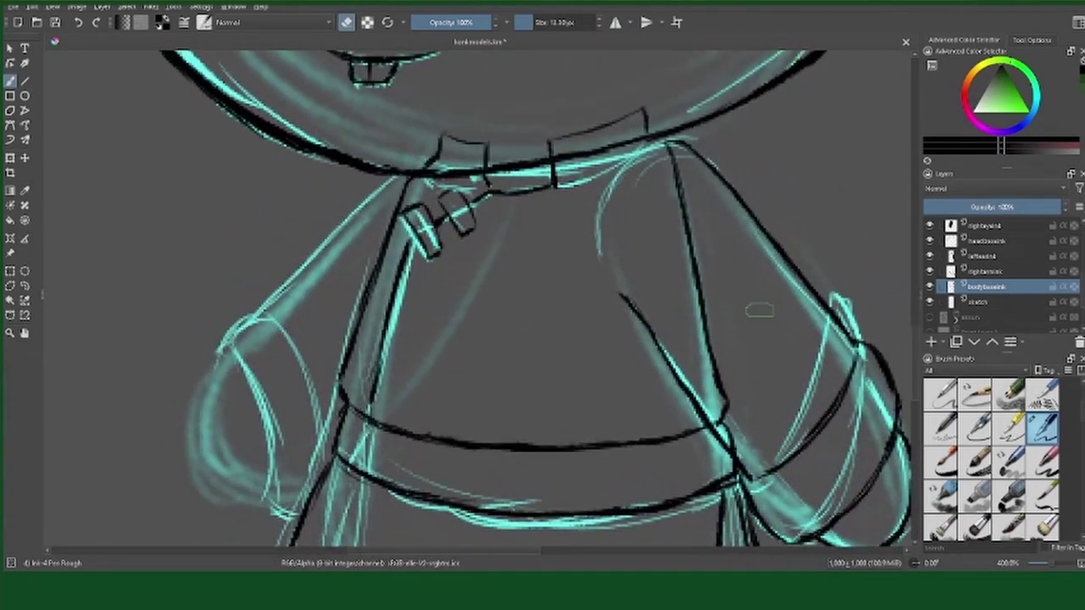
Step: Add a layer named leftarmink and bring the left arm into view
left_click(984, 301)
key("Insert")
double_click(1003, 302)
type("mink")
key("Return")
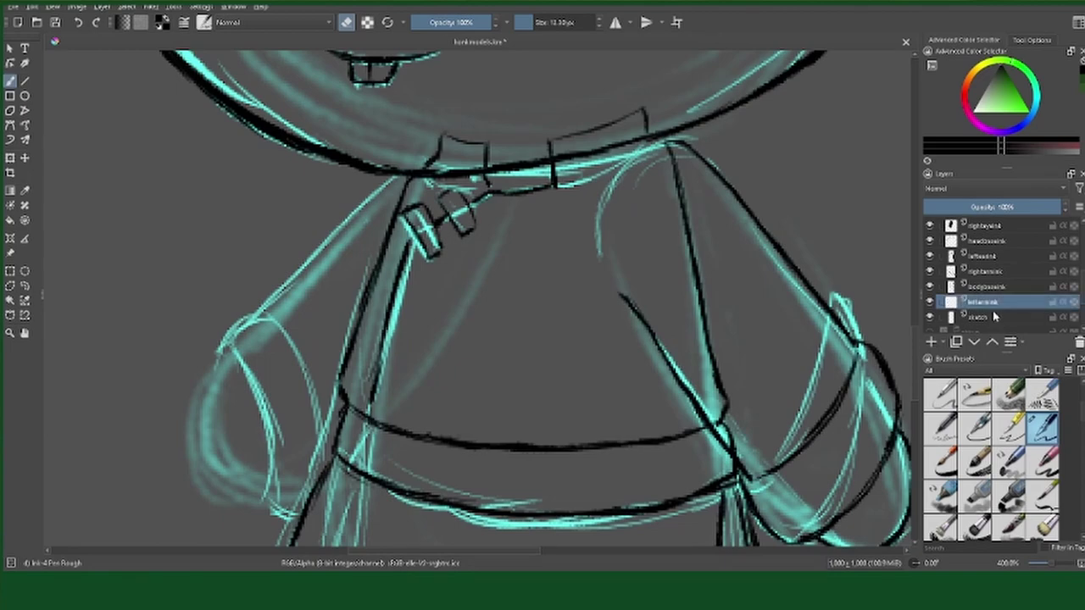
mouse_move(688, 524)
left_mouse_down()
mouse_move(603, 354)
mouse_move(653, 220)
left_mouse_up()
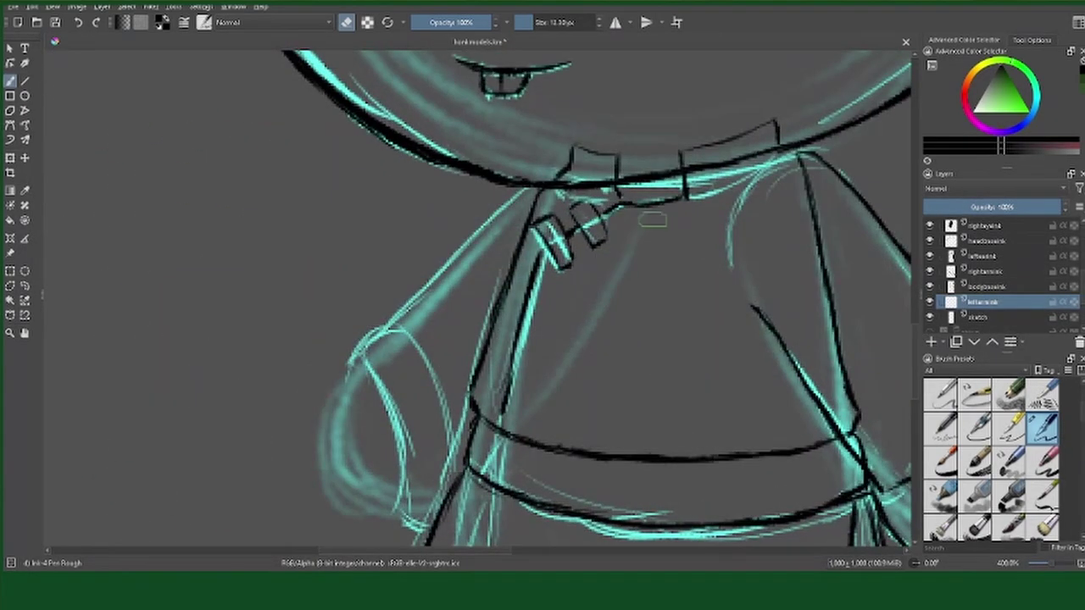
left_click_drag(494, 292, 337, 254)
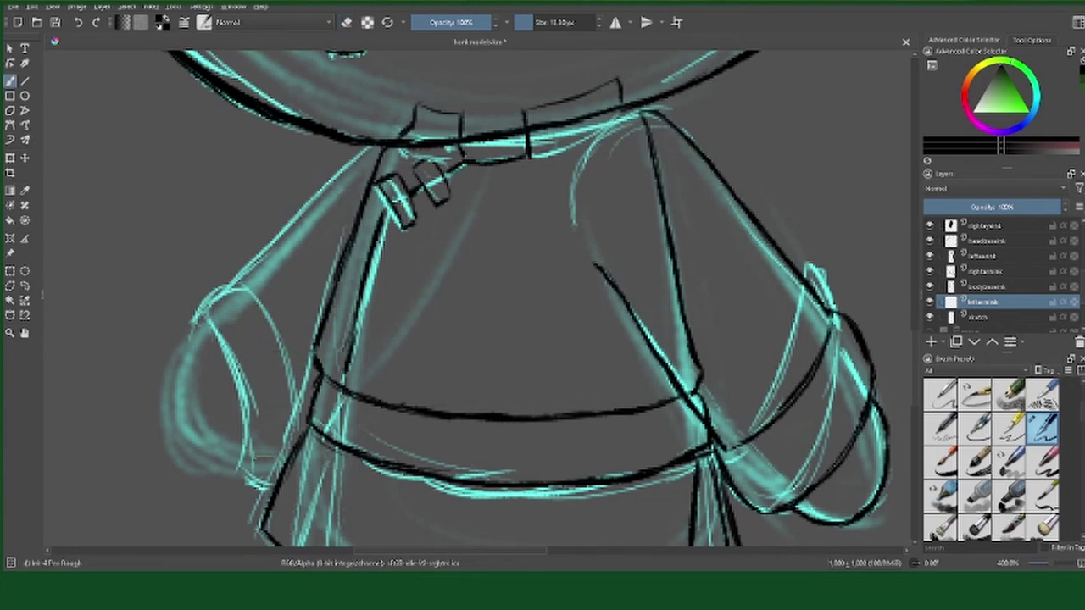
Step: Ink the left arm's inner edge, shoulder line, upper edge and outer curve
left_click_drag(236, 344, 305, 432)
left_click_drag(212, 287, 303, 332)
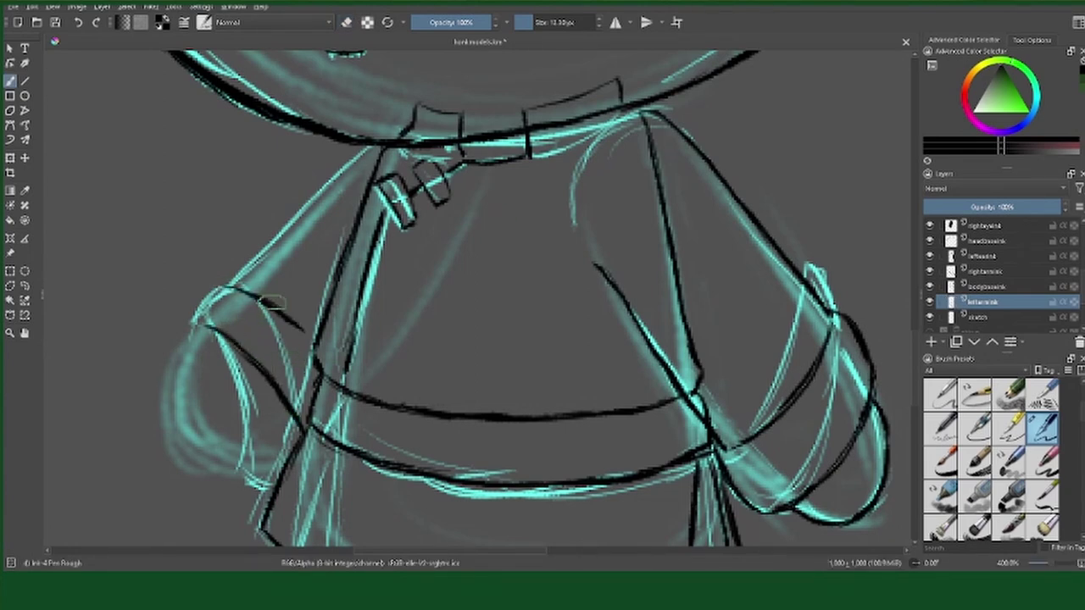
left_click_drag(227, 278, 282, 227)
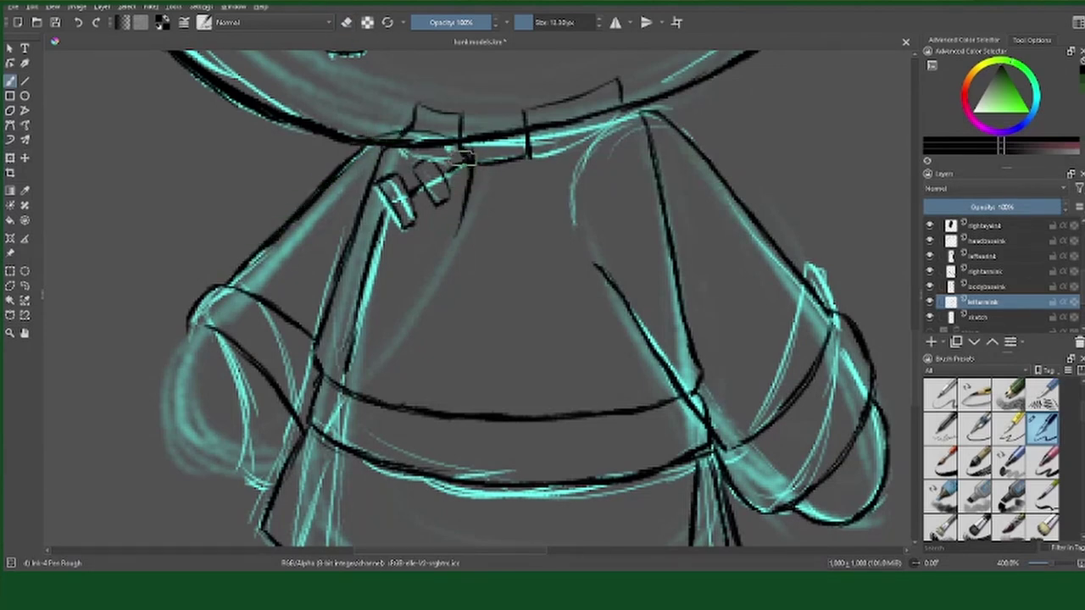
mouse_move(466, 157)
left_mouse_down()
mouse_move(412, 315)
mouse_move(368, 367)
left_mouse_up()
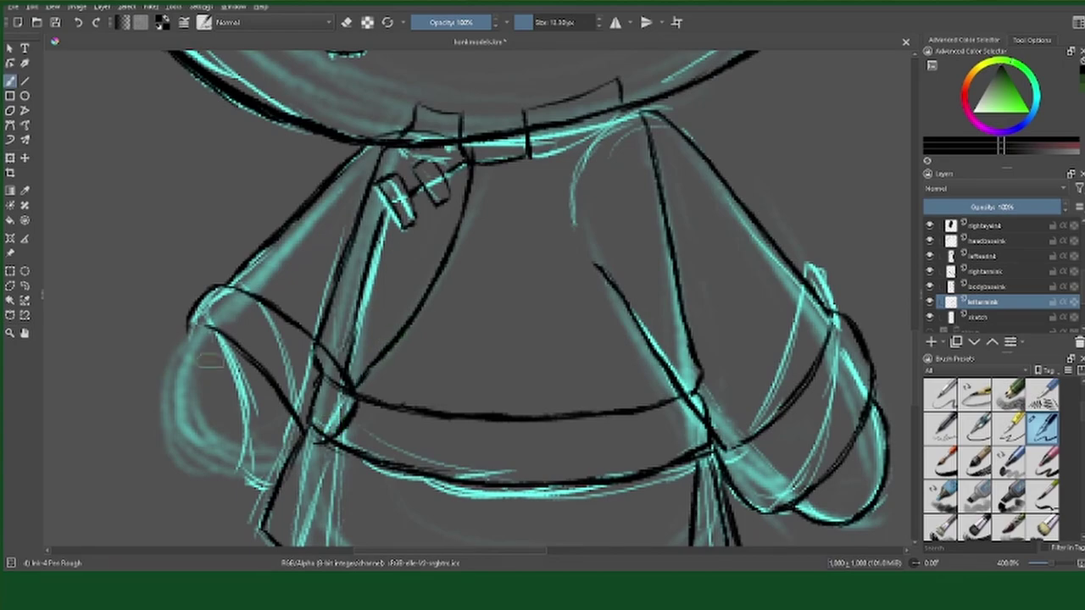
left_click_drag(205, 328, 212, 440)
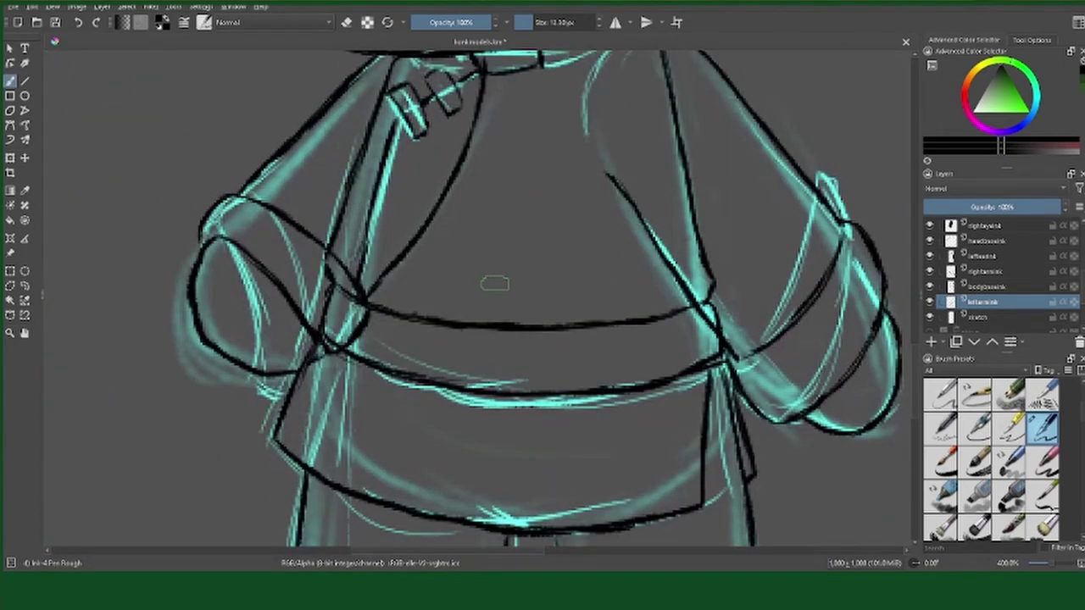
Step: Add a new paint layer below leftarmink and choose the Charcoal Pencil Medium brush
scroll(495, 283, "up", 3)
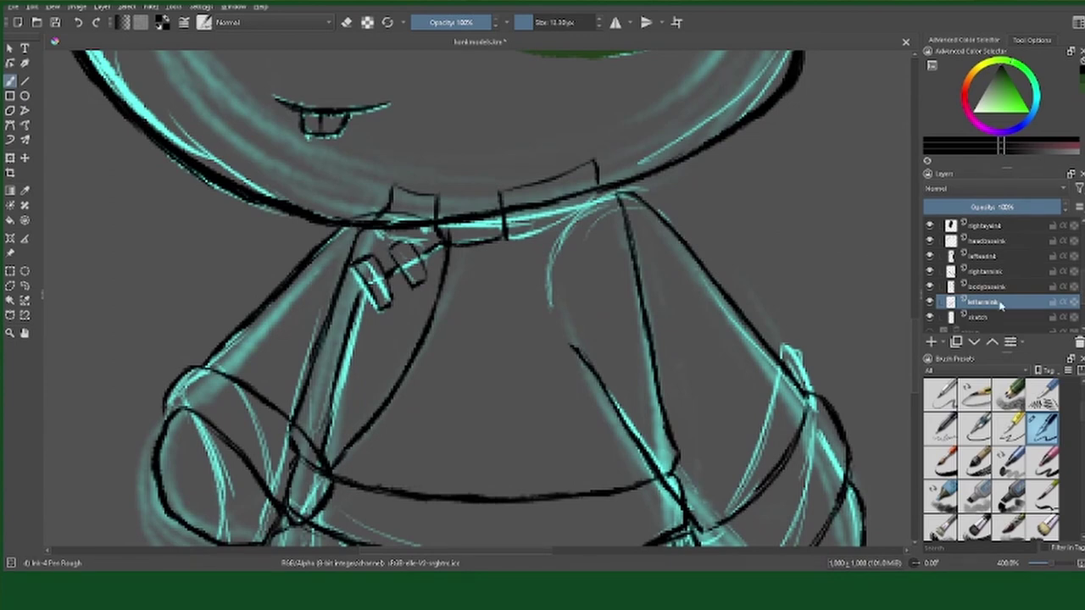
left_click(931, 342)
scroll(992, 457, "down", 2)
left_click(1009, 464)
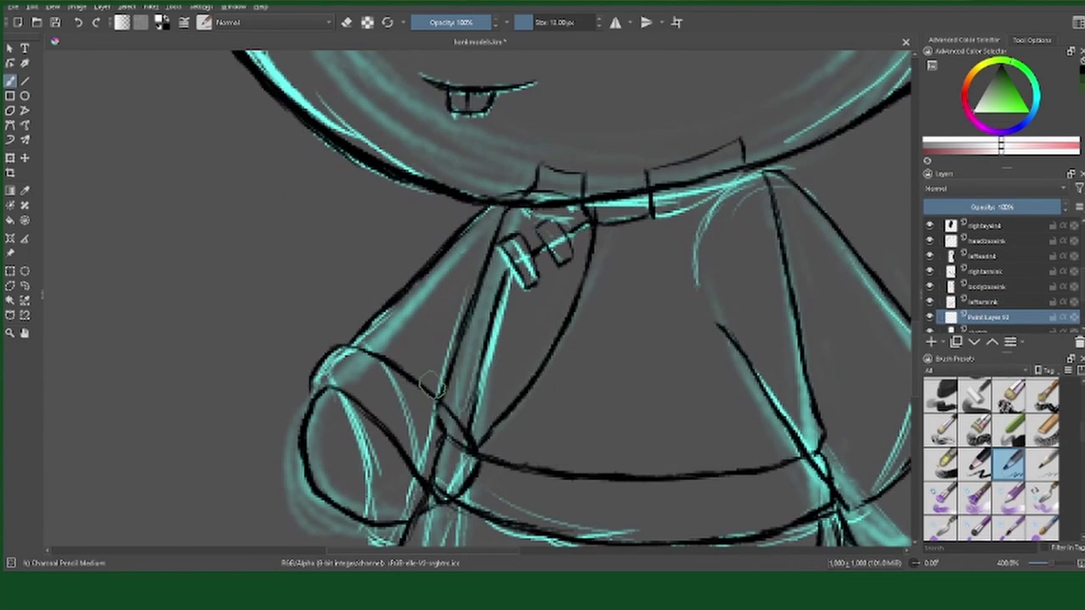
Step: Group and hide the left arm layers, then nest bodybaseink and the fill layer in a bodybase group
mouse_move(432, 385)
left_mouse_down()
mouse_move(390, 339)
mouse_move(356, 381)
mouse_move(323, 385)
mouse_move(450, 263)
mouse_move(496, 365)
mouse_move(325, 439)
mouse_move(364, 500)
mouse_move(339, 444)
mouse_move(462, 416)
mouse_move(507, 314)
mouse_move(577, 227)
left_mouse_up()
key("slash")
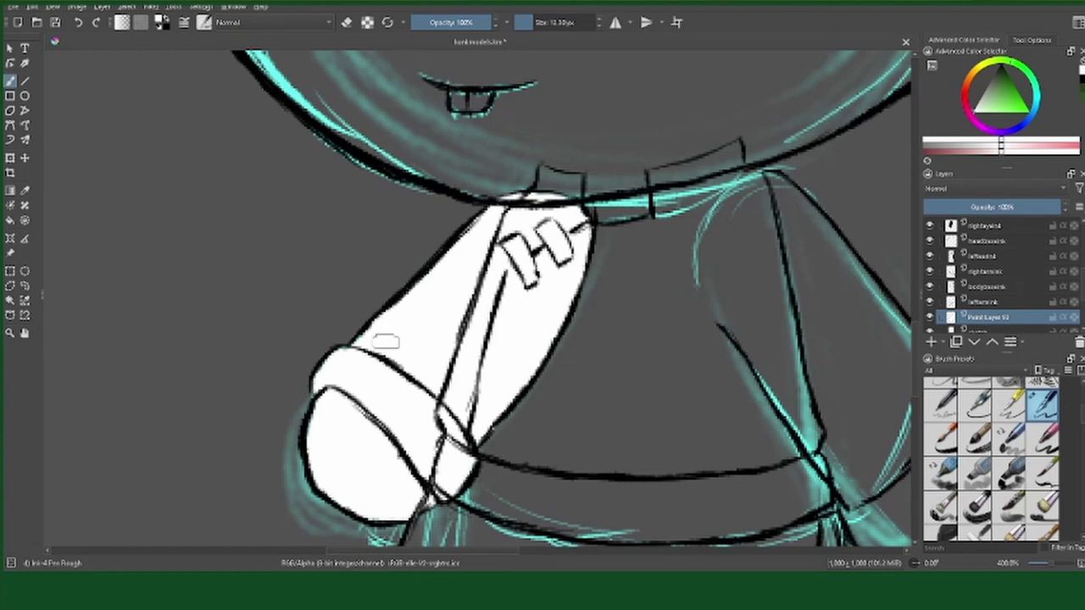
left_click_drag(746, 345, 619, 306)
left_click_drag(990, 316, 1003, 305)
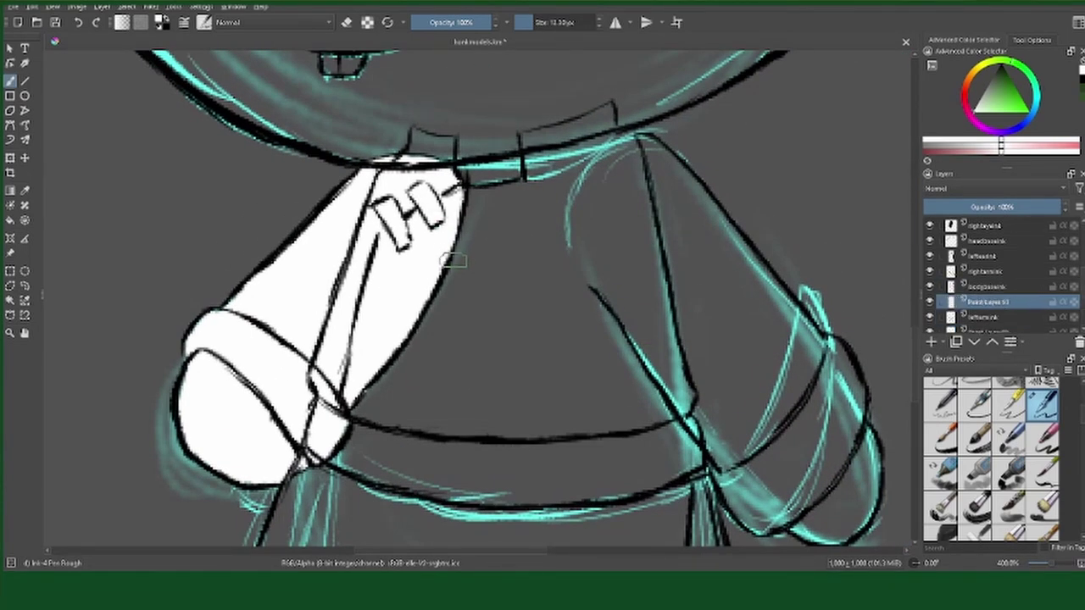
left_click(984, 317)
type("leftarm")
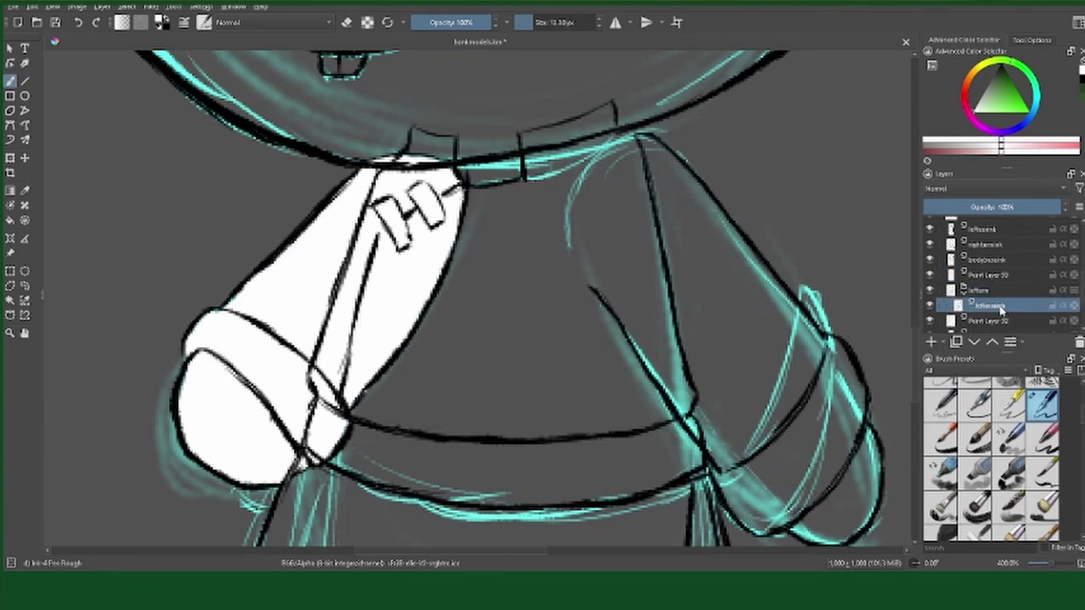
left_click_drag(983, 293, 993, 326)
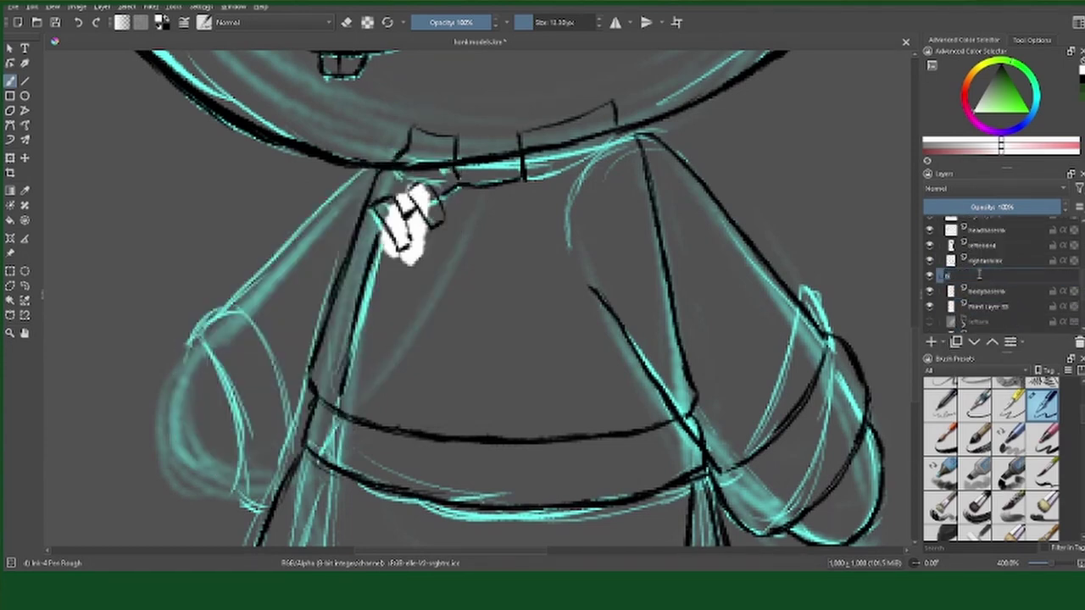
left_click_drag(983, 276, 973, 316)
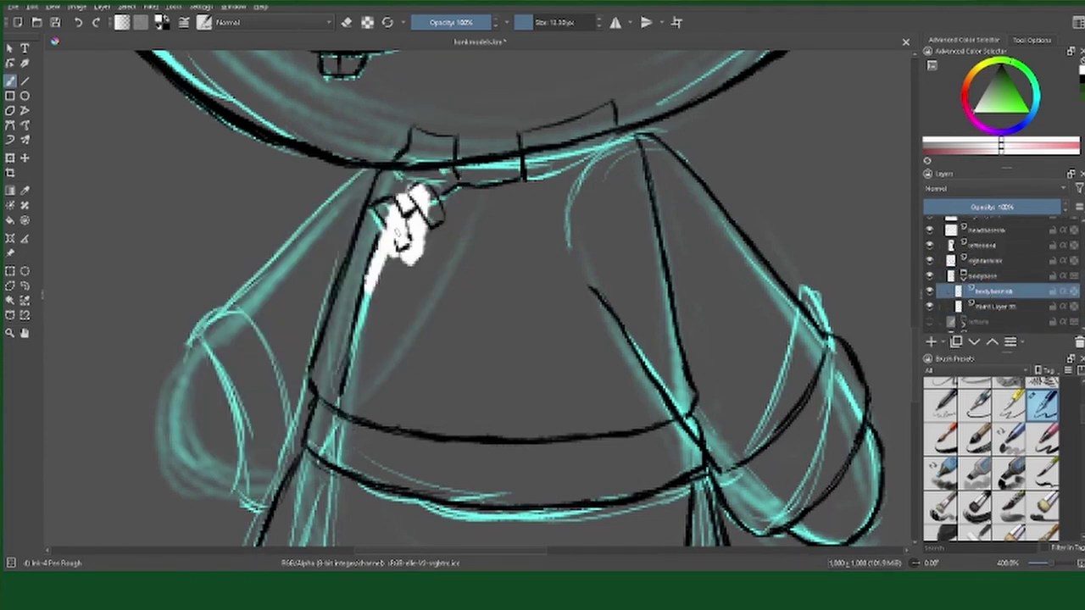
left_click(983, 306)
Step: Brush white over the torso and shirt, starting near the collar
mouse_move(398, 165)
left_mouse_down()
mouse_move(346, 301)
mouse_move(404, 199)
mouse_move(437, 190)
mouse_move(428, 148)
mouse_move(466, 237)
mouse_move(521, 156)
mouse_move(593, 123)
mouse_move(594, 169)
mouse_move(564, 216)
mouse_move(631, 170)
mouse_move(574, 243)
mouse_move(417, 358)
mouse_move(494, 356)
left_mouse_up()
scroll(494, 356, "down", 5)
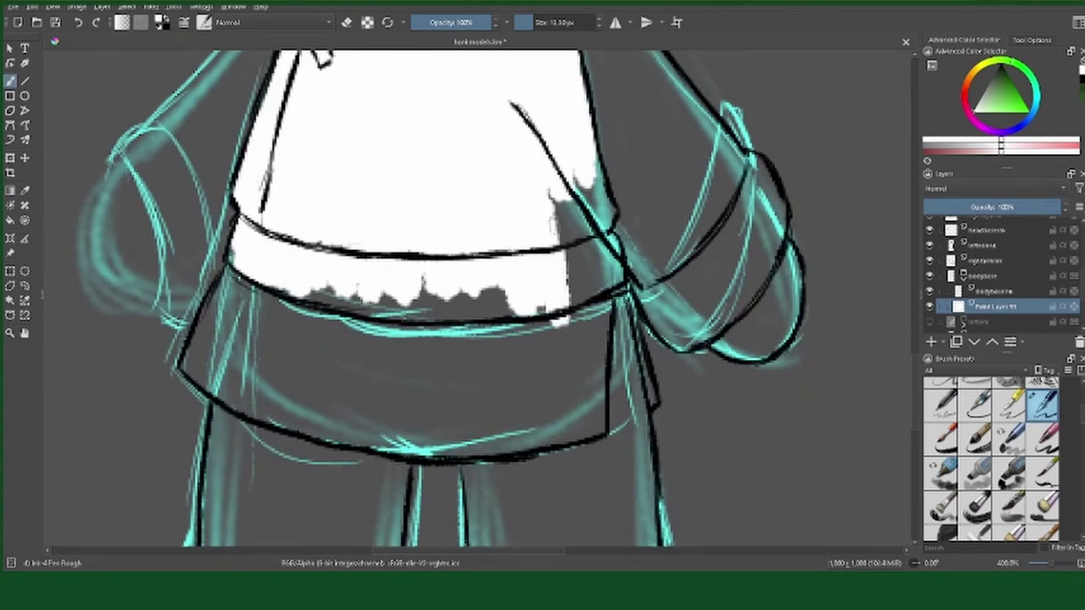
left_click_drag(611, 280, 593, 178)
scroll(594, 178, "down", 3)
mouse_move(525, 220)
left_mouse_down()
mouse_move(312, 169)
mouse_move(250, 280)
mouse_move(322, 314)
mouse_move(711, 312)
left_mouse_up()
scroll(711, 312, "down", 5)
mouse_move(551, 254)
left_mouse_down()
mouse_move(593, 297)
mouse_move(389, 204)
mouse_move(272, 280)
mouse_move(361, 300)
left_mouse_up()
scroll(355, 302, "down", 3)
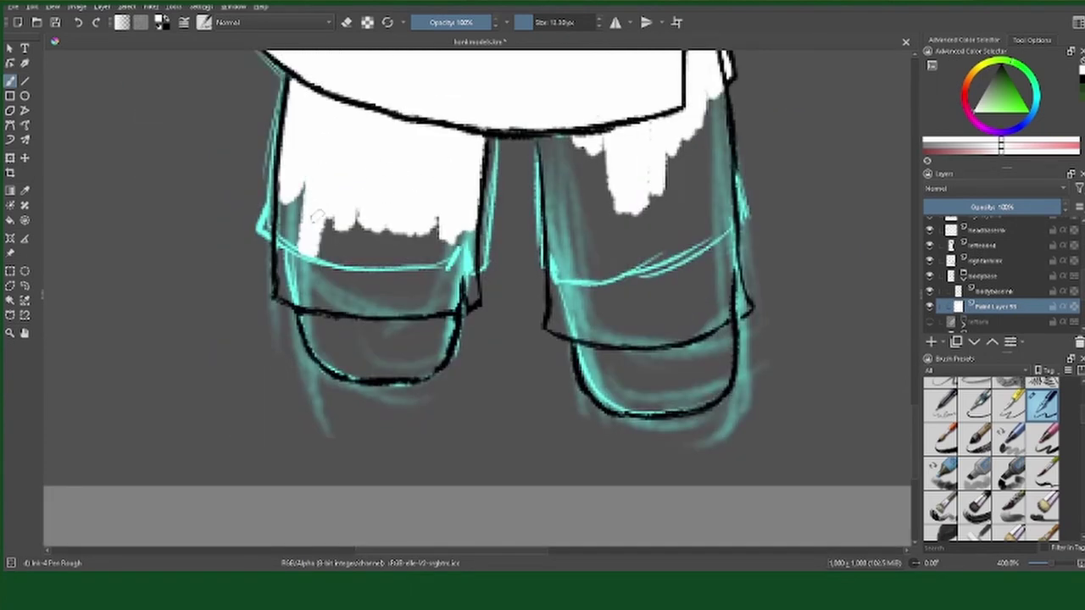
mouse_move(288, 203)
left_mouse_down()
mouse_move(356, 322)
mouse_move(458, 254)
mouse_move(413, 350)
mouse_move(358, 361)
left_mouse_up()
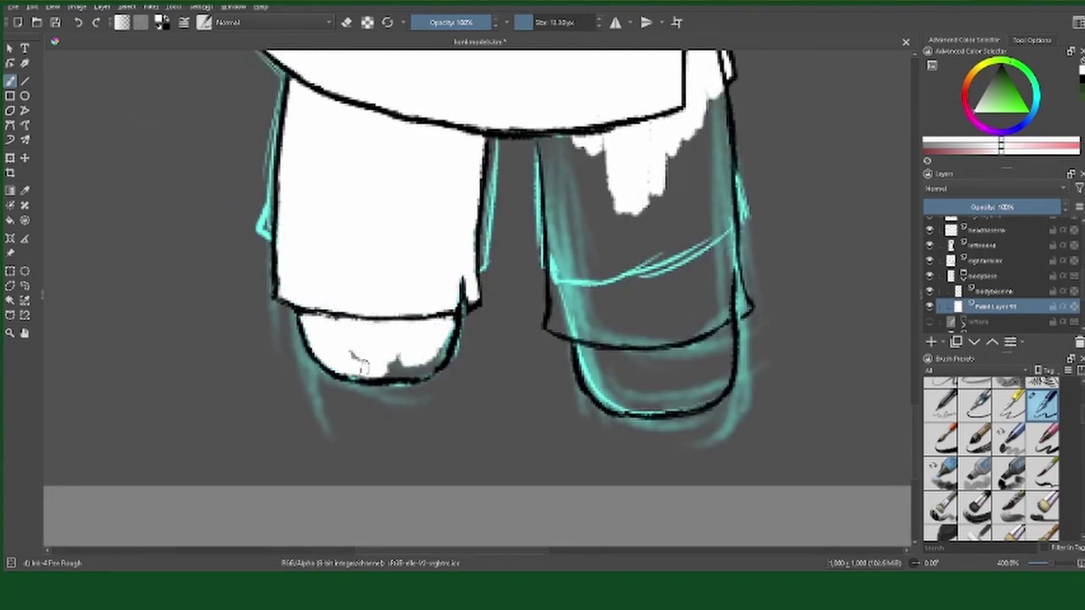
scroll(434, 358, "up", 2)
Step: Fill both legs and the inside of the shoe with white
mouse_move(474, 322)
left_mouse_down()
mouse_move(516, 339)
mouse_move(560, 296)
left_mouse_up()
scroll(559, 296, "down", 2)
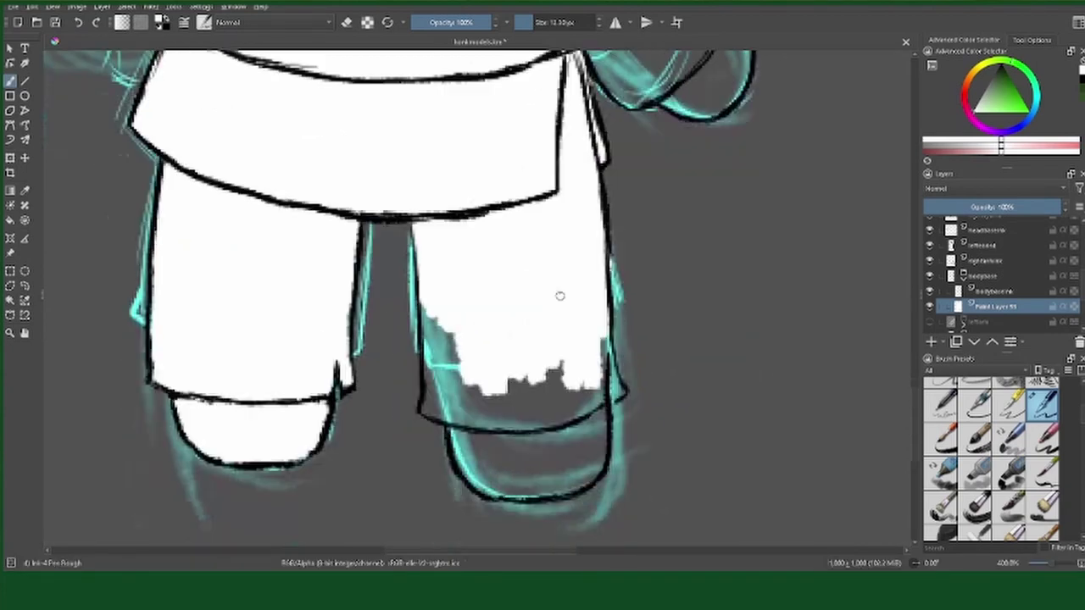
mouse_move(457, 254)
left_mouse_down()
mouse_move(445, 352)
mouse_move(582, 344)
mouse_move(539, 387)
left_mouse_up()
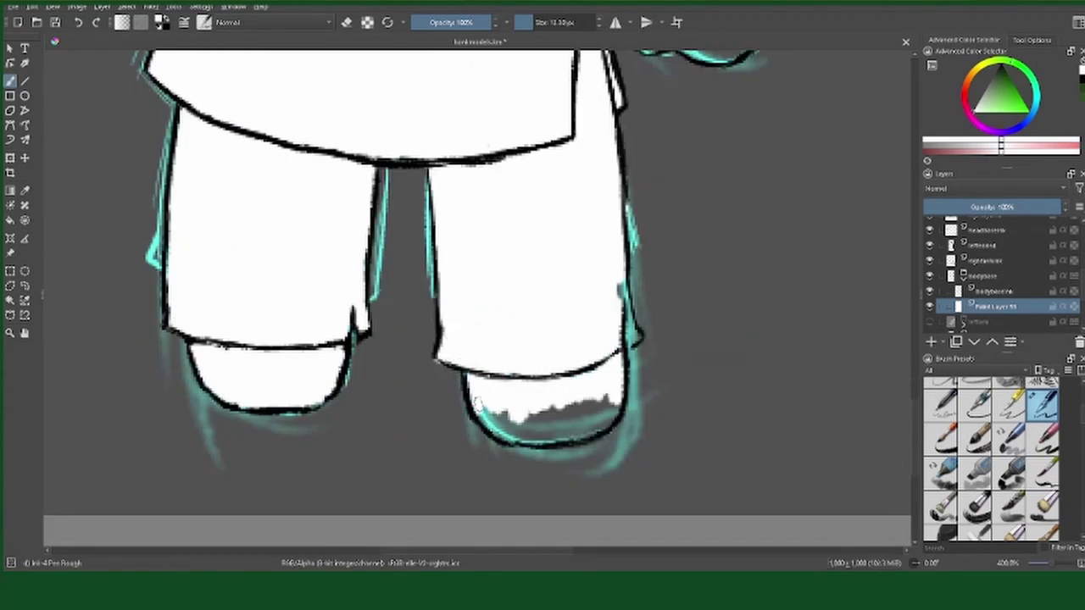
mouse_move(479, 406)
left_mouse_down()
mouse_move(543, 420)
mouse_move(617, 418)
left_mouse_up()
Step: Hide the finished body layers and name the new group rightarm
scroll(560, 216, "up", 5)
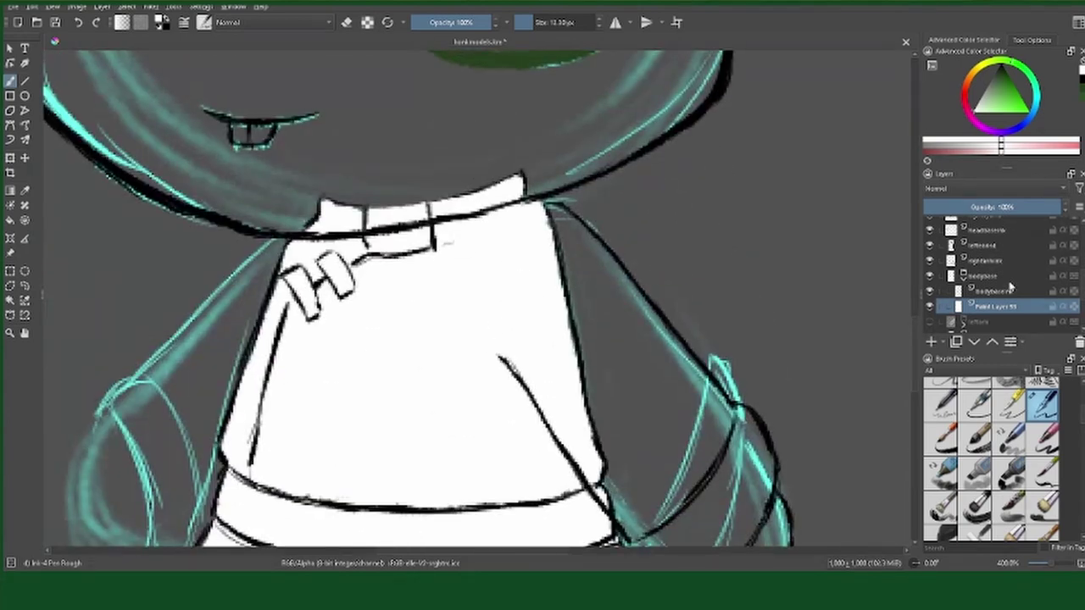
left_click(930, 276)
double_click(975, 260)
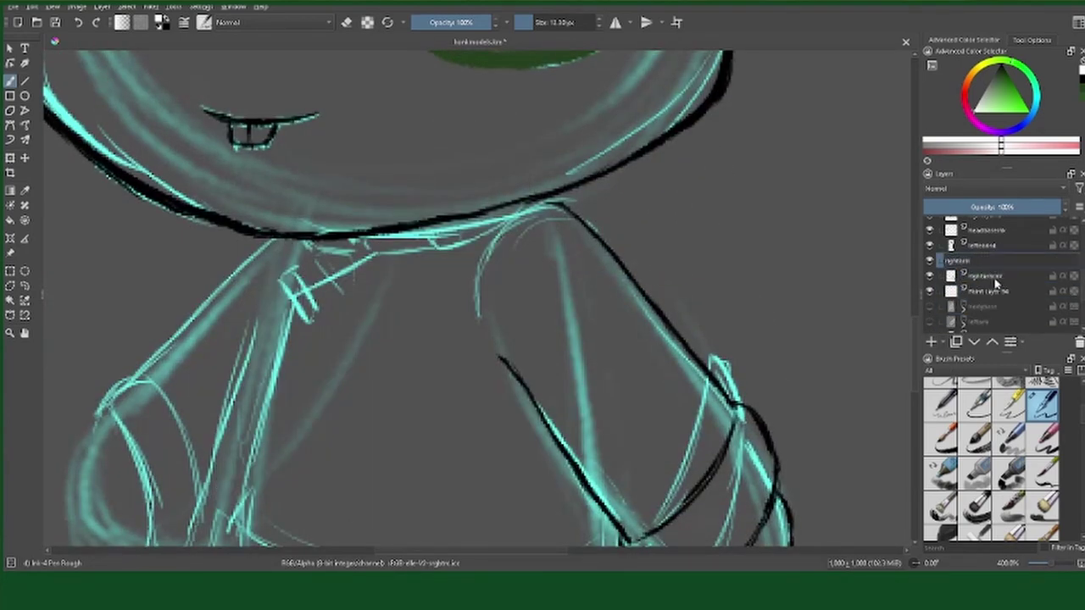
key("Return")
Step: Paint a white base inside the right arm, from the upper arm to its lower end
mouse_move(628, 316)
left_mouse_down()
mouse_move(551, 381)
mouse_move(542, 407)
mouse_move(678, 356)
mouse_move(645, 322)
left_mouse_up()
left_click_drag(703, 398, 717, 432)
mouse_move(534, 268)
left_mouse_down()
mouse_move(577, 296)
mouse_move(530, 271)
mouse_move(559, 377)
mouse_move(593, 263)
mouse_move(659, 311)
mouse_move(593, 310)
left_mouse_up()
mouse_move(594, 398)
left_mouse_down()
mouse_move(574, 412)
mouse_move(559, 326)
mouse_move(509, 398)
mouse_move(525, 457)
left_mouse_up()
mouse_move(474, 424)
left_mouse_down()
mouse_move(543, 407)
mouse_move(581, 466)
mouse_move(623, 364)
left_mouse_up()
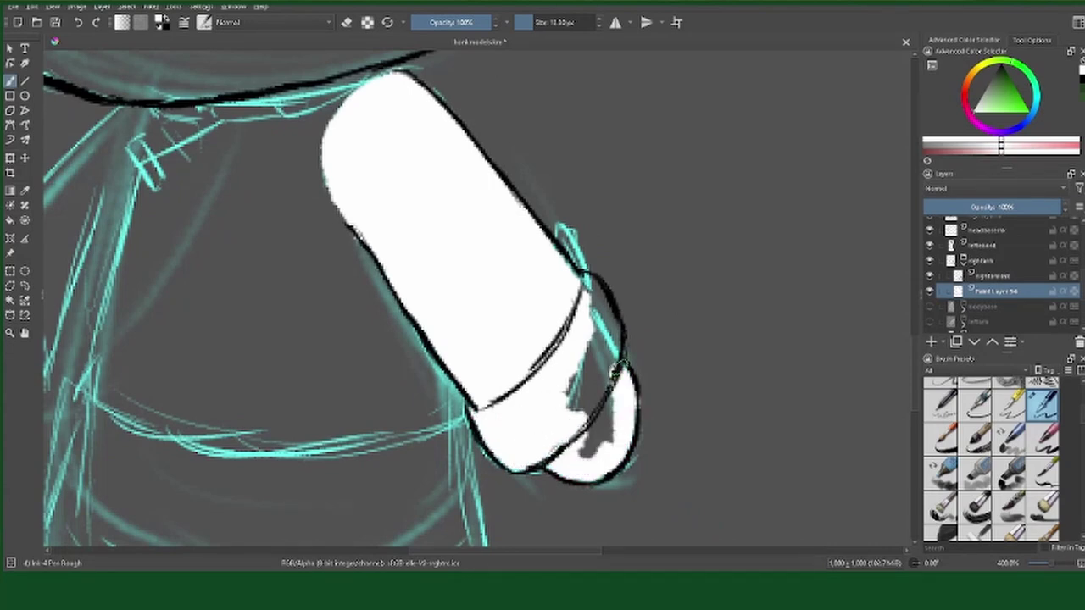
left_click_drag(611, 441, 593, 347)
left_click_drag(593, 305, 551, 315)
left_click_drag(376, 91, 536, 308)
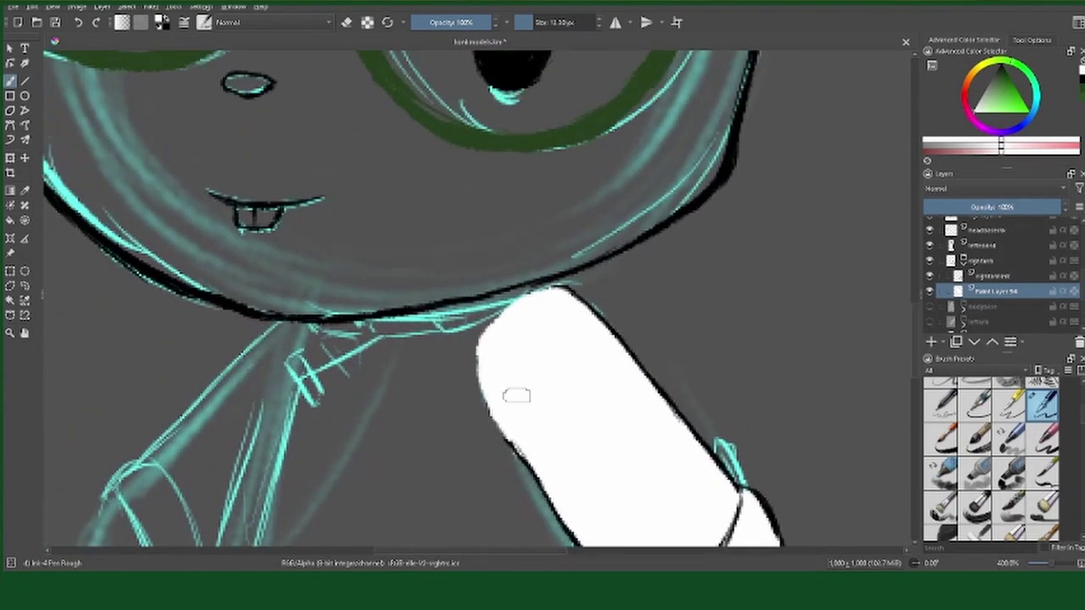
left_click_drag(515, 392, 591, 525)
Step: Hide the rightarm group and group the left ear ink with a new fill layer
left_click(930, 261)
left_click(990, 260)
key("ctrl+g")
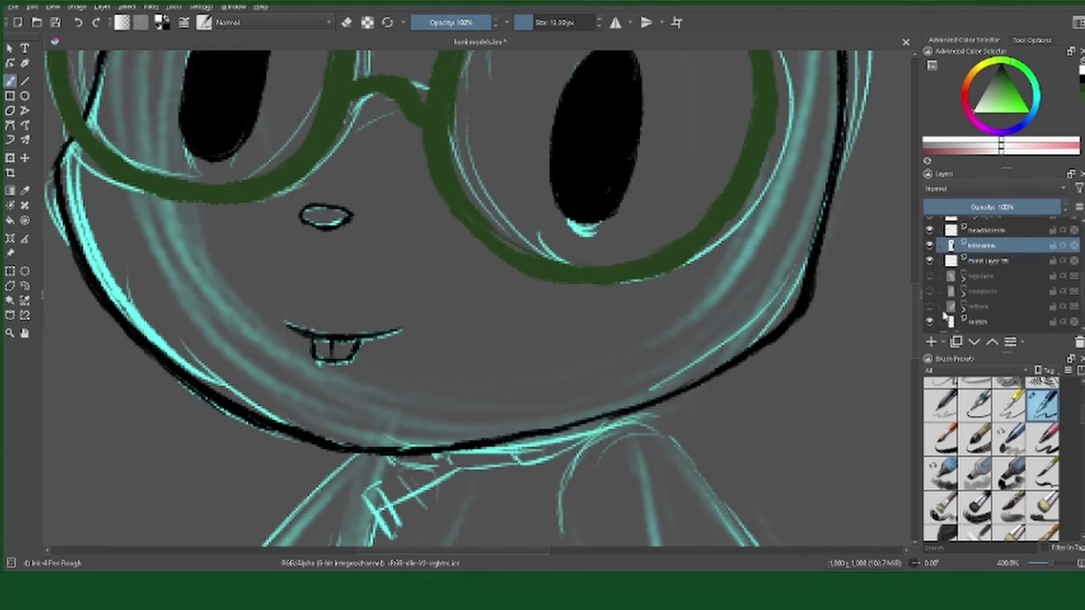
left_click(983, 276)
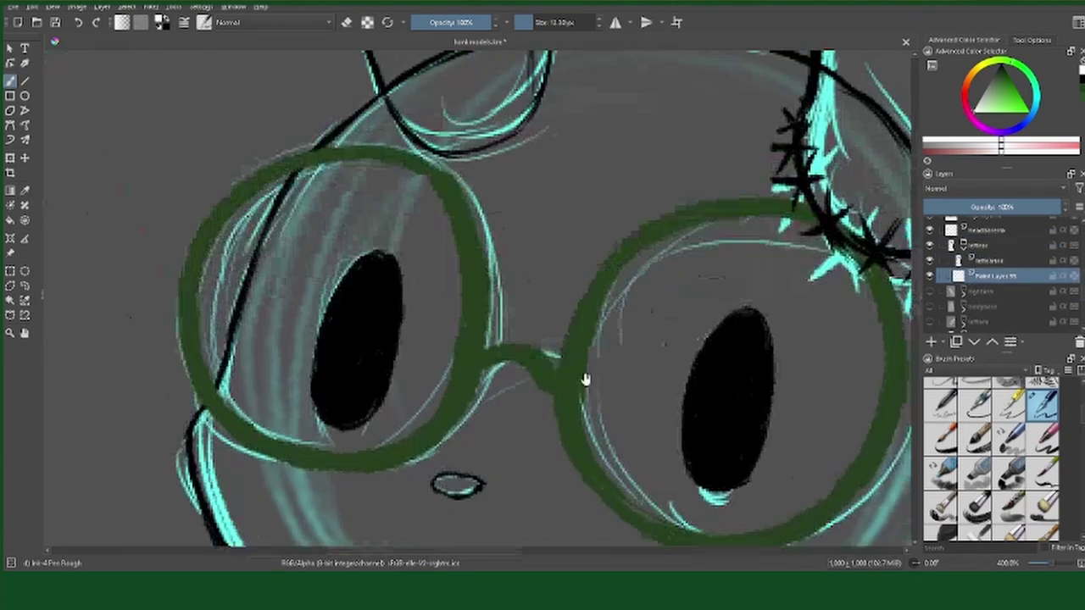
Step: Brush white inside the left ear from the top down to the stitching
left_click_drag(584, 375, 608, 249)
mouse_move(428, 119)
left_mouse_down()
mouse_move(386, 322)
mouse_move(356, 212)
mouse_move(508, 237)
left_mouse_up()
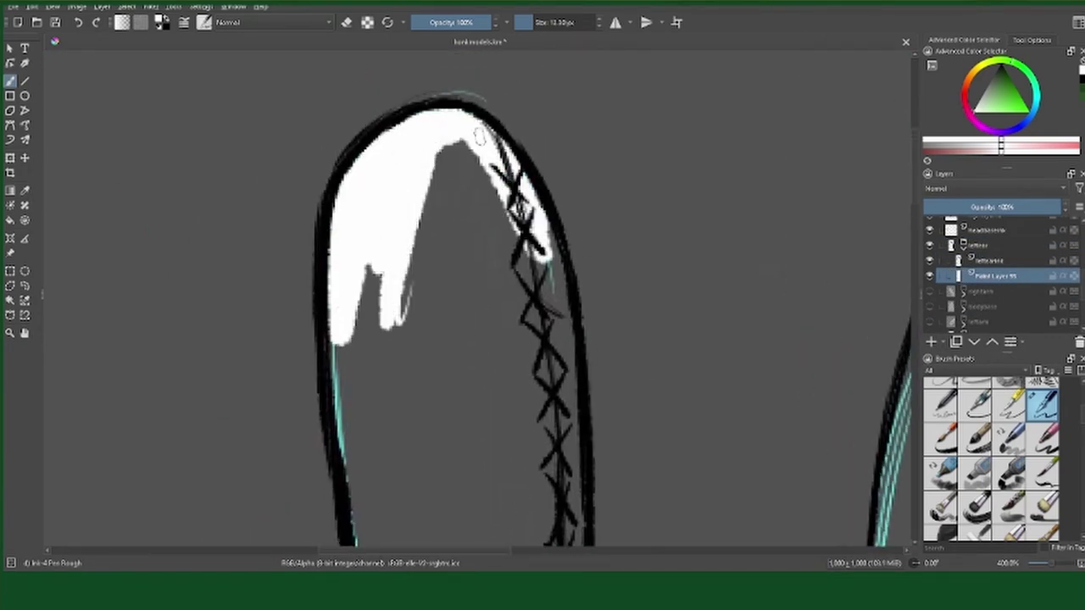
left_click_drag(475, 144, 378, 305)
left_click_drag(356, 373, 494, 243)
scroll(494, 244, "down", 3)
mouse_move(339, 186)
left_mouse_down()
mouse_move(407, 382)
mouse_move(542, 204)
left_mouse_up()
scroll(566, 183, "down", 3)
mouse_move(534, 323)
left_mouse_down()
mouse_move(566, 195)
mouse_move(475, 322)
left_mouse_up()
left_click_drag(483, 220, 416, 356)
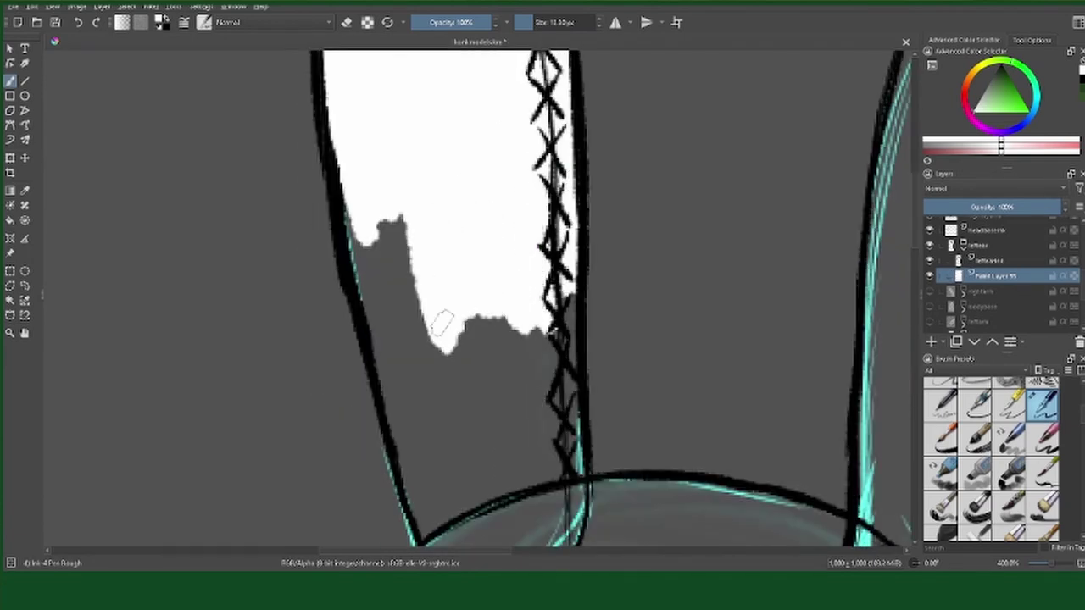
left_click_drag(356, 212, 419, 331)
mouse_move(399, 458)
left_mouse_down()
mouse_move(500, 342)
mouse_move(560, 314)
mouse_move(475, 398)
left_mouse_up()
scroll(525, 322, "down", 3)
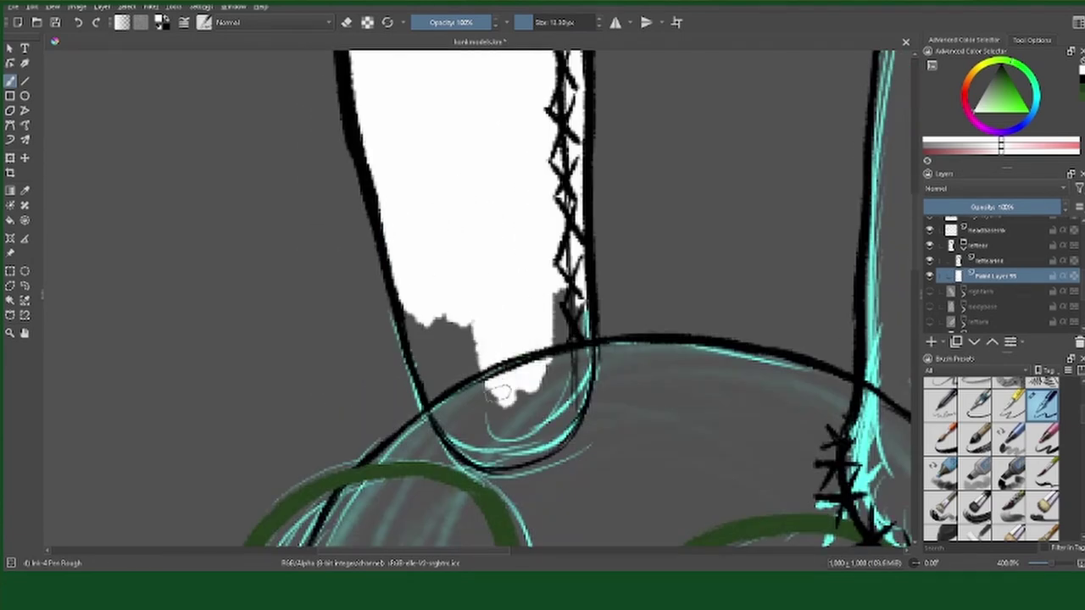
mouse_move(508, 339)
left_mouse_down()
mouse_move(424, 398)
mouse_move(458, 423)
mouse_move(543, 424)
mouse_move(585, 339)
mouse_move(542, 415)
left_mouse_up()
Step: Collapse and hide the finished left ear group
scroll(526, 201, "up", 4)
scroll(407, 291, "down", 10)
scroll(418, 356, "right", 4)
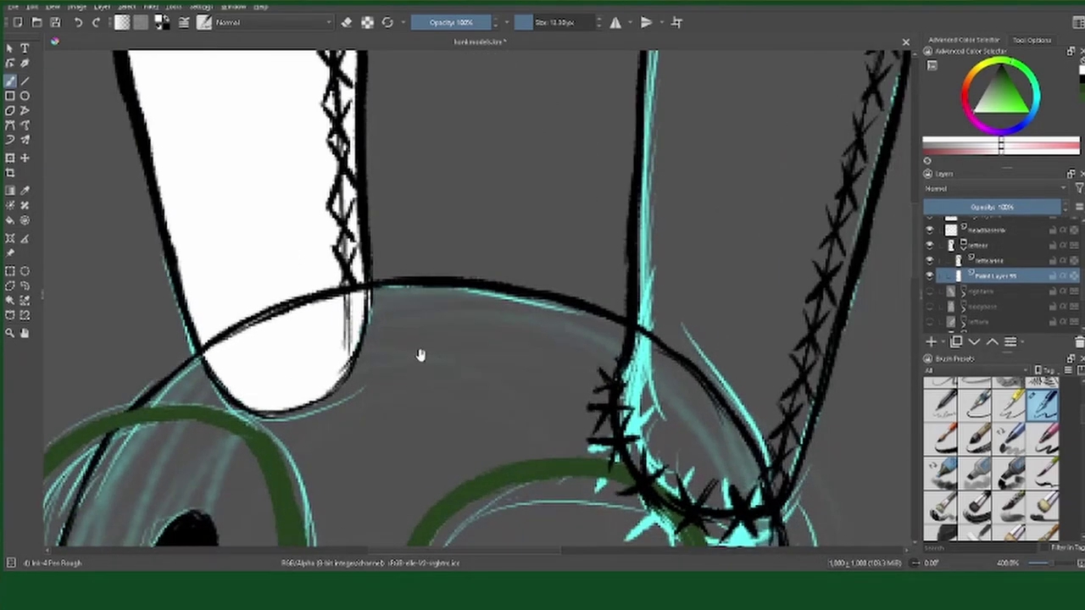
left_click(930, 247)
left_click(931, 248)
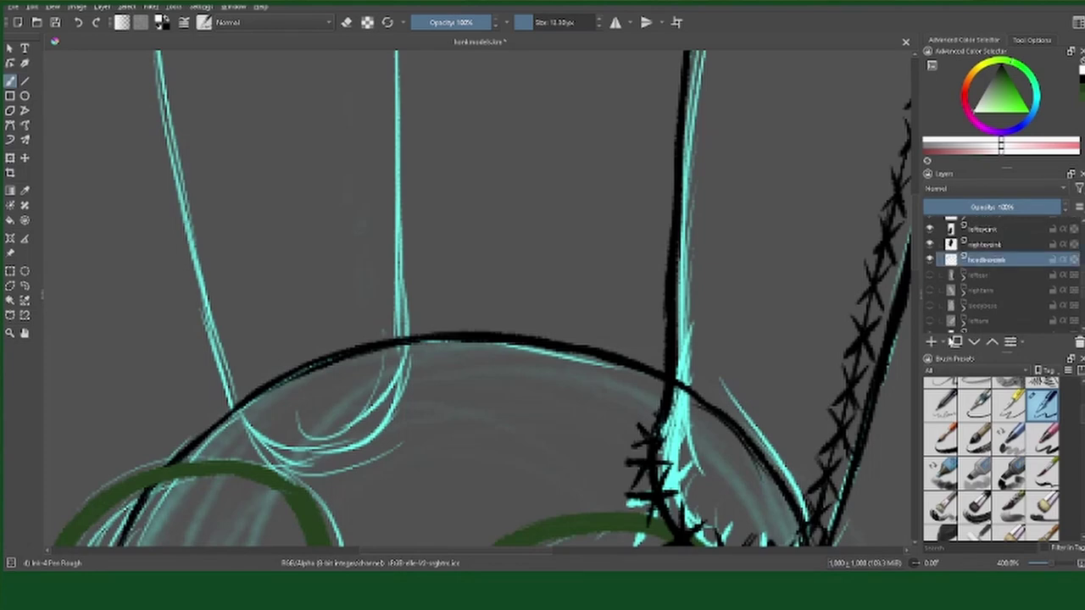
Step: Name the new group headbase and brush white over the top of the head
double_click(983, 259)
key("Return")
left_click(992, 289)
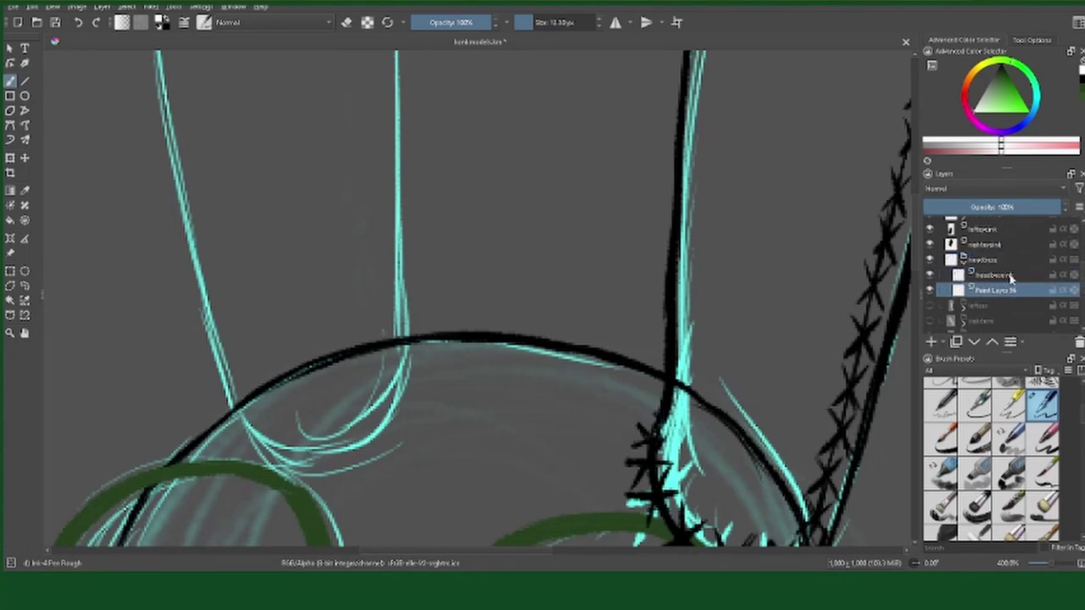
scroll(458, 255, "down", 5)
mouse_move(390, 216)
left_mouse_down()
mouse_move(461, 185)
mouse_move(543, 119)
left_mouse_up()
mouse_move(424, 127)
left_mouse_down()
mouse_move(255, 229)
mouse_move(500, 203)
left_mouse_up()
left_click_drag(195, 322, 364, 320)
Step: Fill the glasses lenses, the bridge, and the lower face and cheek with white
scroll(508, 297, "left", 3)
mouse_move(373, 254)
left_mouse_down()
mouse_move(407, 424)
mouse_move(661, 279)
left_mouse_up()
left_click_drag(678, 356, 746, 128)
scroll(574, 295, "down", 5)
scroll(574, 294, "left", 2)
left_click_drag(543, 356, 475, 255)
mouse_move(458, 365)
left_mouse_down()
mouse_move(398, 246)
mouse_move(382, 297)
mouse_move(436, 306)
mouse_move(525, 458)
left_mouse_up()
scroll(508, 381, "down", 3)
scroll(509, 381, "right", 5)
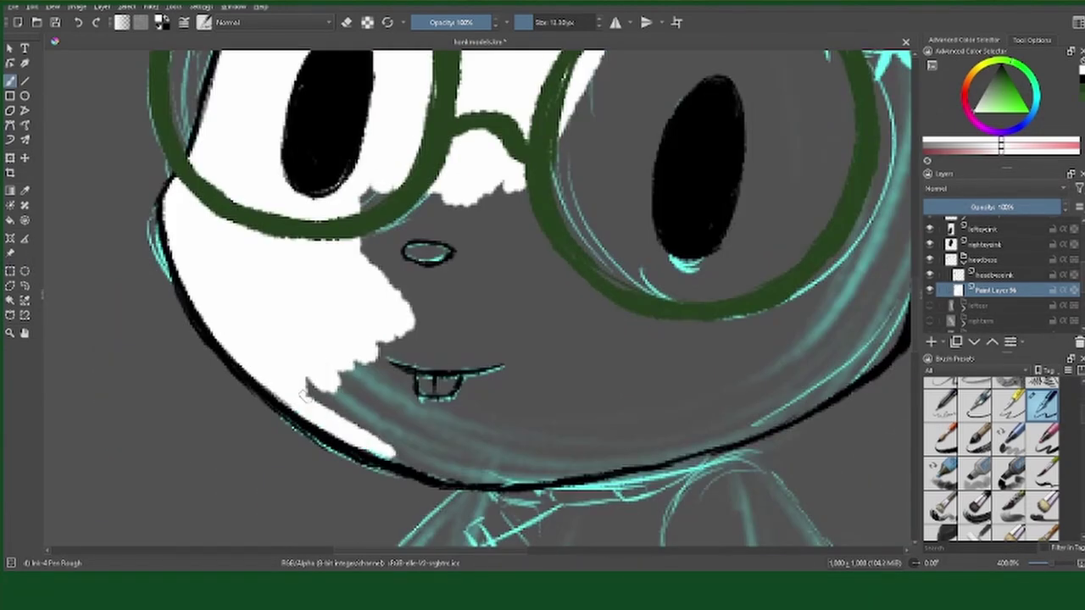
left_click_drag(306, 441, 475, 365)
mouse_move(594, 212)
left_mouse_down()
mouse_move(416, 323)
mouse_move(484, 427)
left_mouse_up()
Step: Fill the cheek and the area around the right lens with white
scroll(475, 365, "right", 3)
scroll(475, 364, "down", 1)
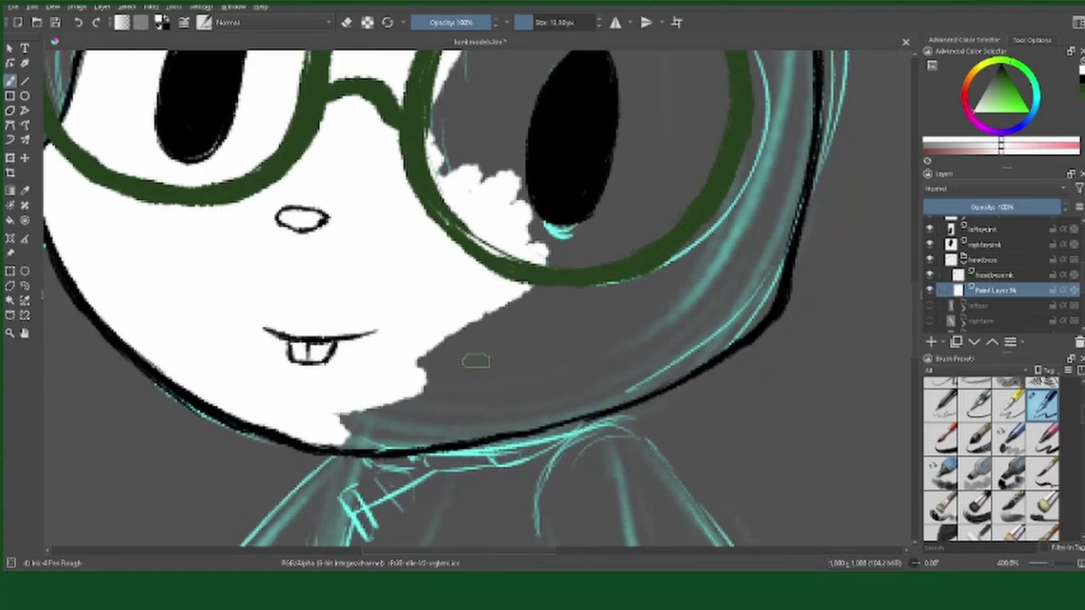
left_click_drag(340, 440, 576, 399)
mouse_move(424, 381)
left_mouse_down()
mouse_move(591, 279)
mouse_move(645, 399)
mouse_move(745, 254)
left_mouse_up()
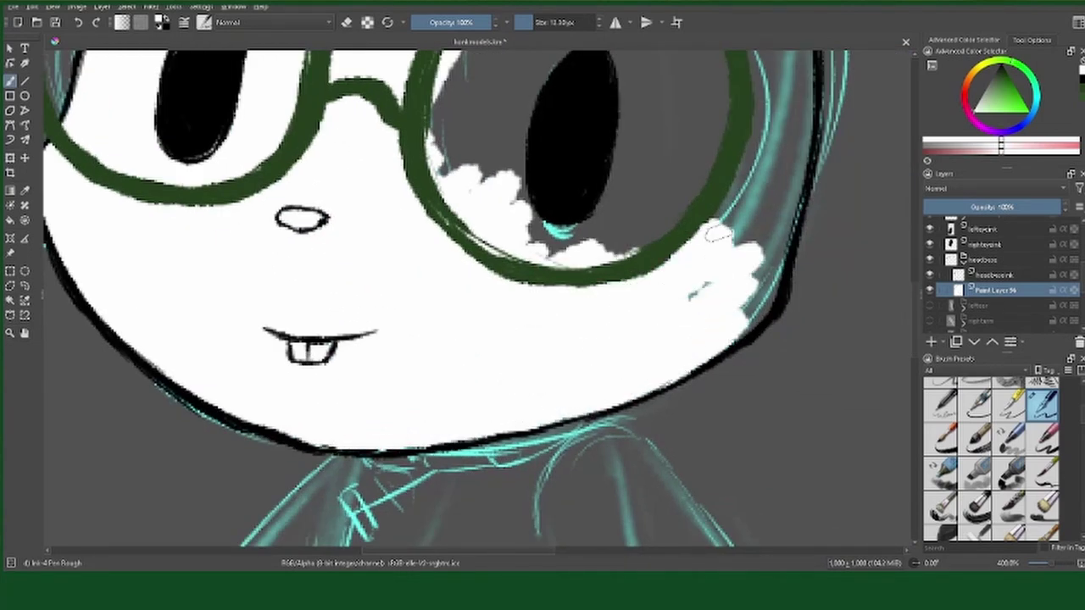
scroll(644, 339, "up", 3)
scroll(644, 339, "right", 3)
mouse_move(670, 271)
left_mouse_down()
mouse_move(638, 433)
mouse_move(441, 387)
mouse_move(500, 255)
mouse_move(712, 305)
left_mouse_up()
Step: Fill above the right lens and the strip under the head outline to the stitches
scroll(634, 431, "up", 1)
scroll(634, 431, "left", 1)
scroll(712, 305, "up", 3)
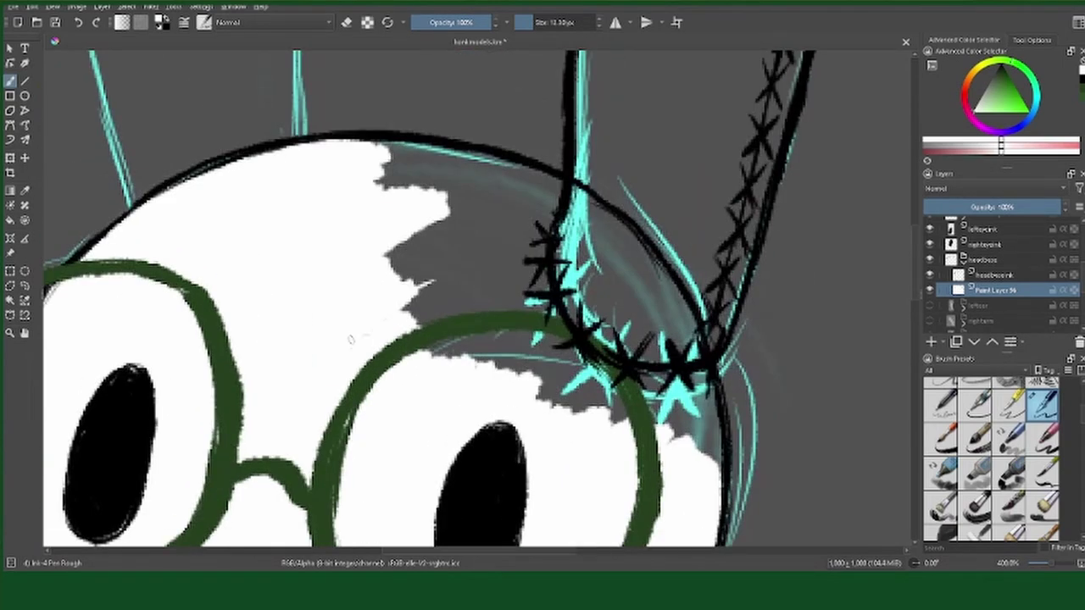
mouse_move(407, 271)
left_mouse_down()
mouse_move(594, 356)
mouse_move(694, 445)
mouse_move(691, 310)
mouse_move(593, 233)
mouse_move(390, 288)
left_mouse_up()
scroll(390, 288, "up", 3)
scroll(390, 289, "left", 3)
mouse_move(479, 273)
left_mouse_down()
mouse_move(525, 242)
mouse_move(642, 298)
mouse_move(651, 290)
left_mouse_up()
scroll(734, 358, "down", 5)
scroll(709, 322, "up", 1)
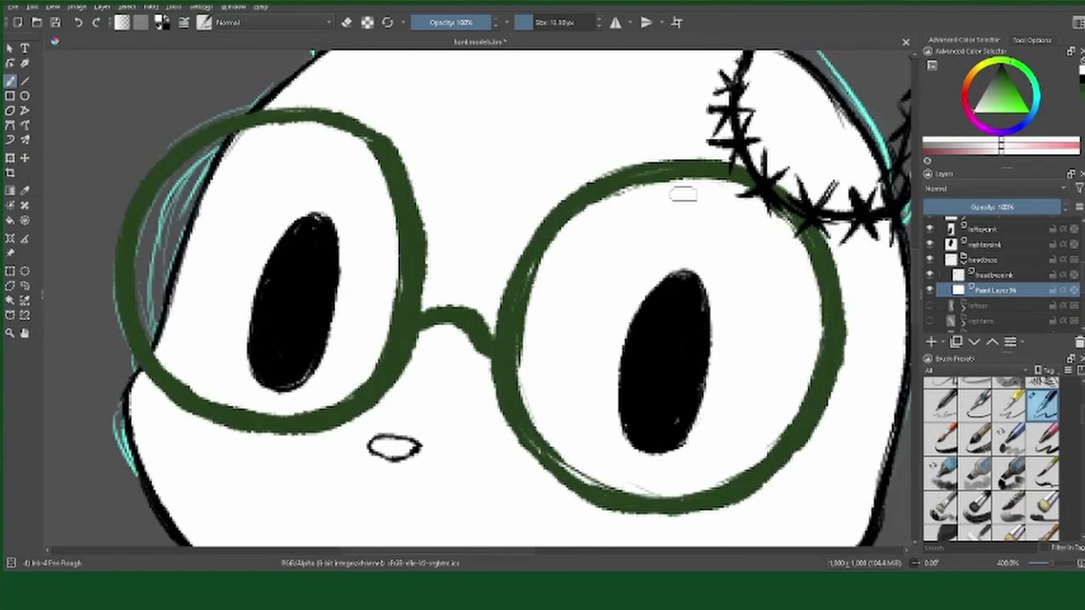
scroll(431, 274, "up", 2)
scroll(431, 274, "right", 2)
Step: Hide the head base and add a new layer named 'righteyeblink' for the second eye's blink
left_click(930, 259)
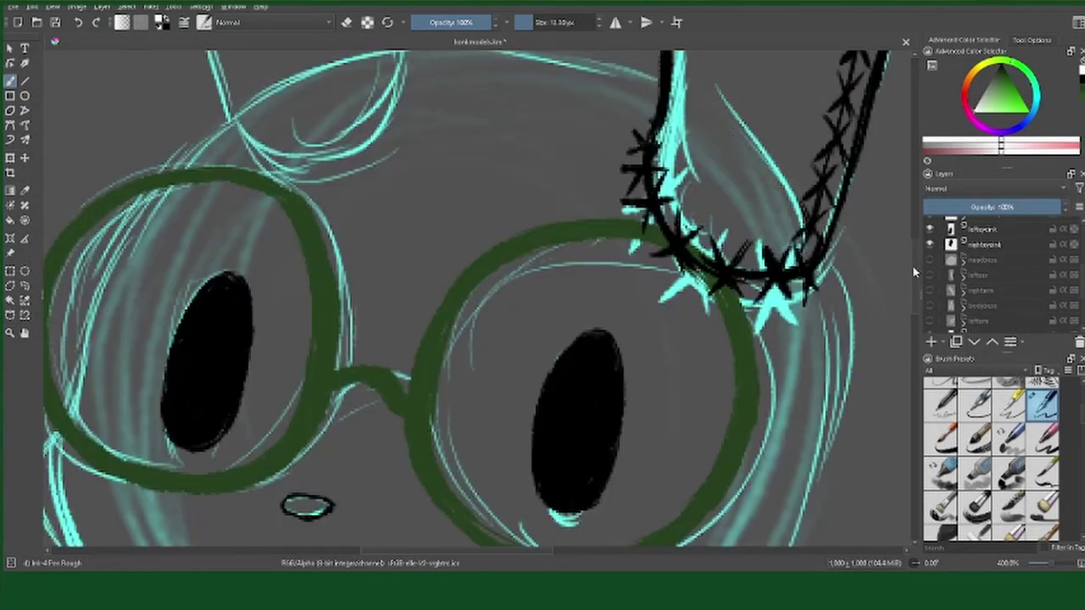
double_click(930, 246)
left_click(932, 342)
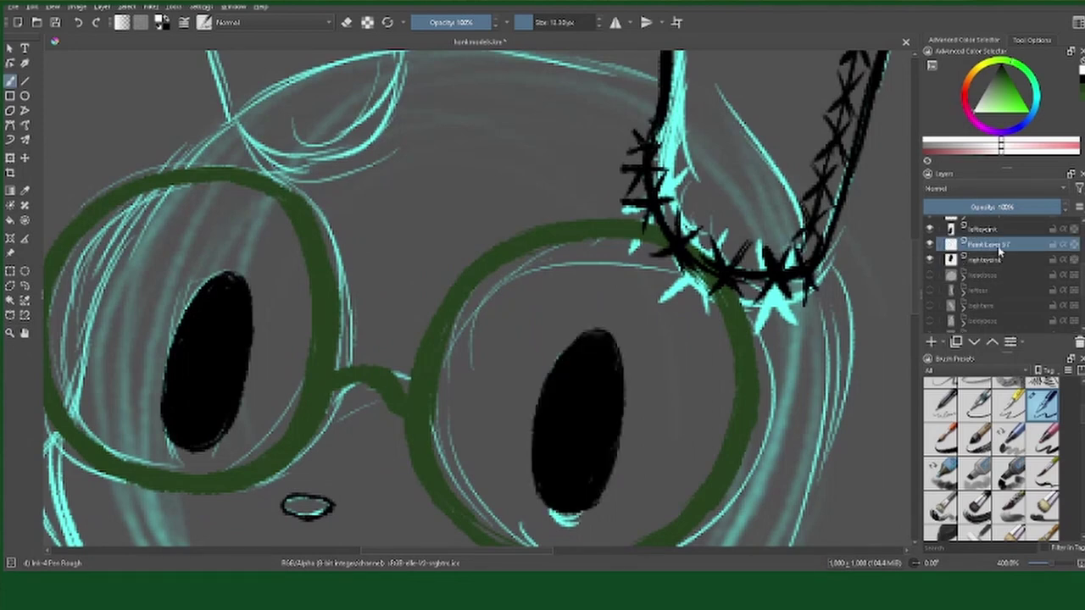
double_click(983, 244)
type("righteyeblink")
key("Return")
Step: Draw the closed right-eye arc and hide the open right pupil
scroll(823, 229, "down", 3)
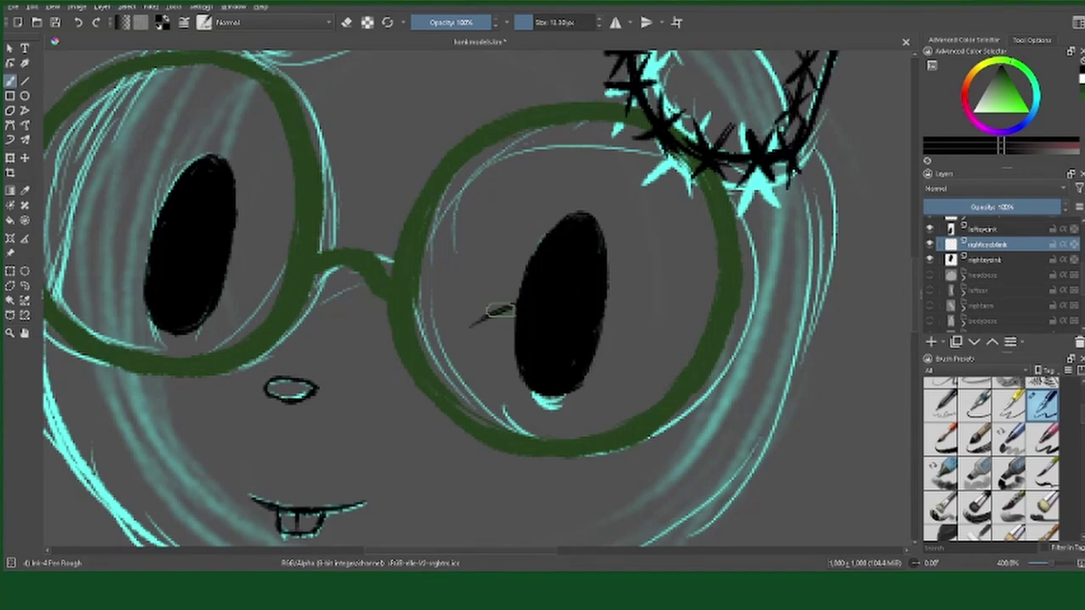
left_click_drag(602, 314, 642, 357)
left_click_drag(518, 302, 472, 325)
left_click(931, 260)
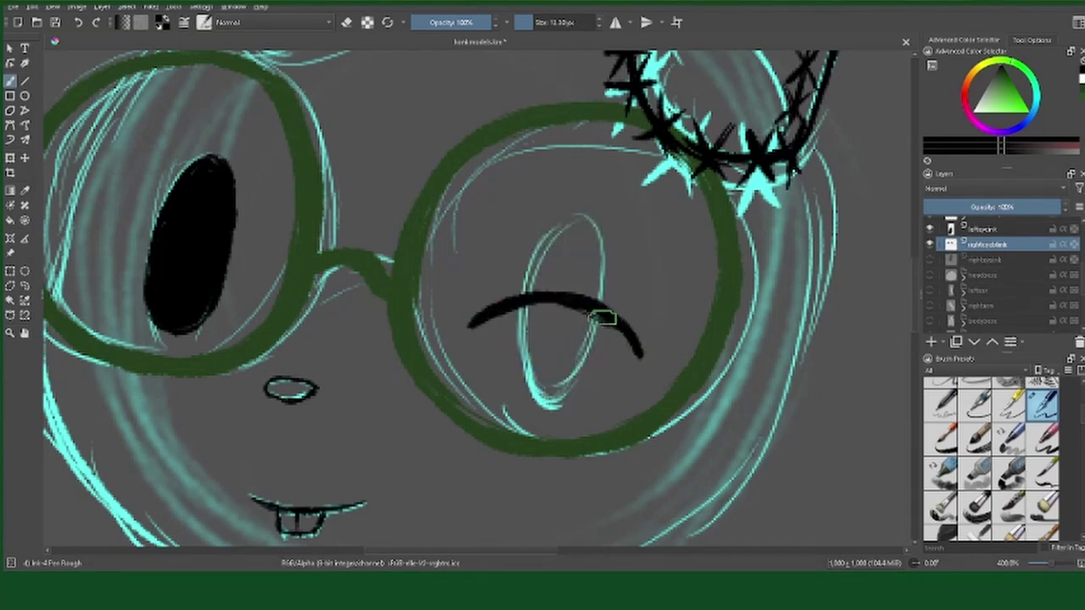
Step: Add a left blink layer and hide the open left pupil
left_click(932, 341)
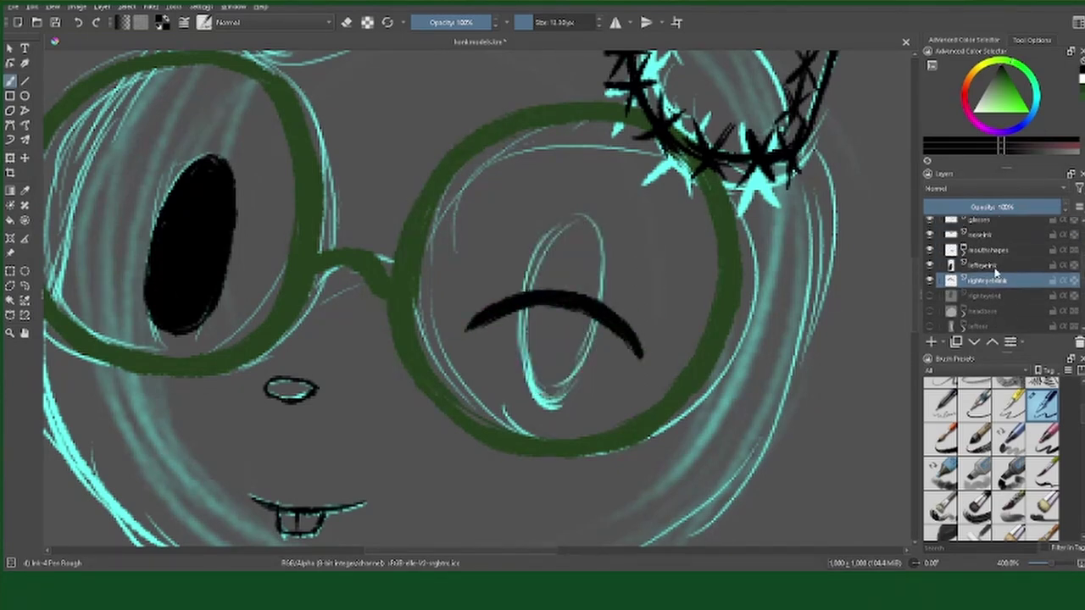
type("lefteyebl")
key("Return")
left_click_drag(110, 264, 330, 272)
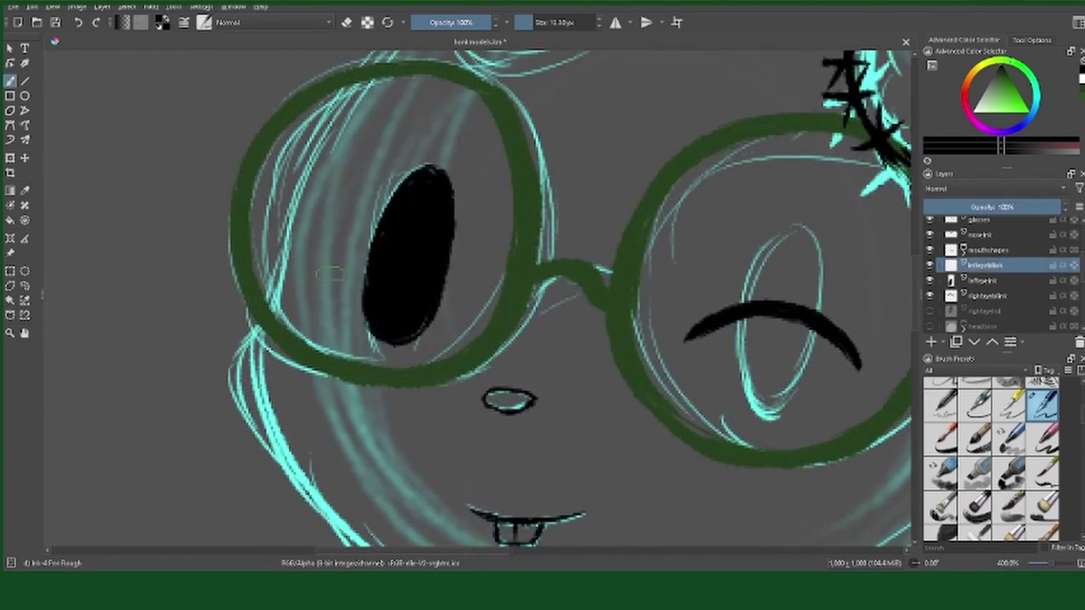
left_click(930, 280)
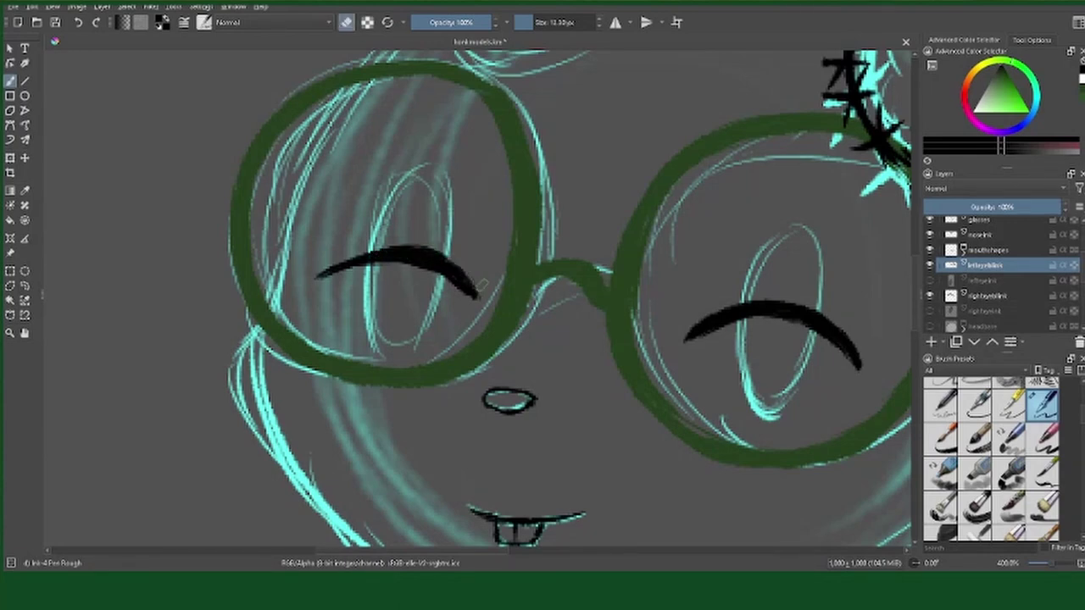
Step: Draw the left closed-eye arc, then hide the blink stroke layers
left_click_drag(618, 302, 544, 274)
key("e")
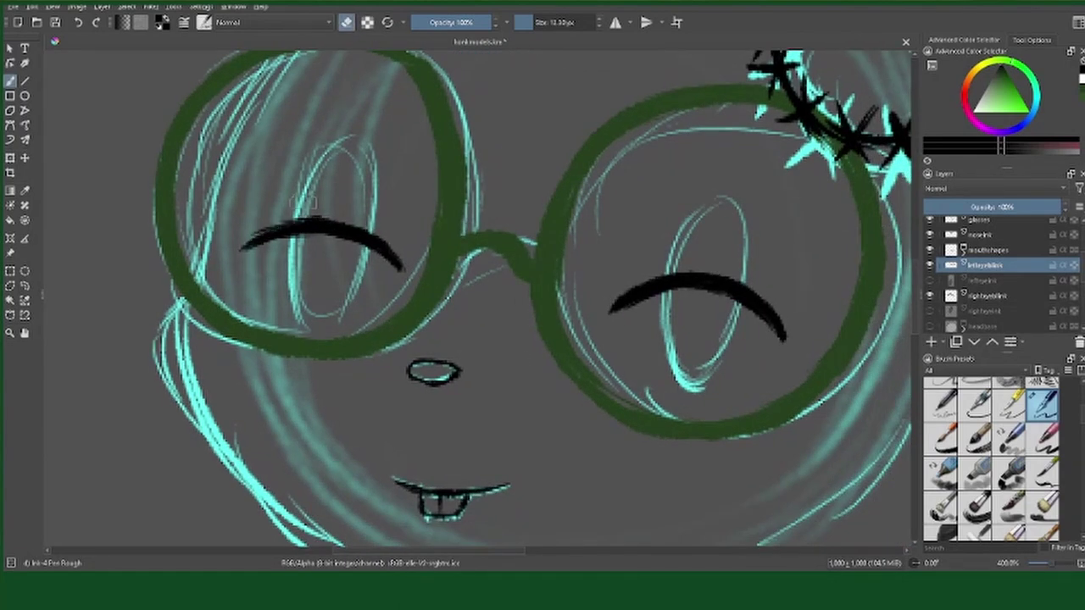
left_click_drag(496, 373, 523, 404)
key("e")
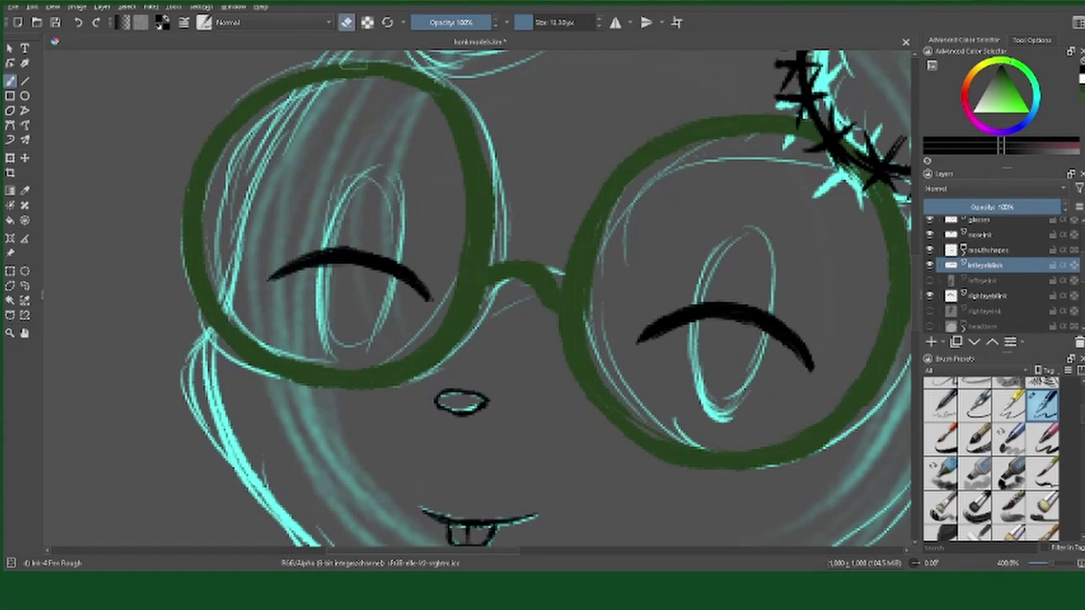
left_click_drag(375, 254, 292, 227)
key("e")
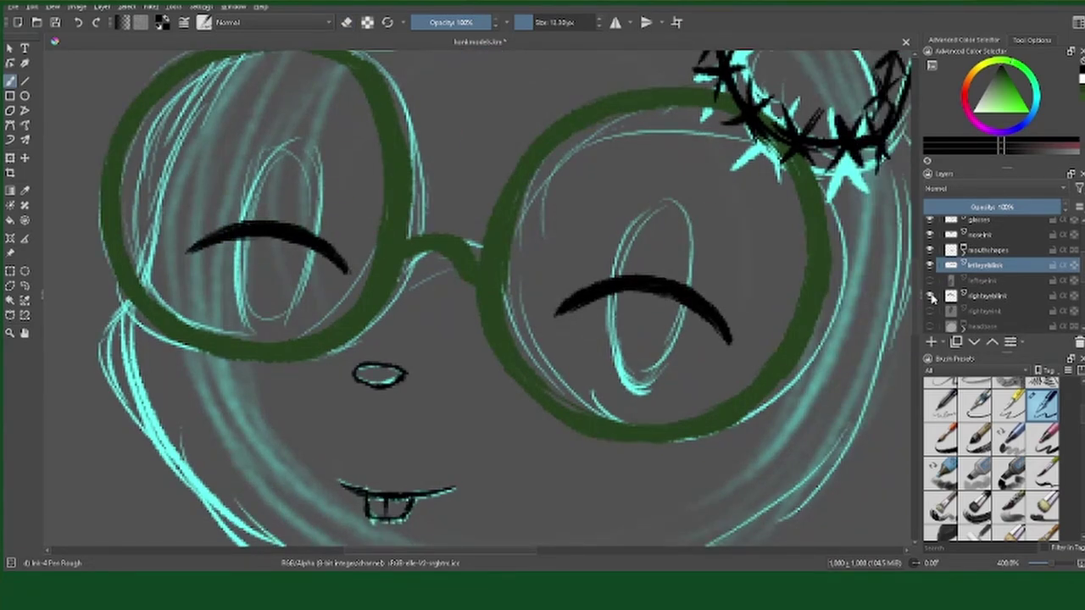
left_click(932, 296)
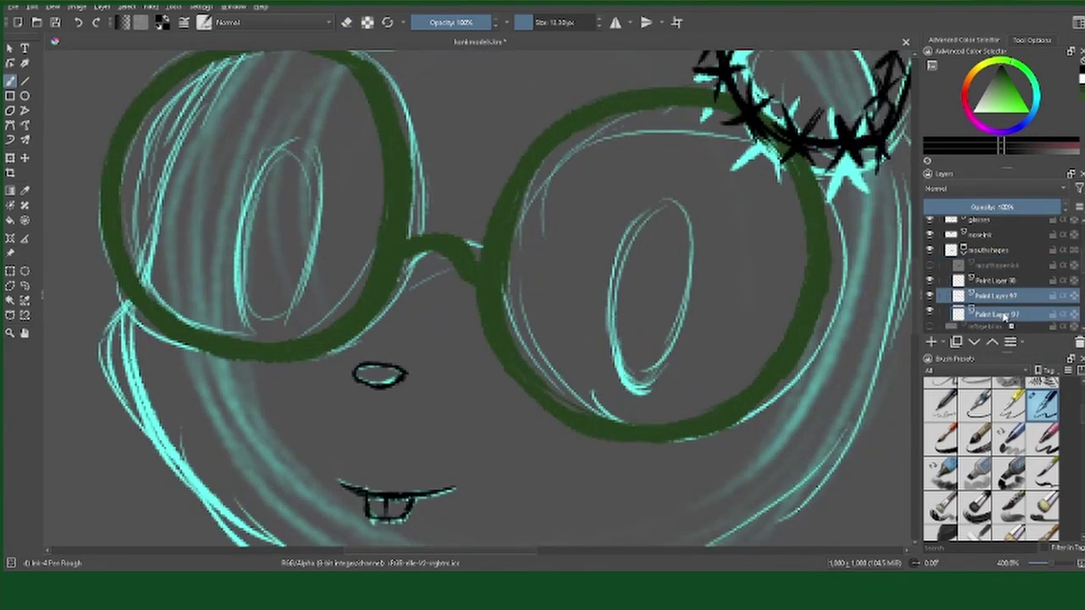
Step: Paint the lips white on Paint Layer 98 and hide the mouth shapes group
left_click(1005, 314)
left_click_drag(396, 473, 396, 347)
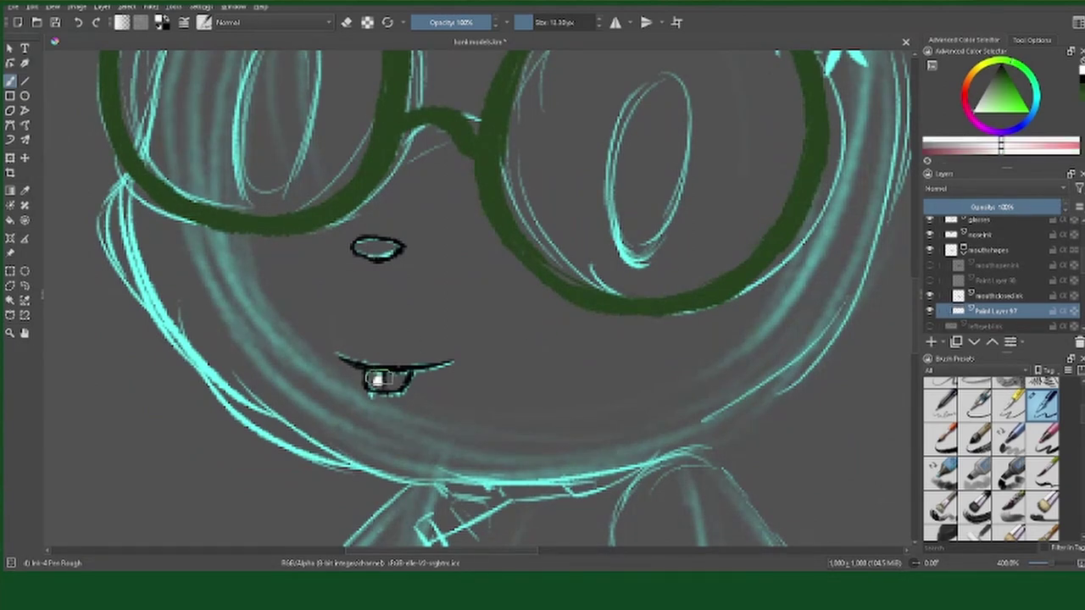
left_click(984, 287)
mouse_move(360, 373)
left_mouse_down()
mouse_move(419, 373)
mouse_move(407, 390)
left_mouse_up()
left_click_drag(390, 339, 350, 355)
left_click_drag(499, 412, 519, 483)
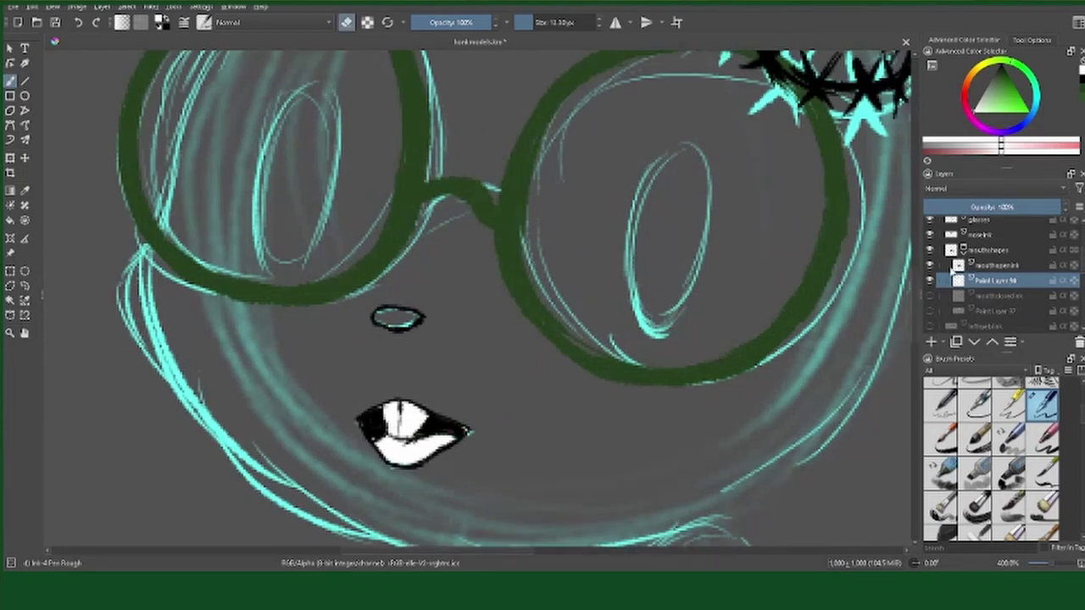
left_click(930, 249)
Step: Group noseink into a nose group and fill the nose white on Paint Layer 99
left_click(979, 234)
scroll(983, 271, "up", 1)
key("ctrl+g")
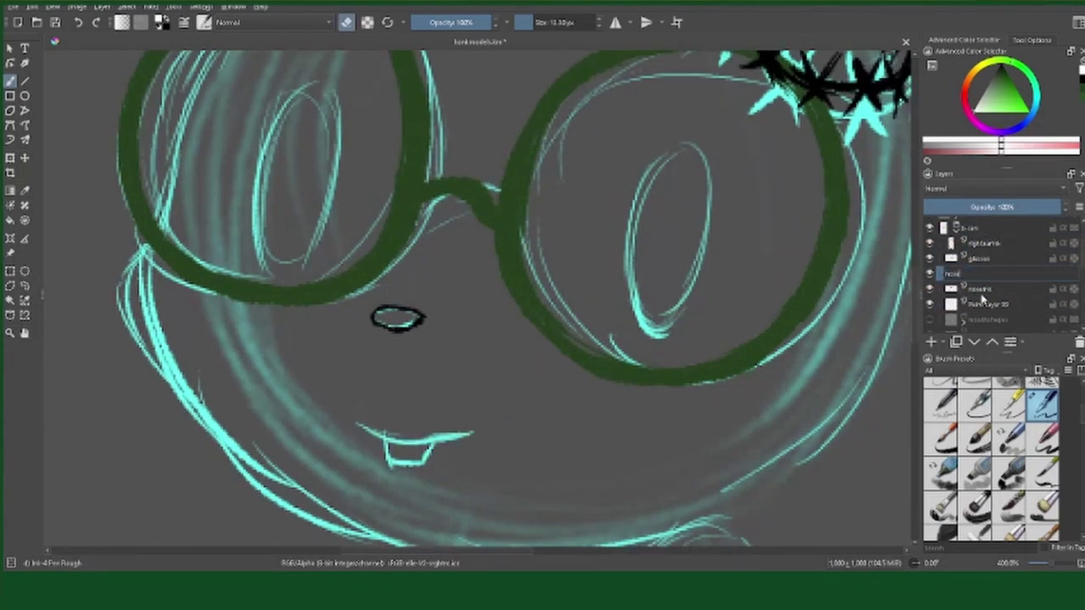
left_click(988, 304)
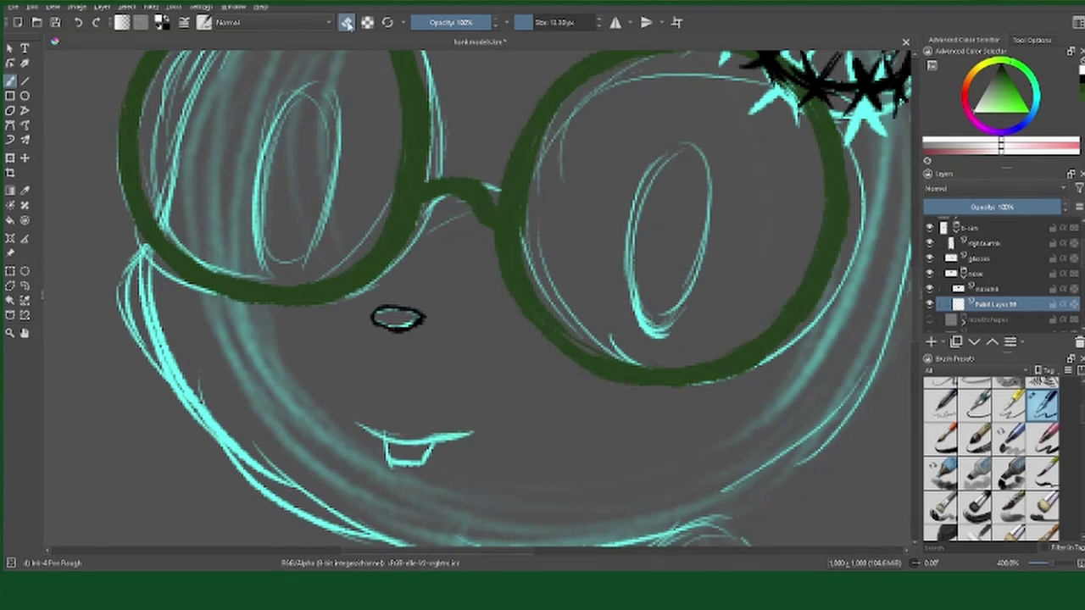
key("e")
left_click_drag(378, 318, 417, 318)
left_click_drag(512, 247, 479, 363)
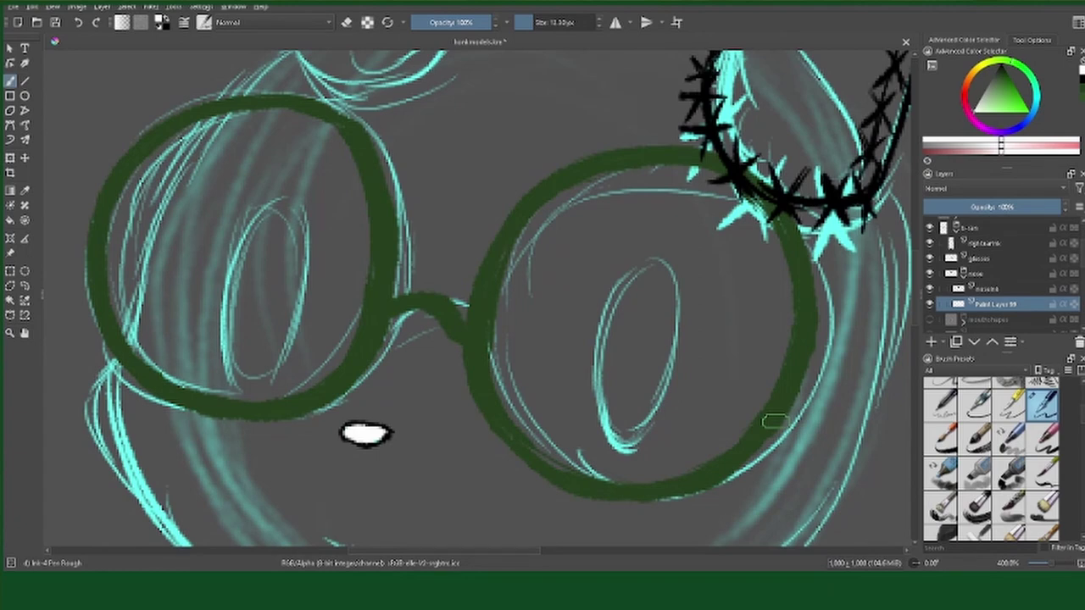
Step: Add Paint Layer 100 and move it into the right ear group beneath its ink
left_click(974, 274)
left_click(956, 340)
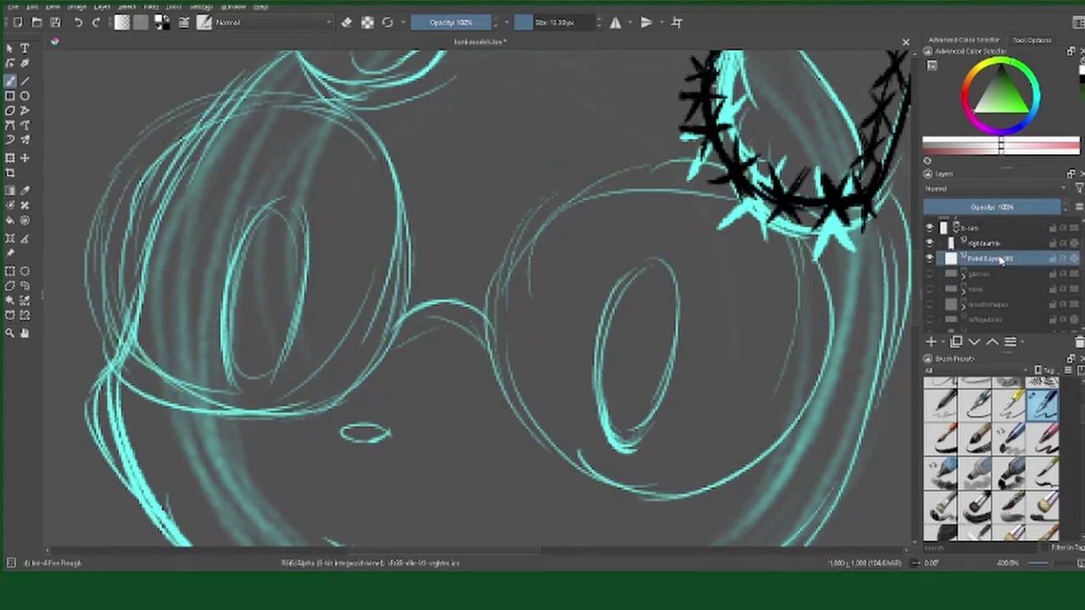
left_click_drag(990, 289, 996, 254)
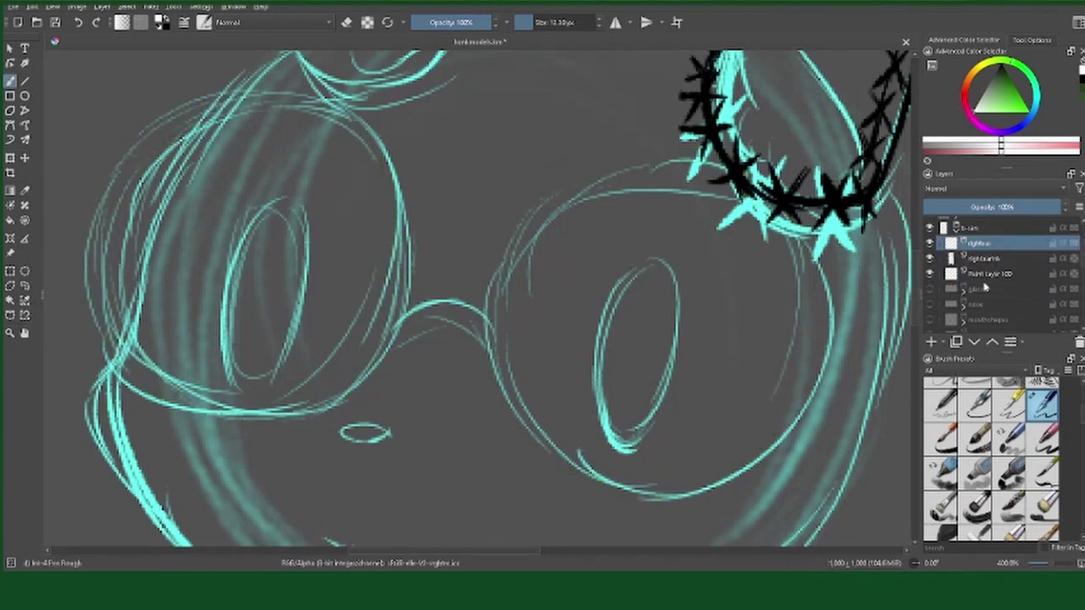
left_click(984, 258)
left_click(983, 273)
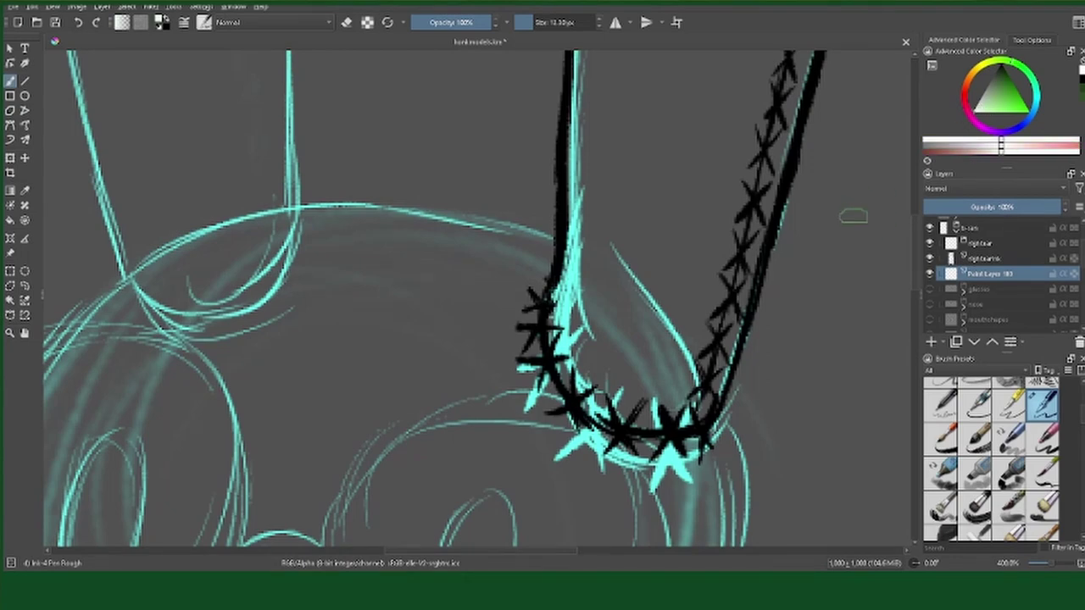
Step: Brush solid white across the whole right ear interior
mouse_move(721, 223)
left_mouse_down()
mouse_move(632, 127)
mouse_move(740, 169)
mouse_move(695, 85)
mouse_move(582, 310)
mouse_move(543, 211)
left_mouse_up()
mouse_move(525, 254)
left_mouse_down()
mouse_move(744, 245)
mouse_move(542, 322)
left_mouse_up()
mouse_move(559, 254)
left_mouse_down()
mouse_move(729, 356)
mouse_move(678, 259)
mouse_move(635, 235)
mouse_move(627, 348)
left_mouse_up()
mouse_move(610, 204)
left_mouse_down()
mouse_move(594, 357)
mouse_move(645, 252)
mouse_move(729, 365)
mouse_move(827, 232)
left_mouse_up()
Step: Make the left eye, body-part base and left arm fill layers visible again
key("2")
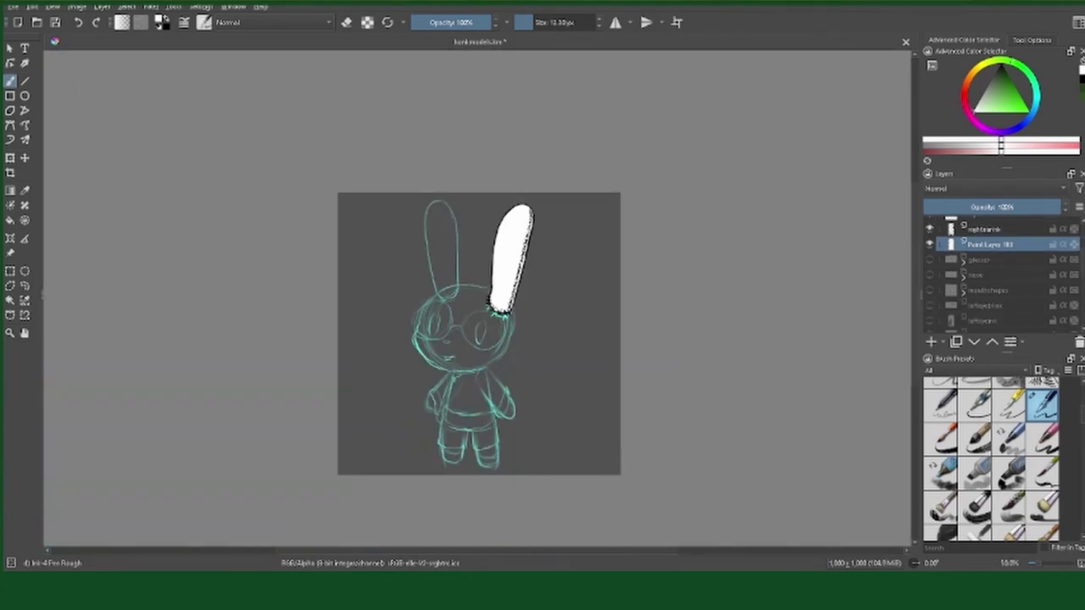
left_click(930, 241)
left_click(930, 272)
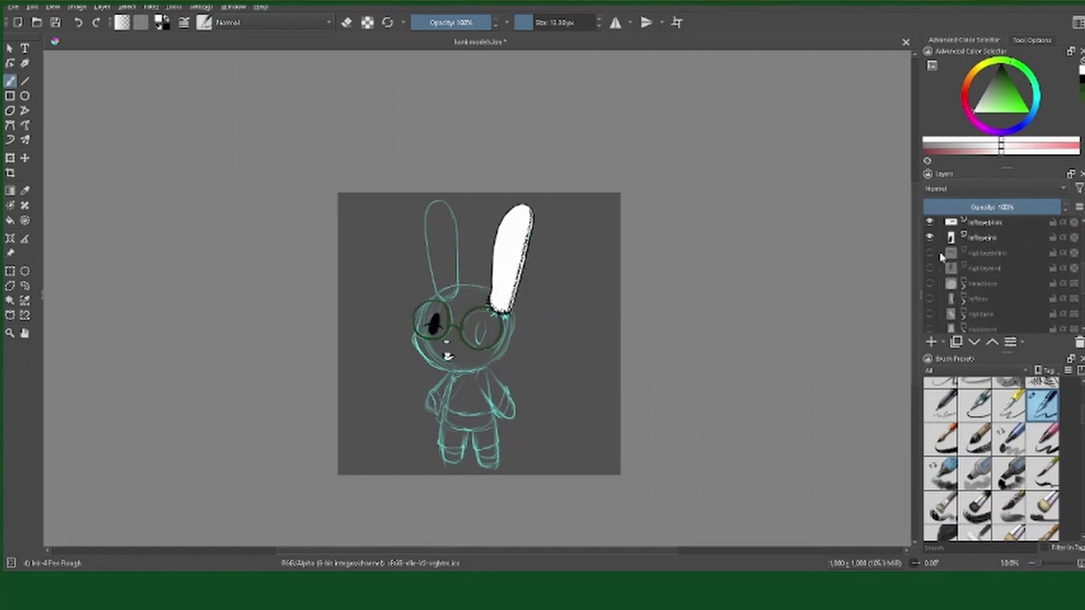
scroll(974, 280, "down", 2)
left_click(929, 302)
scroll(975, 279, "down", 1)
scroll(983, 275, "down", 3)
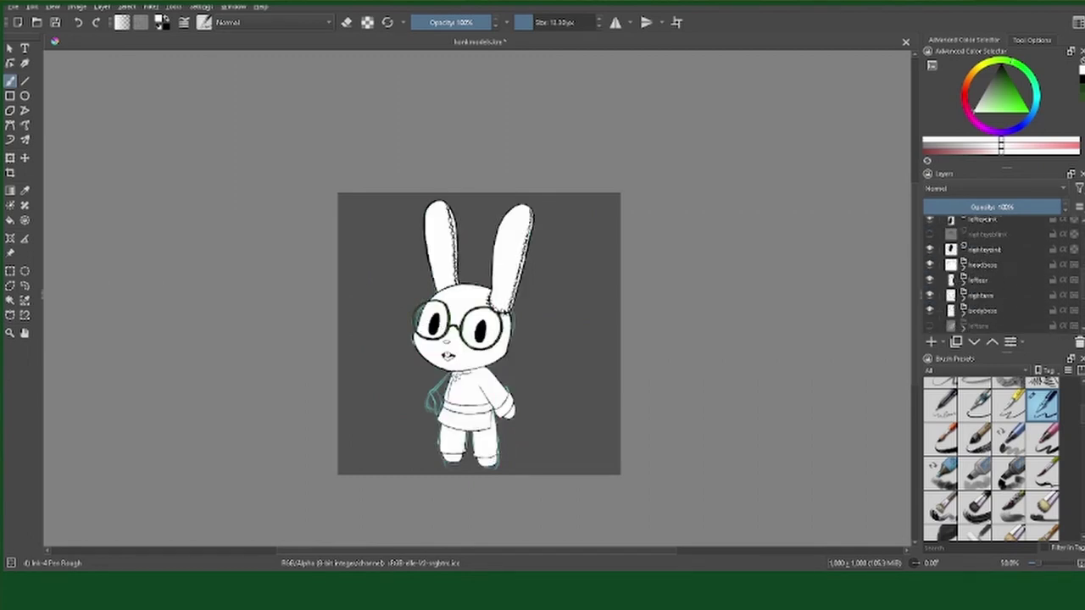
scroll(975, 280, "down", 4)
left_click(930, 263)
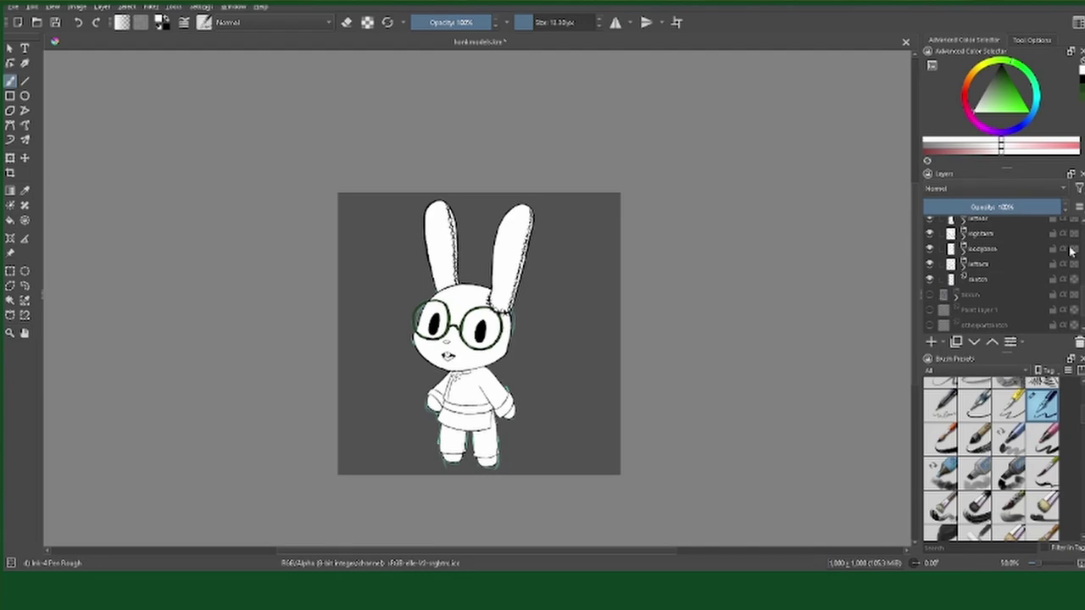
scroll(971, 290, "up", 3)
scroll(971, 291, "up", 2)
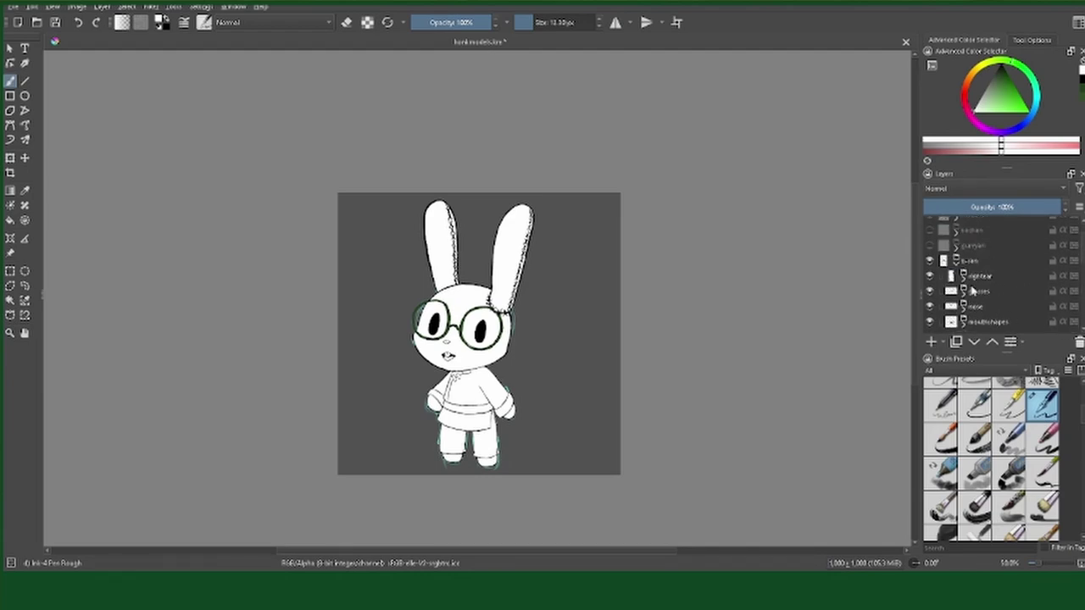
Step: Expand the right ear group and select its rightearink layer
left_click(963, 275)
scroll(787, 398, "up", 4)
scroll(788, 398, "down", 1)
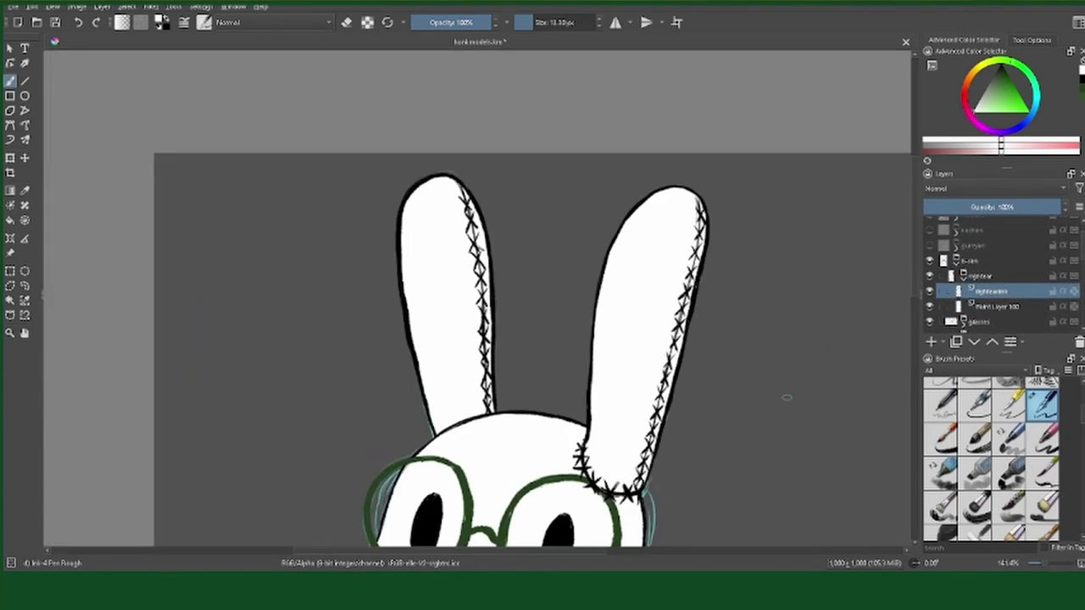
left_click(993, 89)
scroll(828, 249, "up", 4)
scroll(828, 249, "down", 1)
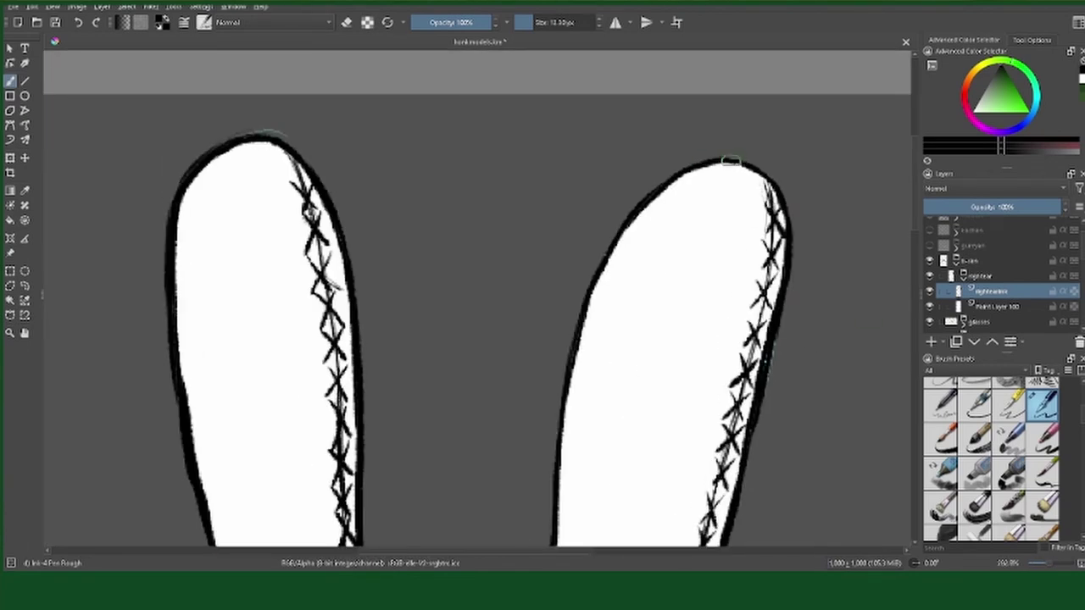
scroll(606, 254, "down", 5)
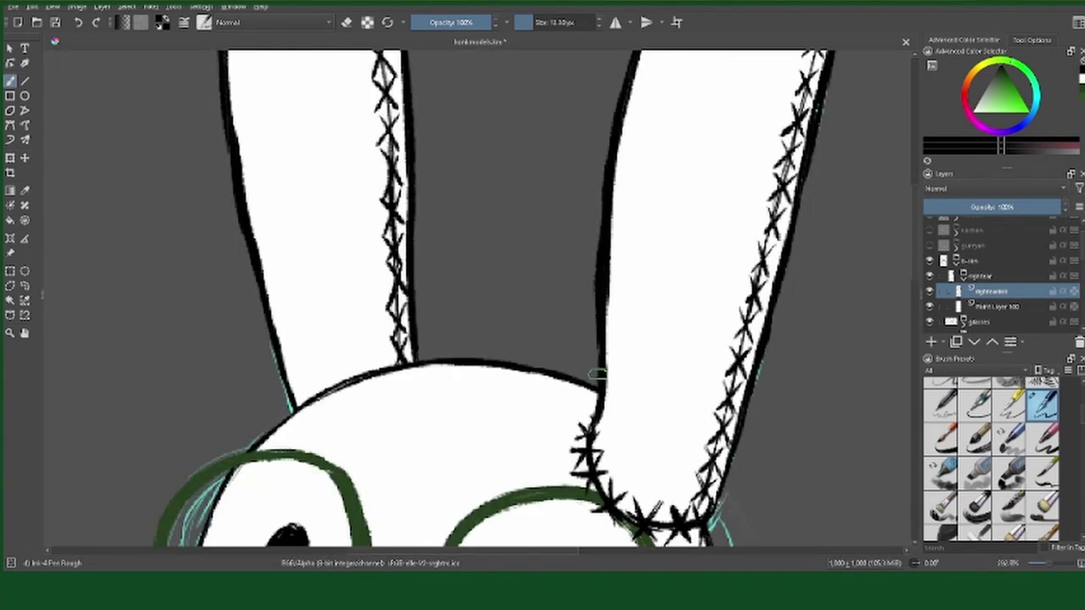
scroll(531, 142, "up", 4)
Step: Ink over the right ear's top outline to make it thicker
left_click_drag(535, 136, 648, 123)
key("e")
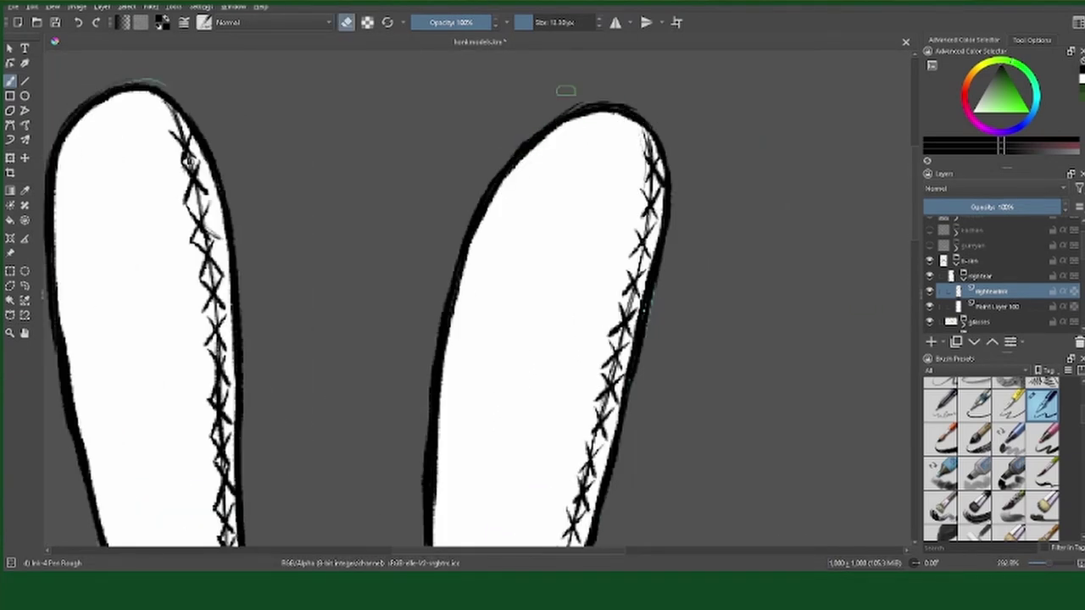
scroll(576, 118, "down", 2)
key("e")
scroll(580, 169, "down", 2)
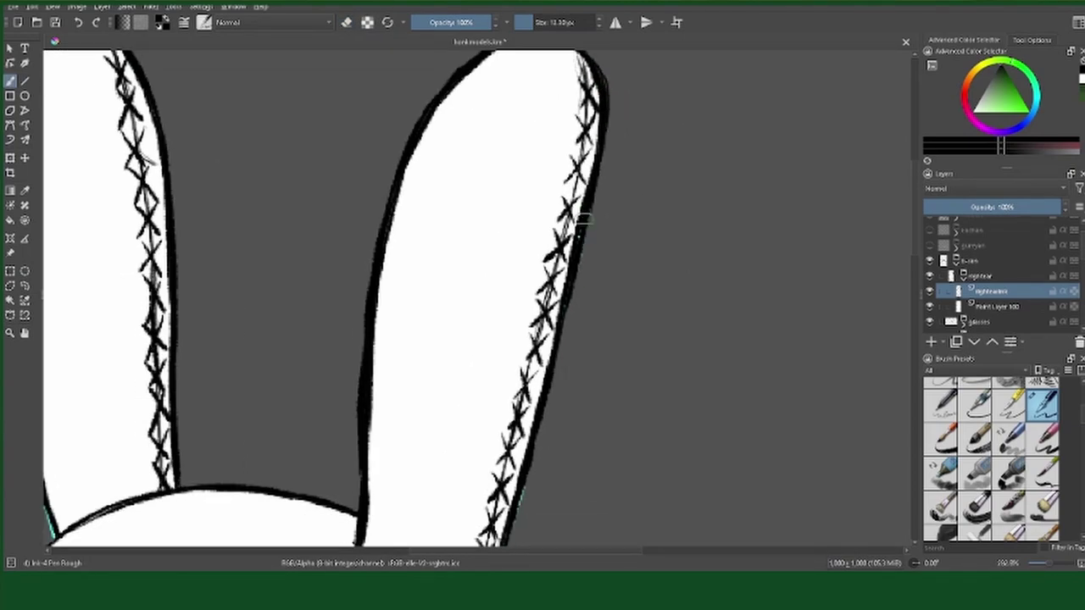
scroll(576, 220, "down", 2)
scroll(585, 349, "down", 2)
scroll(642, 223, "down", 2)
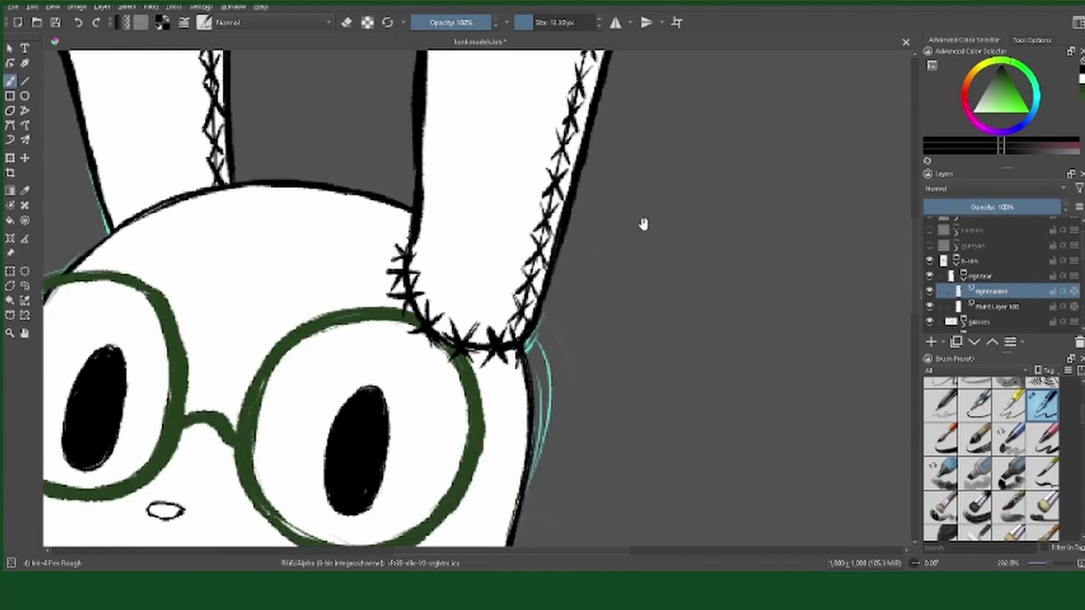
scroll(751, 177, "up", 4)
left_click_drag(745, 165, 788, 51)
Step: Hide the right-ear line layer and wrap the glasses layer in its own group
left_click(930, 276)
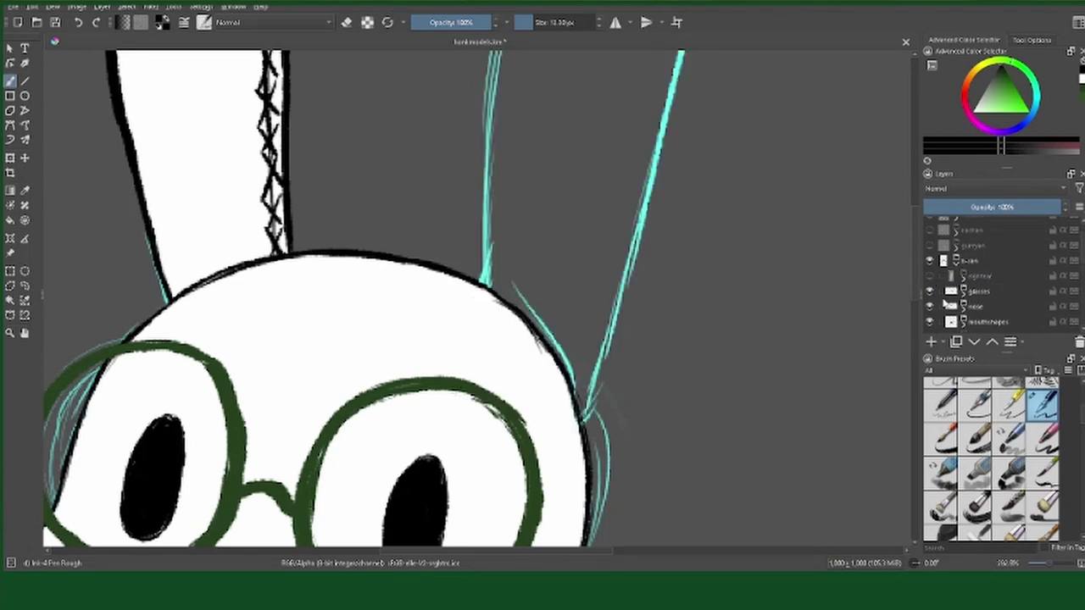
left_click(983, 291)
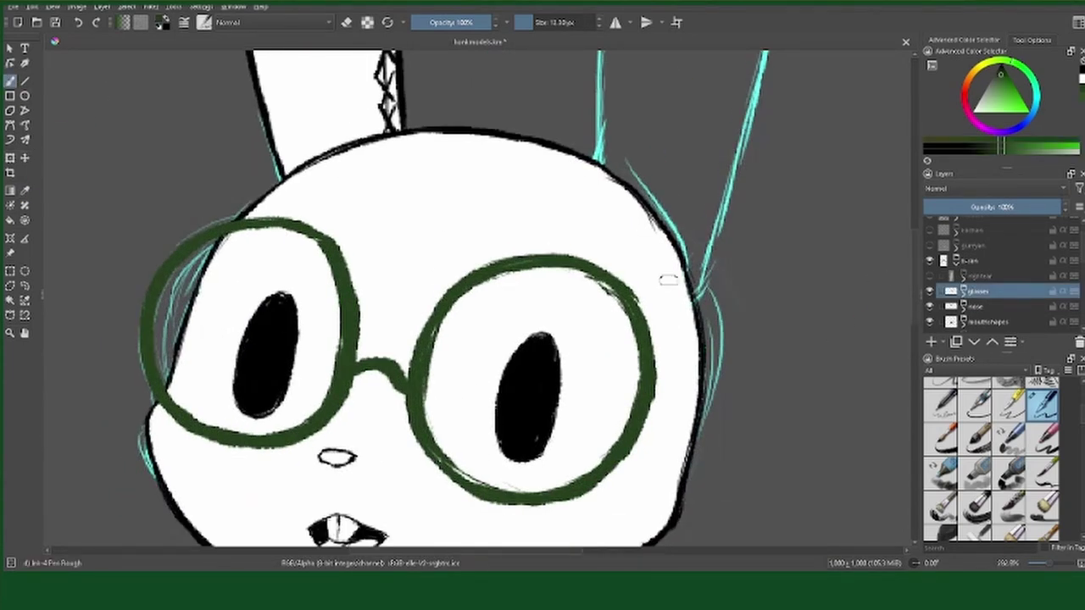
key("ctrl+g")
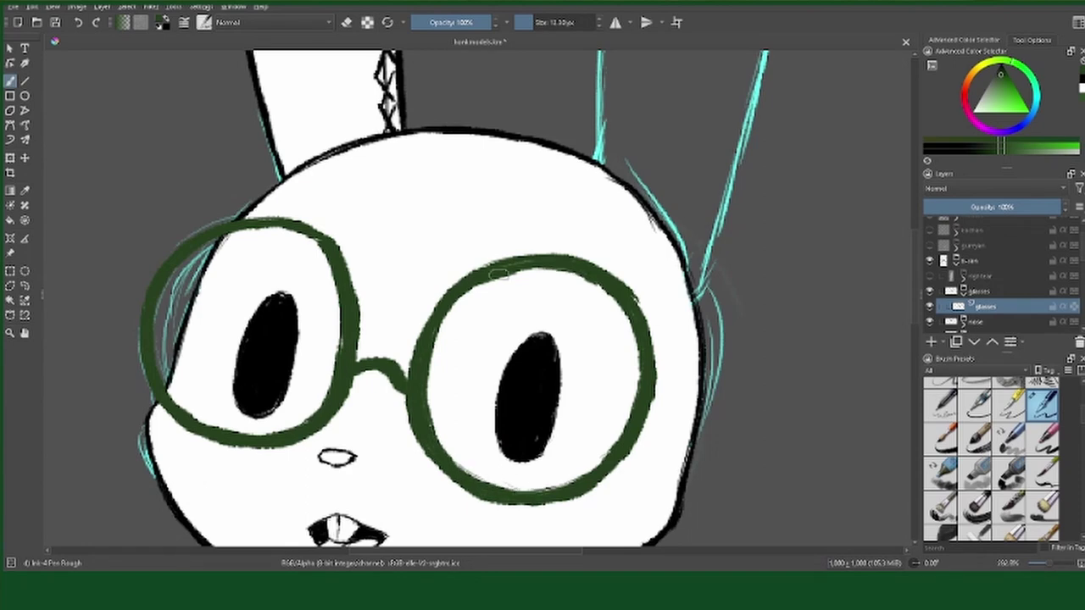
Step: Erase and redraw the right lens's top rim thicker and smoother
key("e")
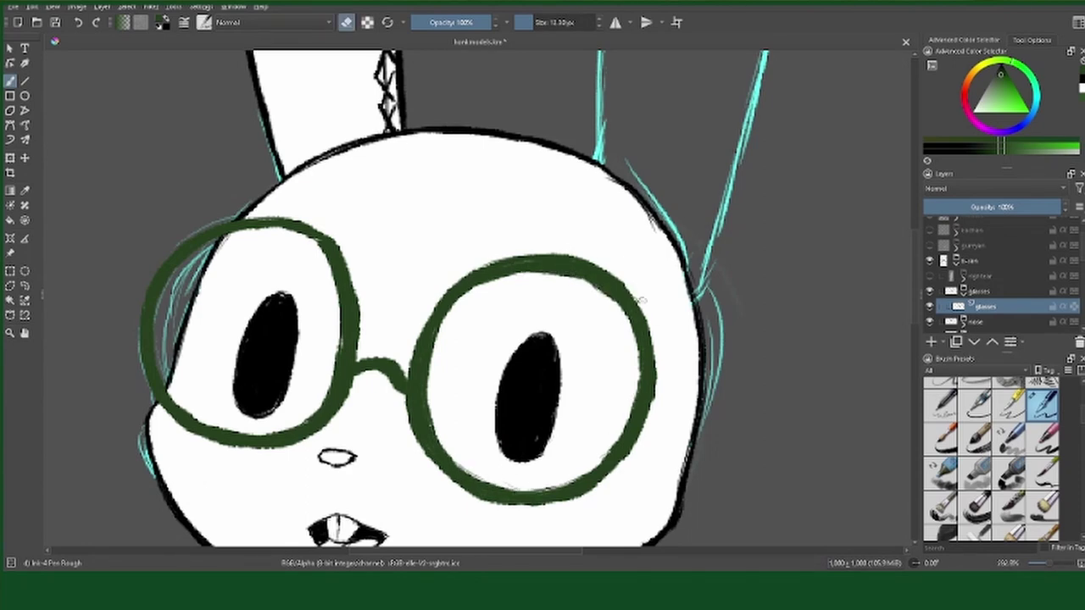
key("e")
mouse_move(547, 254)
left_mouse_down()
mouse_move(594, 259)
mouse_move(517, 259)
mouse_move(591, 272)
left_mouse_up()
key("e")
key("e")
left_click_drag(505, 255, 646, 327)
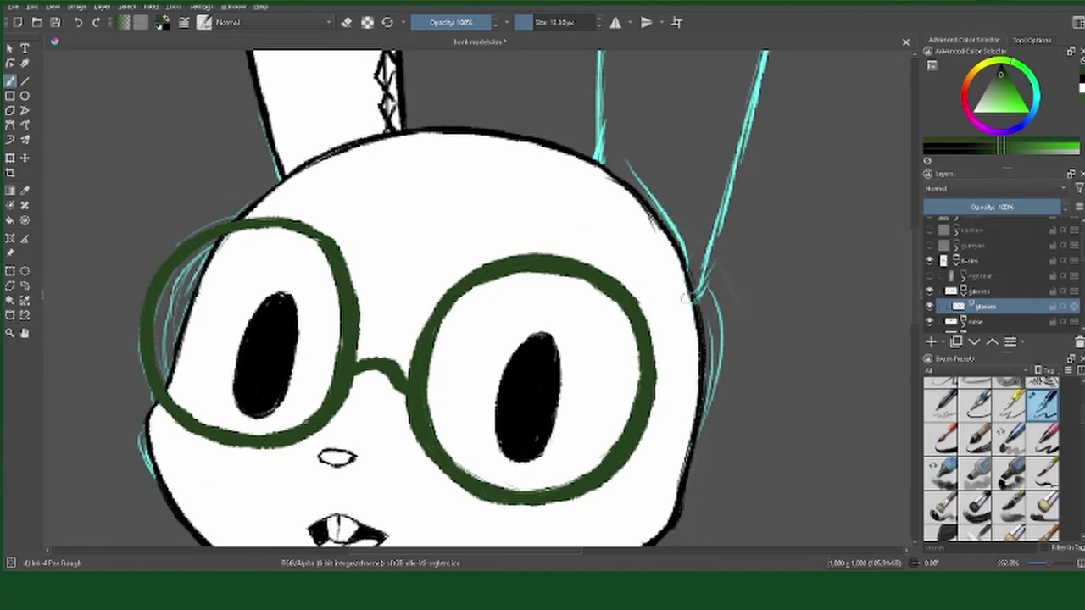
key("e")
key("e")
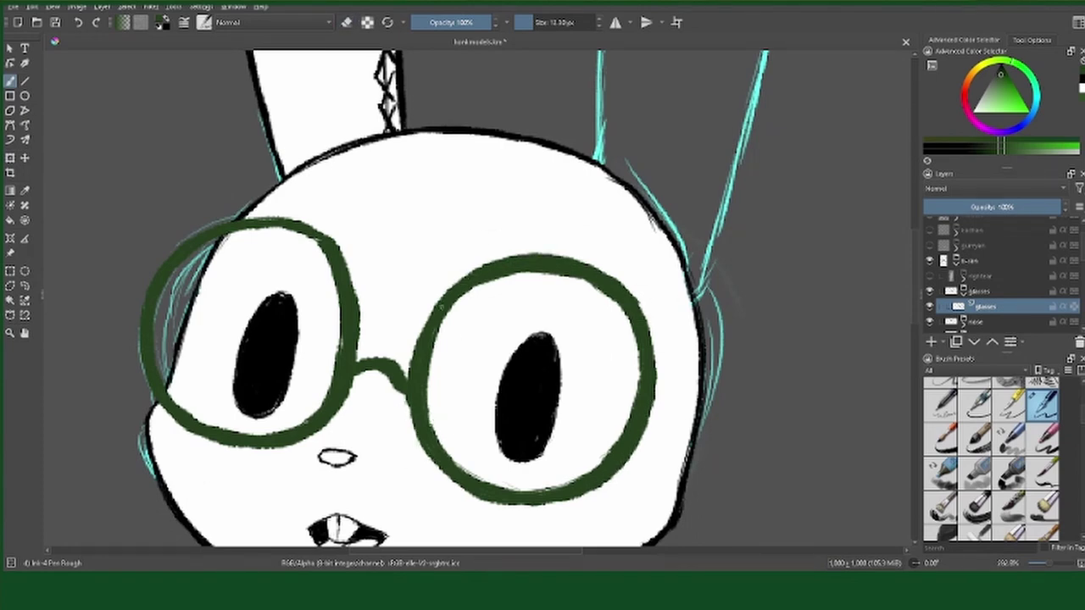
Step: Trim the right lens rim's outer edge and thicken the left lens rim's top
key("e")
key("e")
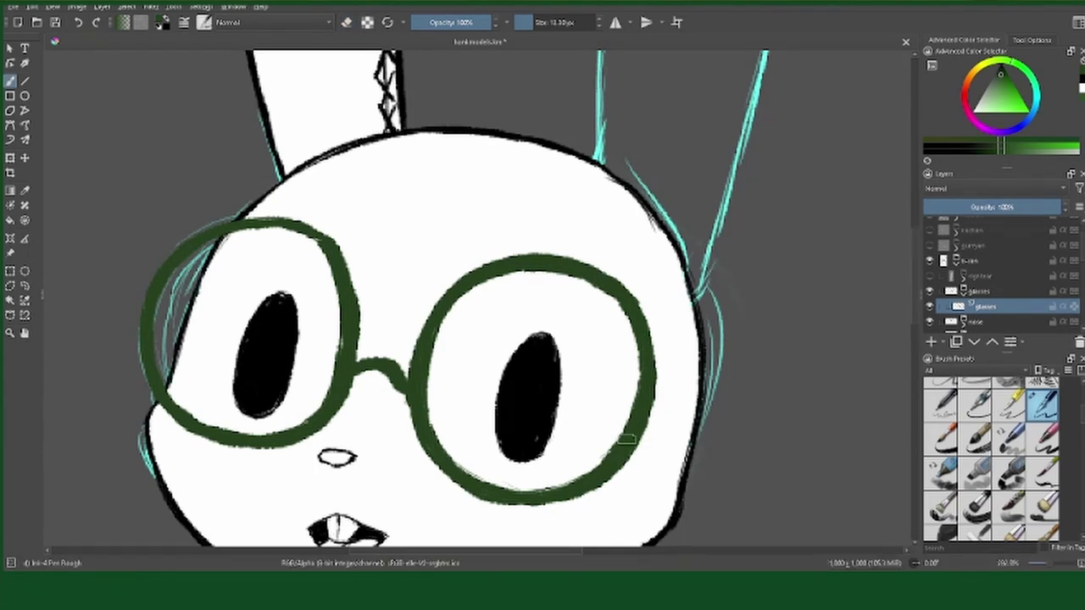
key("e")
left_click_drag(662, 381, 659, 421)
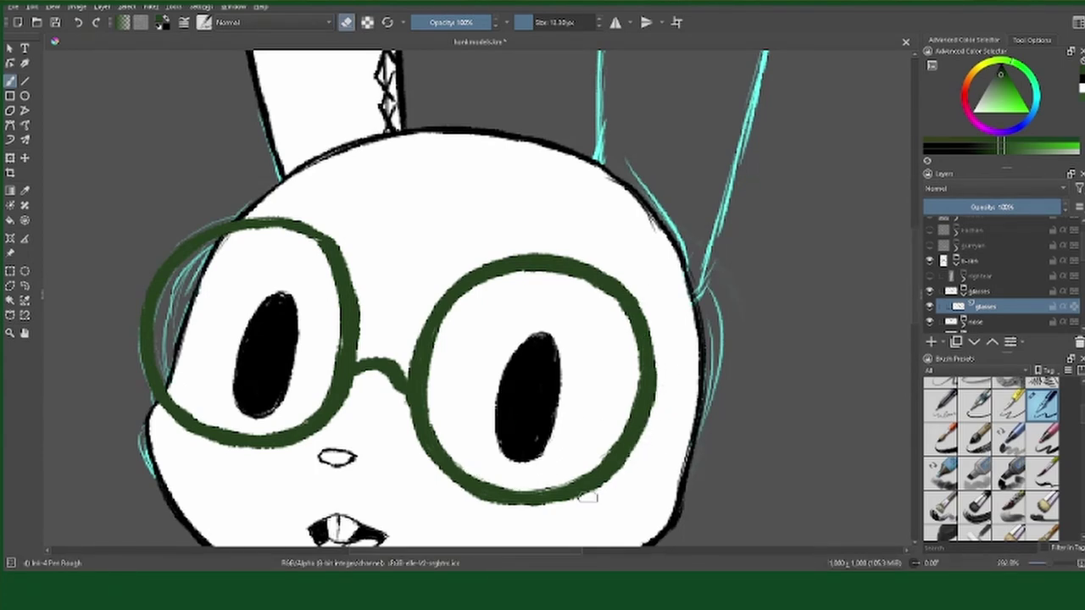
key("e")
key("e")
key("e")
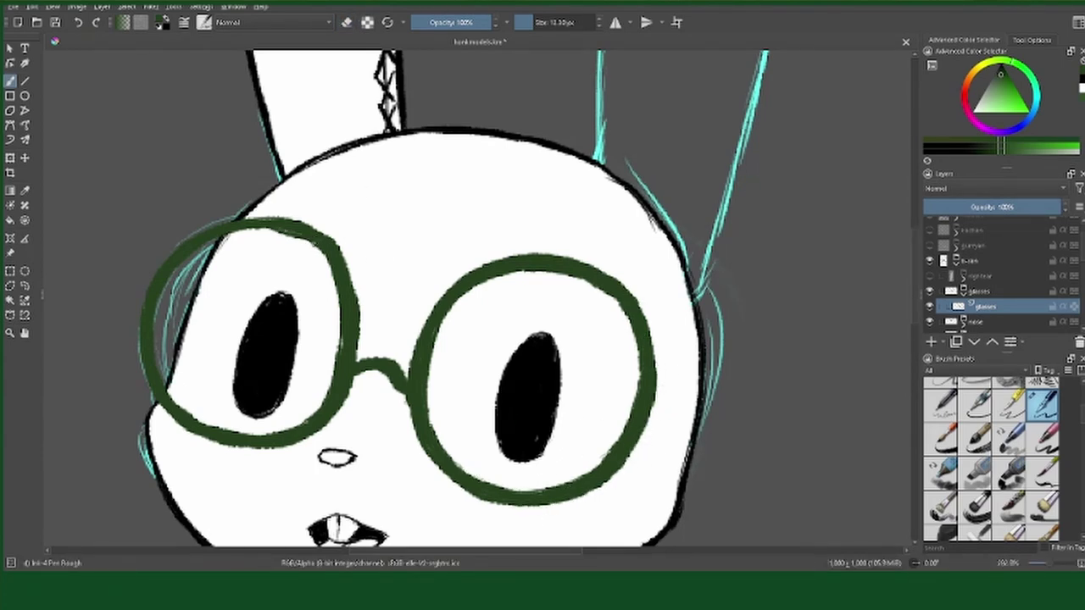
mouse_move(314, 231)
left_mouse_down()
mouse_move(358, 360)
mouse_move(216, 237)
left_mouse_up()
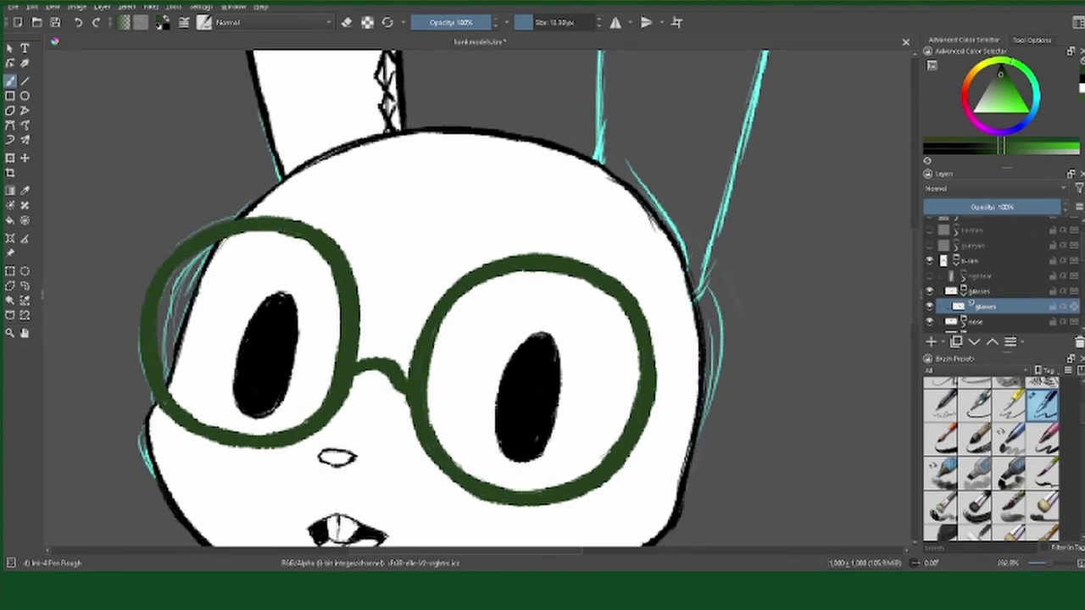
key("e")
key("e")
key("e")
key("e")
key("e")
key("e")
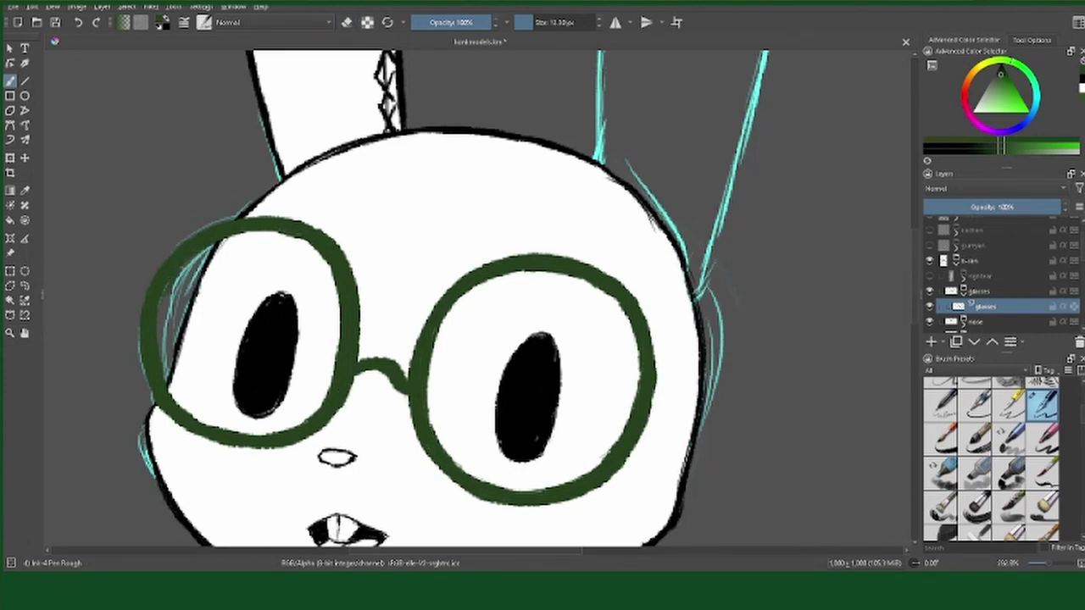
key("e")
key("e")
Step: Collapse the glasses group and hide it from the canvas
scroll(516, 344, "down", 3)
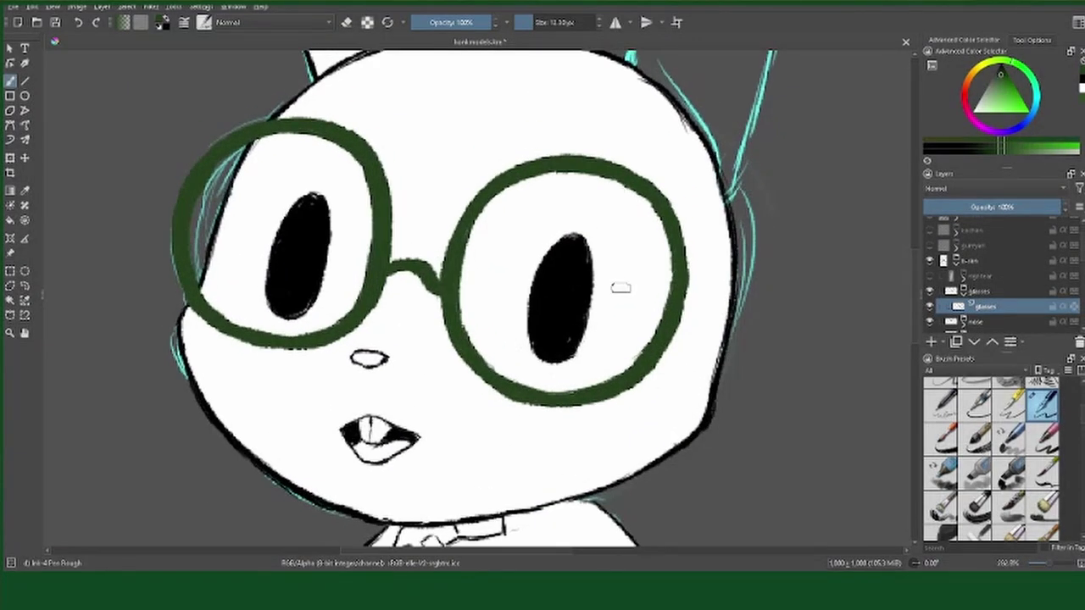
key("e")
key("e")
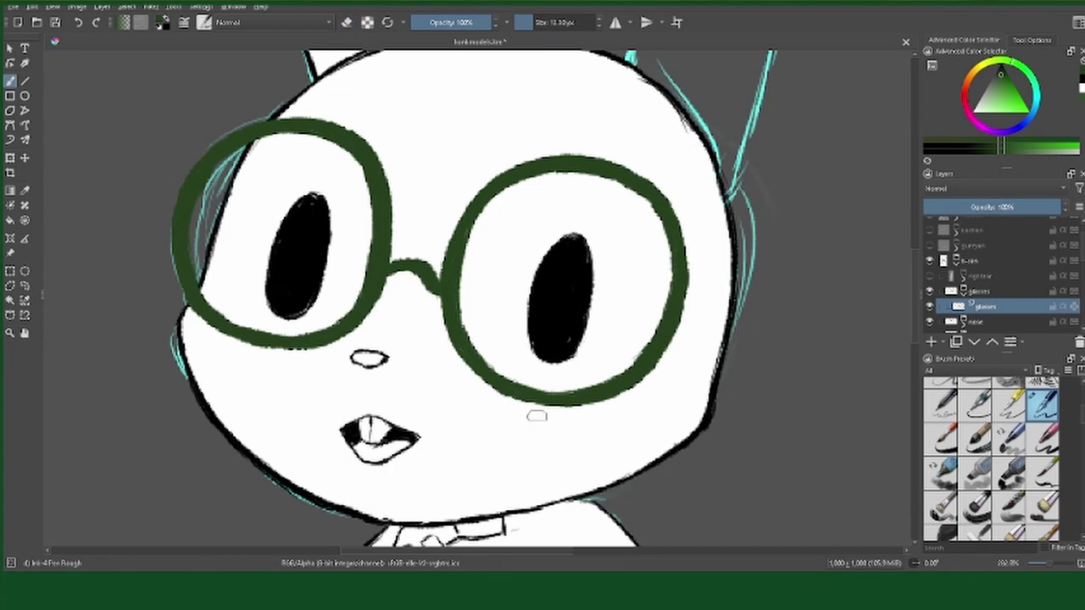
left_click_drag(536, 416, 590, 425)
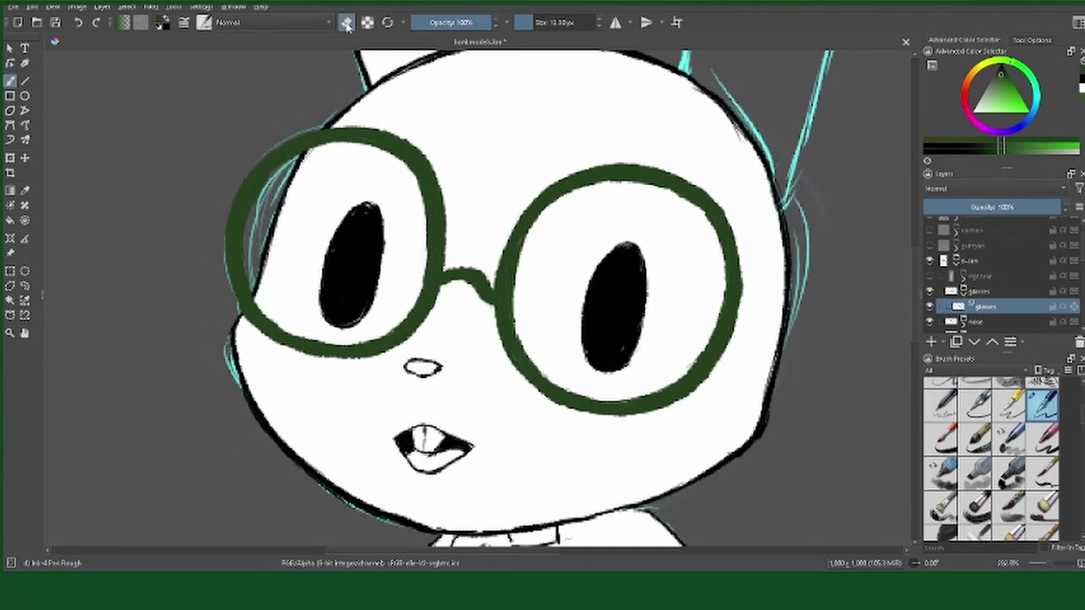
key("e")
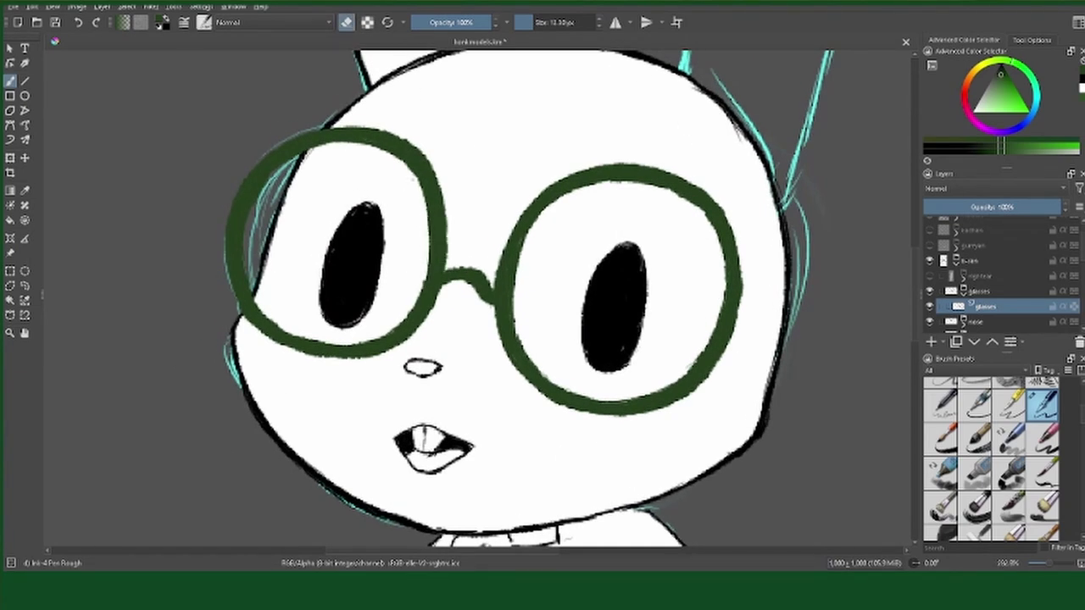
key("e")
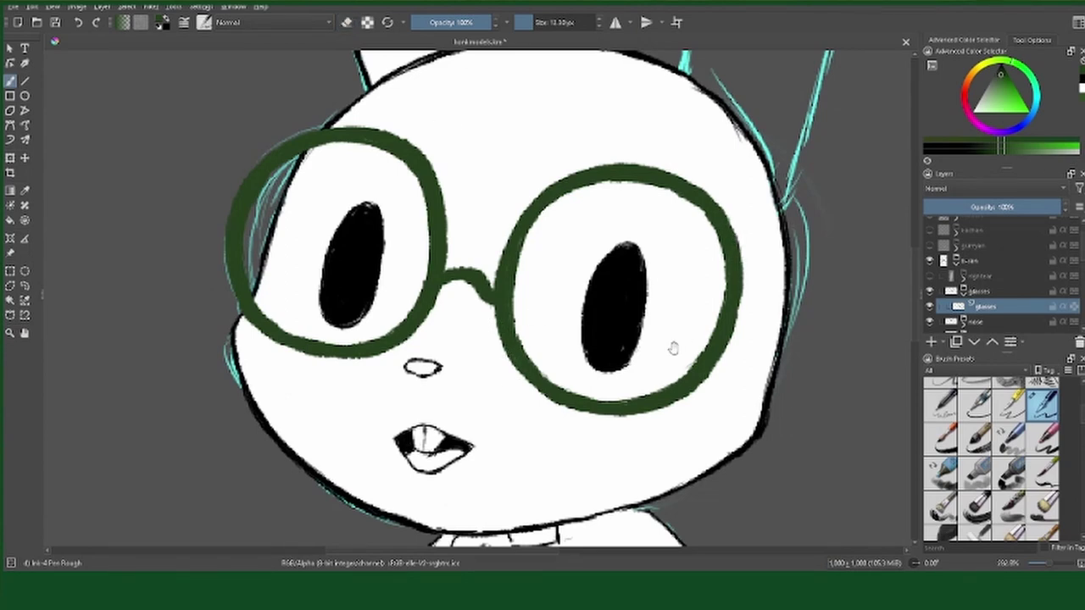
scroll(678, 347, "down", 2)
left_click(963, 291)
left_click(930, 291)
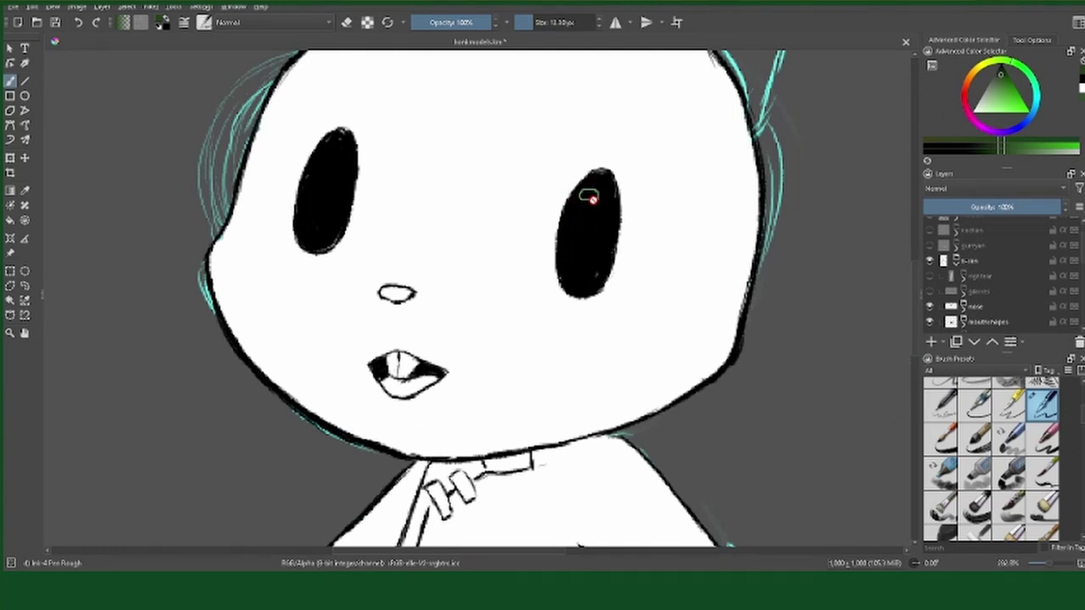
Step: Hide the nose and expand the mouth shapes group
left_click(963, 306)
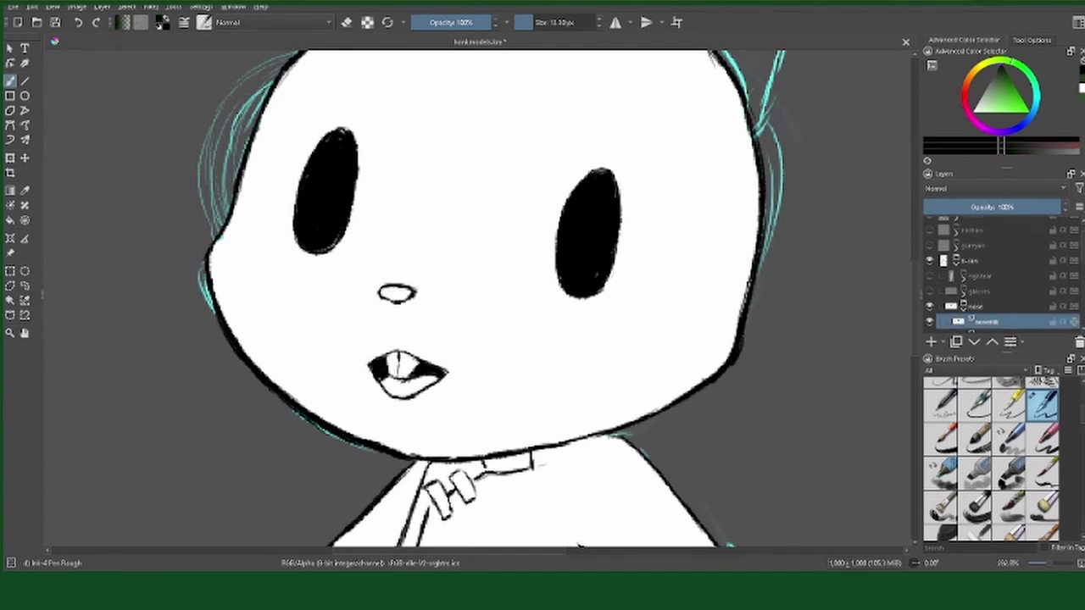
scroll(1067, 268, "down", 2)
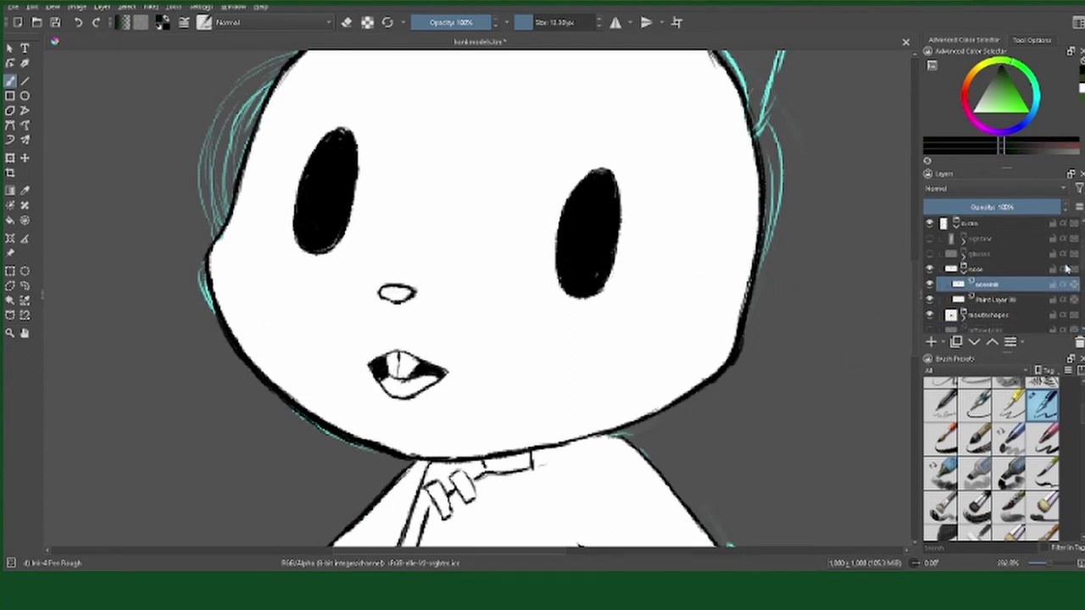
left_click(963, 269)
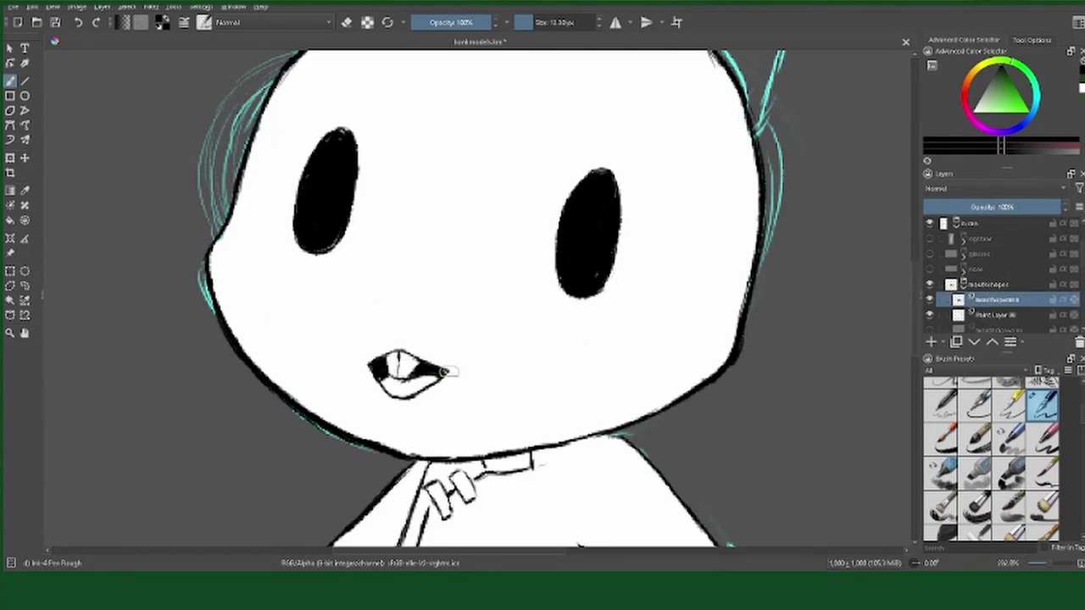
key("e")
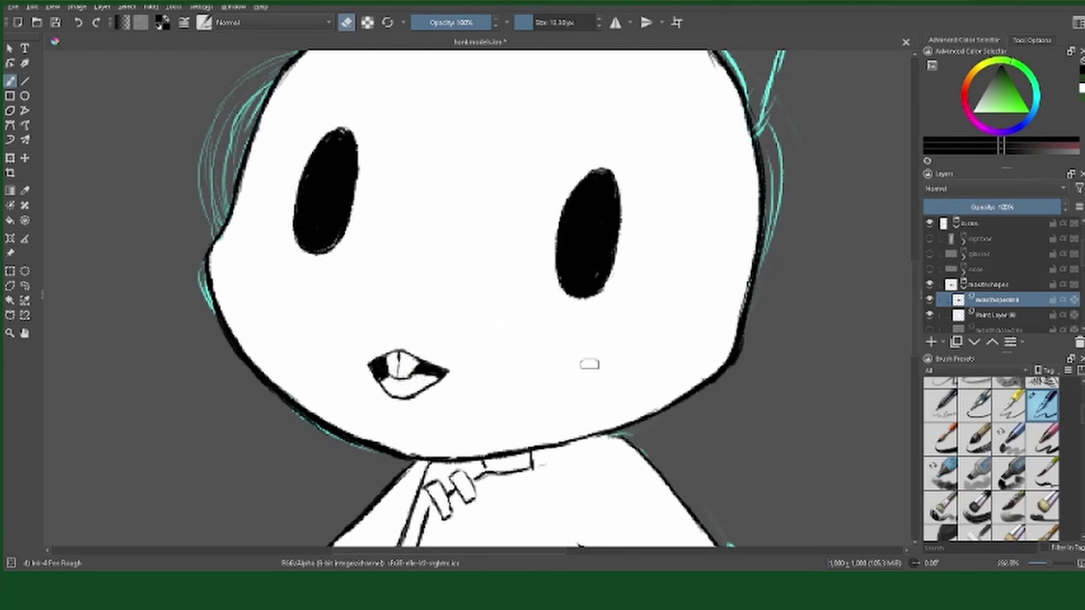
key("e")
Step: Switch the mouth to the closed toothy variant, then collapse and hide the mouth group
left_click(930, 299)
scroll(996, 297, "down", 1)
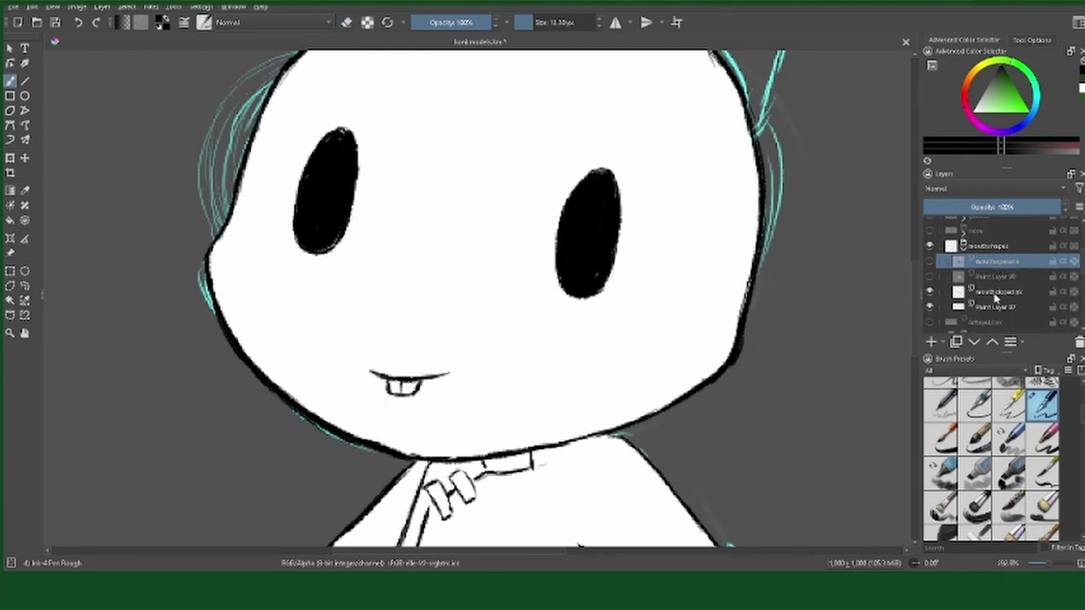
left_click(996, 293)
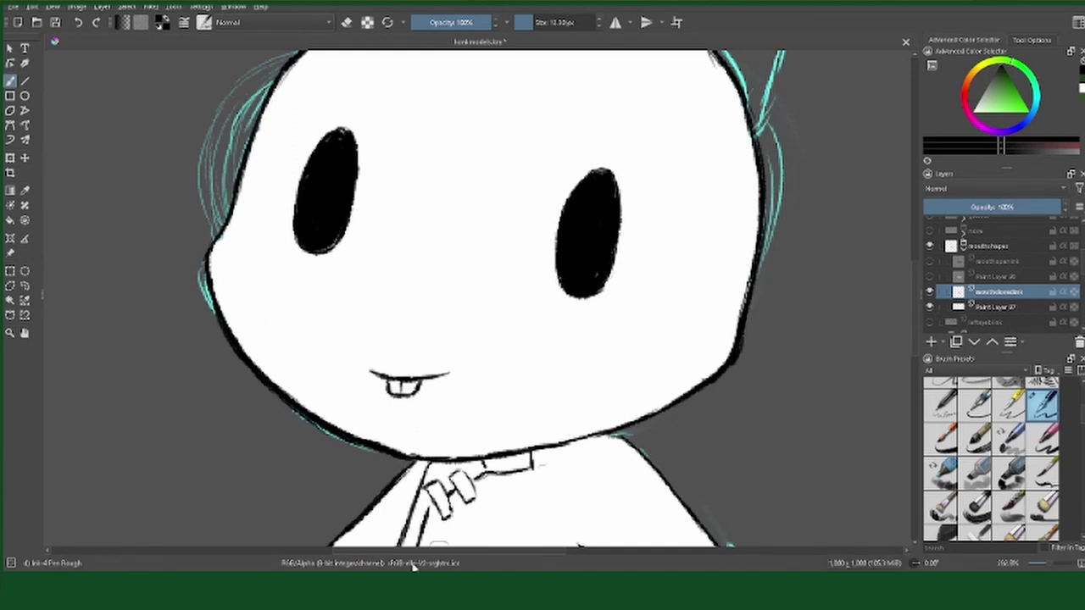
left_click(963, 246)
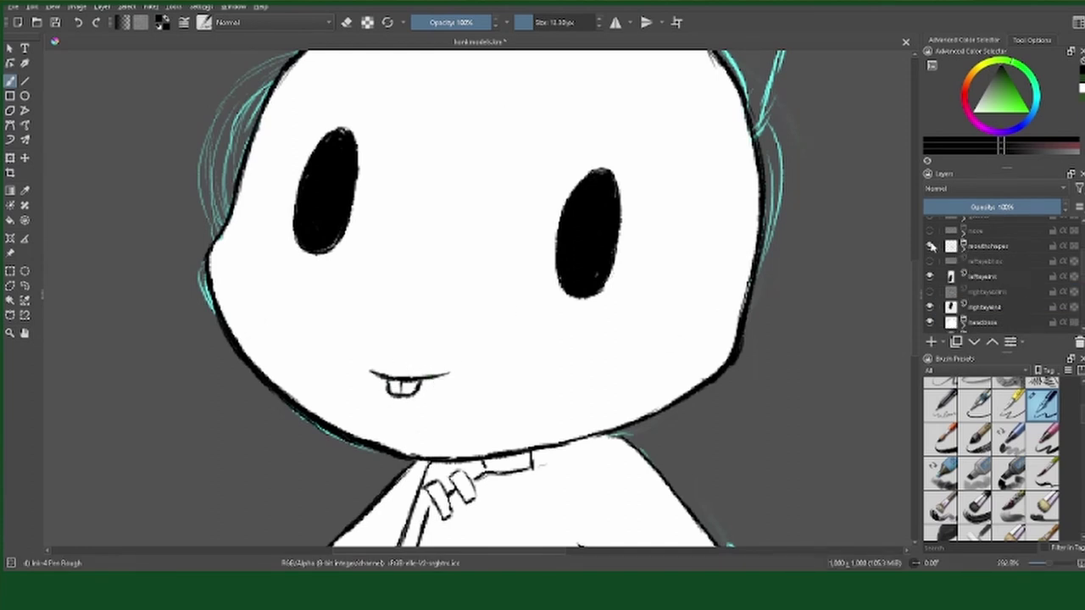
left_click(930, 246)
Step: Hide both eyes and select the headbaselines layer inside the headbase group
scroll(997, 280, "down", 1)
left_click(983, 264)
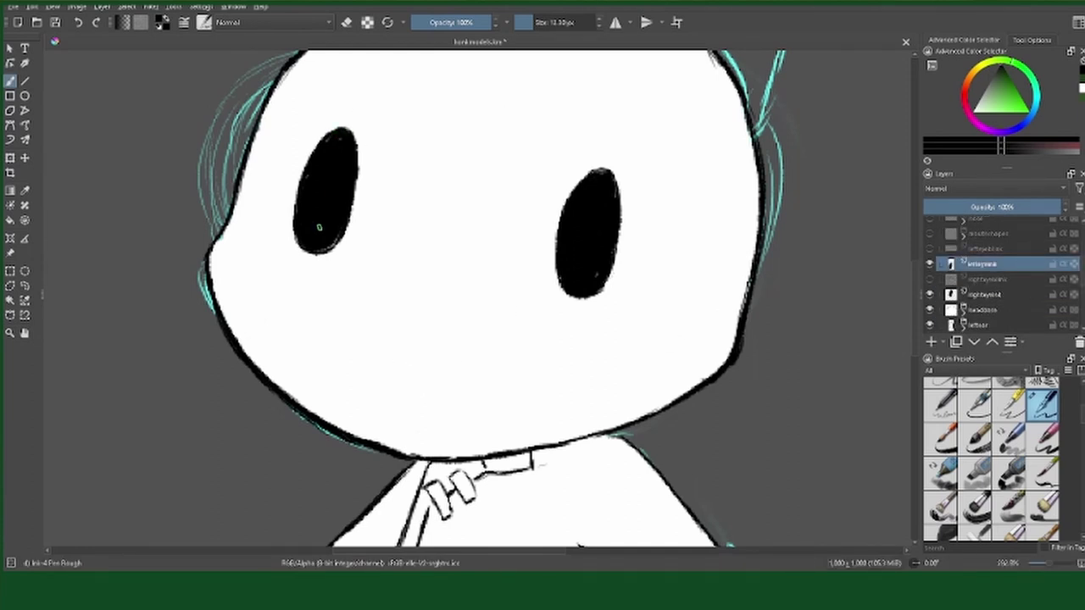
left_click(930, 264)
left_click(984, 294)
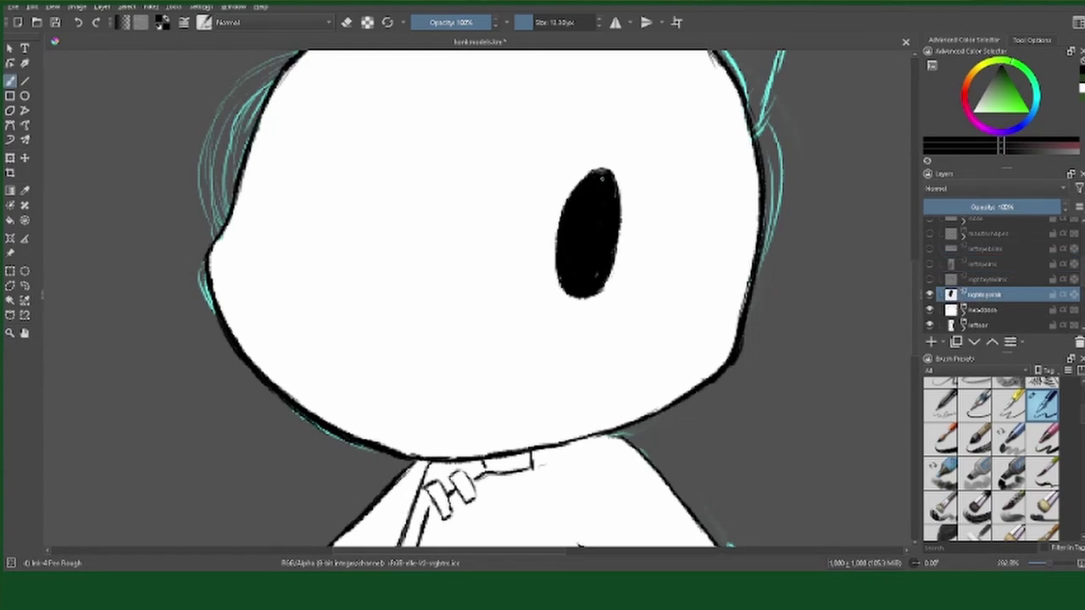
left_click(930, 294)
left_click(963, 309)
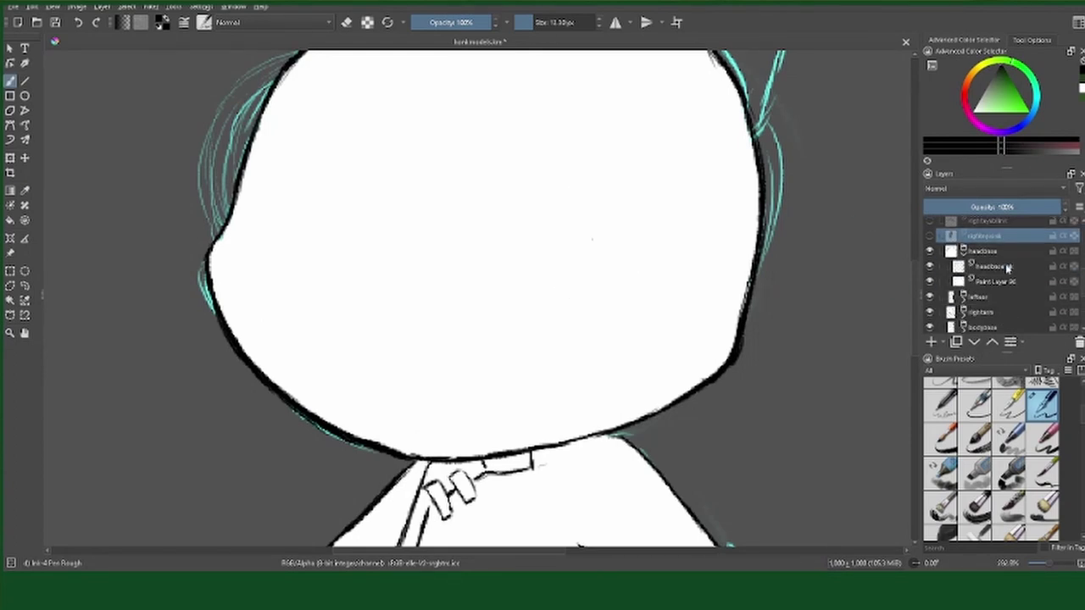
left_click(992, 266)
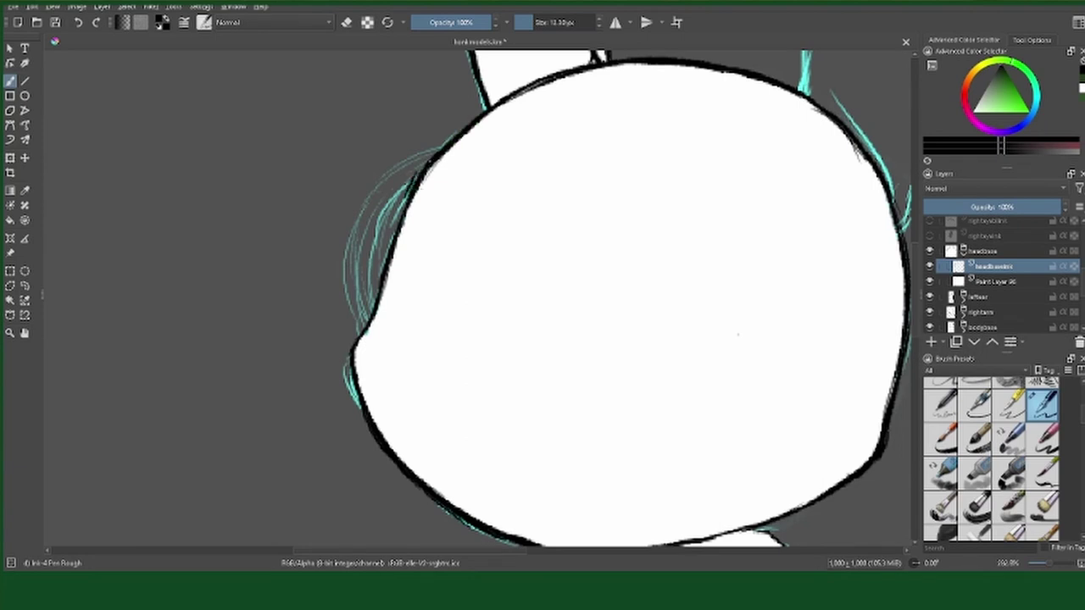
Step: Thicken the head's left outline with ink
mouse_move(424, 151)
left_mouse_down()
mouse_move(366, 331)
mouse_move(373, 415)
left_mouse_up()
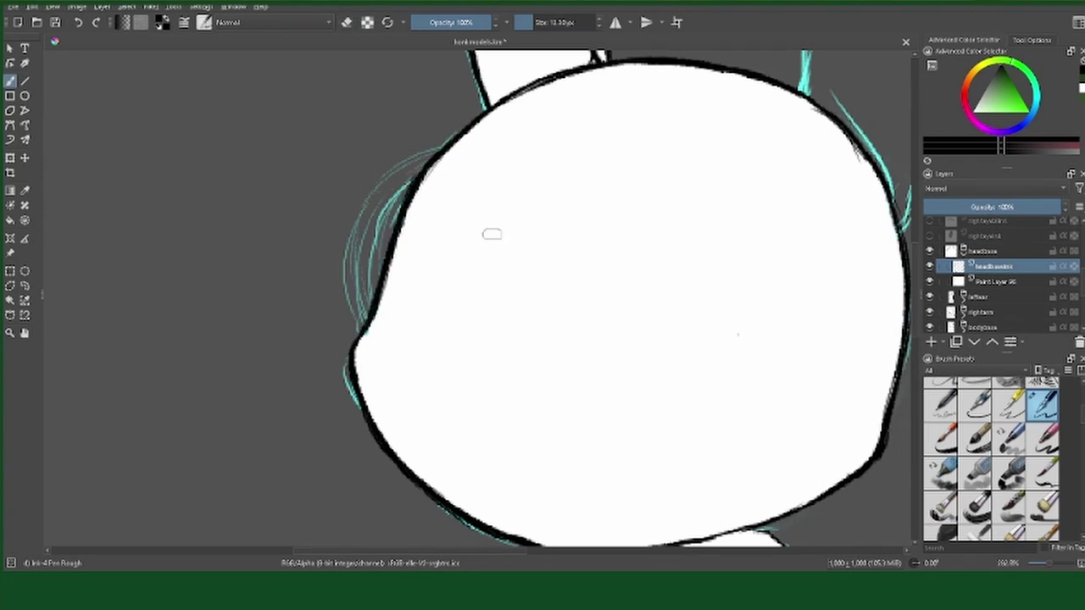
left_click_drag(492, 233, 407, 281)
mouse_move(703, 135)
left_mouse_down()
mouse_move(515, 127)
mouse_move(636, 284)
left_mouse_up()
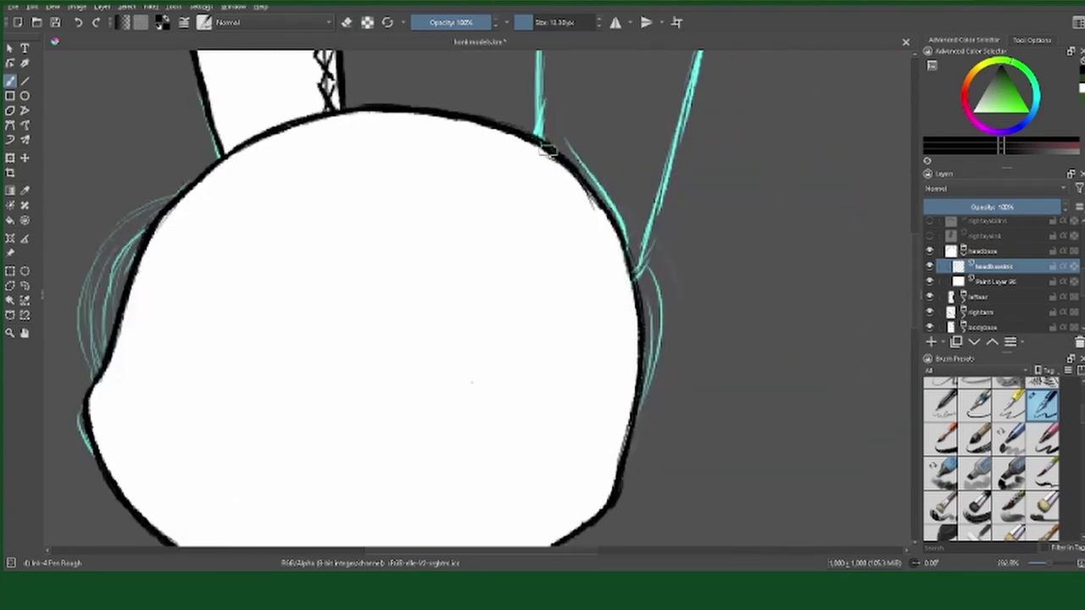
left_click_drag(472, 383, 465, 277)
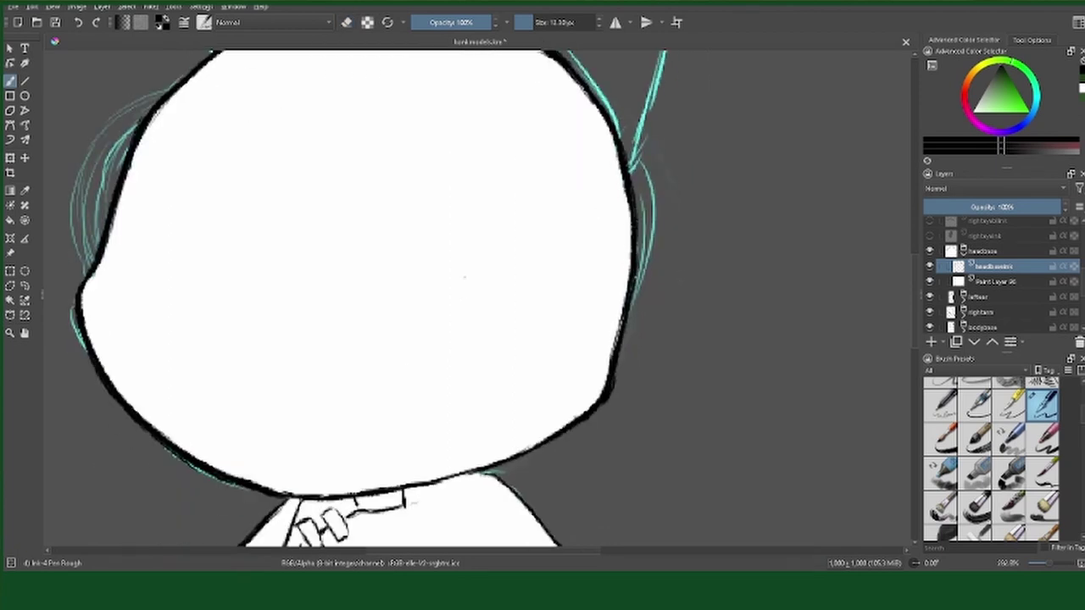
Step: Bolden the head's bottom outline and collar, then hide the head and select the left ear ink
left_click_drag(475, 424, 491, 382)
left_click_drag(519, 419, 754, 292)
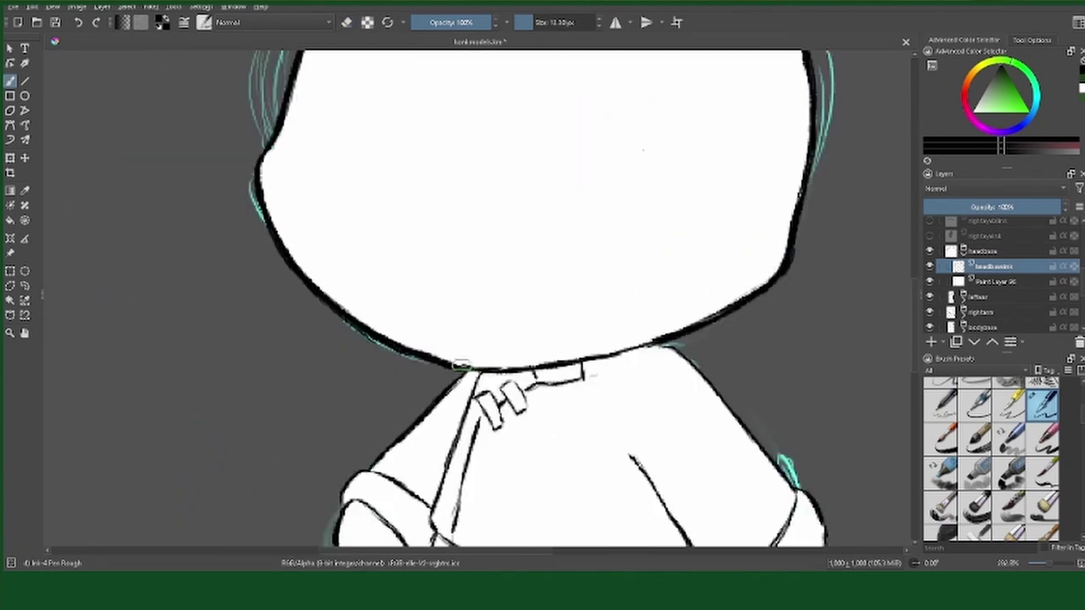
mouse_move(449, 372)
left_mouse_down()
mouse_move(586, 363)
mouse_move(529, 363)
left_mouse_up()
key("e")
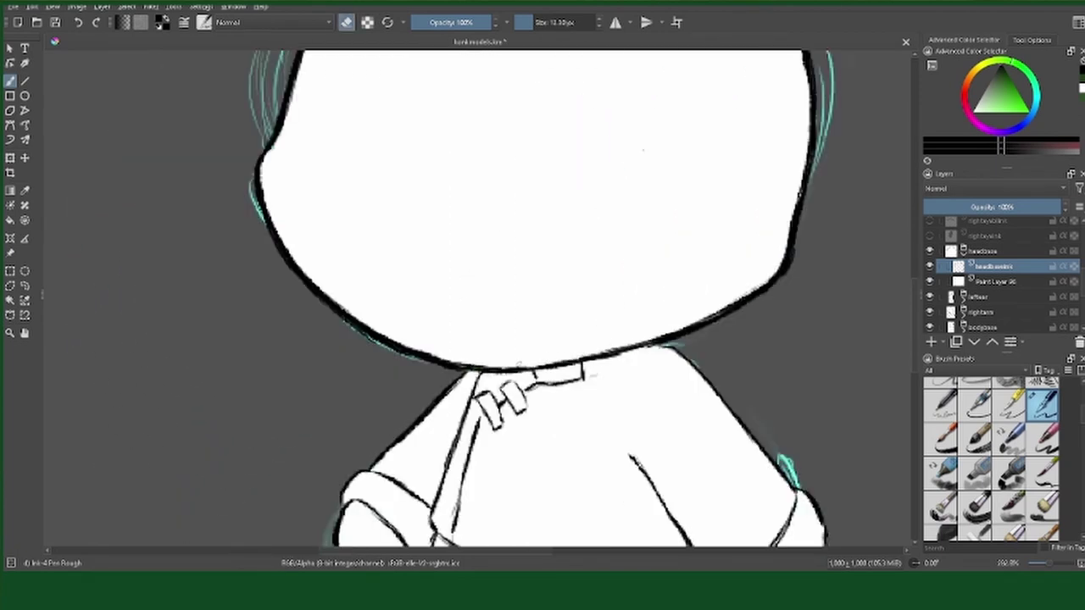
mouse_move(618, 272)
left_mouse_down()
mouse_move(670, 373)
mouse_move(620, 386)
left_mouse_up()
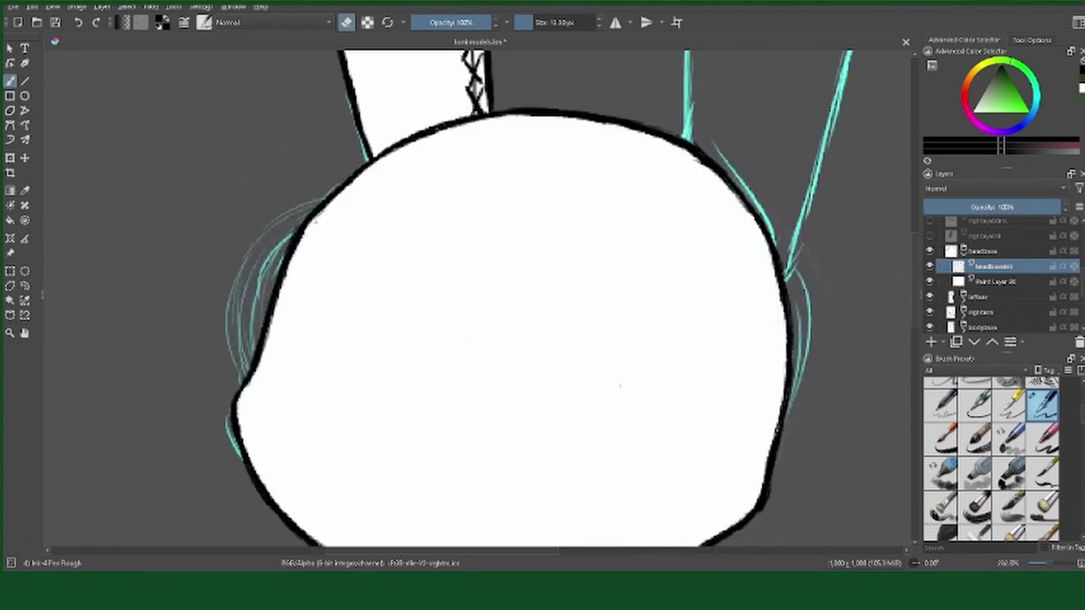
key("5")
left_click(930, 251)
left_click(987, 282)
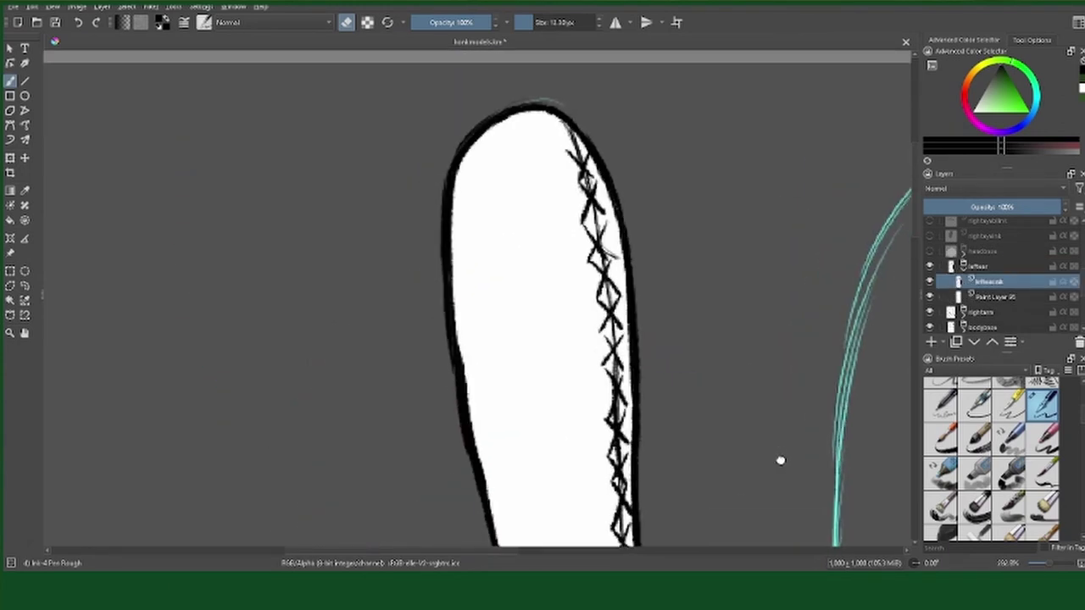
Step: Hide the left ear and make the right arm's ink layer active
left_click(930, 266)
left_click(992, 296)
left_click(930, 328)
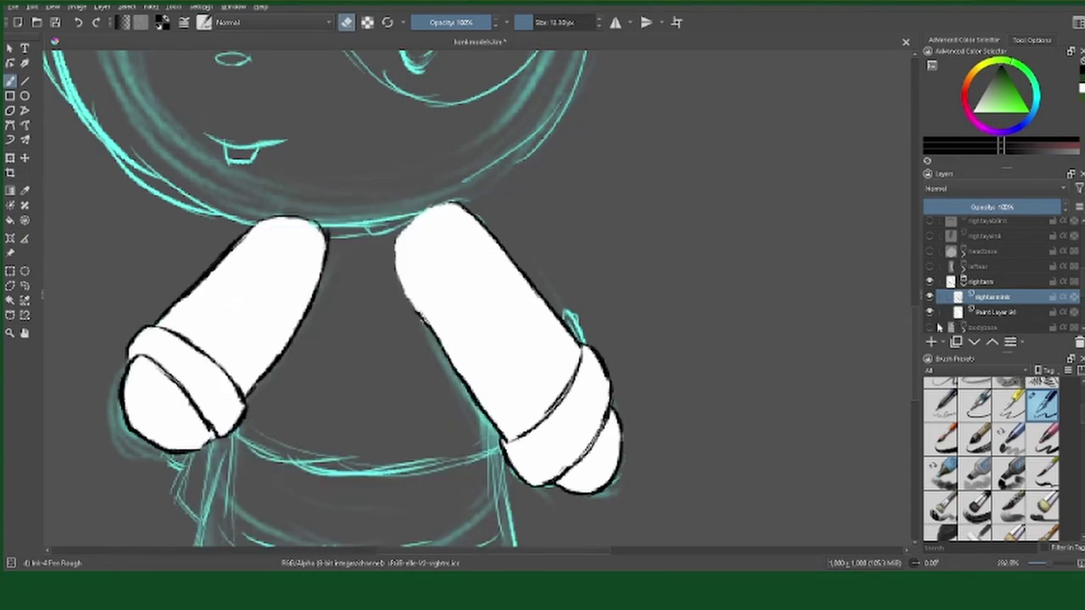
key("e")
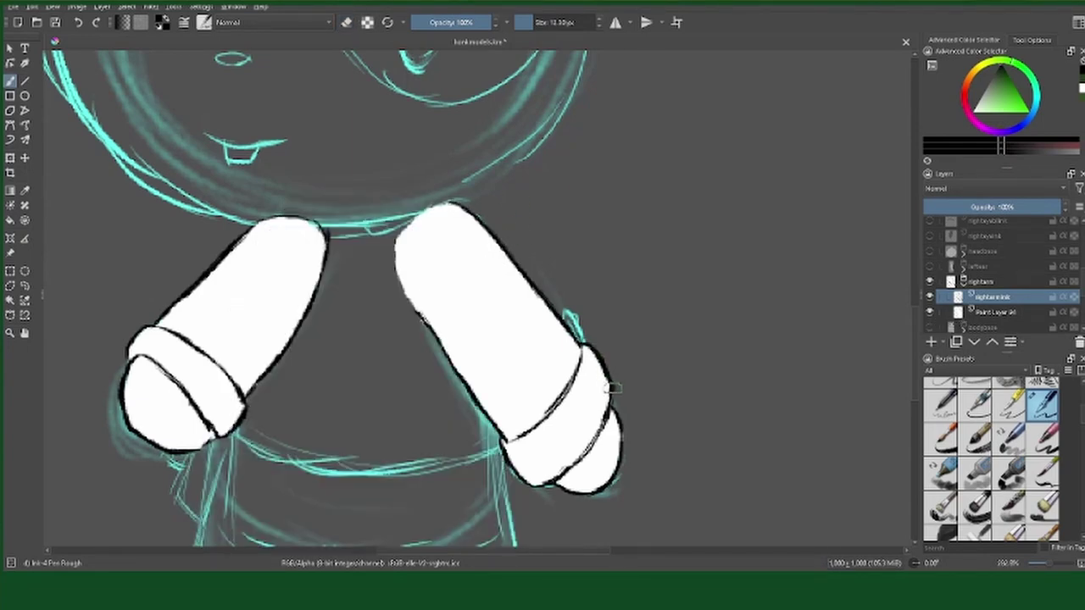
key("e")
key("e")
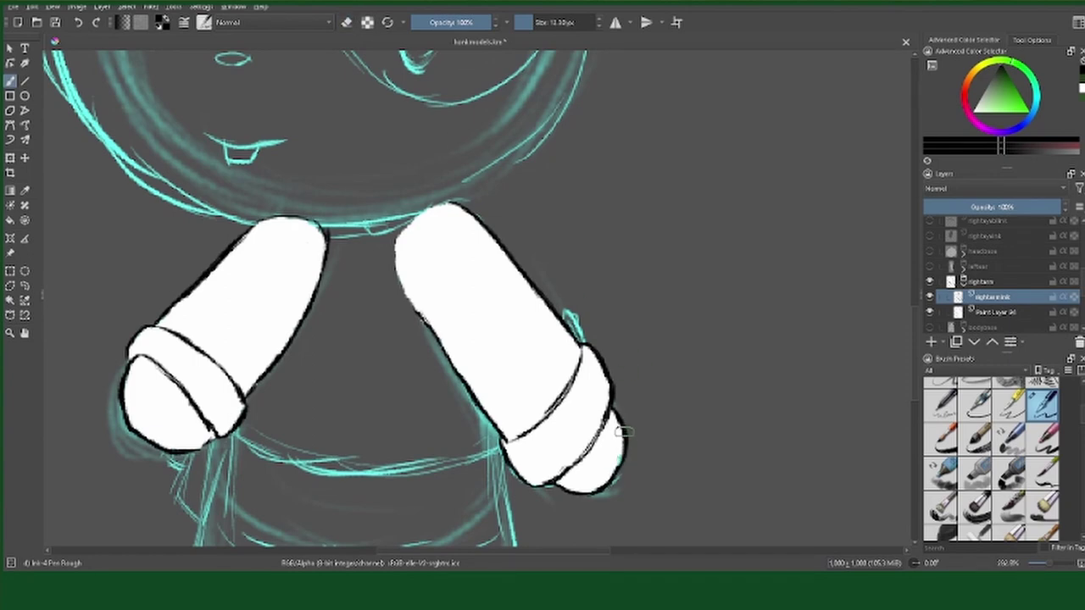
Step: Erase part of the right arm's inner seam, bolden its right edge, then show the body instead
key("e")
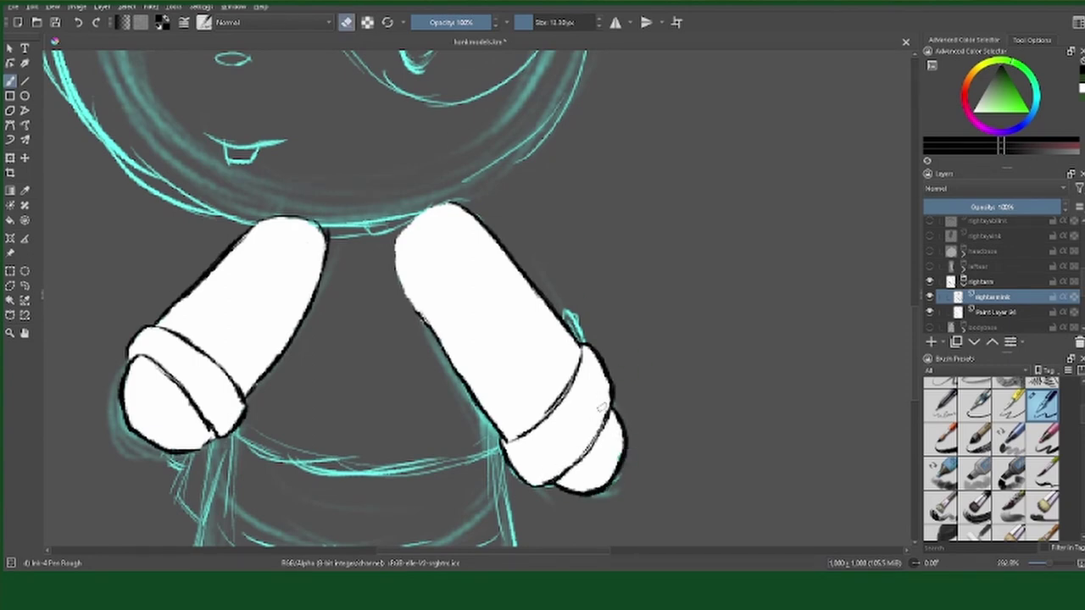
left_click_drag(547, 409, 570, 377)
key("e")
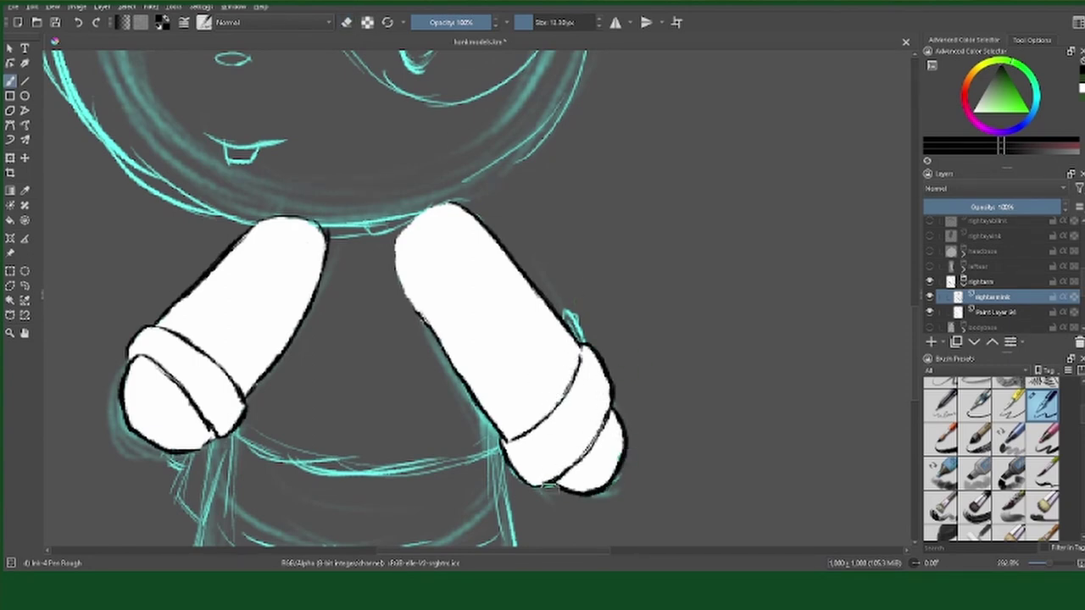
key("e")
key("e")
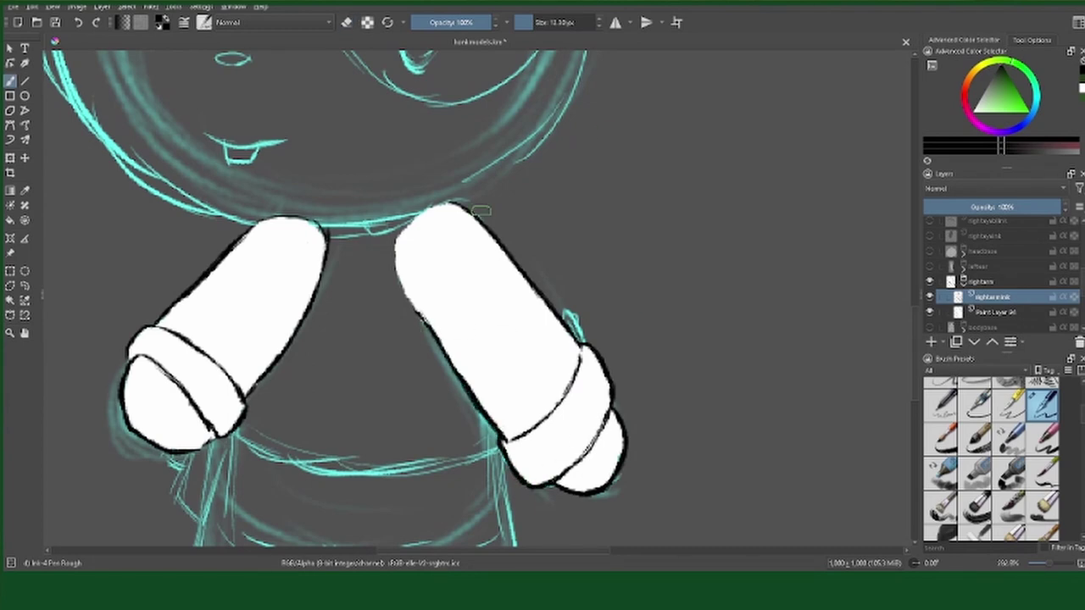
left_click_drag(481, 211, 568, 334)
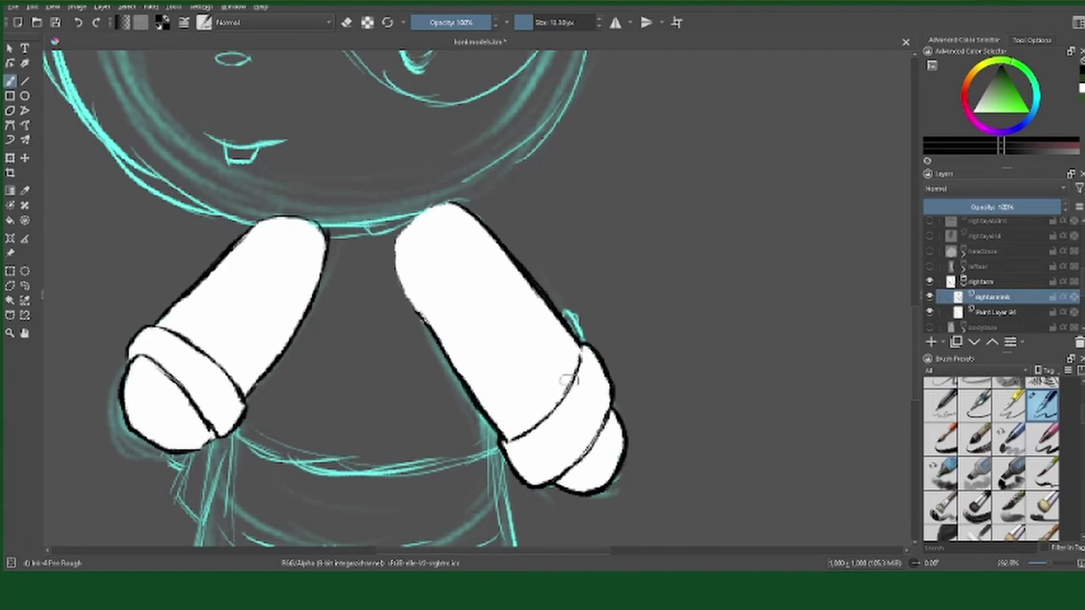
left_click_drag(557, 381, 648, 340)
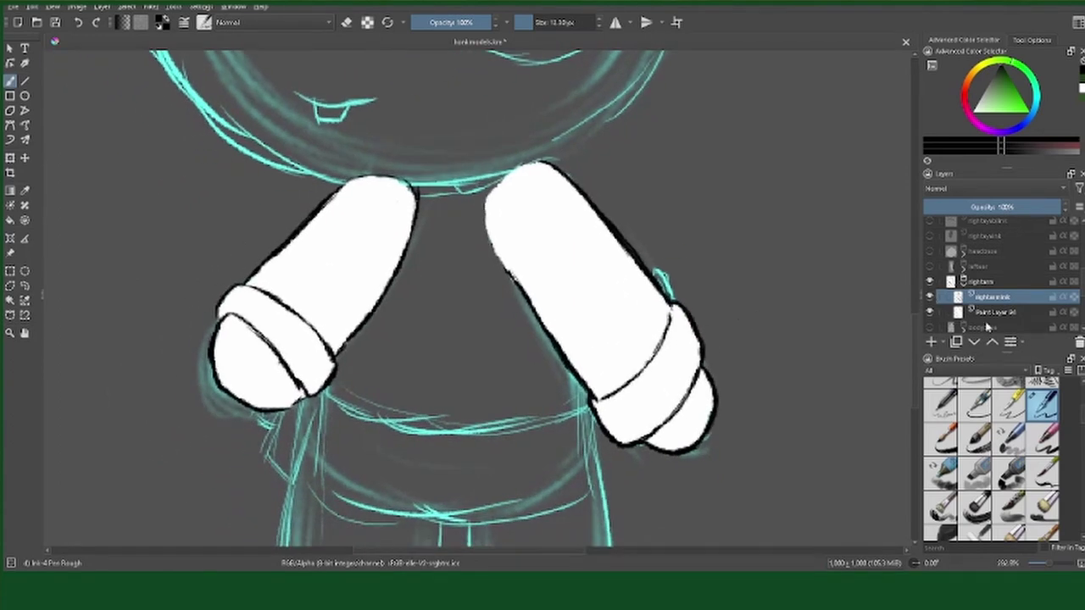
left_click(930, 282)
left_click(930, 296)
Step: On bodybaseink, ink bold lines down the torso's right edge and right leg's outer edge
left_click(991, 312)
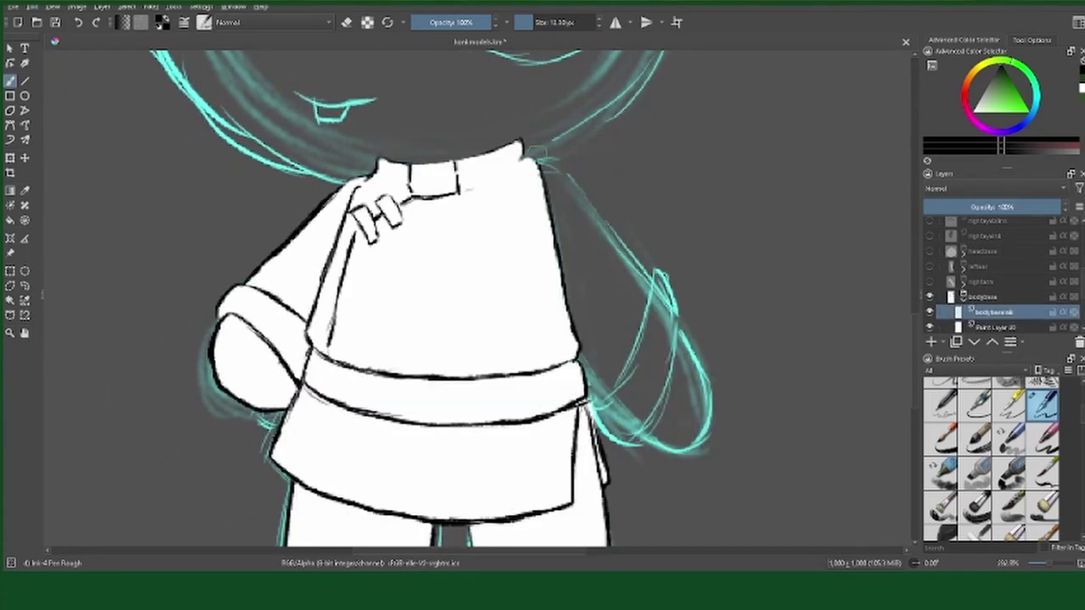
mouse_move(524, 142)
left_mouse_down()
mouse_move(553, 209)
mouse_move(600, 449)
left_mouse_up()
scroll(630, 477, "down", 5)
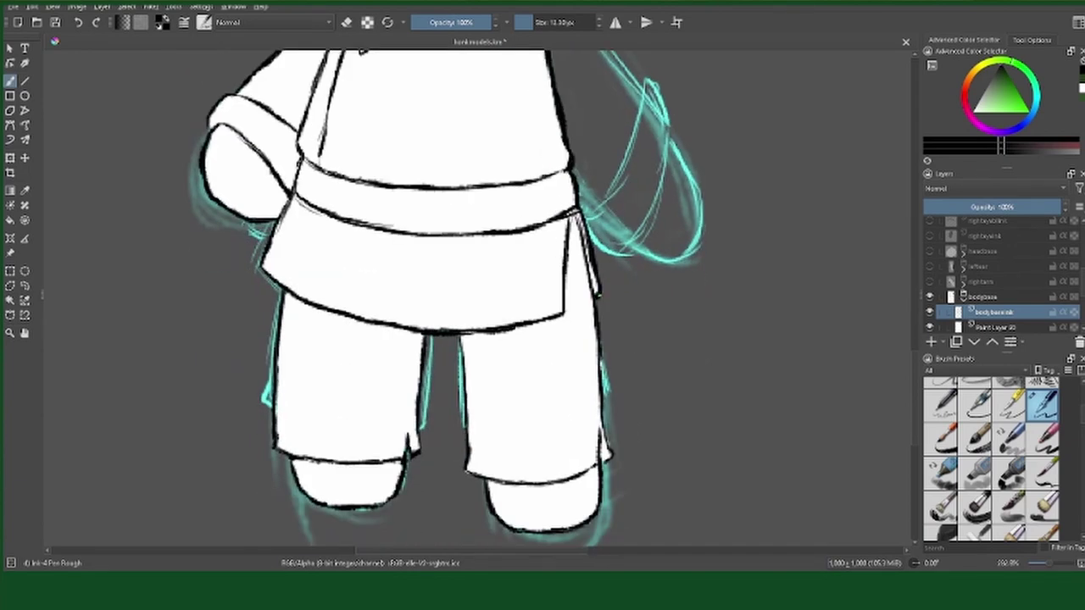
left_click_drag(600, 358, 604, 467)
scroll(659, 439, "down", 2)
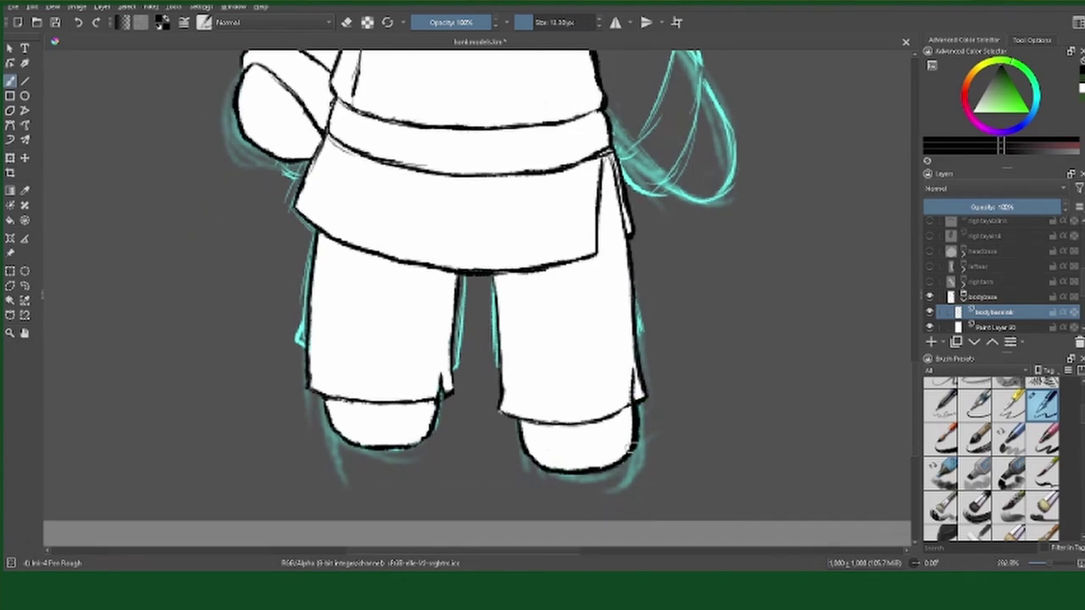
scroll(526, 434, "up", 1)
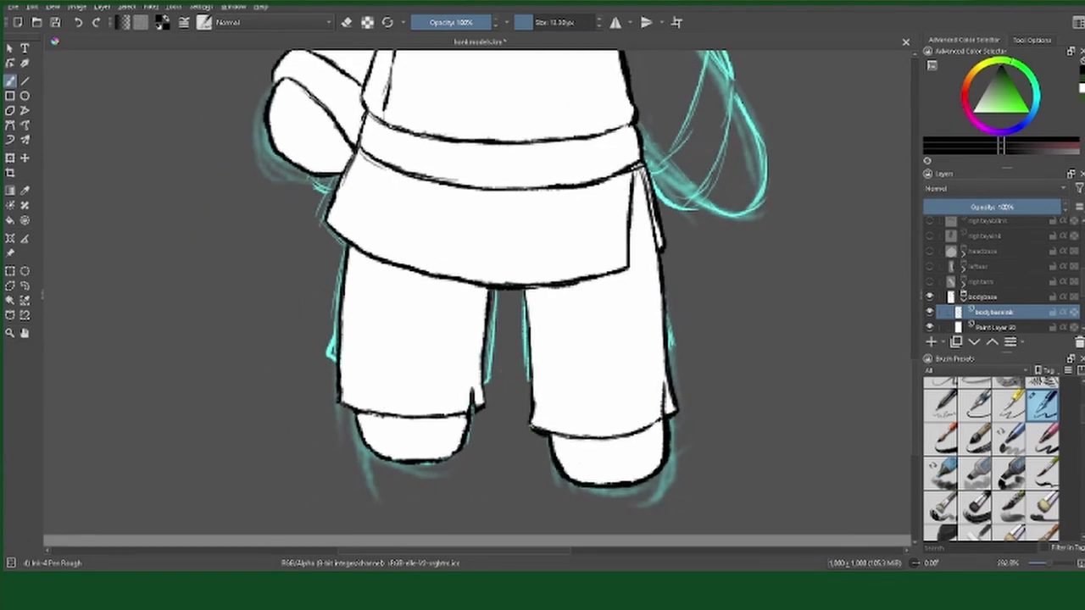
Step: Darken the right leg's inner and left leg's outer edges, then hide the body and select leftarmink
mouse_move(522, 288)
left_mouse_down()
mouse_move(531, 409)
mouse_move(412, 462)
left_mouse_up()
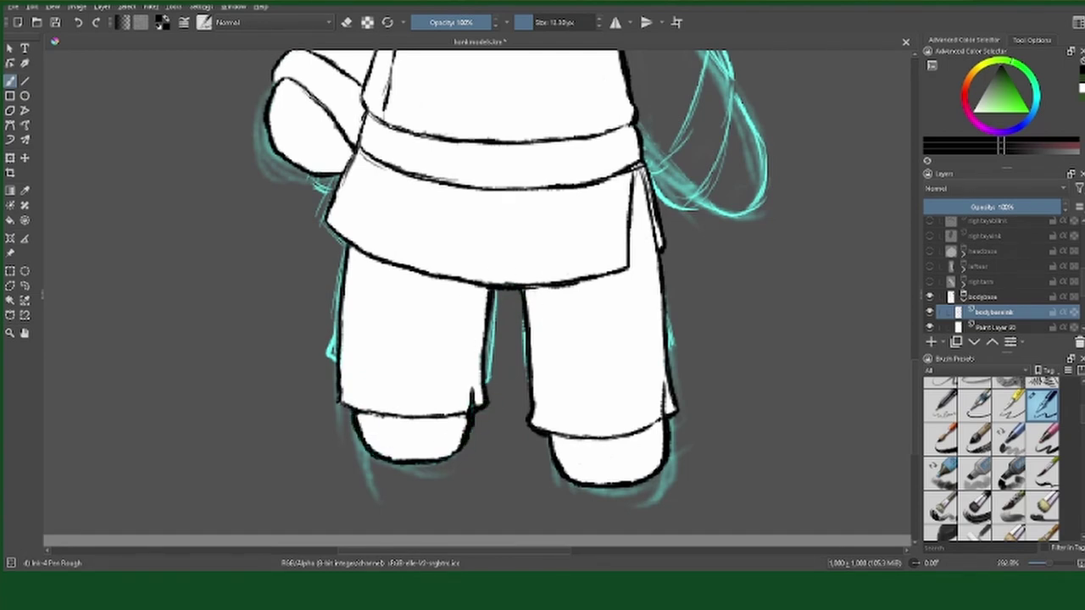
left_click_drag(354, 245, 340, 379)
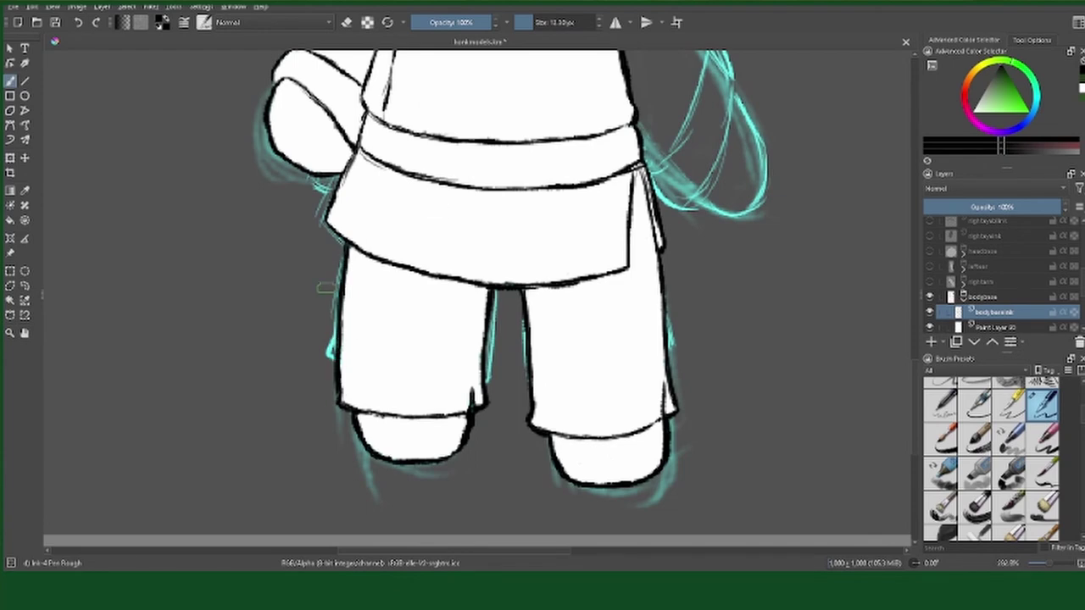
scroll(324, 288, "up", 2)
scroll(399, 335, "up", 2)
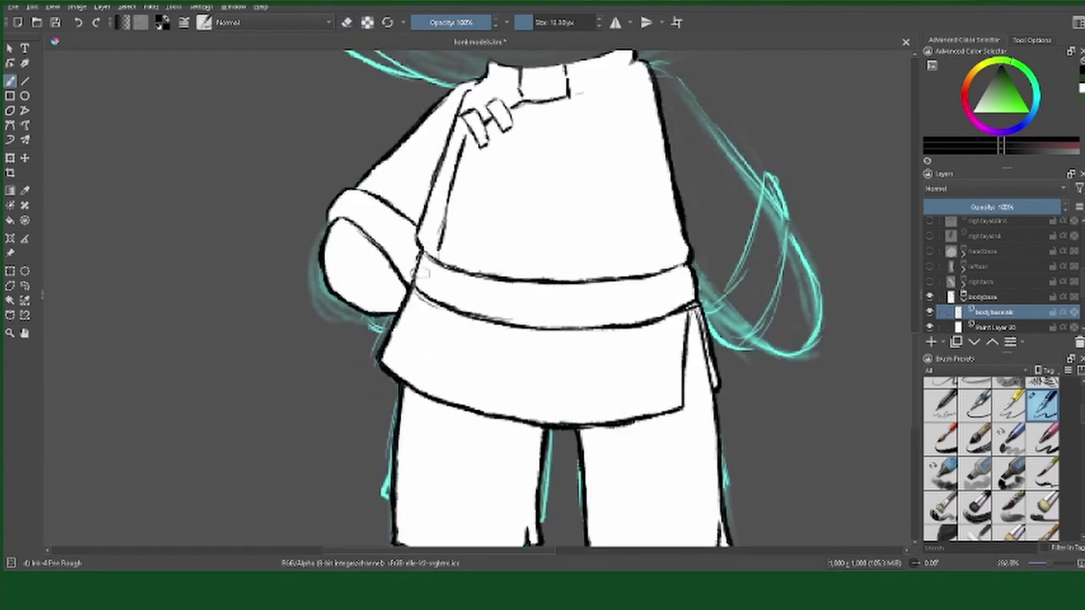
scroll(419, 273, "up", 1)
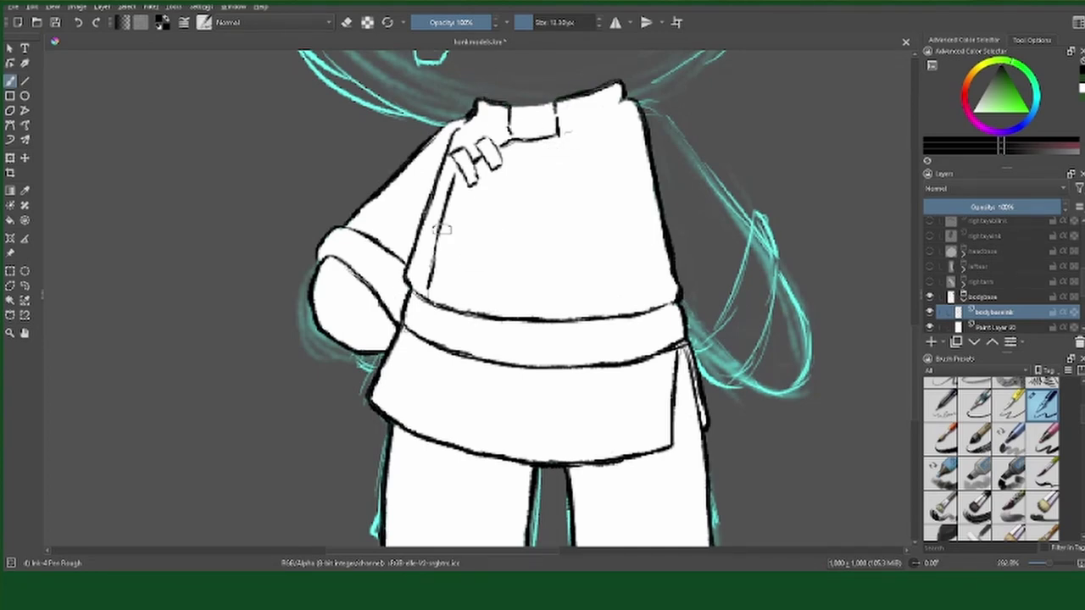
key("e")
scroll(475, 356, "down", 1)
scroll(509, 390, "down", 1)
scroll(689, 379, "up", 3)
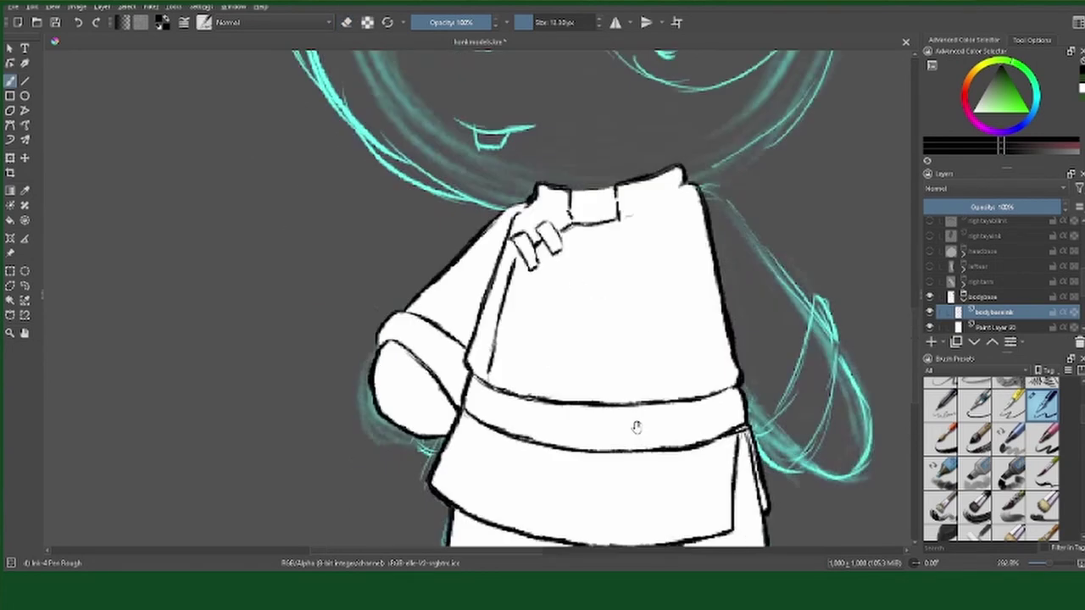
scroll(632, 427, "up", 1)
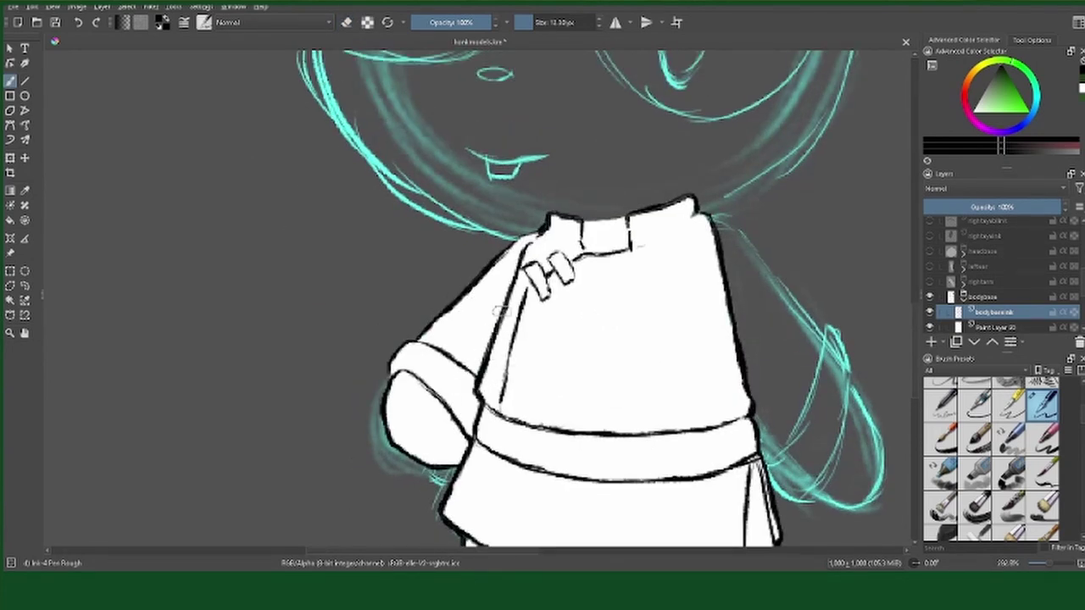
left_click(930, 296)
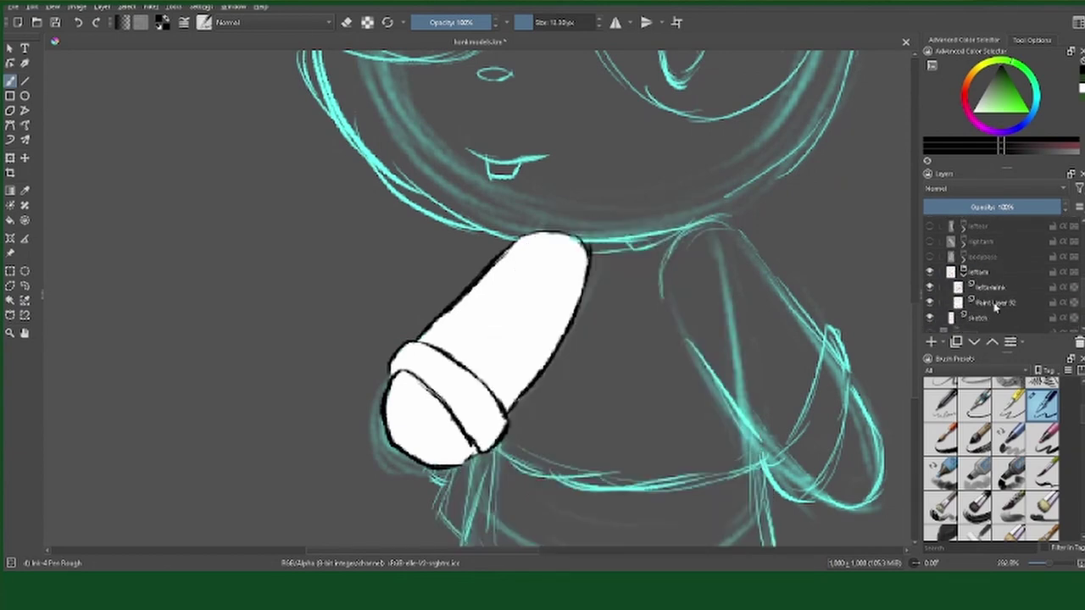
left_click(988, 288)
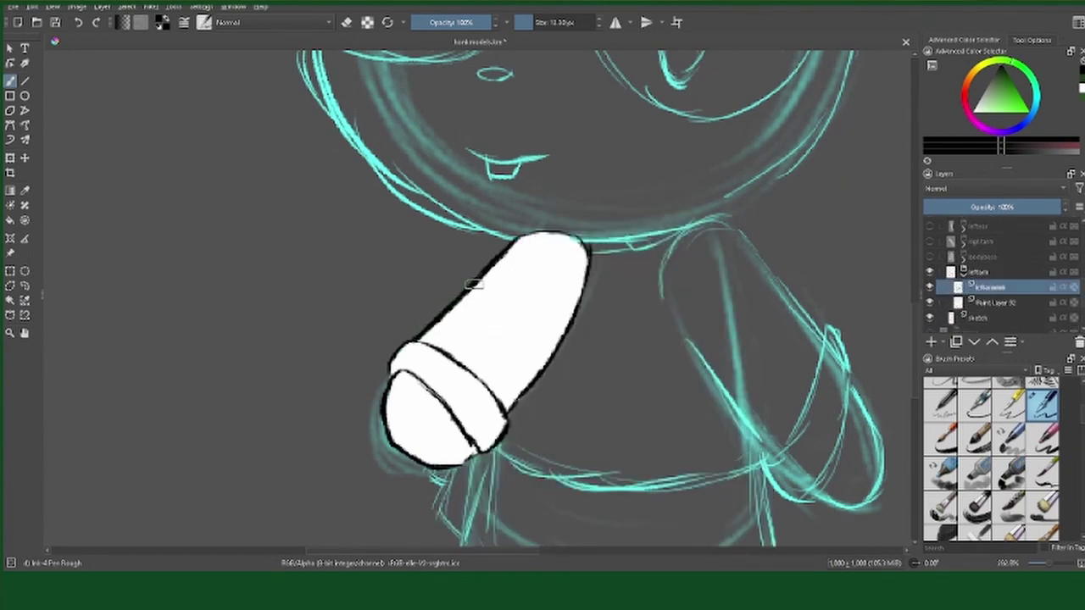
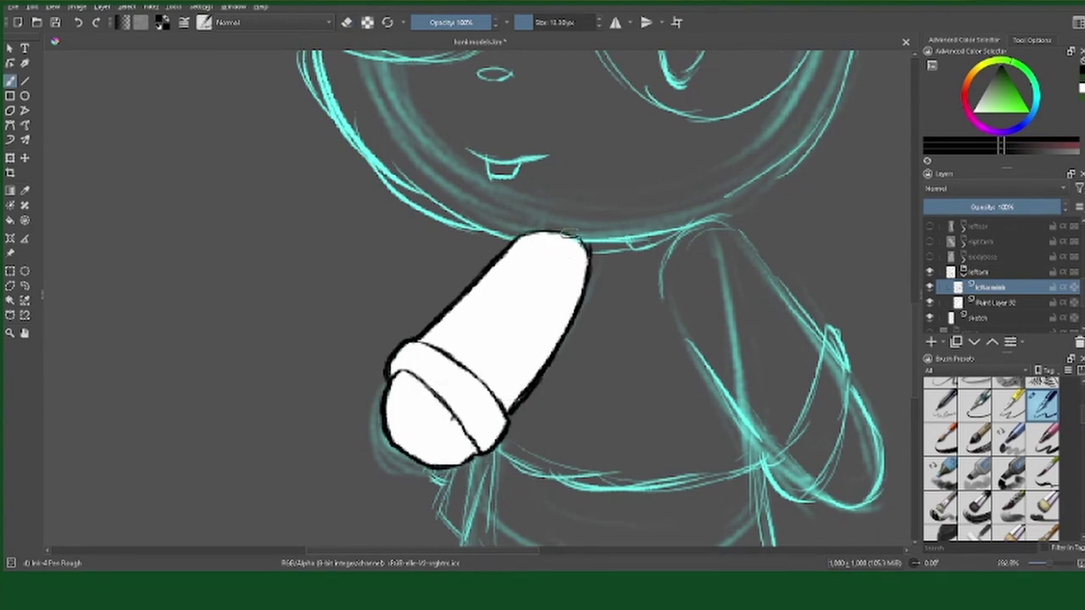
Step: Return to the arm line-art layer and switch the brush to eraser
left_click(1000, 303)
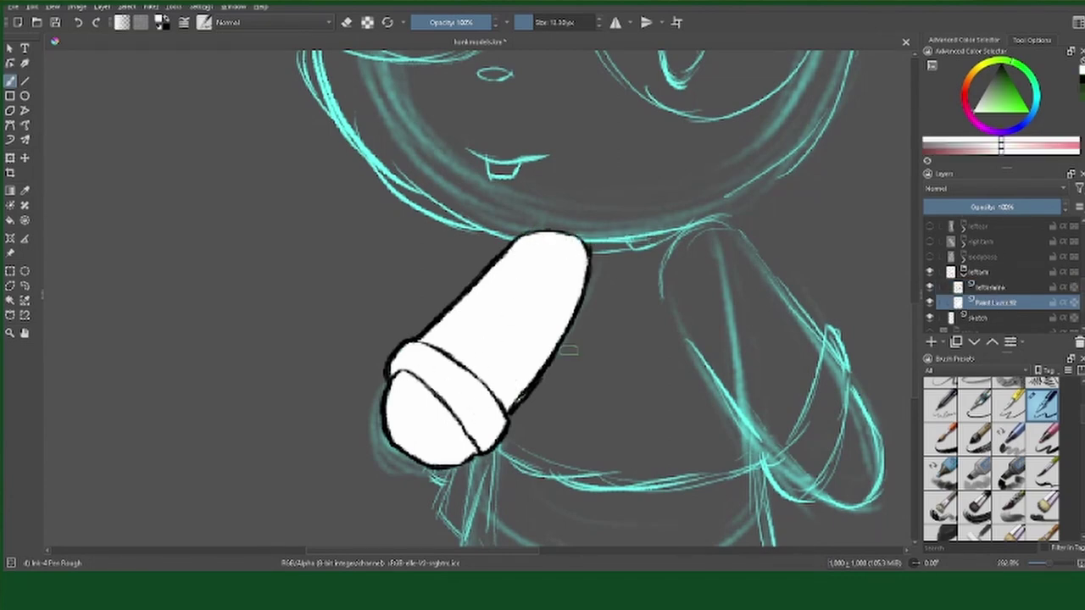
key("Page_Up")
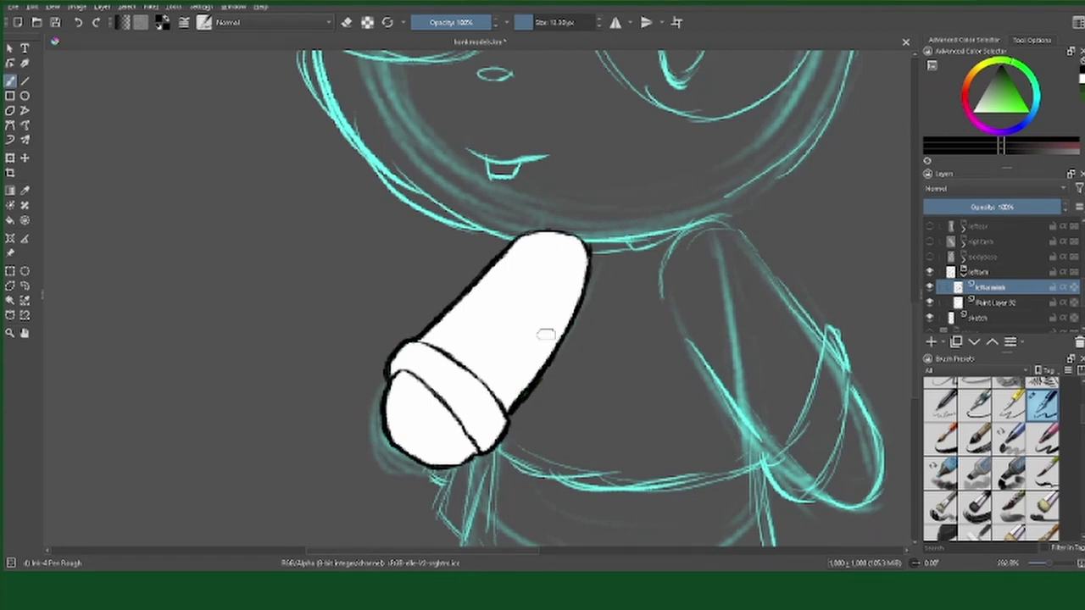
key("e")
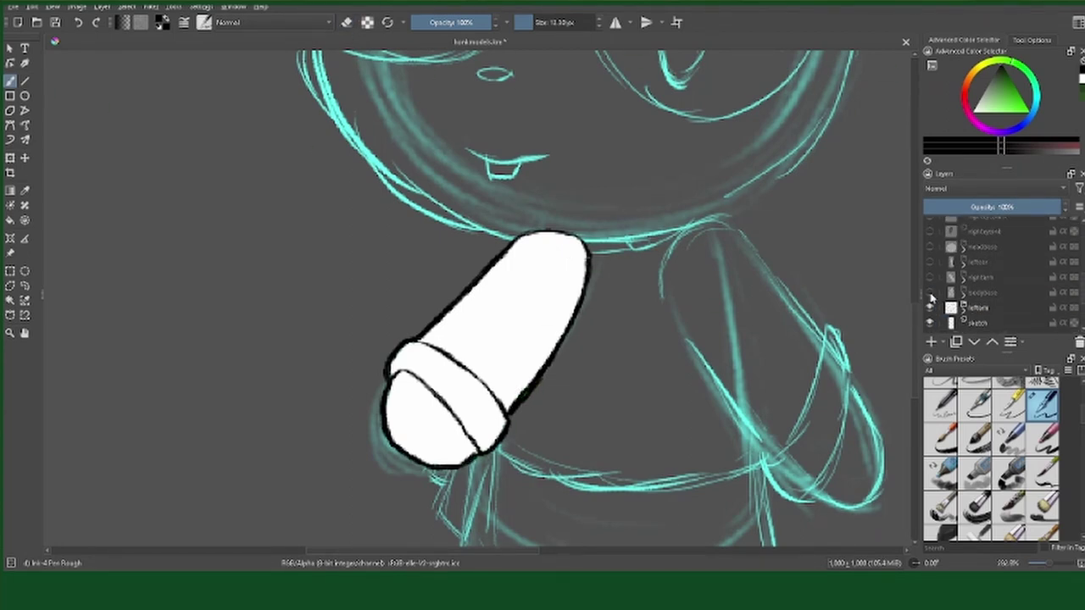
Step: Show the full inked bunny, nose, mouth, glasses and open left eye; hide the blinking right eye
left_click(933, 275)
left_click(930, 246)
left_click(930, 217)
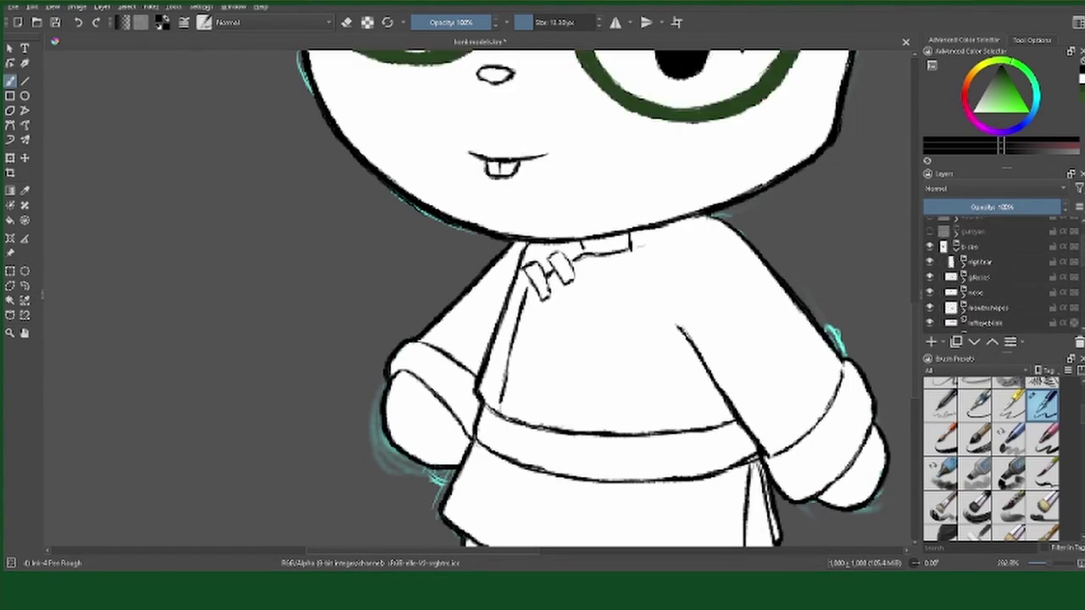
scroll(941, 280, "up", 1)
left_click(930, 292)
left_click(930, 307)
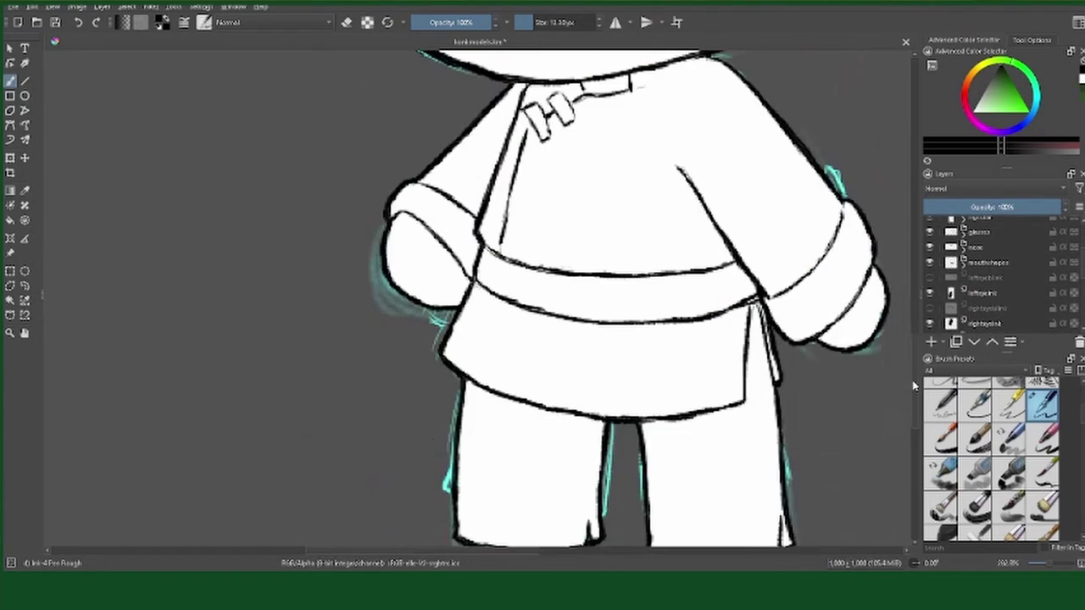
scroll(901, 221, "up", 2)
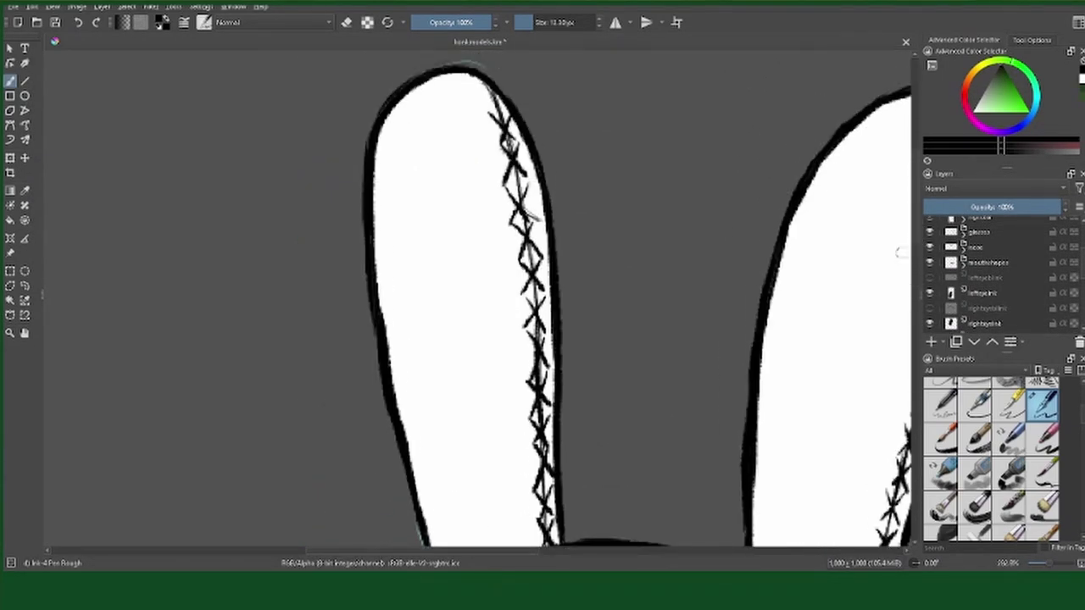
scroll(551, 555, "right", 3)
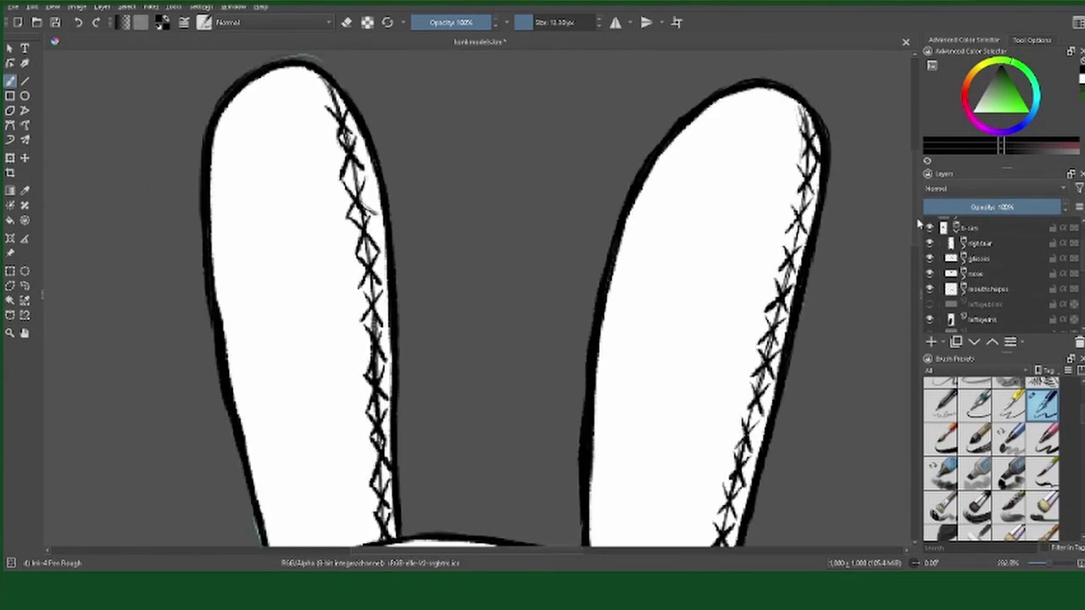
scroll(981, 285, "up", 3)
Step: Add and rename a colour layer in the rightear group, then pick pale yellow
left_click(951, 281)
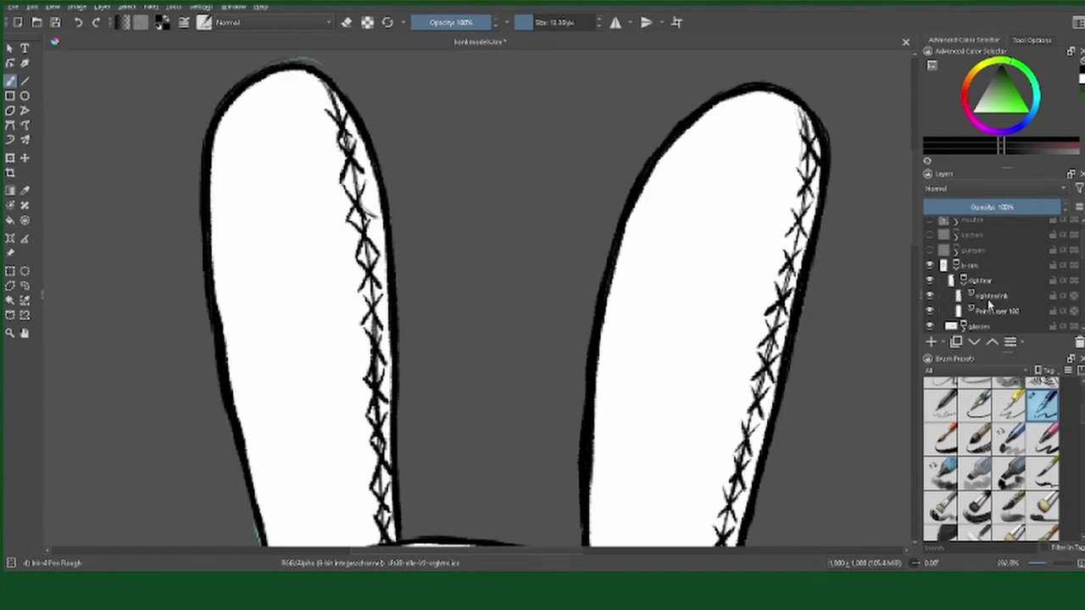
left_click(988, 311)
double_click(992, 310)
type("rightearcolo")
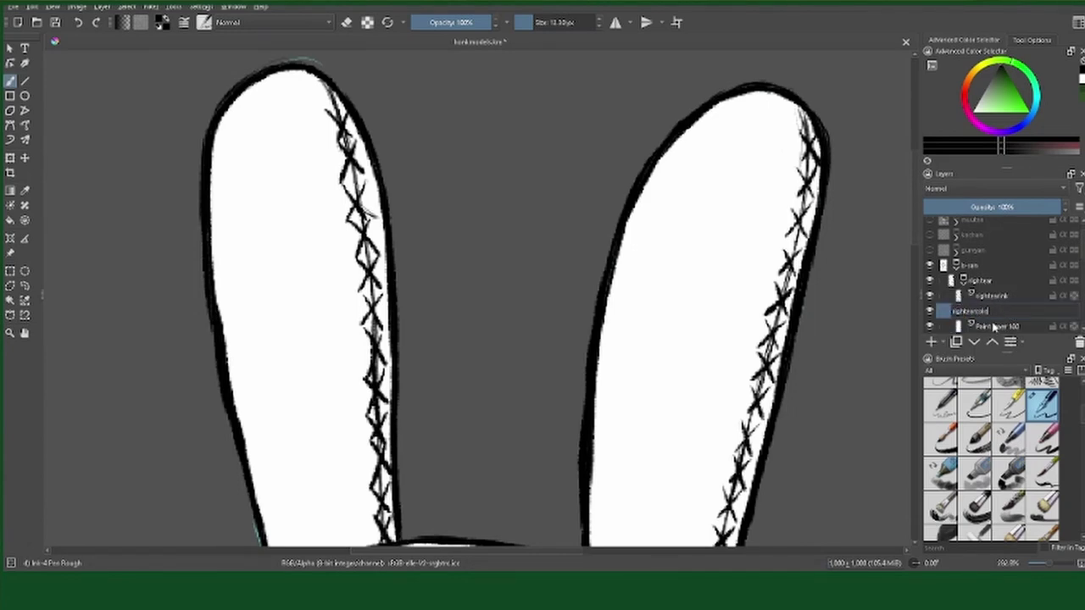
key("Return")
left_click(990, 115)
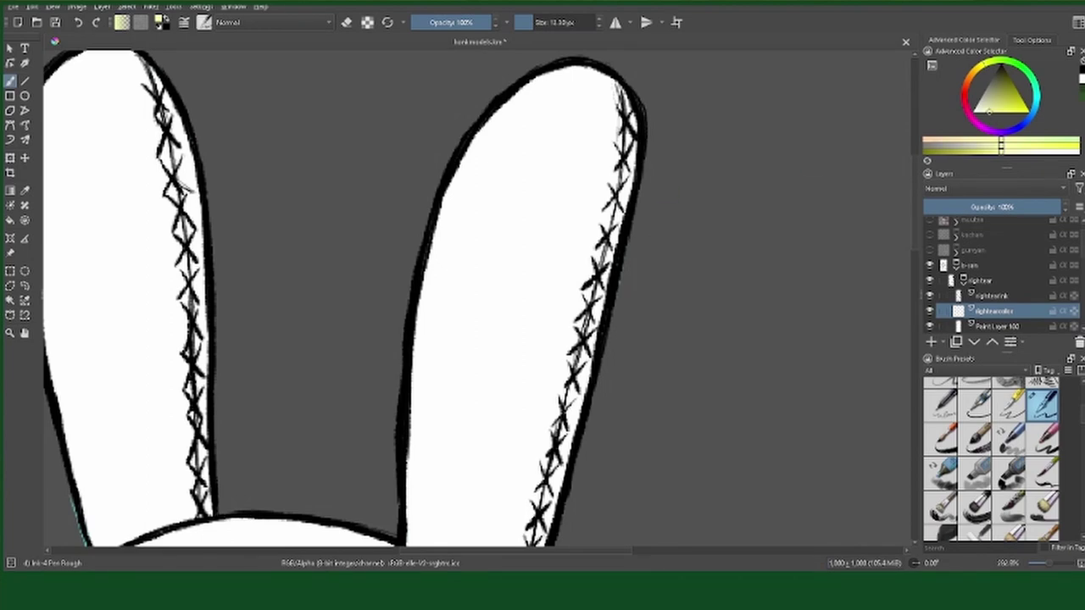
Step: Paint pale yellow along the right ear's stitches with Charcoal Pencil Medium
key("slash")
left_click_drag(638, 119, 636, 132)
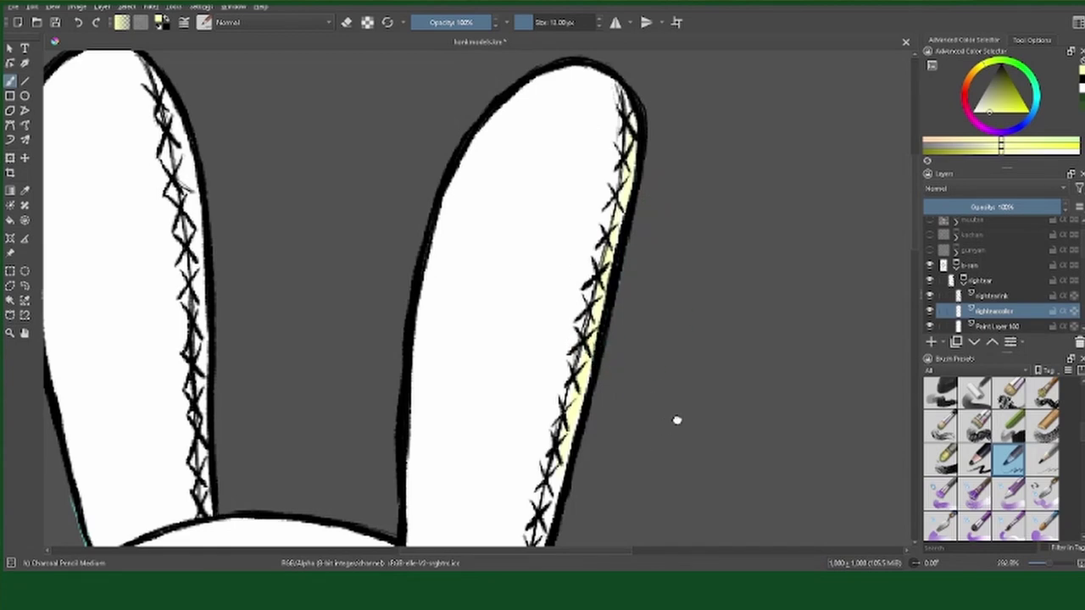
scroll(677, 419, "down", 1)
scroll(670, 365, "down", 3)
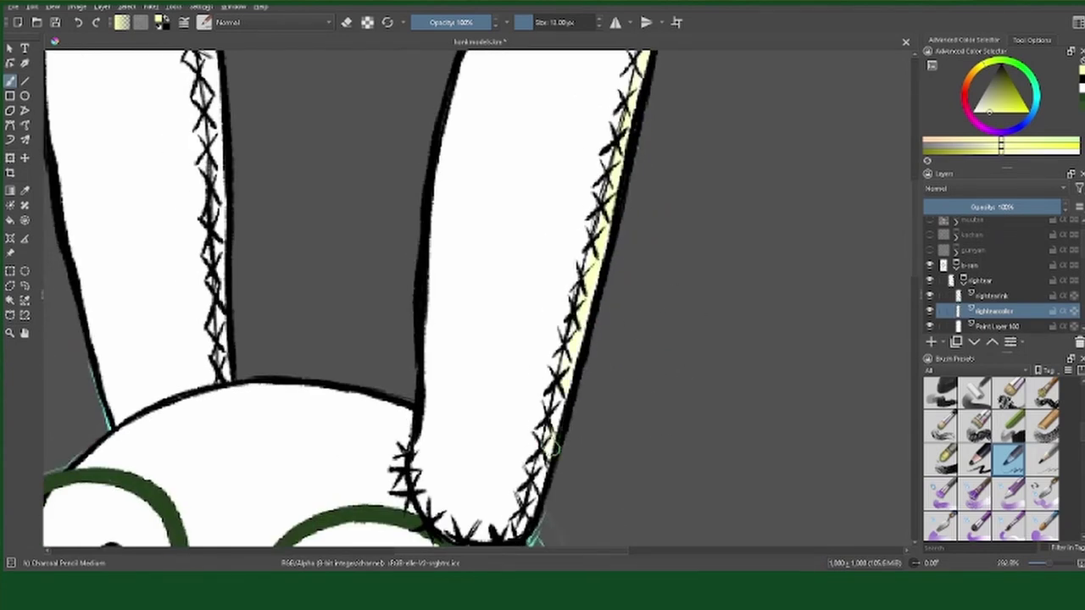
scroll(624, 109, "up", 3)
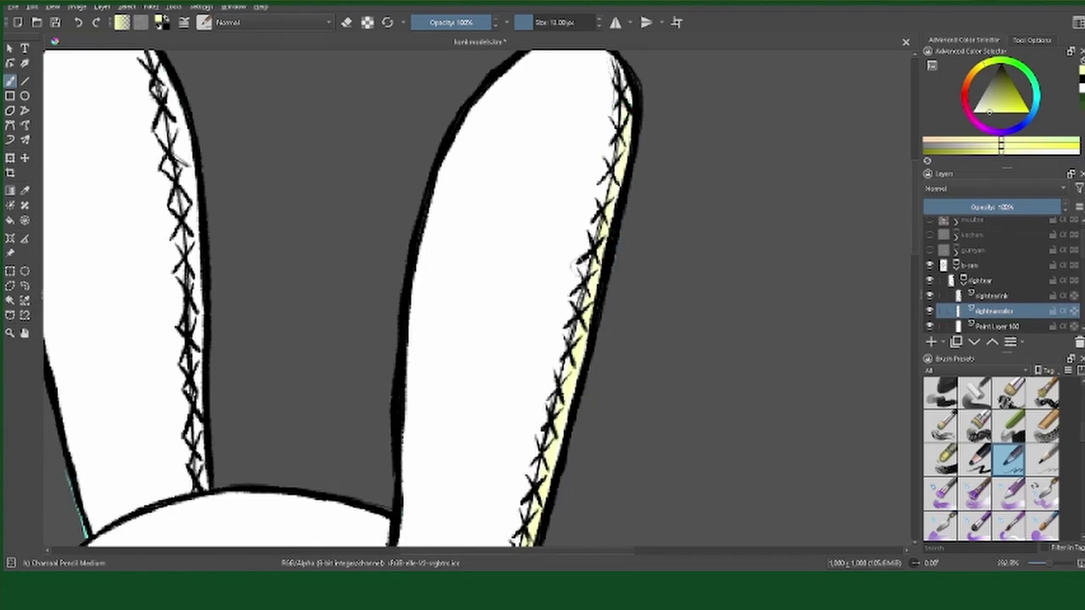
scroll(617, 170, "down", 2)
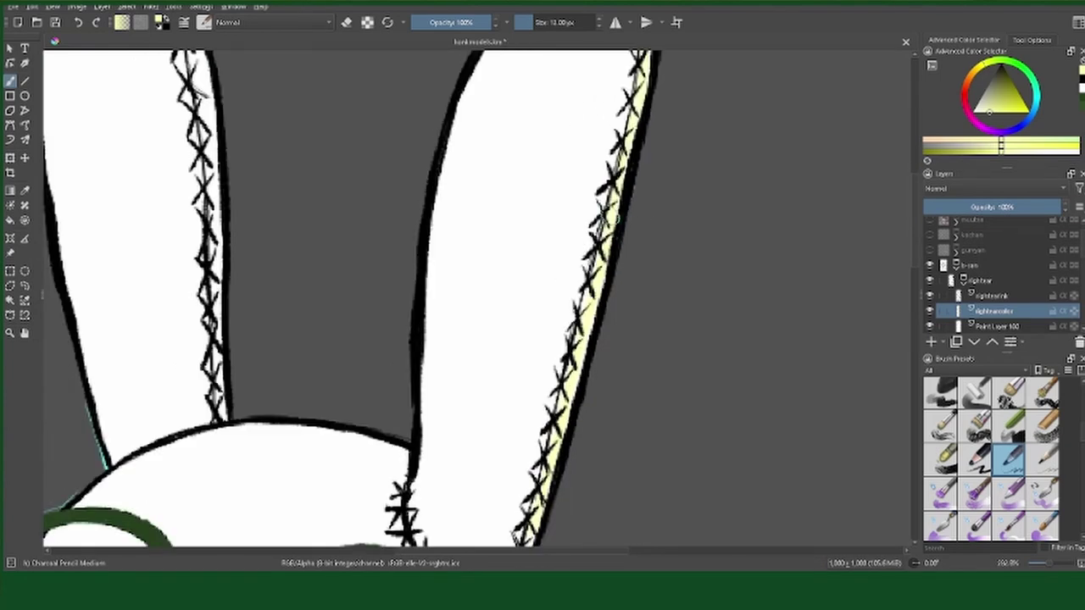
scroll(511, 421, "down", 1)
scroll(521, 415, "up", 2)
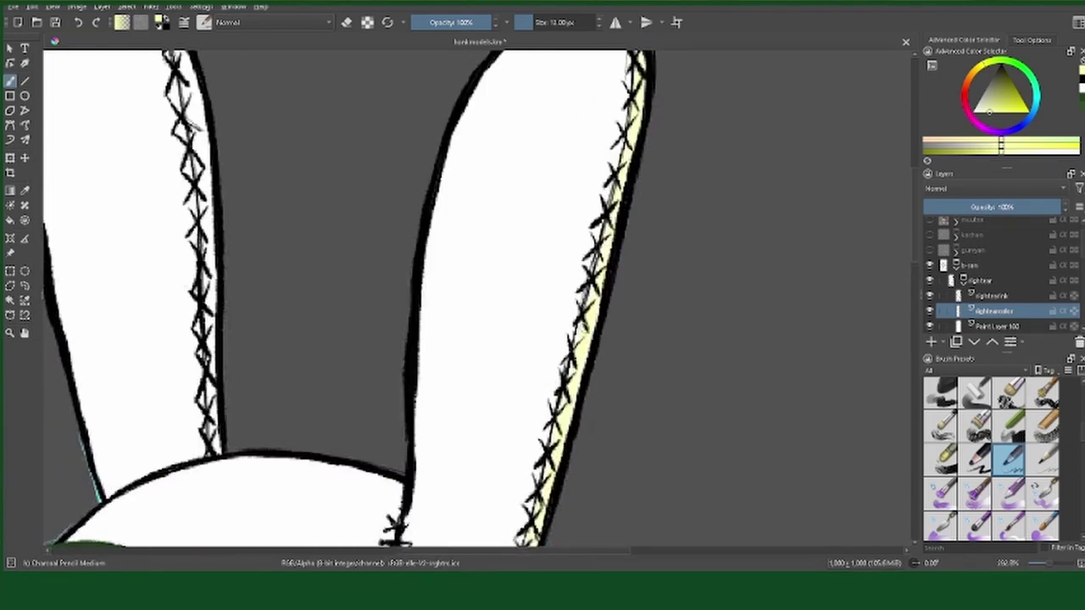
scroll(621, 279, "down", 2)
scroll(632, 197, "up", 3)
scroll(1007, 321, "down", 1)
scroll(1007, 320, "down", 2)
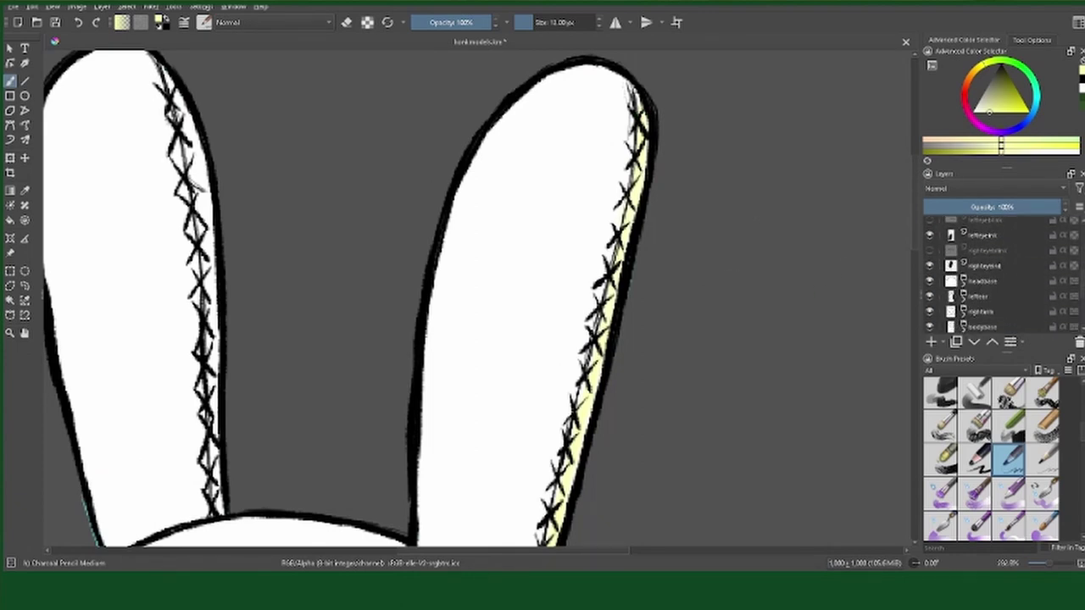
Step: Expand the leftear group and rename its paint layer to leftearcolor
left_click(941, 296)
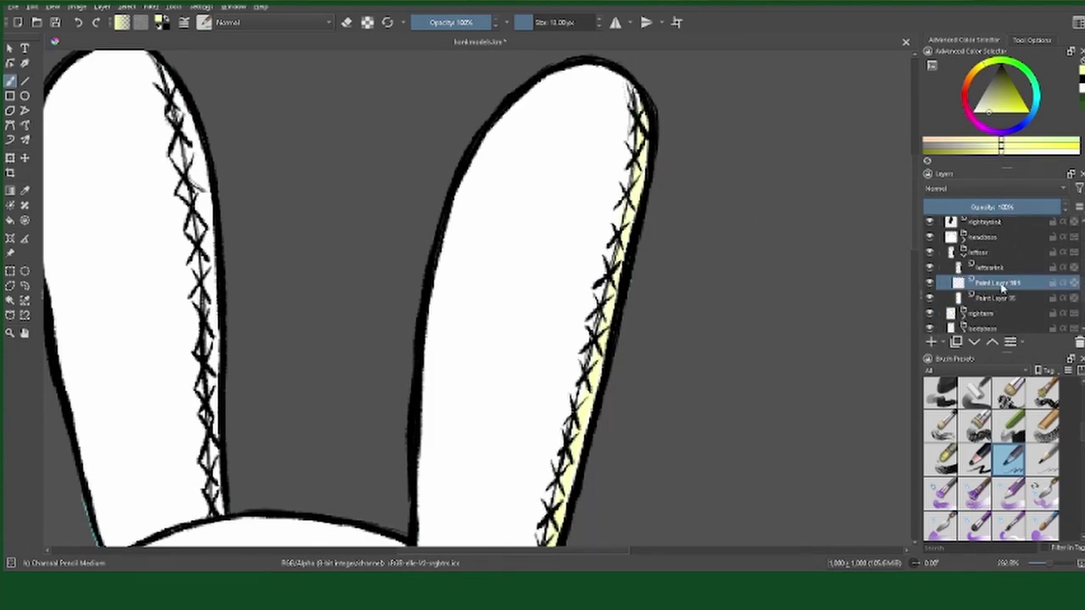
double_click(1000, 285)
type("leftearcolor")
key("Return")
scroll(704, 411, "left", 3)
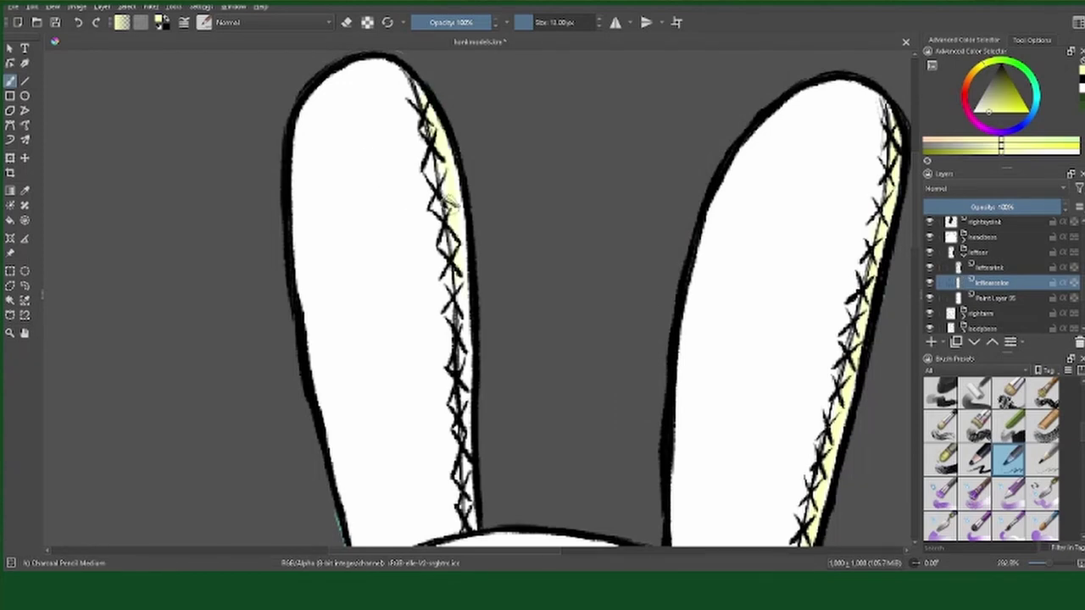
scroll(593, 297, "down", 3)
scroll(560, 297, "down", 2)
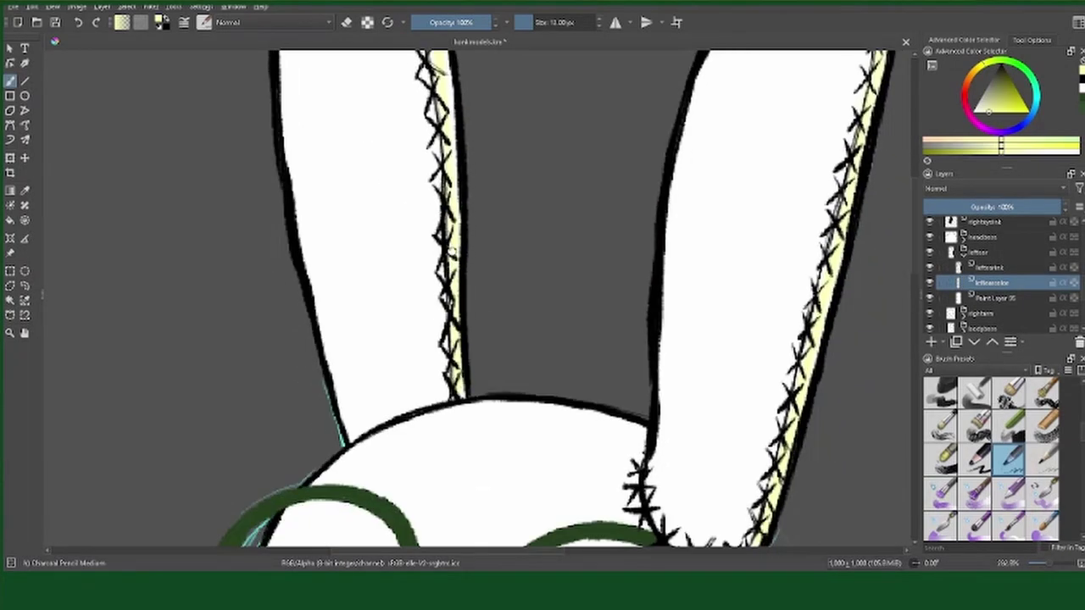
scroll(559, 296, "up", 5)
scroll(894, 395, "down", 3)
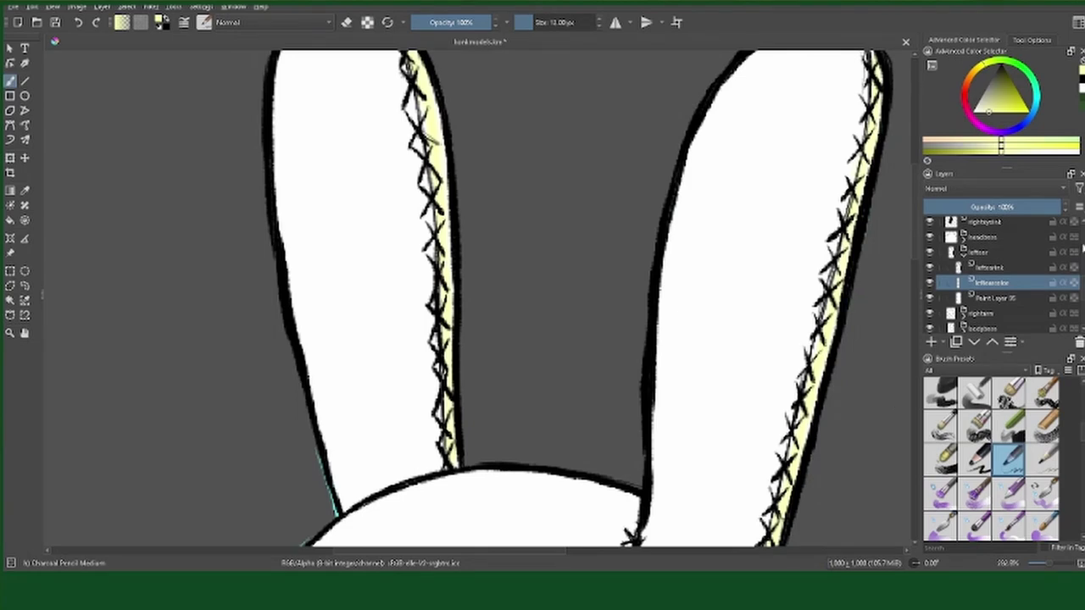
scroll(984, 280, "down", 3)
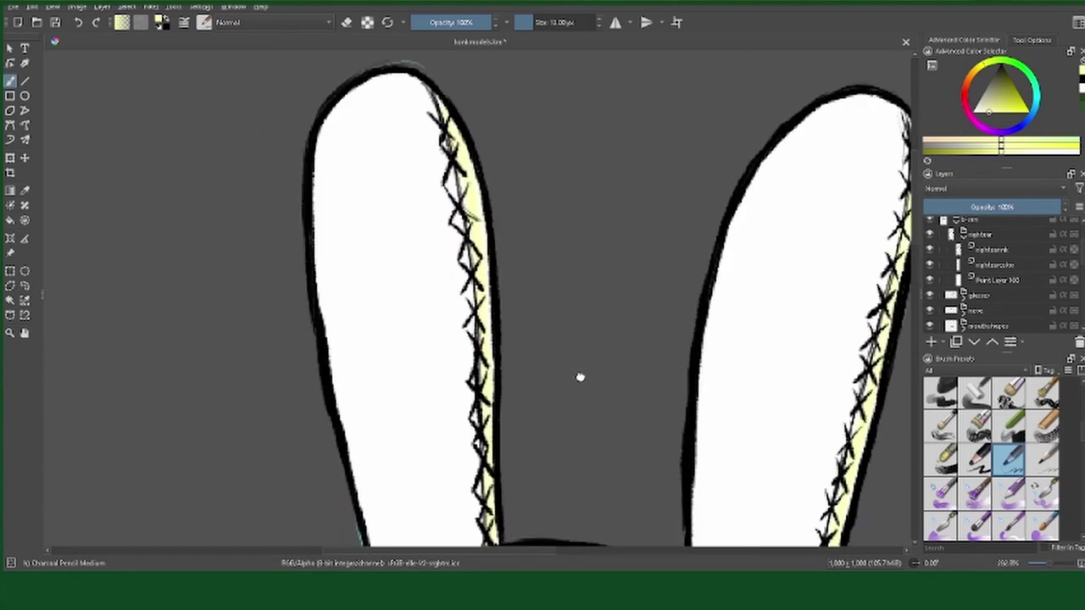
scroll(583, 205, "down", 5)
Step: Add a head colour layer and brush soft yellow across the face at about 57 px
key("Insert")
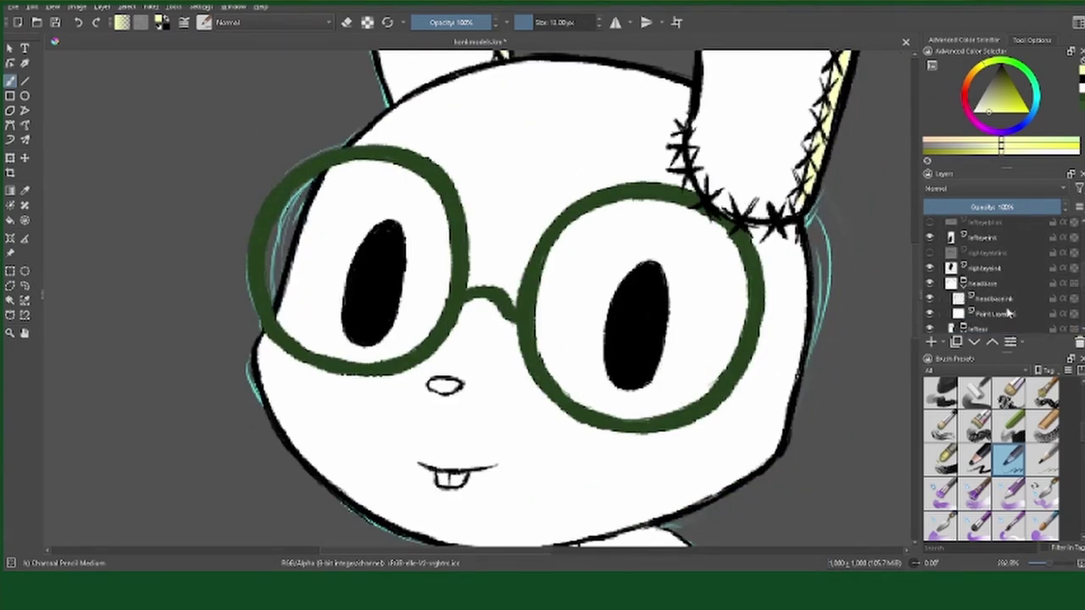
type("headbasecol")
key("Return")
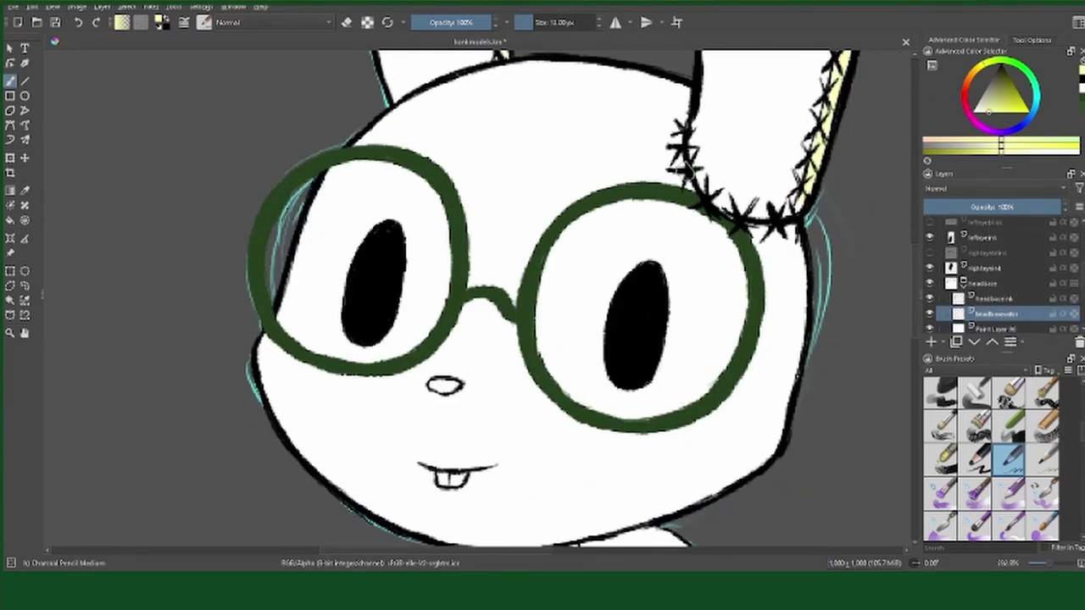
mouse_move(542, 157)
left_mouse_down()
mouse_move(653, 145)
mouse_move(695, 310)
left_mouse_up()
mouse_move(768, 339)
left_mouse_down()
mouse_move(751, 376)
mouse_move(430, 399)
mouse_move(642, 412)
mouse_move(490, 471)
left_mouse_up()
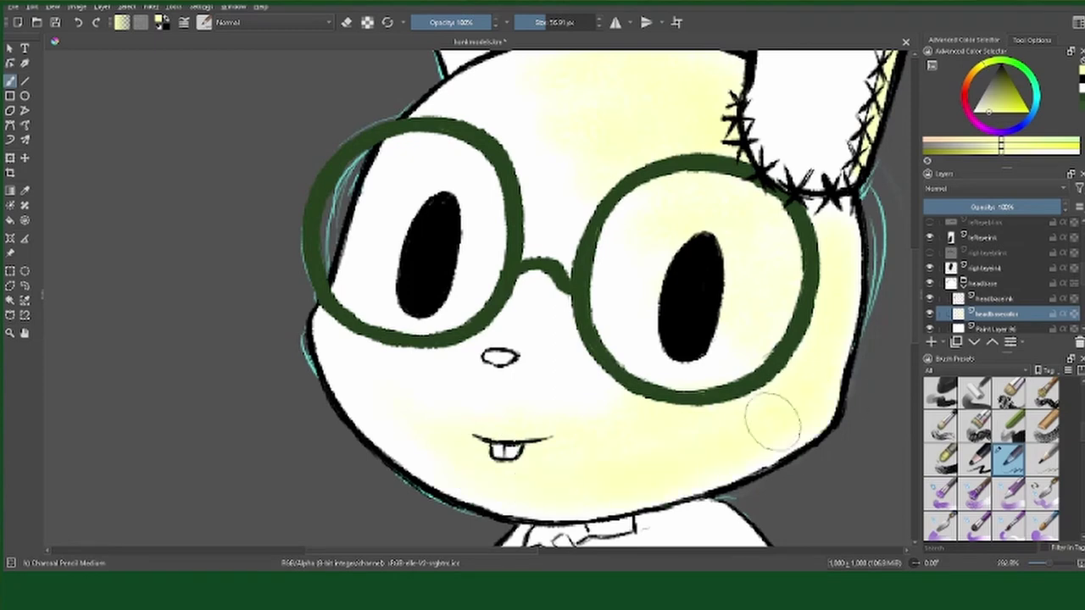
Step: Select the headbasecolor layer and cover the rest of the head in pale yellow
scroll(673, 257, "up", 3)
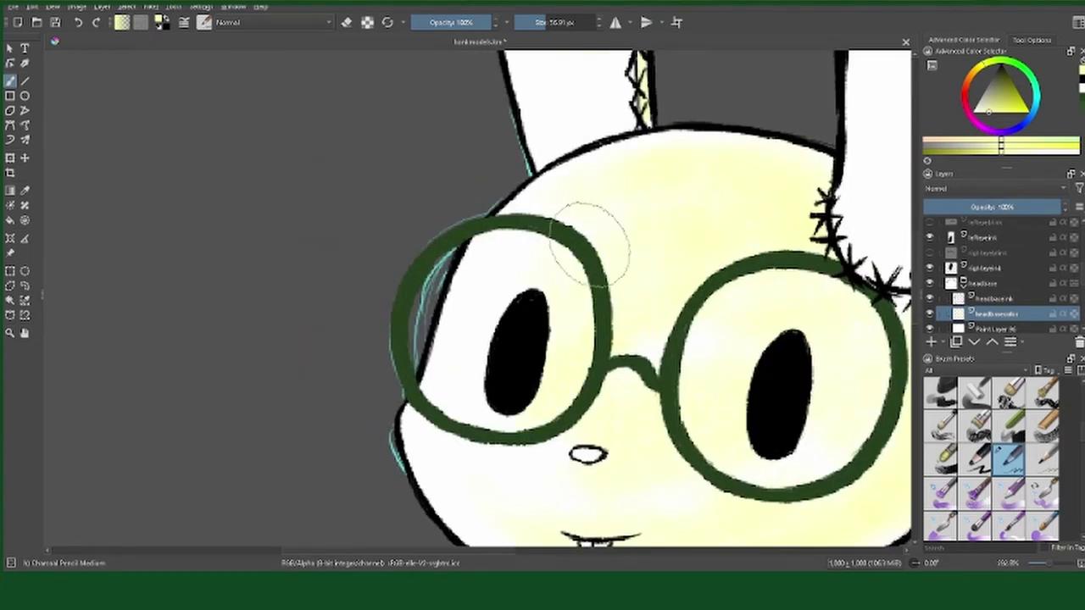
scroll(601, 388, "down", 3)
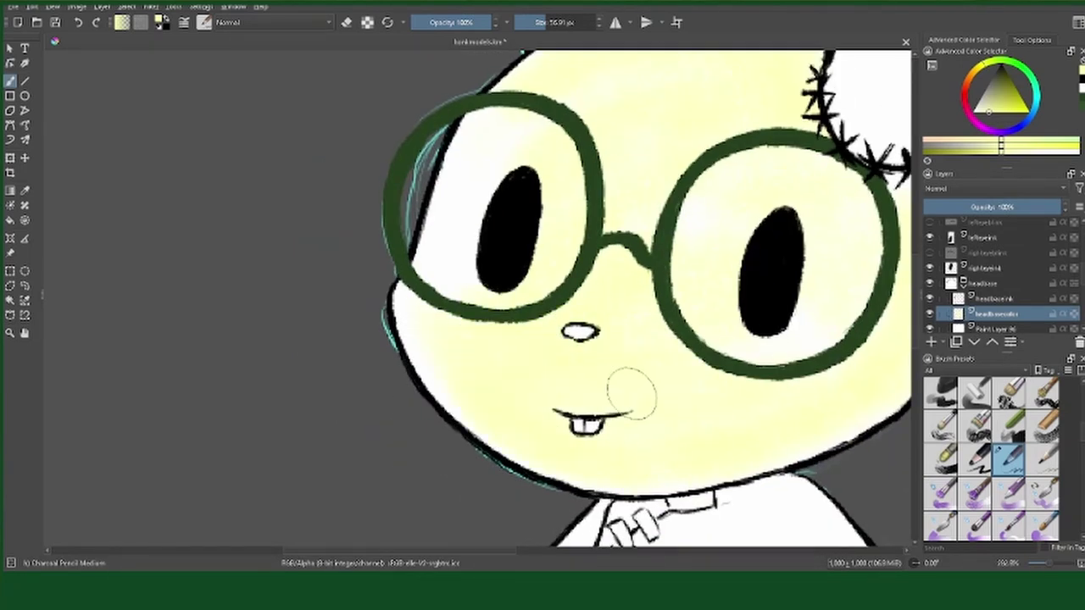
scroll(568, 377, "left", 2)
scroll(567, 377, "up", 1)
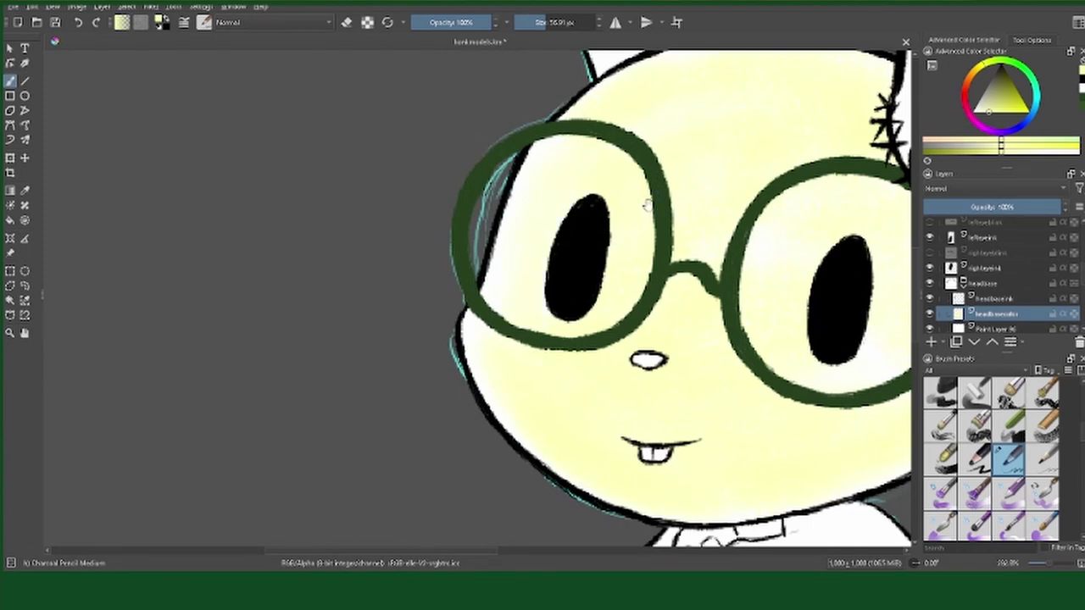
scroll(587, 170, "up", 2)
scroll(586, 169, "right", 2)
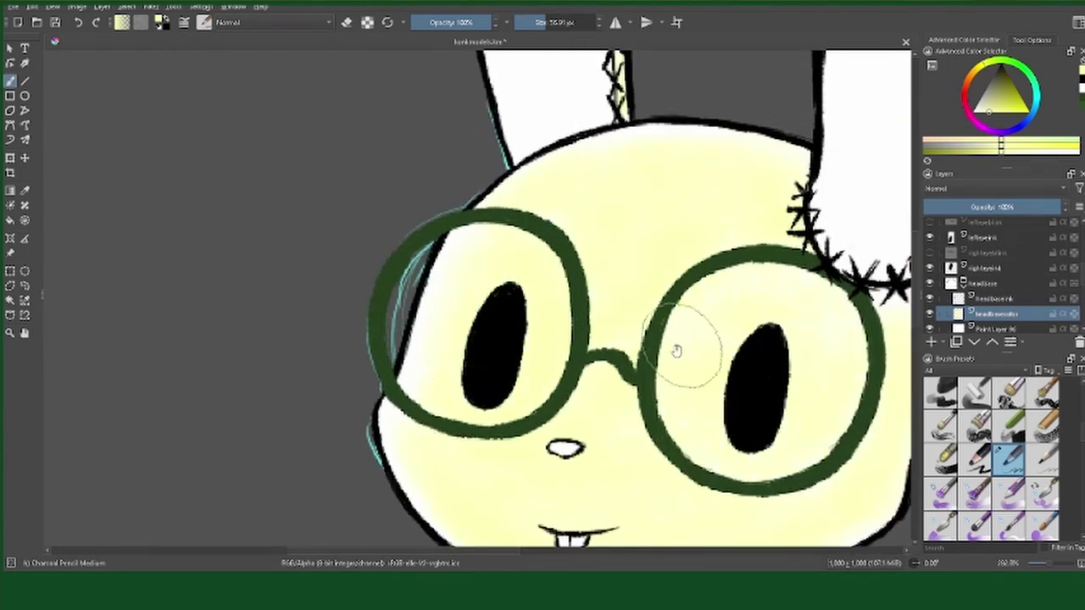
scroll(685, 351, "right", 2)
scroll(1000, 280, "down", 2)
left_click(930, 232)
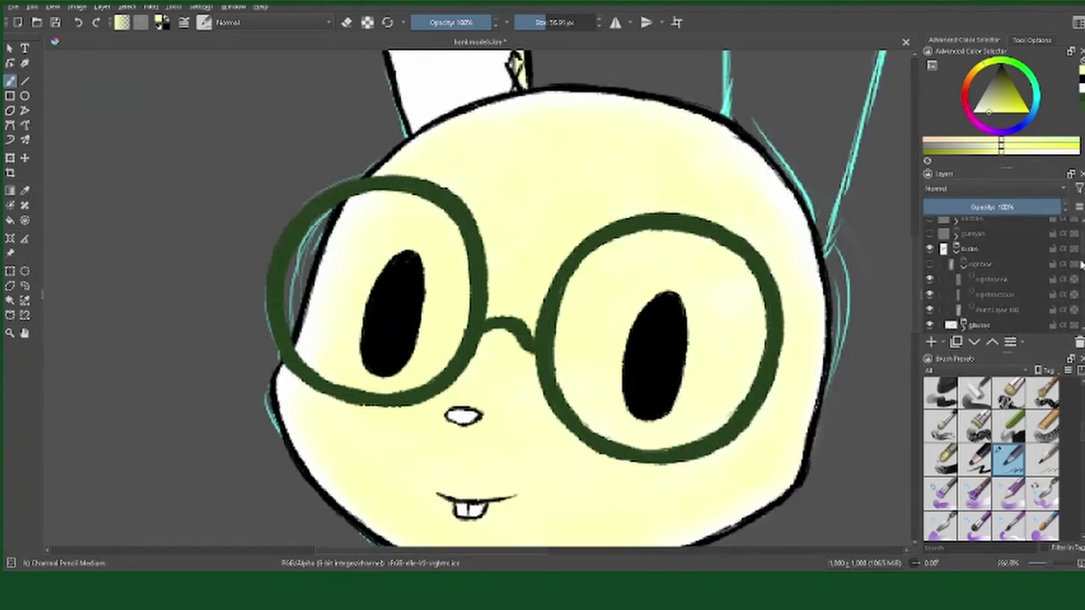
left_click(996, 292)
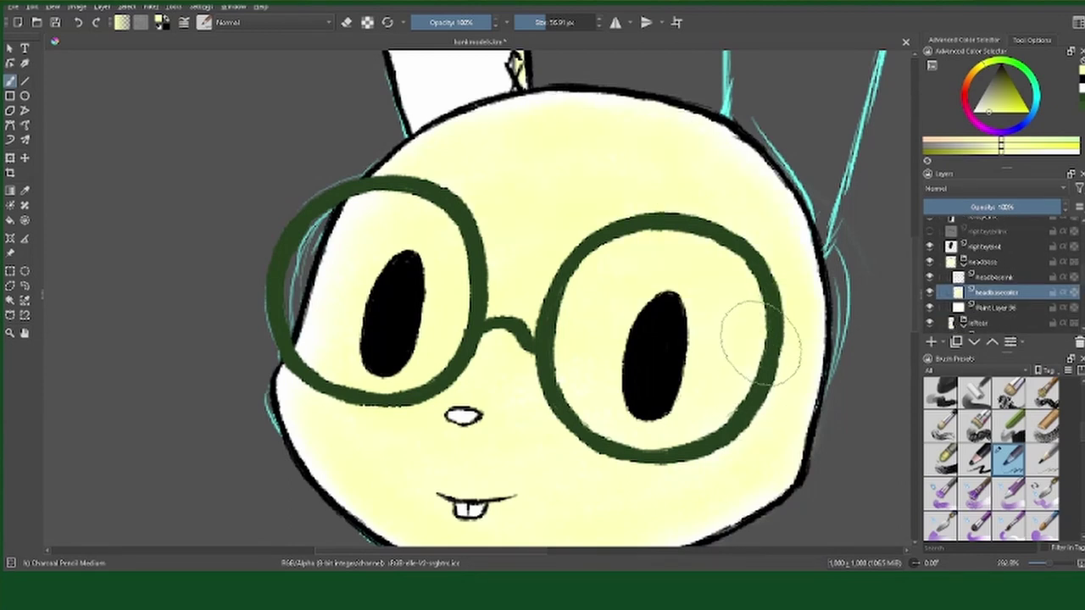
scroll(746, 339, "down", 1)
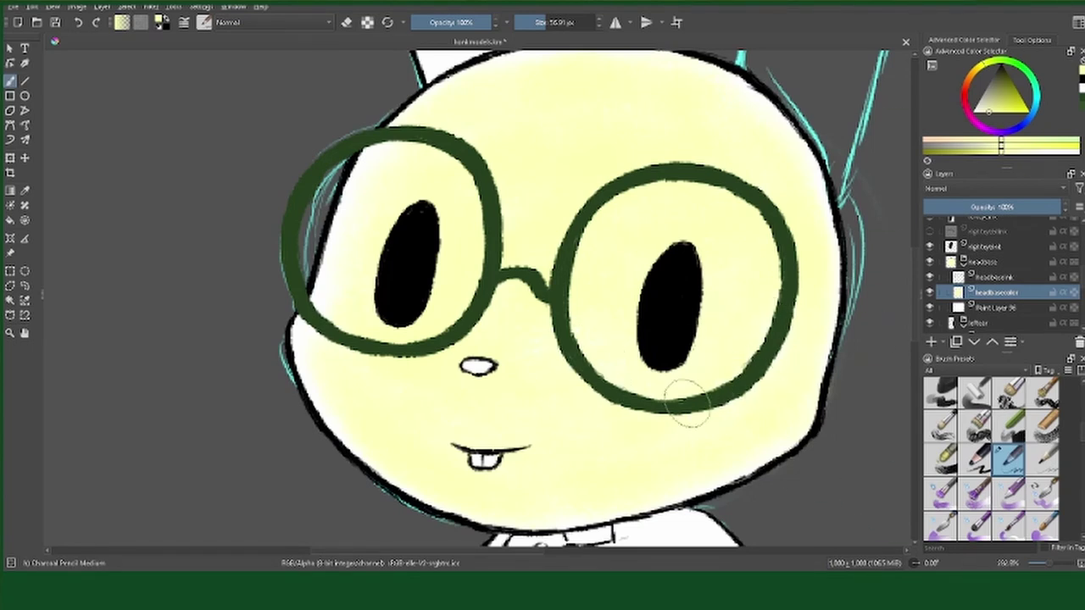
scroll(509, 293, "down", 1)
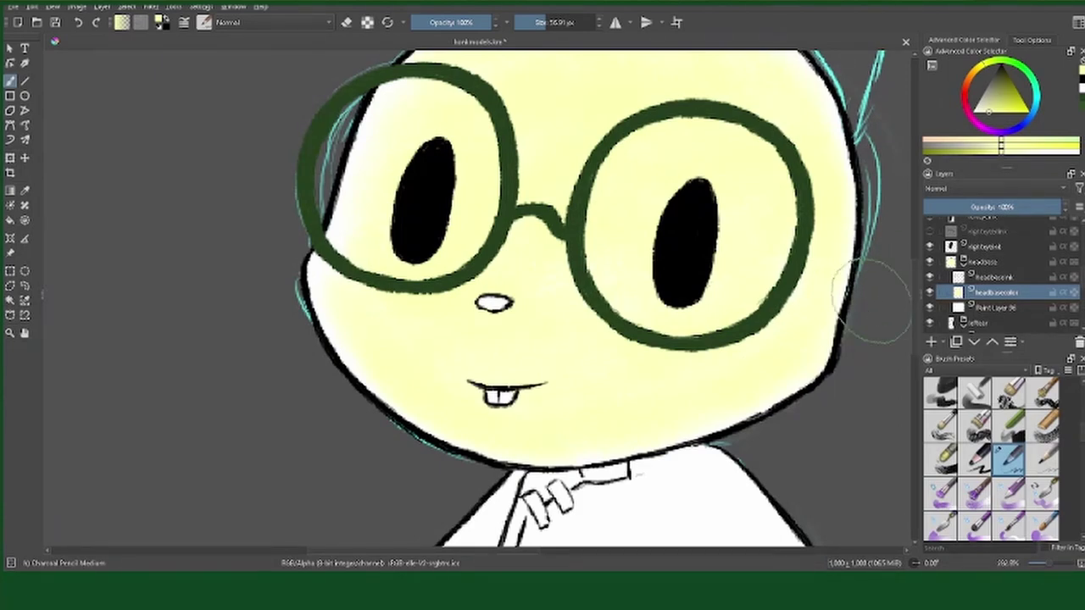
scroll(873, 301, "down", 1)
scroll(873, 301, "down", 2)
Step: Select the rightearcolor layer and pick purple in the Advanced Color Selector
scroll(873, 301, "down", 5)
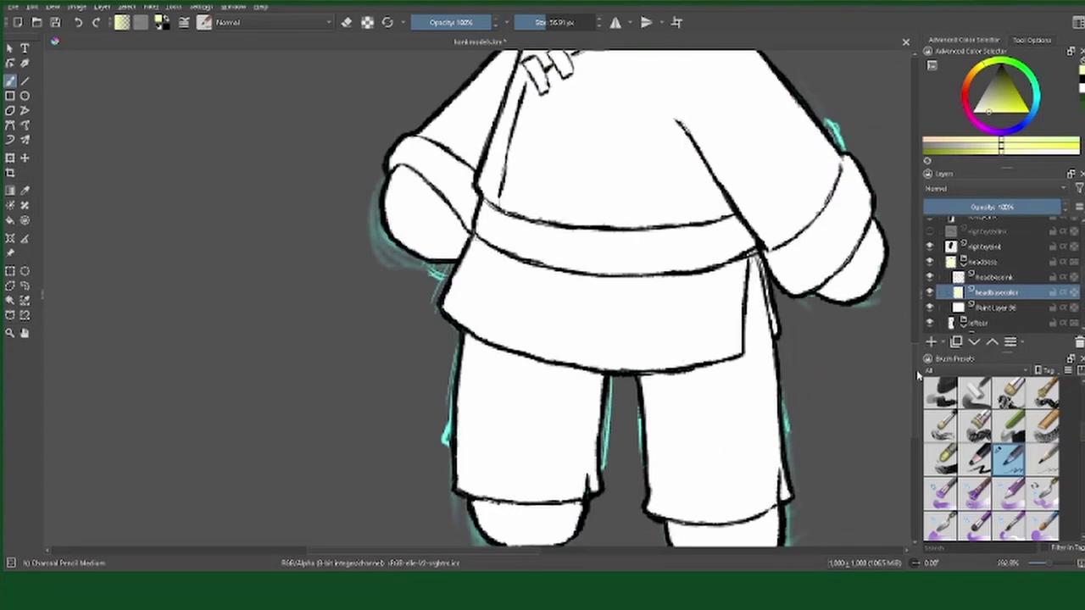
scroll(899, 280, "up", 8)
scroll(898, 280, "up", 7)
scroll(1021, 241, "up", 3)
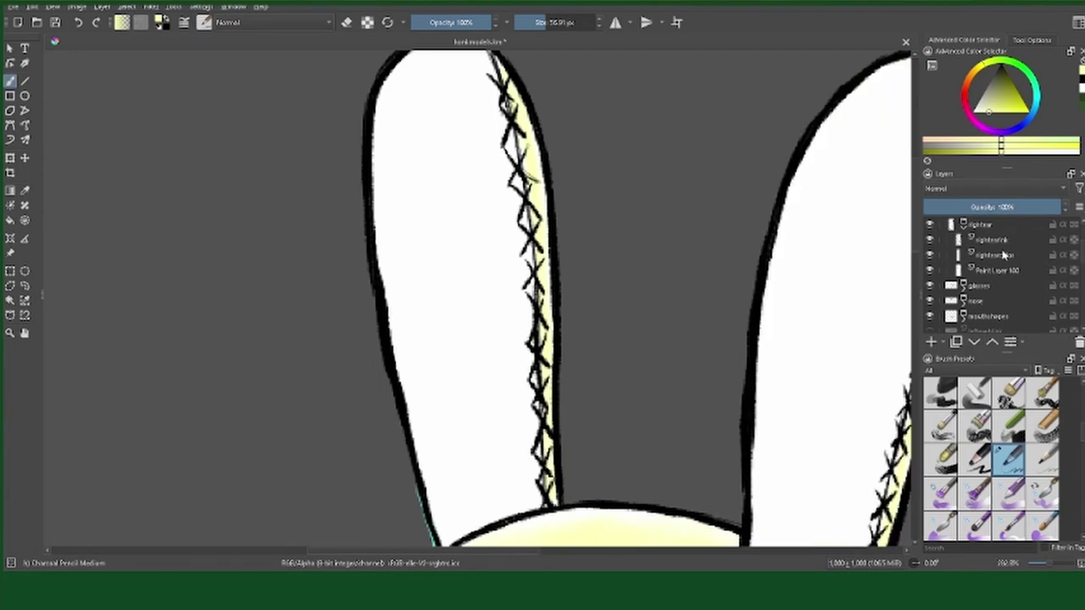
left_click(994, 254)
left_click(991, 126)
left_click(993, 113)
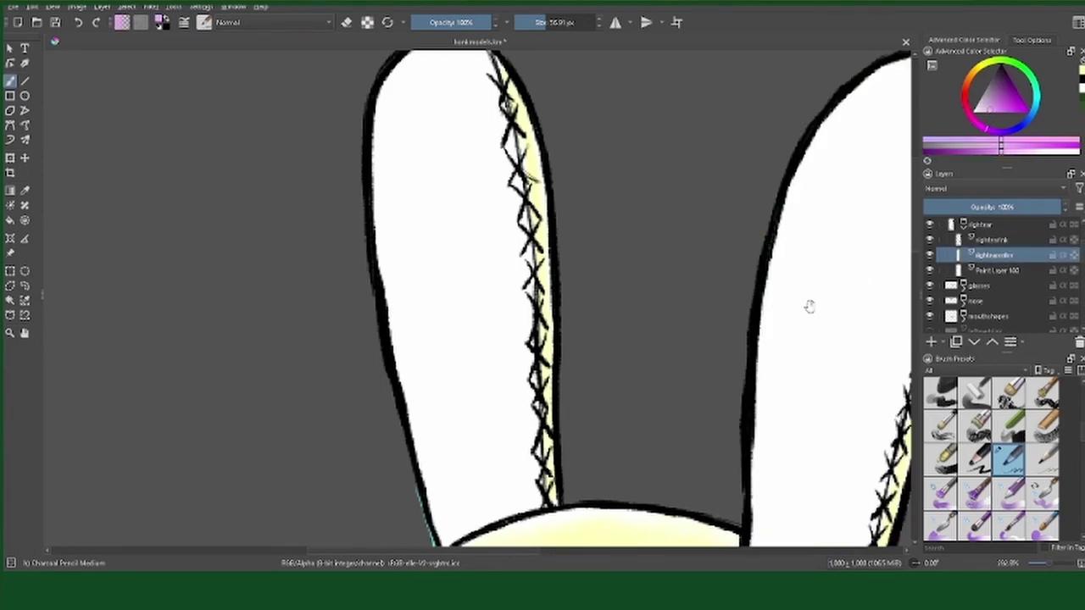
Step: Paint the right ear purple, from its tip down through the rest of the ear
left_click_drag(808, 305, 624, 303)
left_click(1049, 567)
left_click(1049, 566)
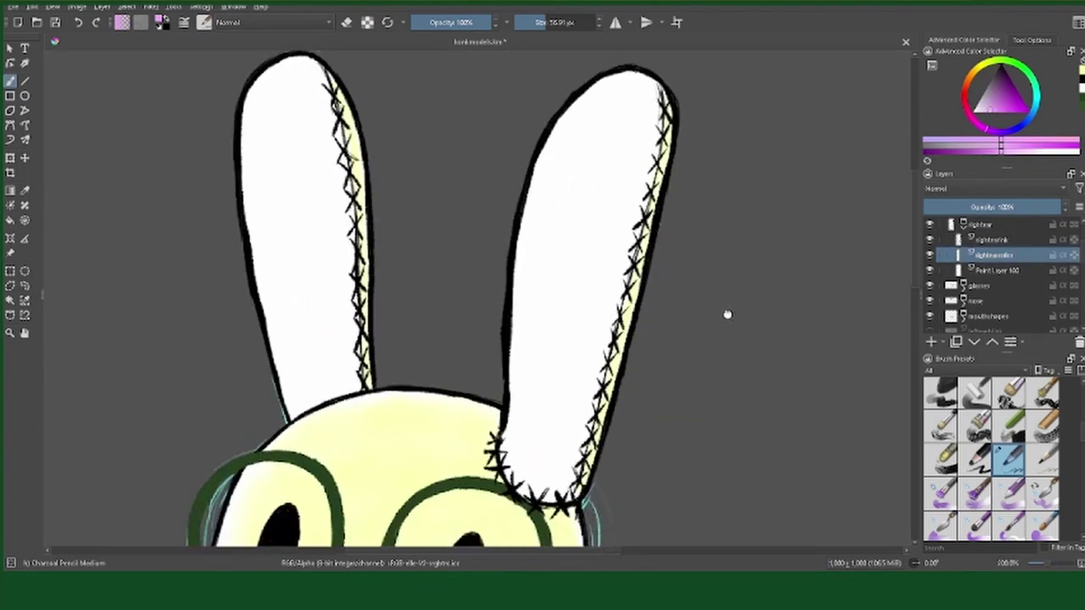
mouse_move(618, 109)
left_mouse_down()
mouse_move(577, 162)
mouse_move(610, 175)
mouse_move(511, 436)
mouse_move(538, 247)
mouse_move(618, 158)
mouse_move(534, 455)
mouse_move(599, 107)
mouse_move(609, 129)
left_mouse_up()
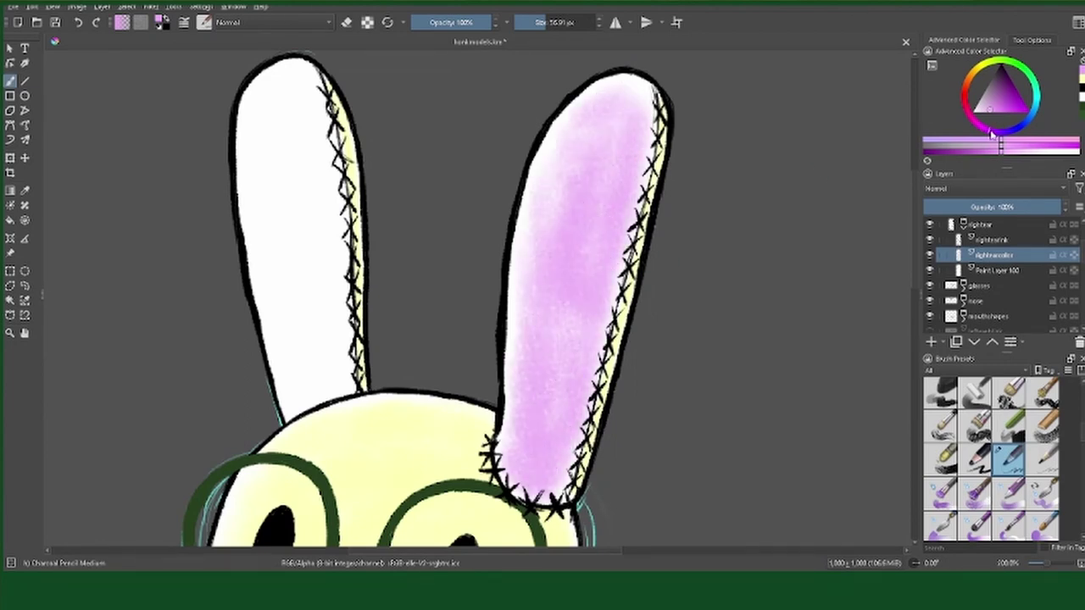
mouse_move(618, 165)
left_mouse_down()
mouse_move(550, 346)
mouse_move(533, 288)
mouse_move(625, 153)
mouse_move(606, 105)
mouse_move(551, 359)
mouse_move(571, 368)
mouse_move(547, 407)
mouse_move(526, 243)
left_mouse_up()
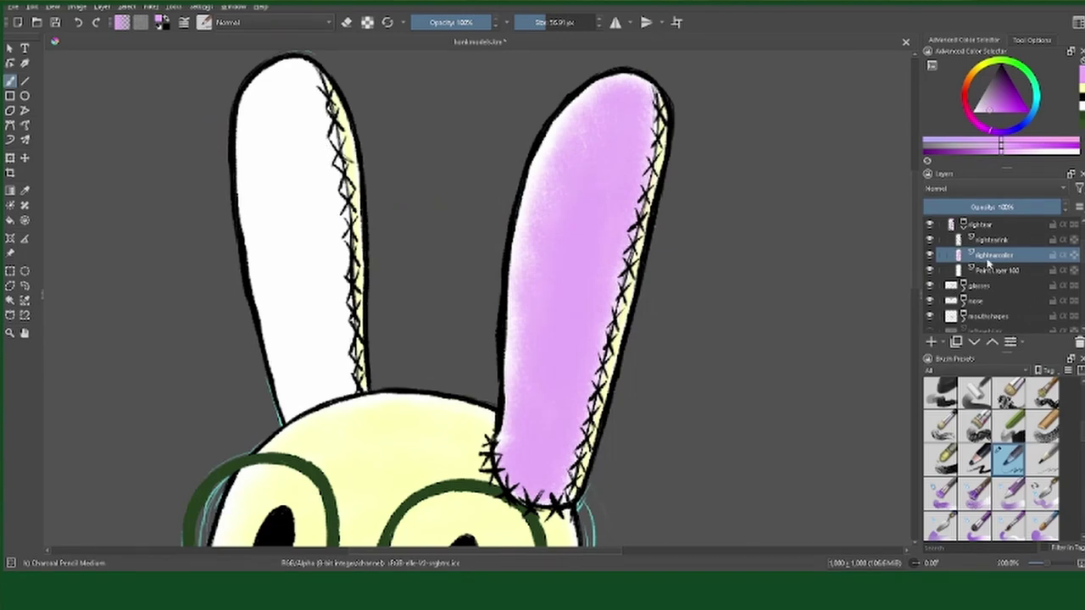
Step: Paint the left ear purple on leftearcolor, temporarily hiding the head base
scroll(1000, 271, "down", 2)
left_click(992, 280)
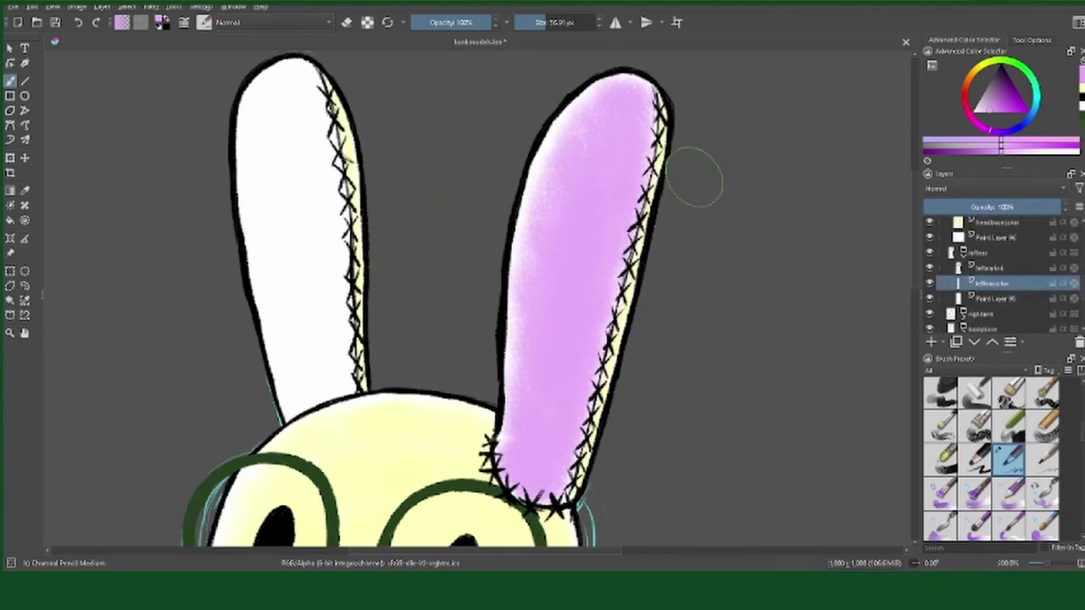
mouse_move(302, 117)
left_mouse_down()
mouse_move(296, 89)
mouse_move(268, 206)
mouse_move(331, 308)
mouse_move(276, 279)
mouse_move(274, 107)
mouse_move(306, 432)
mouse_move(295, 74)
mouse_move(262, 249)
mouse_move(291, 80)
mouse_move(314, 432)
mouse_move(289, 150)
mouse_move(274, 242)
mouse_move(322, 303)
mouse_move(274, 245)
mouse_move(286, 101)
left_mouse_up()
scroll(931, 223, "up", 2)
left_click(931, 223)
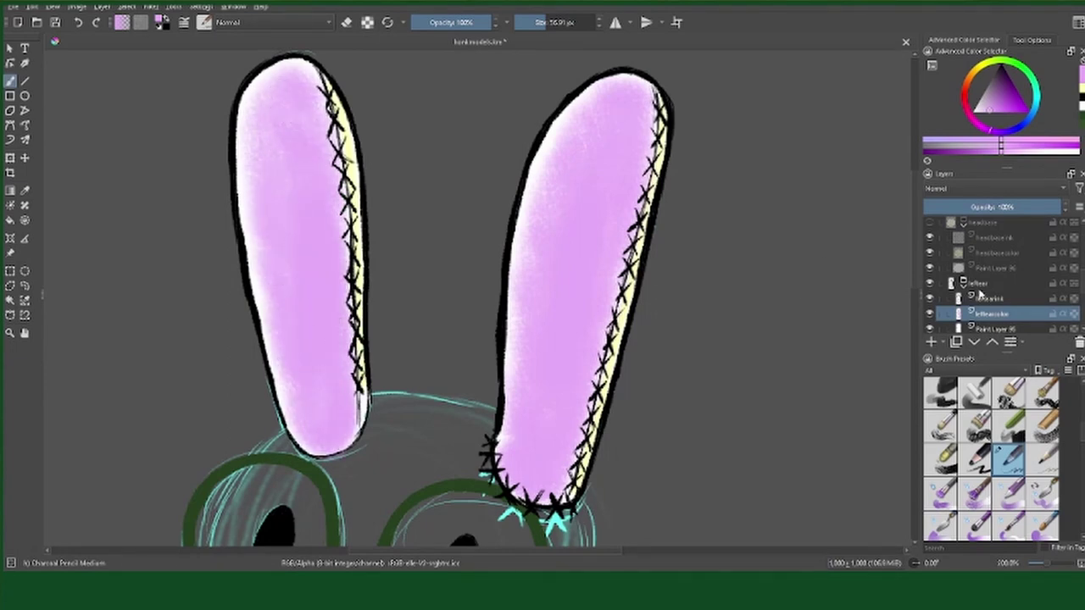
left_click(930, 222)
Step: Rename the nose colour layer and paint the nose purple
scroll(761, 294, "down", 5)
scroll(983, 280, "down", 5)
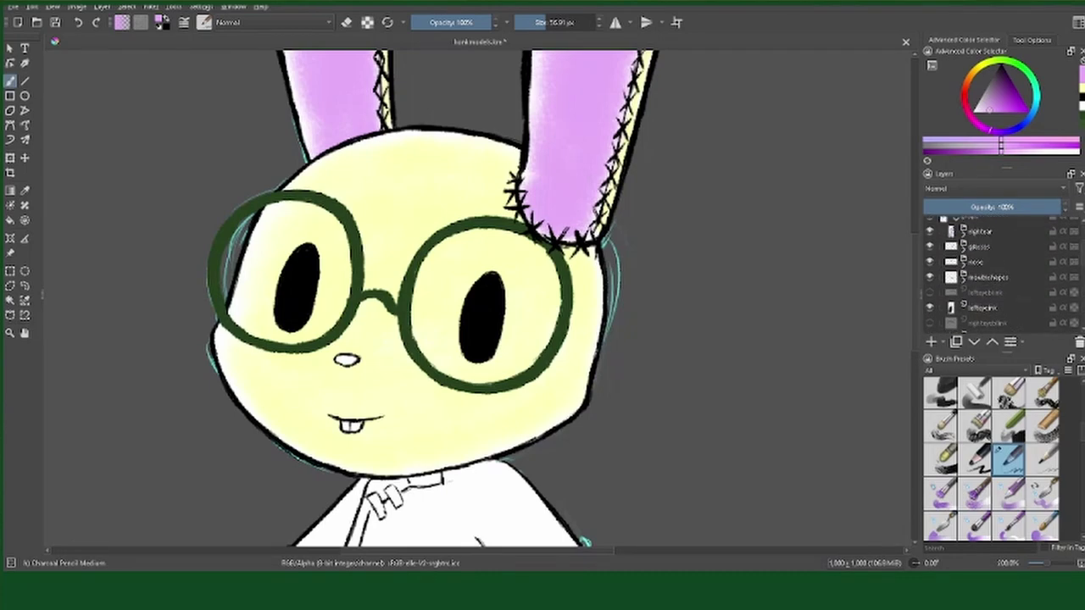
double_click(967, 295)
key("Return")
scroll(269, 338, "up", 5)
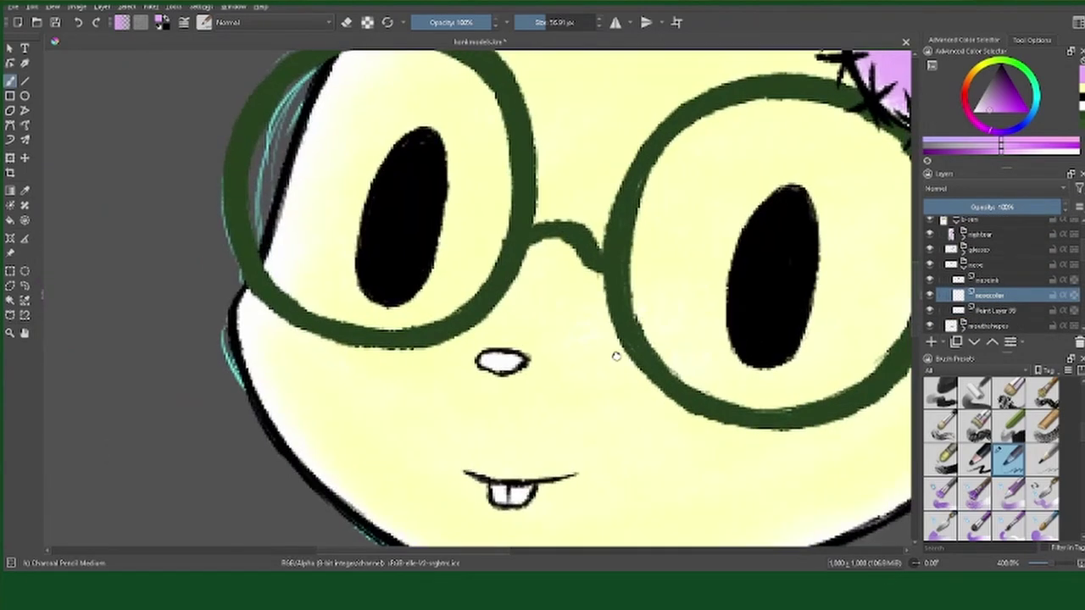
left_click(525, 22)
mouse_move(513, 397)
left_mouse_down()
mouse_move(480, 405)
mouse_move(512, 403)
left_mouse_up()
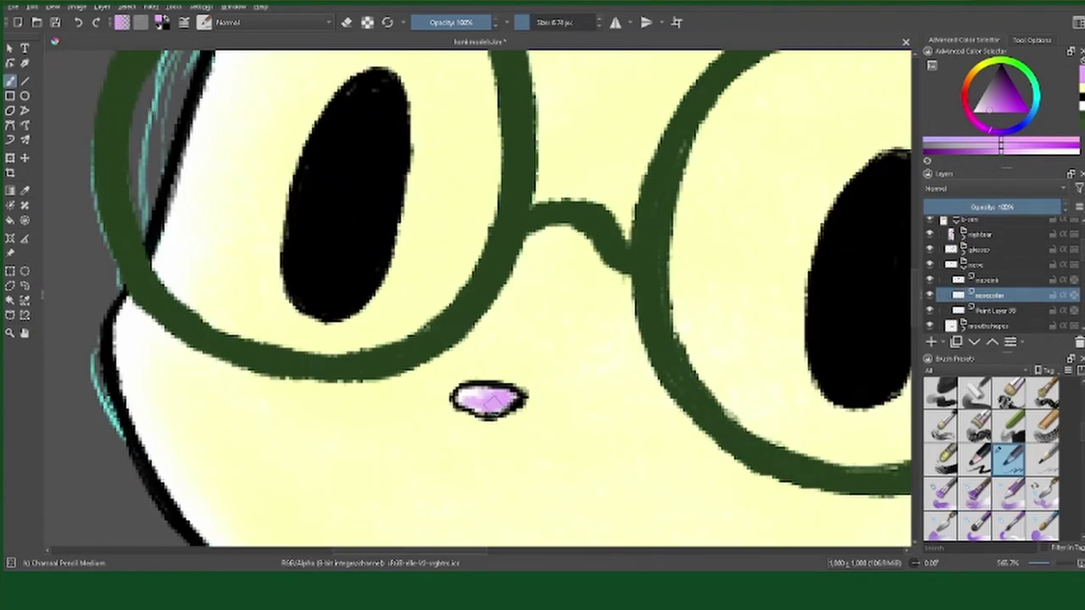
Step: Add a glass layer inside the glasses group and pick light cyan
left_click(963, 249)
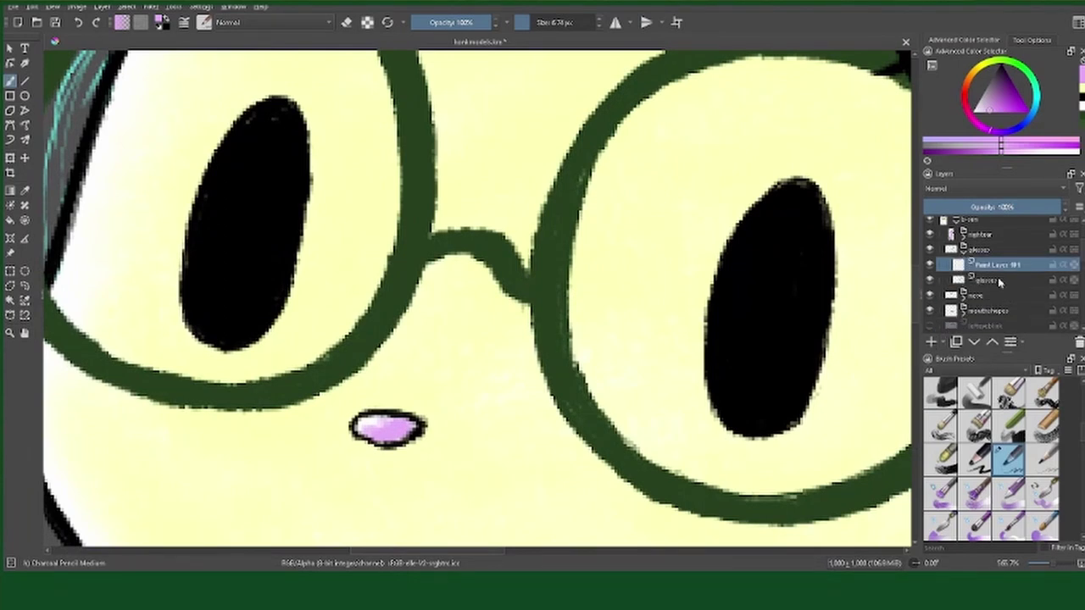
left_click(981, 280)
left_click_drag(1009, 129, 988, 117)
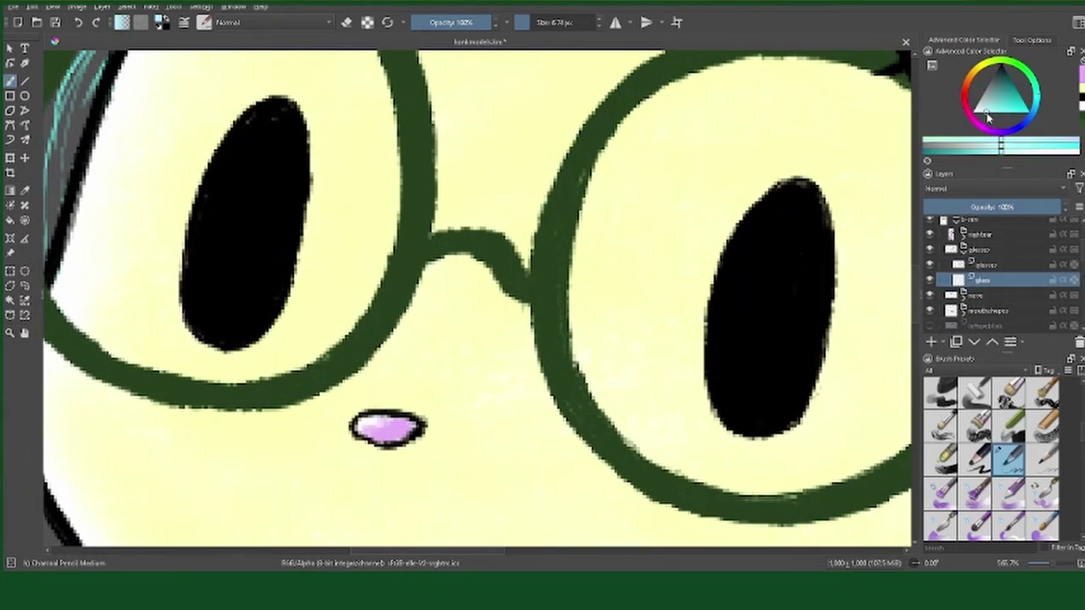
key("minus")
key("minus")
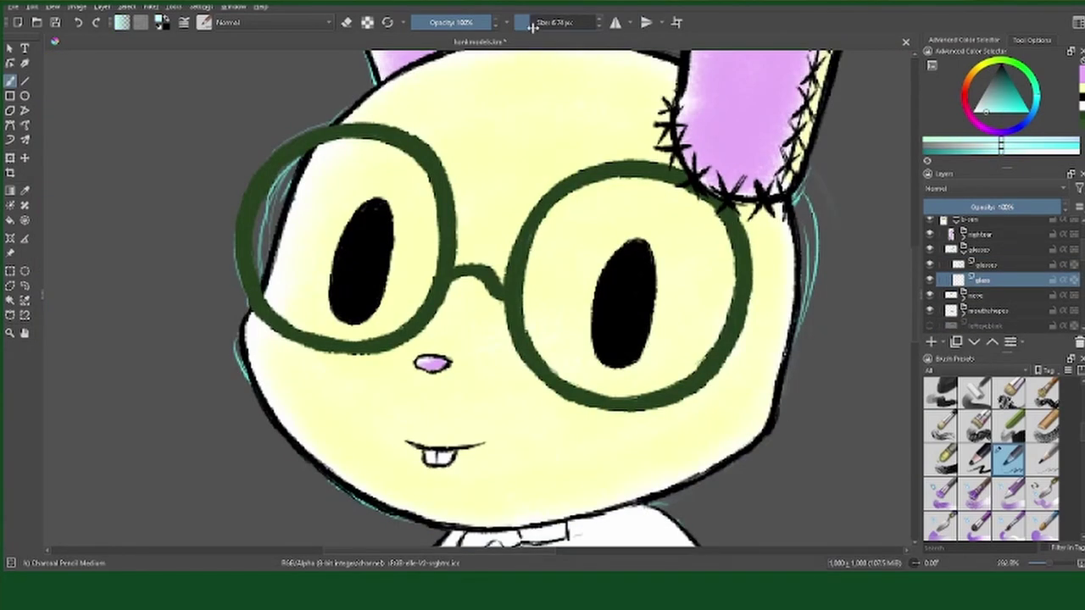
Step: Enlarge the brush, lower its opacity, and test a translucent tint on the left lens
left_click(533, 25)
left_click(434, 26)
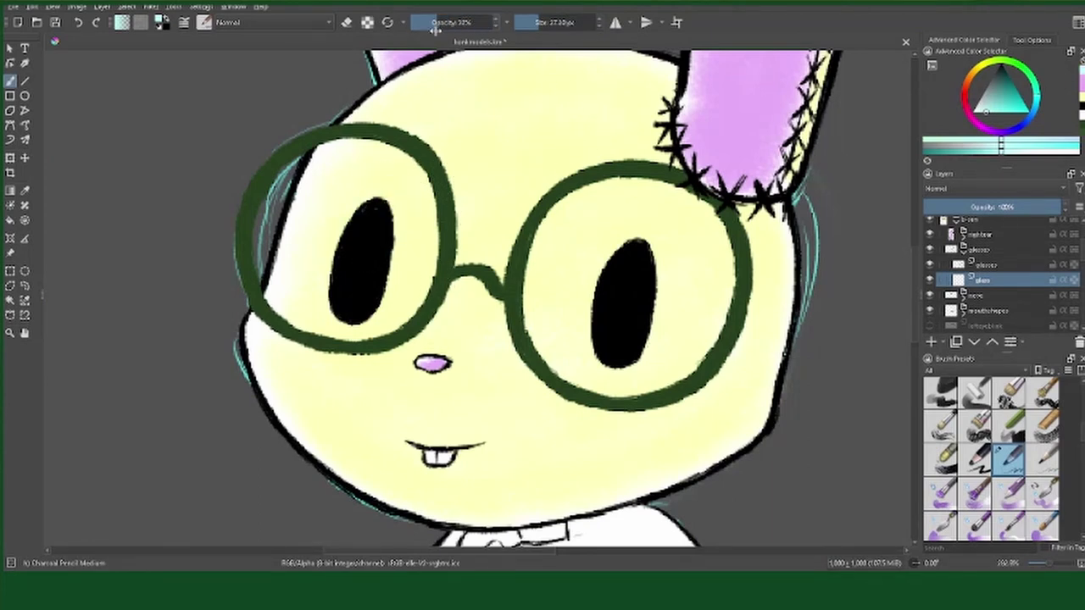
mouse_move(311, 206)
left_mouse_down()
mouse_move(373, 254)
mouse_move(270, 178)
left_mouse_up()
key("e")
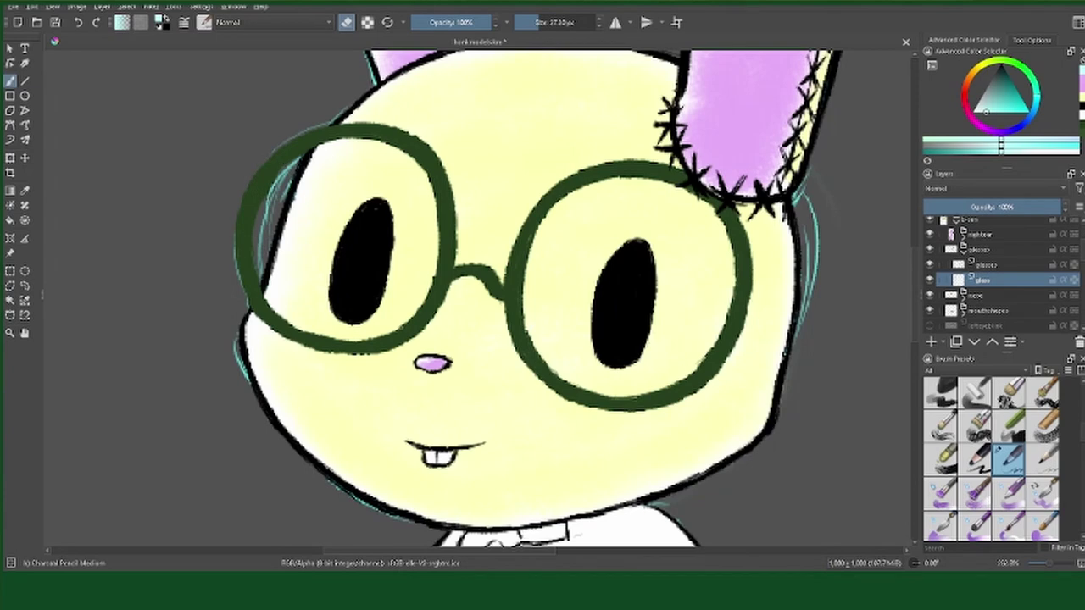
Step: With the face fill hidden, tint both lenses grey at 20% opacity, then show the face again
scroll(992, 271, "down", 3)
left_click(930, 282)
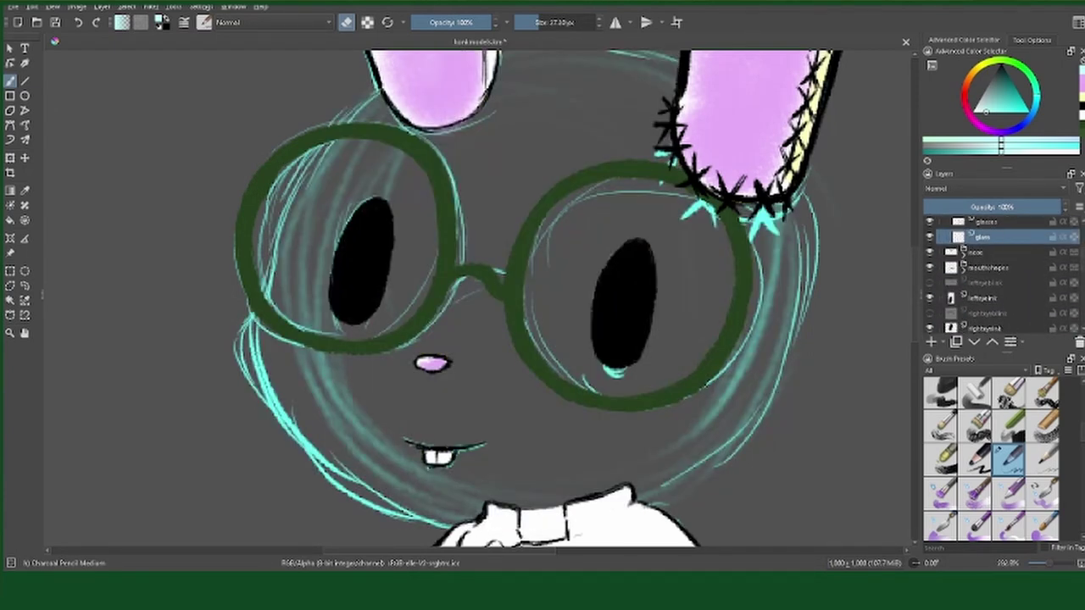
left_click(428, 22)
left_click_drag(377, 204, 437, 267)
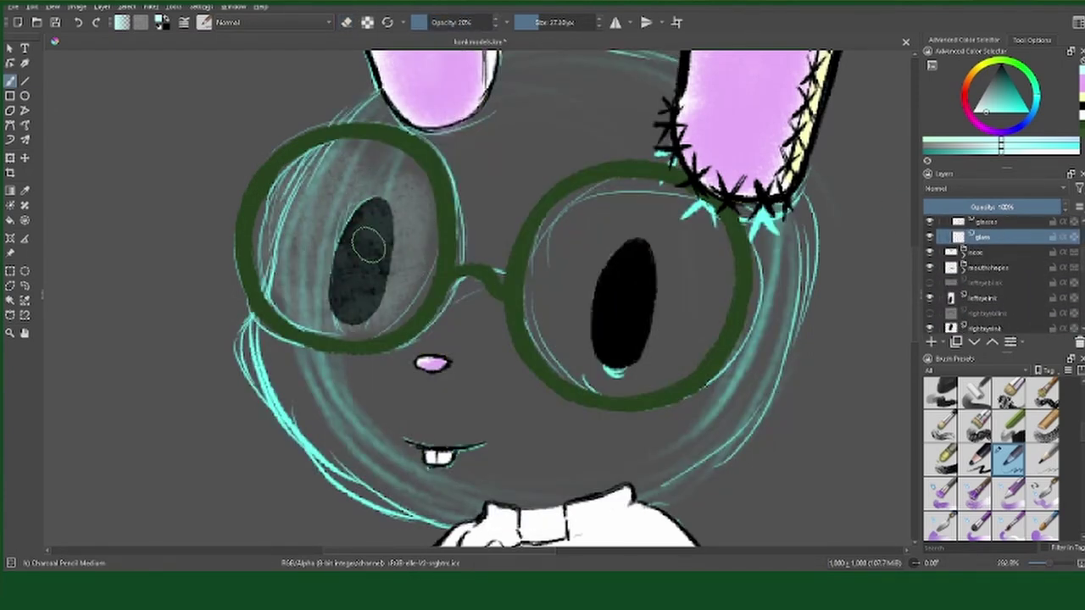
mouse_move(542, 228)
left_mouse_down()
mouse_move(678, 306)
mouse_move(611, 373)
mouse_move(720, 255)
left_mouse_up()
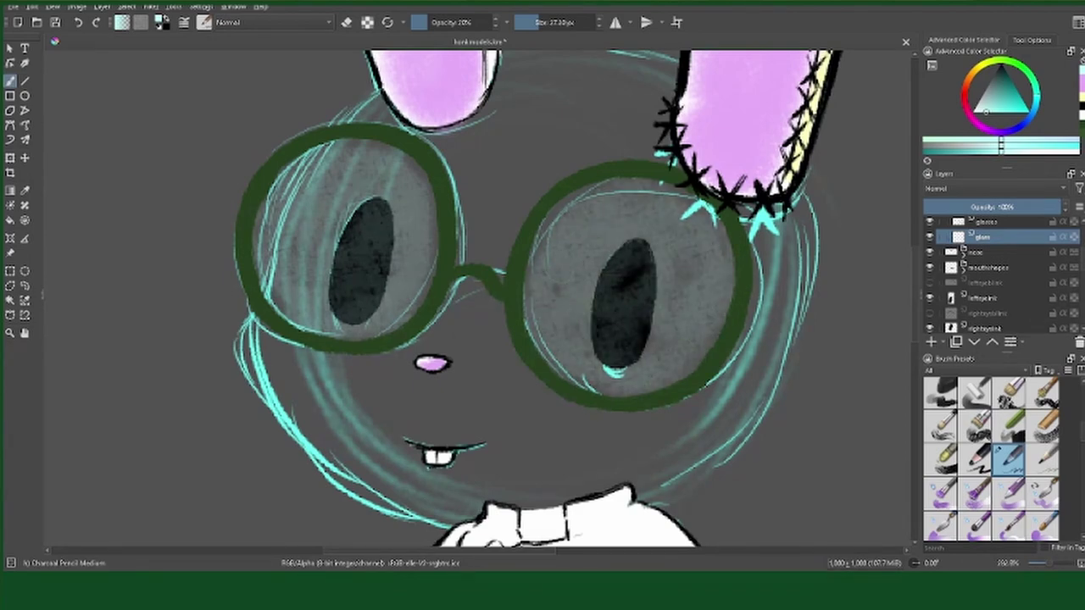
scroll(992, 271, "down", 2)
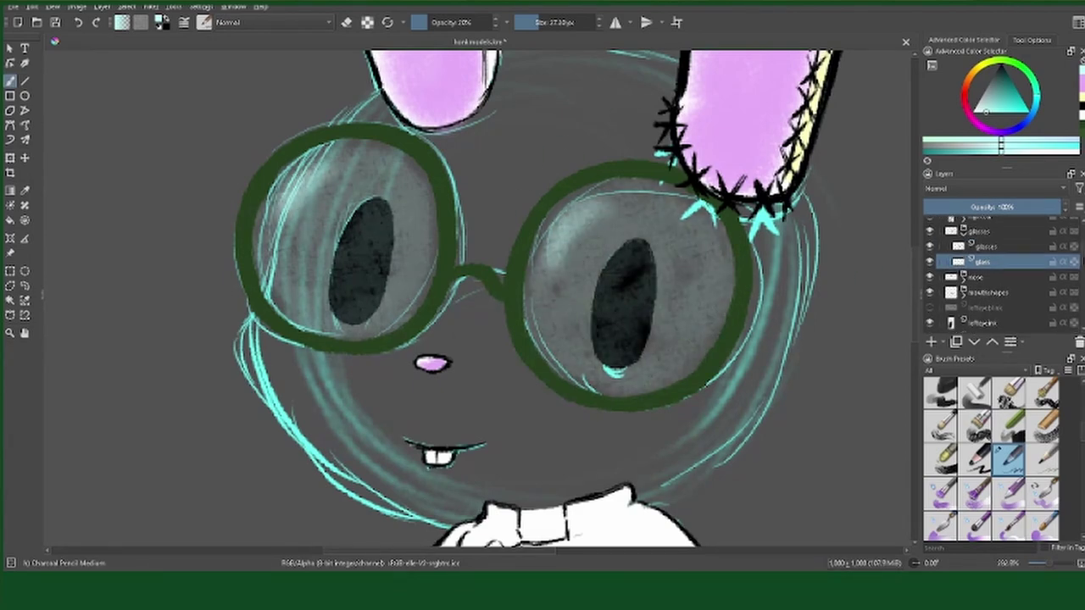
left_click(930, 308)
scroll(780, 291, "down", 5)
scroll(826, 259, "down", 3)
Step: Rename the layer to rightarmcolor, pick blue-purple, and paint the sleeve cuff with a 15 px brush
scroll(826, 259, "up", 3)
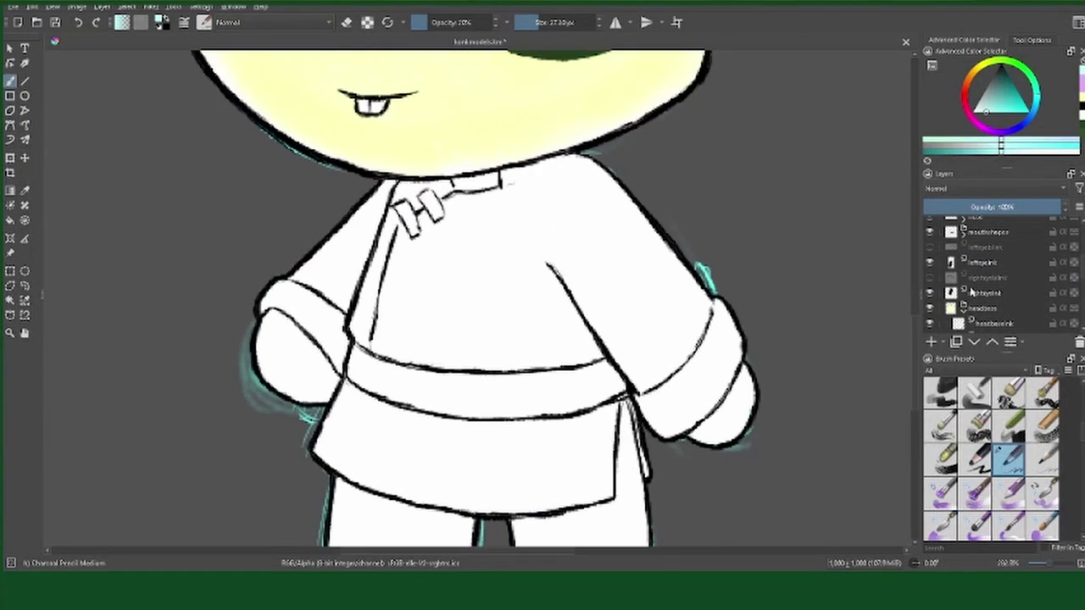
scroll(992, 271, "down", 2)
scroll(991, 271, "down", 2)
double_click(975, 302)
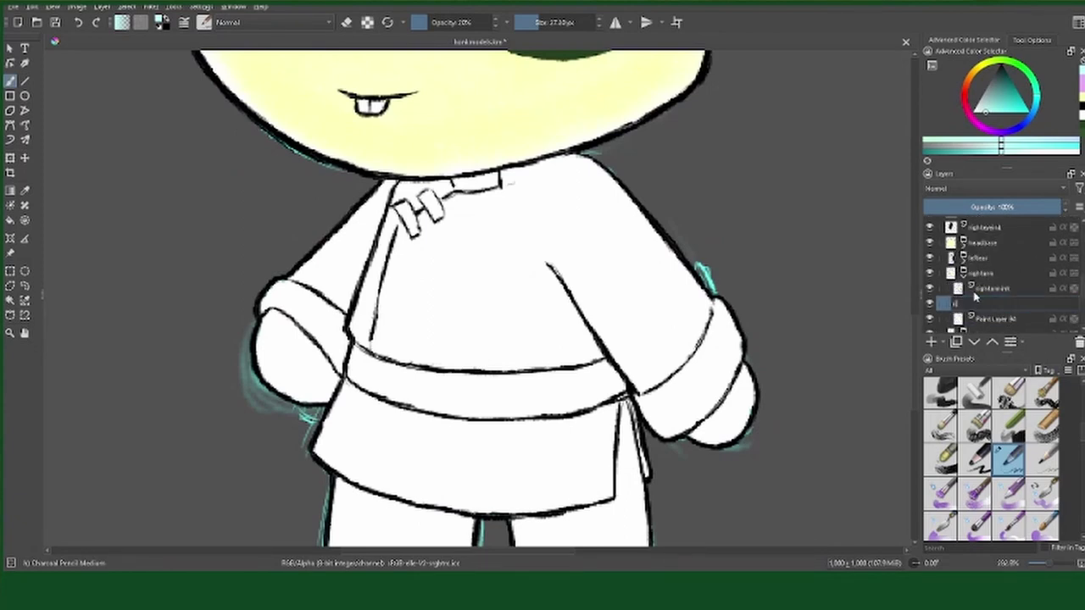
key("Return")
left_click_drag(1010, 98, 981, 121)
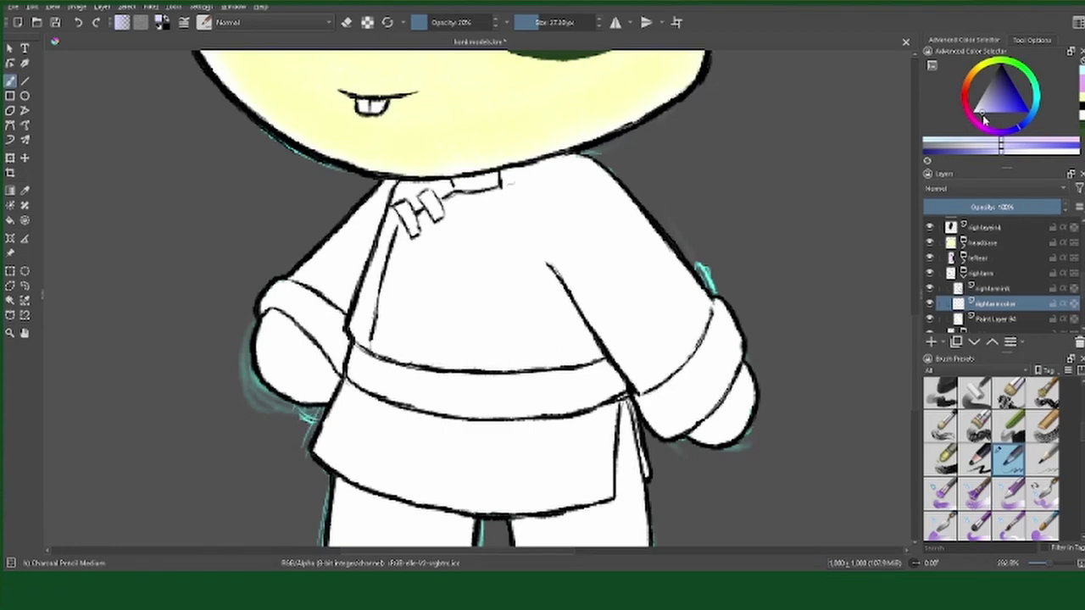
scroll(591, 311, "up", 3)
scroll(591, 310, "up", 2)
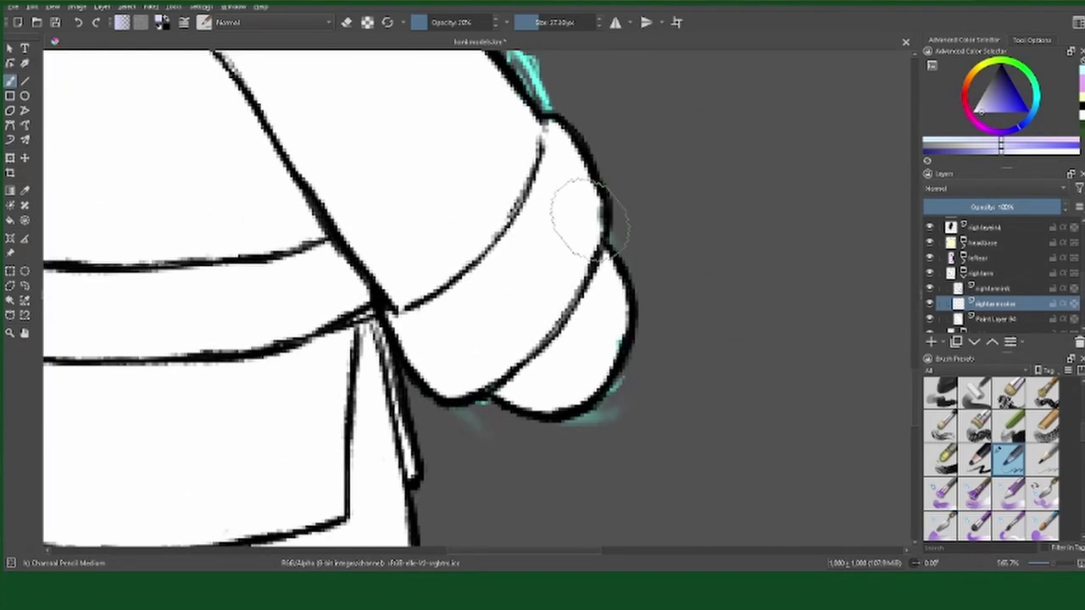
left_click(540, 25)
mouse_move(605, 310)
left_mouse_down()
mouse_move(606, 288)
mouse_move(585, 356)
mouse_move(542, 382)
mouse_move(721, 249)
left_mouse_up()
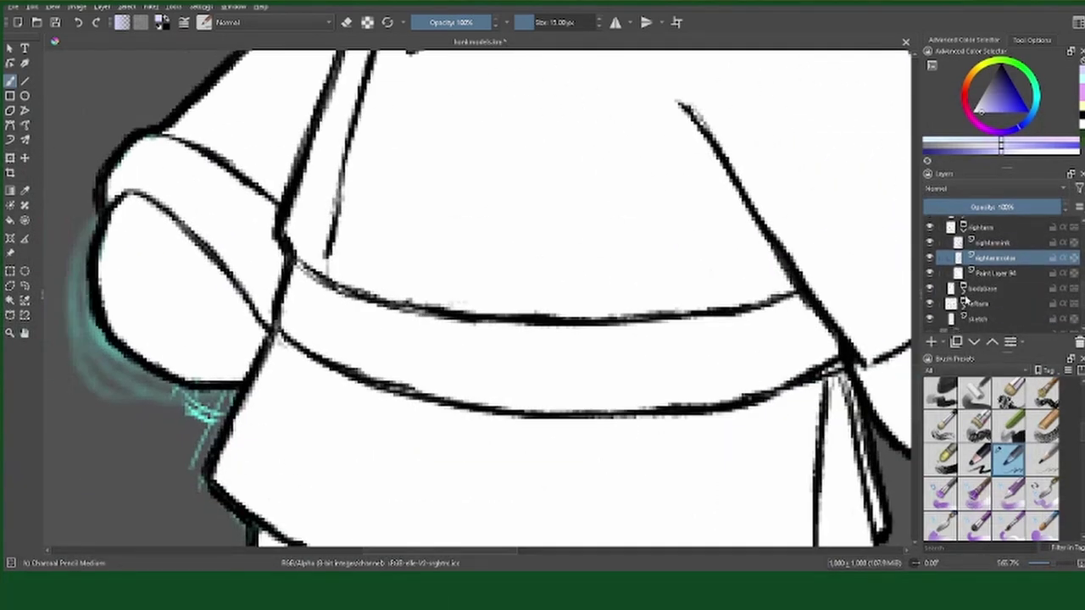
Step: Rename the new paint layer and fill both shoes with lavender
double_click(975, 318)
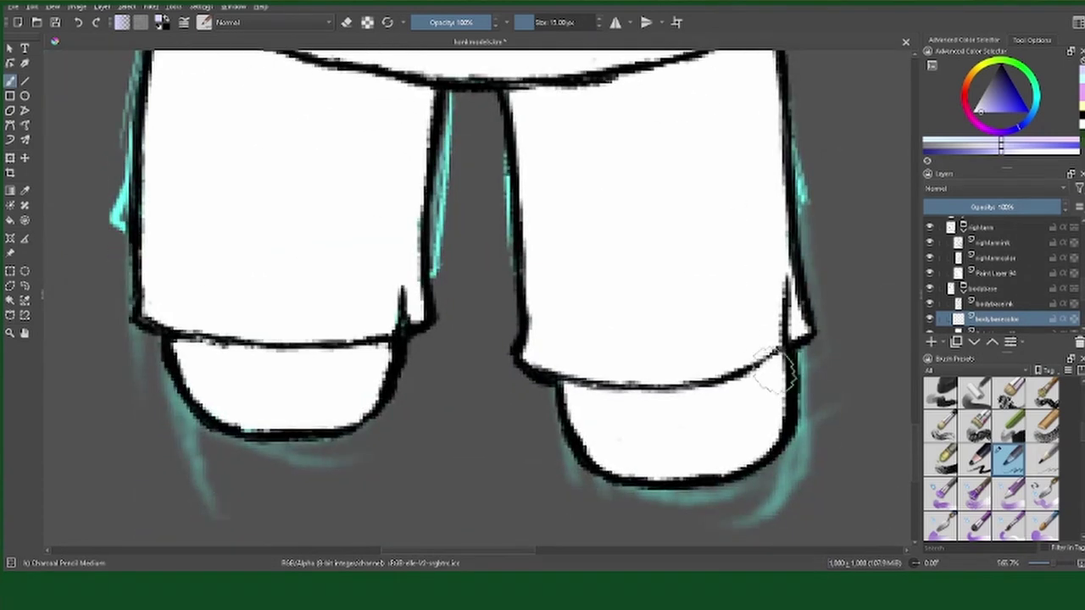
mouse_move(770, 368)
left_mouse_down()
mouse_move(729, 429)
mouse_move(746, 429)
mouse_move(687, 427)
left_mouse_up()
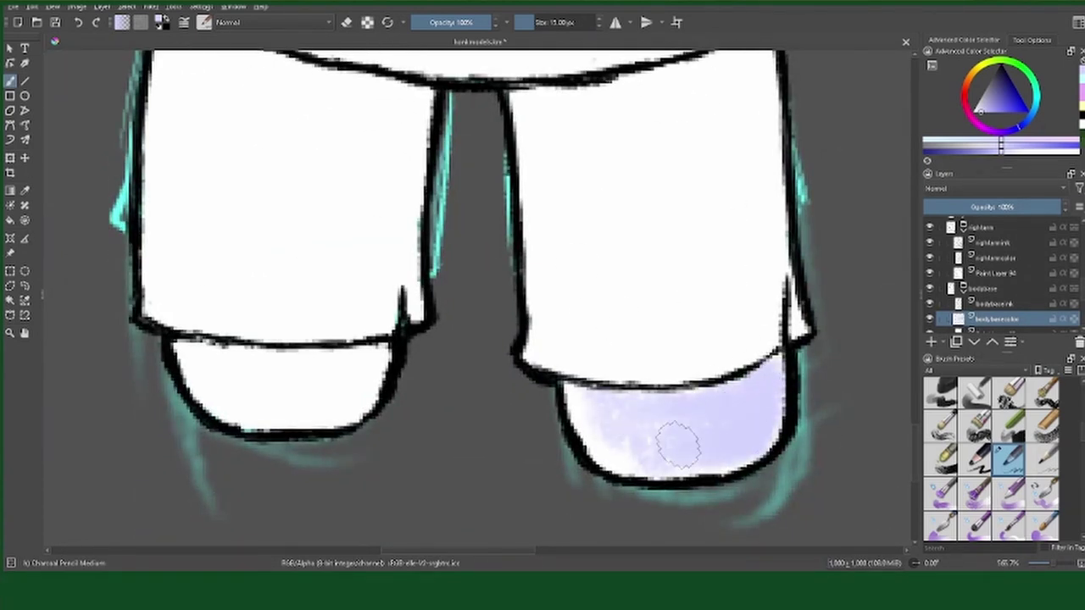
left_click_drag(614, 403, 855, 420)
left_click_drag(593, 373, 526, 424)
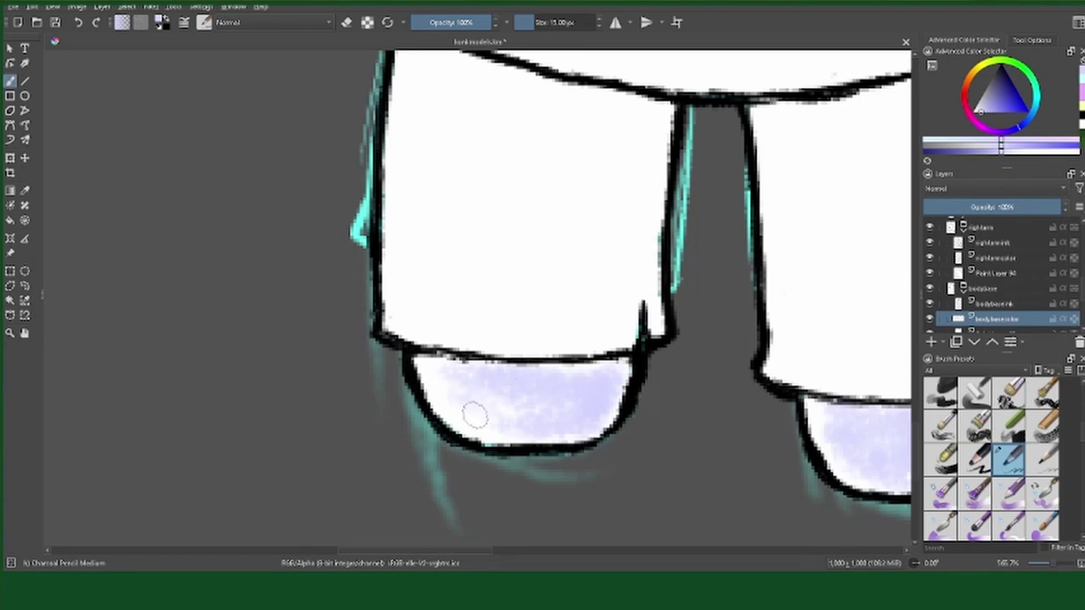
scroll(579, 206, "up", 5)
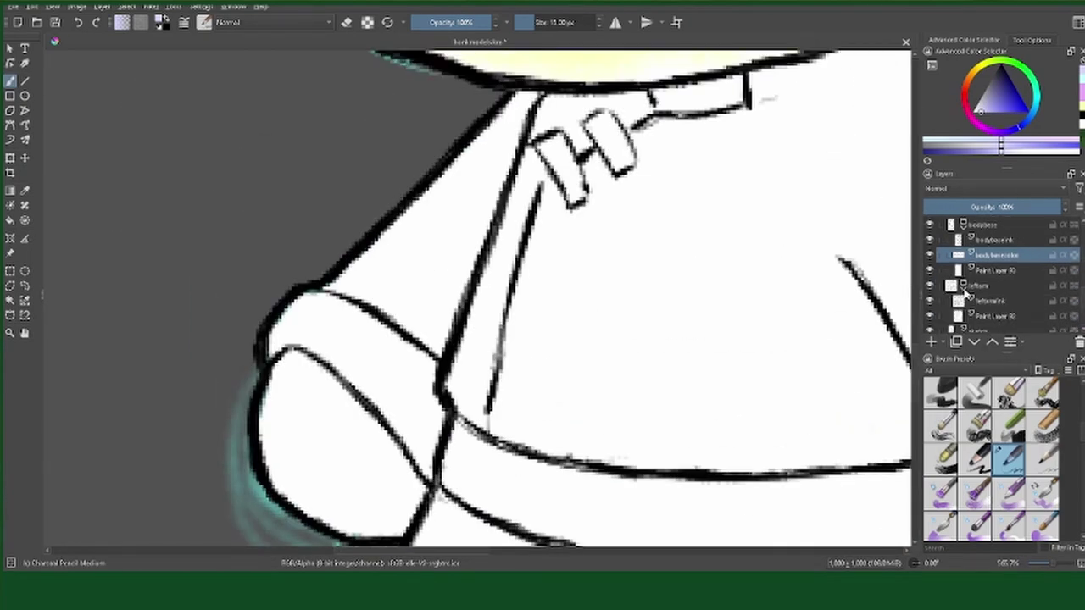
scroll(973, 254, "down", 3)
Step: Add an arm colour layer and paint lavender into the other sleeve cuff
key("Insert")
type("leftarmcolor")
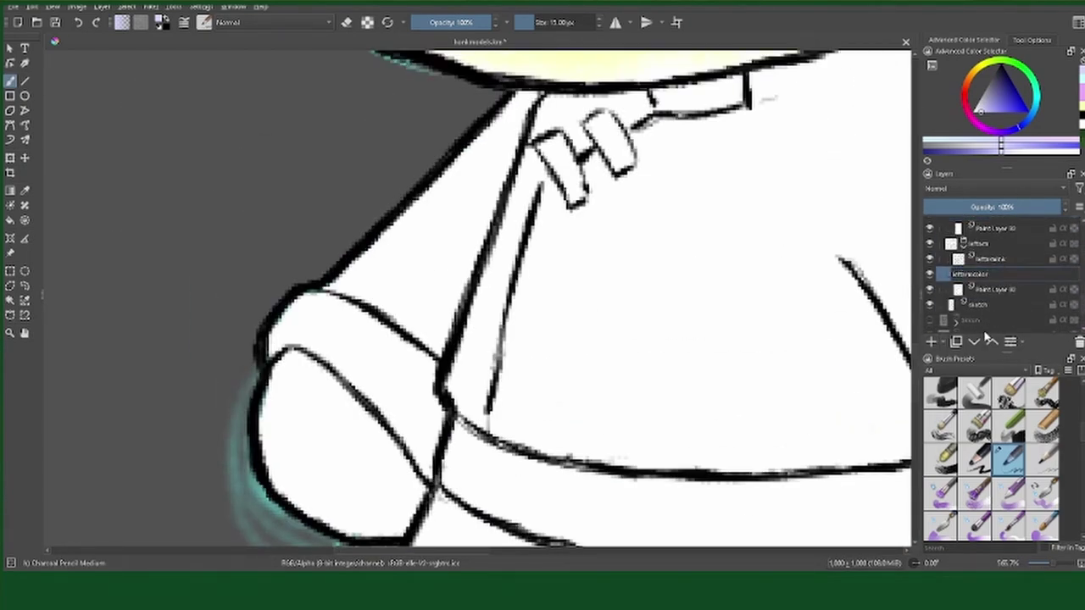
left_click_drag(456, 263, 523, 89)
mouse_move(373, 288)
left_mouse_down()
mouse_move(462, 326)
mouse_move(407, 246)
mouse_move(465, 327)
left_mouse_up()
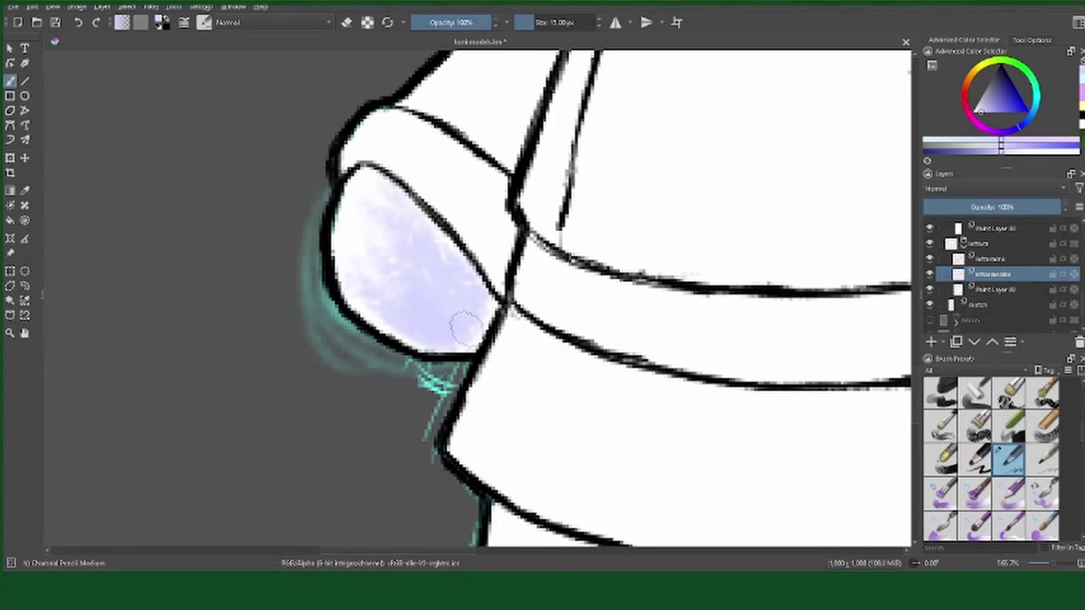
left_click_drag(371, 201, 513, 339)
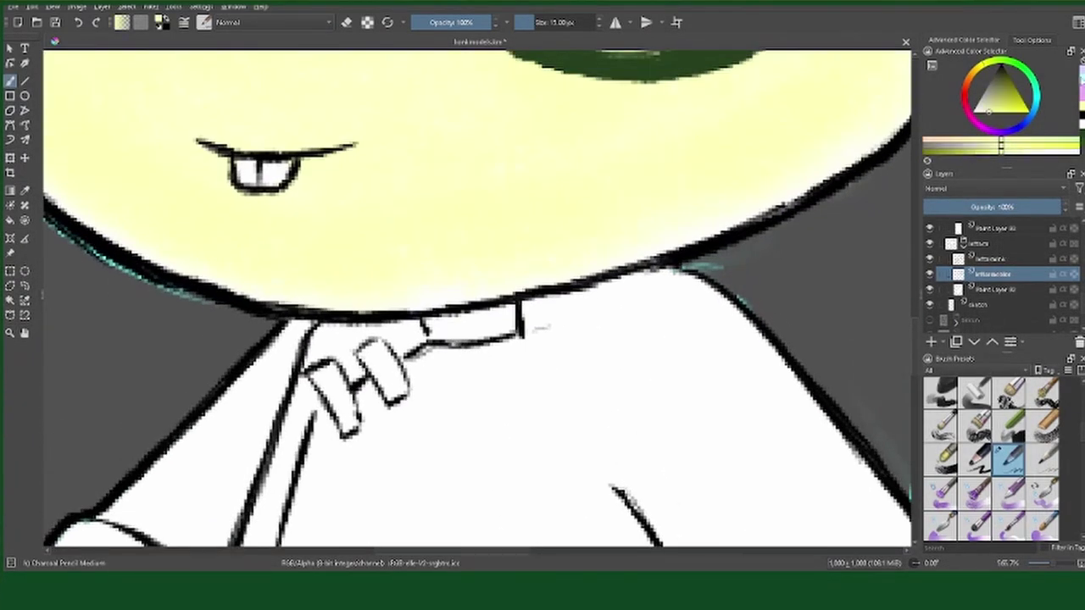
left_click_drag(670, 341, 712, 234)
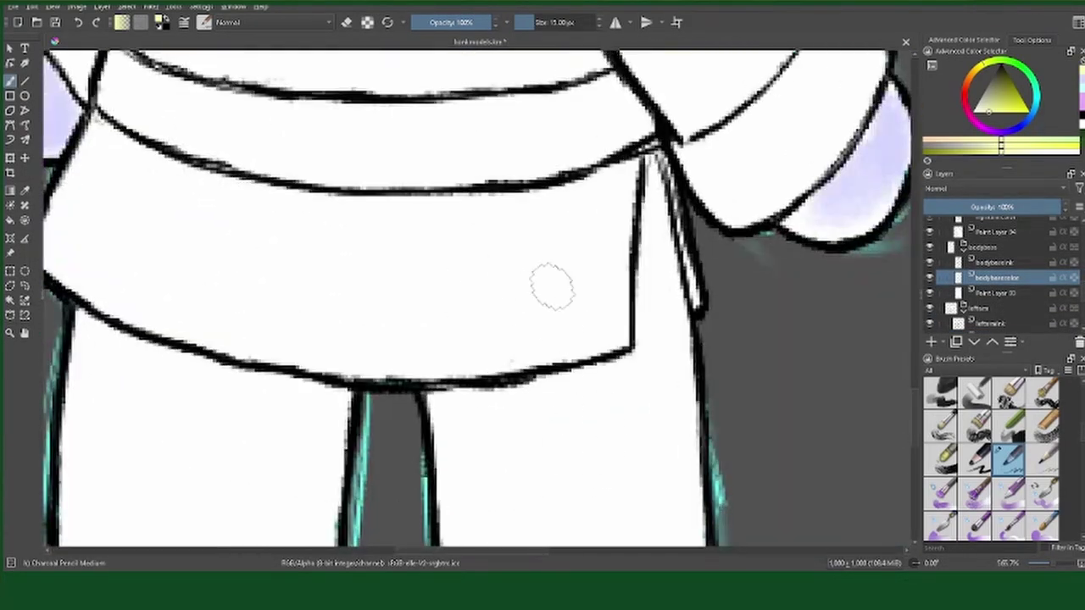
left_click(1023, 69)
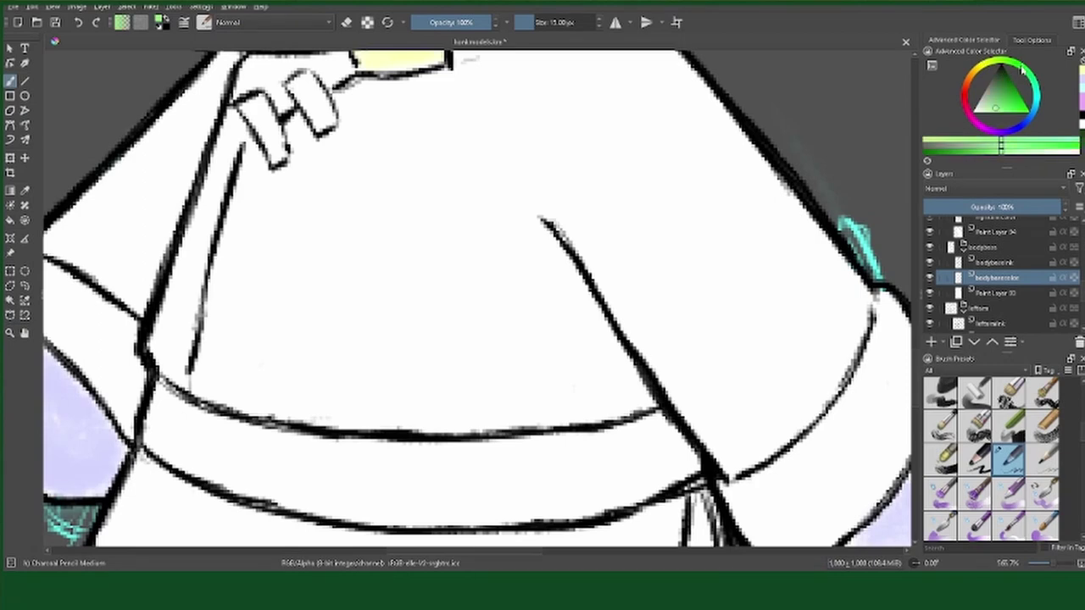
Step: Pick a darker green and start hatching it over the upper shirt
left_click_drag(1000, 103, 1008, 91)
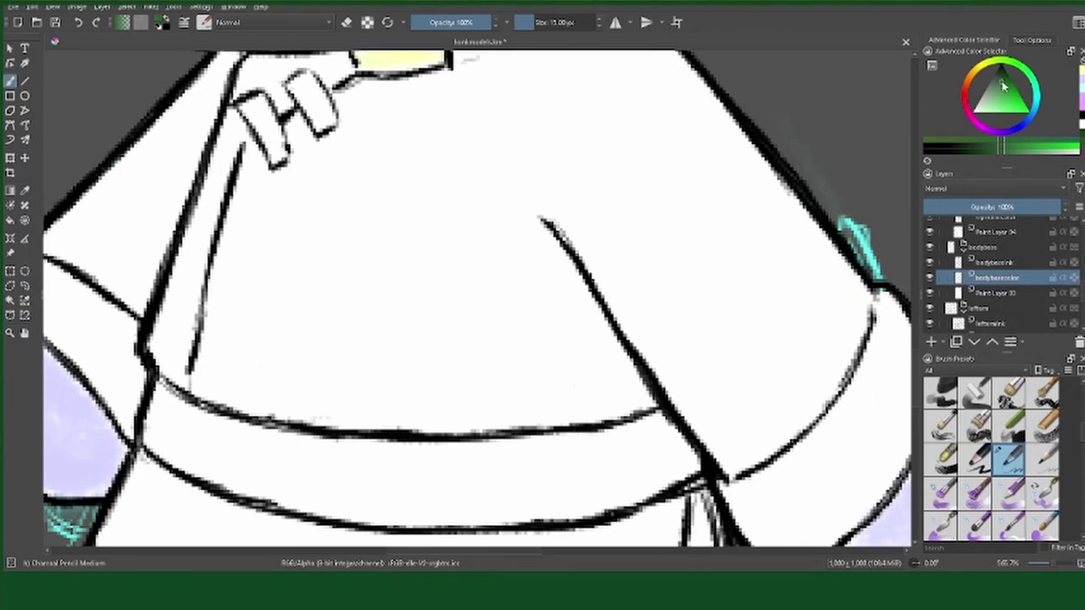
left_click_drag(1004, 83, 1001, 83)
left_click_drag(563, 273, 618, 359)
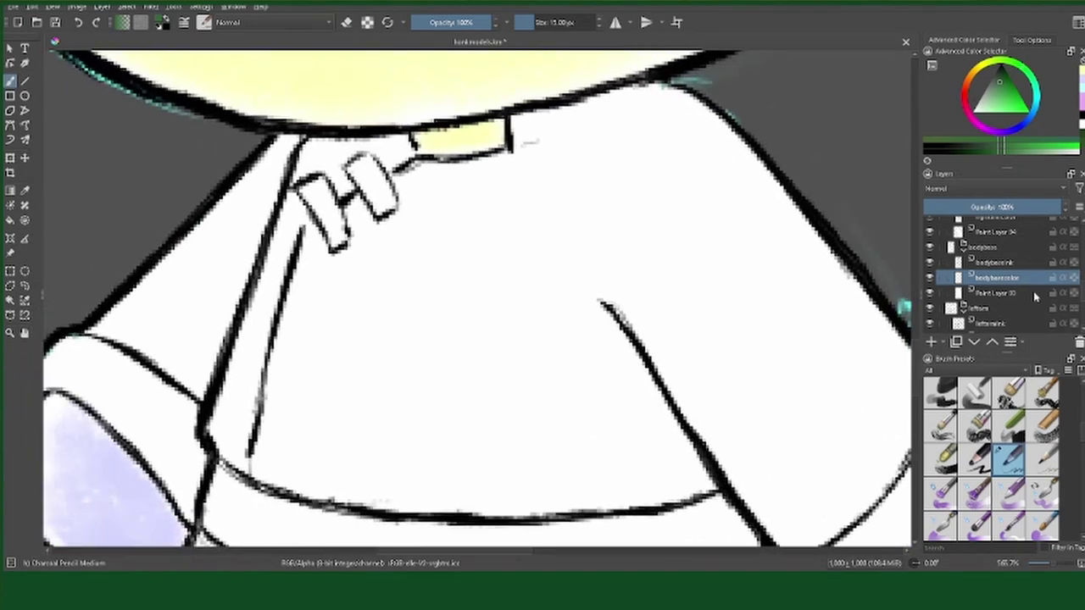
mouse_move(612, 166)
left_mouse_down()
mouse_move(580, 189)
mouse_move(653, 93)
mouse_move(691, 322)
left_mouse_up()
left_click_drag(645, 110, 491, 314)
mouse_move(662, 93)
left_mouse_down()
mouse_move(638, 173)
mouse_move(661, 424)
left_mouse_up()
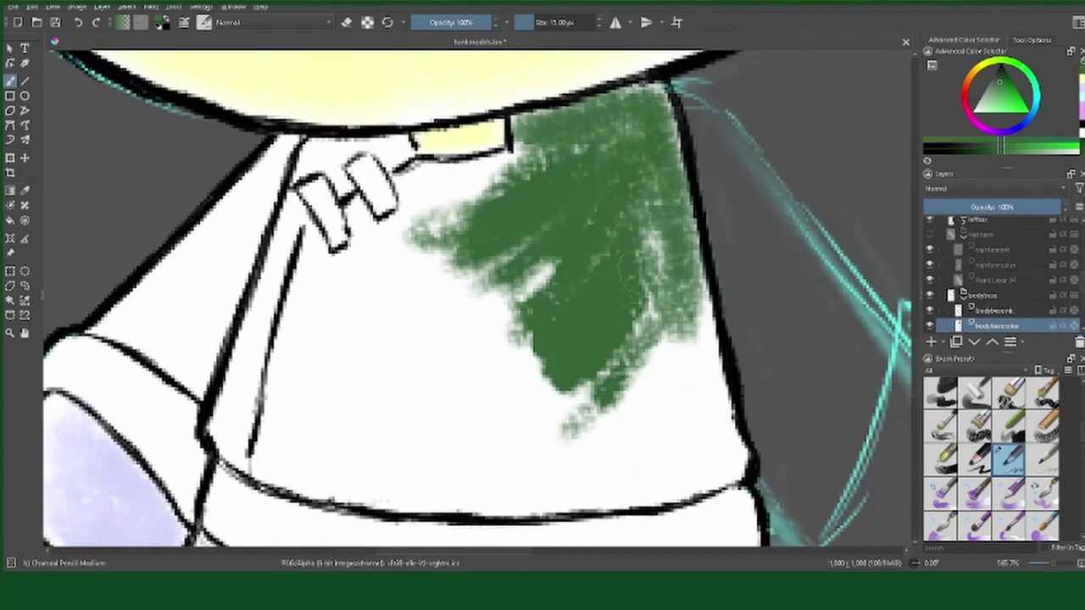
Step: Fill the shirt torso with dark green charcoal, from collar to bottom edge
key("bracketright")
key("bracketright")
key("bracketright")
left_click_drag(628, 212, 678, 407)
mouse_move(721, 458)
left_mouse_down()
mouse_move(522, 280)
mouse_move(381, 339)
left_mouse_up()
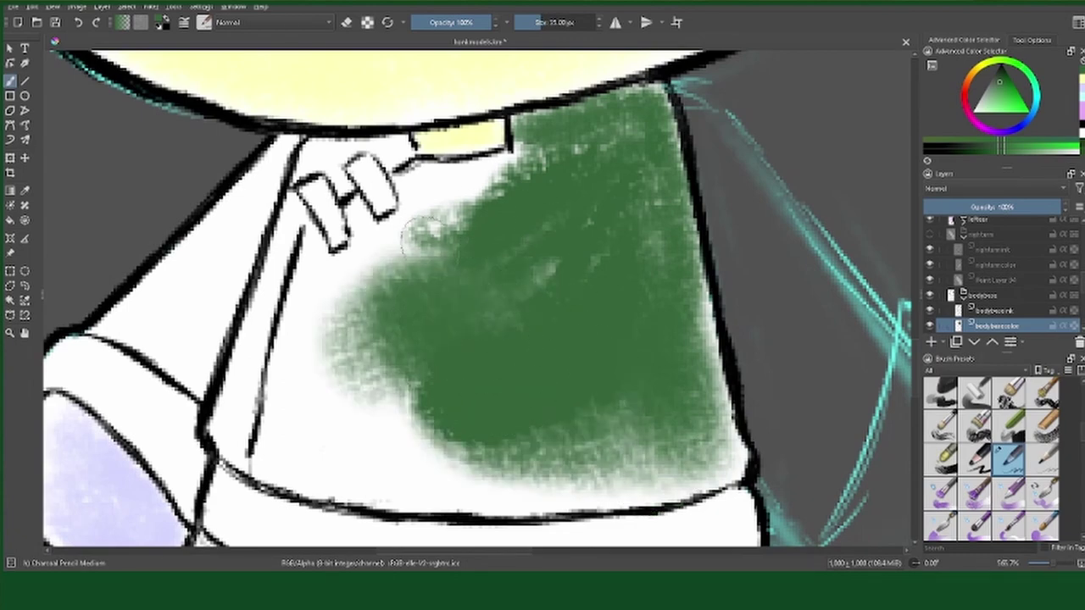
mouse_move(356, 254)
left_mouse_down()
mouse_move(542, 152)
mouse_move(644, 119)
left_mouse_up()
key("bracketleft")
key("bracketleft")
key("bracketleft")
mouse_move(339, 424)
left_mouse_down()
mouse_move(555, 475)
mouse_move(704, 492)
left_mouse_up()
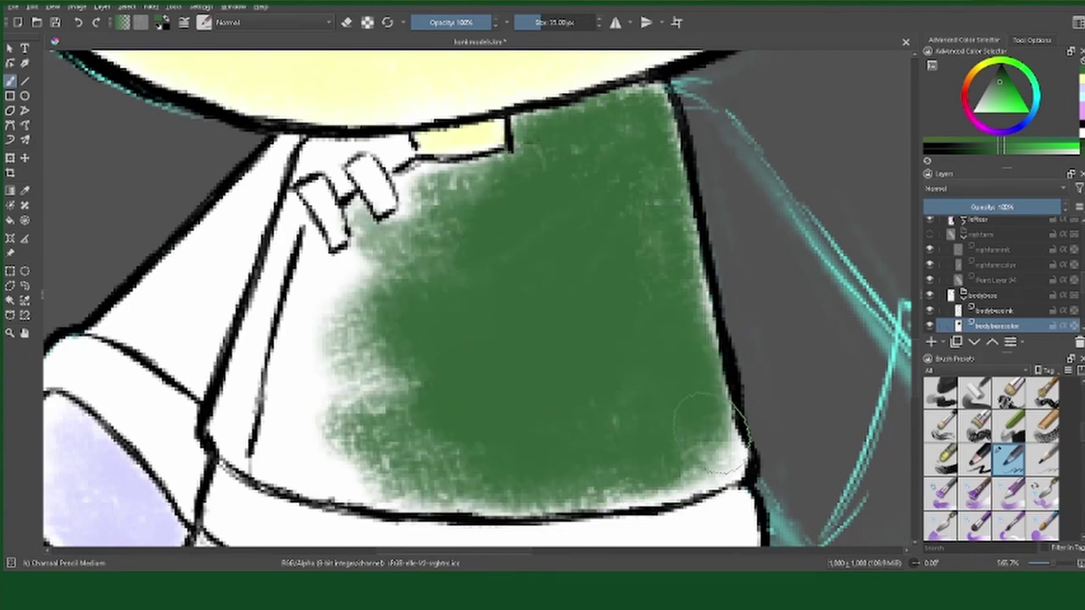
left_click_drag(729, 322, 695, 458)
scroll(642, 452, "down", 5)
scroll(562, 291, "up", 5)
mouse_move(590, 372)
left_mouse_down()
mouse_move(763, 472)
mouse_move(497, 508)
mouse_move(407, 356)
mouse_move(576, 275)
mouse_move(437, 348)
mouse_move(525, 504)
left_mouse_up()
mouse_move(823, 284)
left_mouse_down()
mouse_move(593, 186)
mouse_move(508, 255)
mouse_move(432, 373)
mouse_move(388, 410)
mouse_move(424, 228)
mouse_move(373, 432)
left_mouse_up()
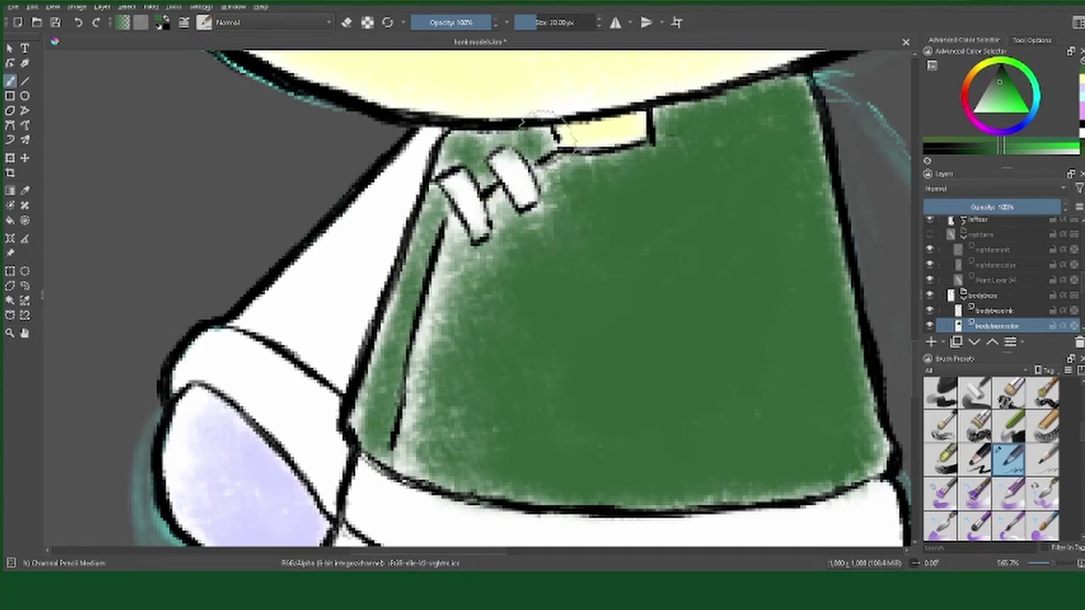
Step: Shade the wide lower band dark green, filling its pale left and centre
left_click_drag(665, 318, 489, 352)
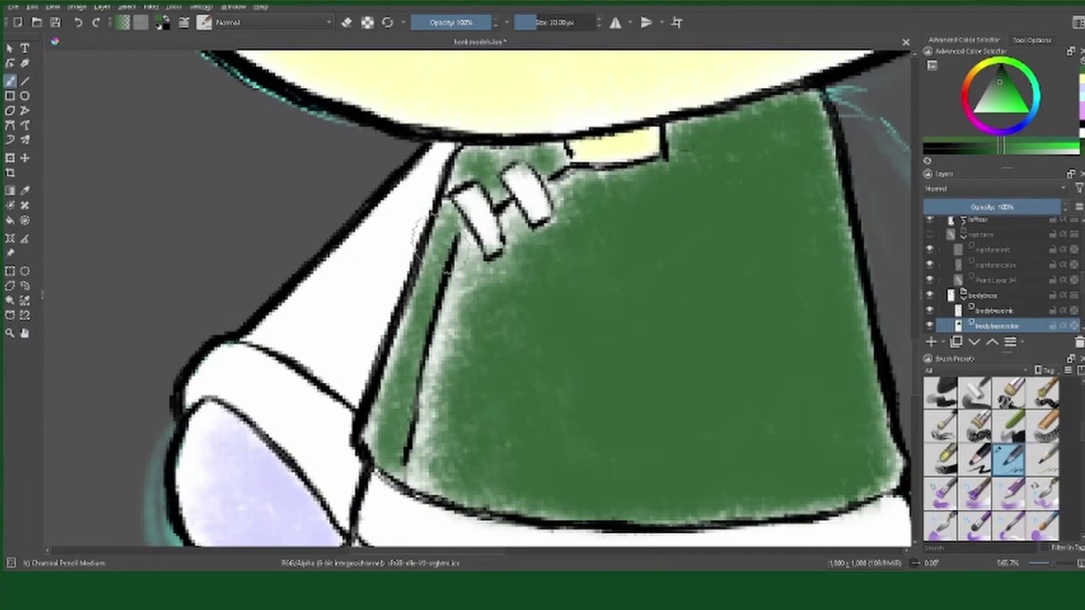
scroll(520, 358, "down", 3)
scroll(801, 264, "down", 3)
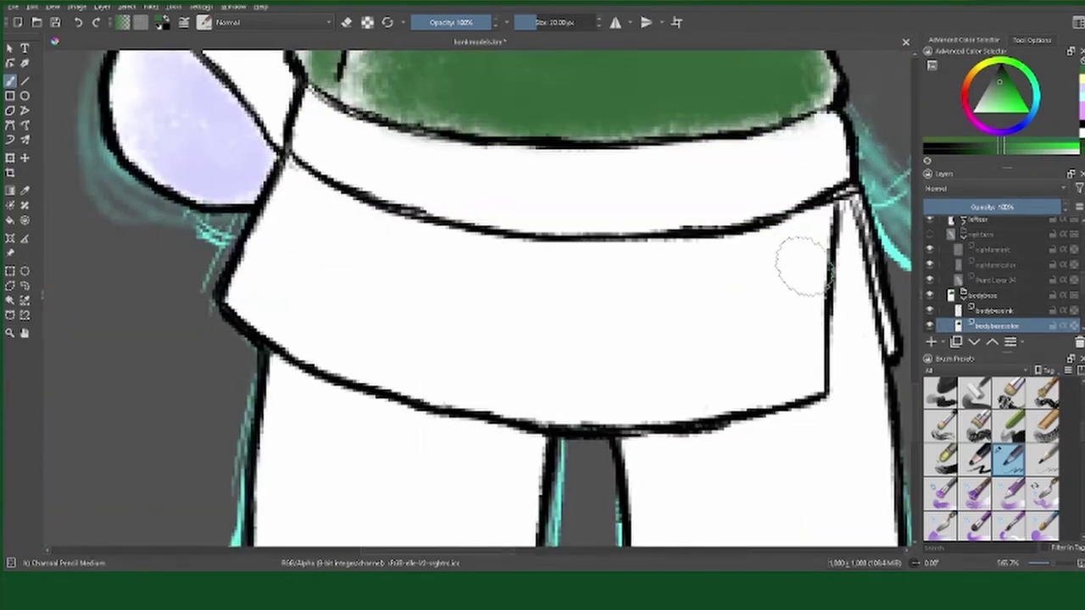
mouse_move(801, 264)
left_mouse_down()
mouse_move(679, 280)
mouse_move(703, 388)
mouse_move(373, 322)
mouse_move(729, 307)
mouse_move(805, 365)
mouse_move(644, 373)
mouse_move(594, 271)
mouse_move(653, 381)
left_mouse_up()
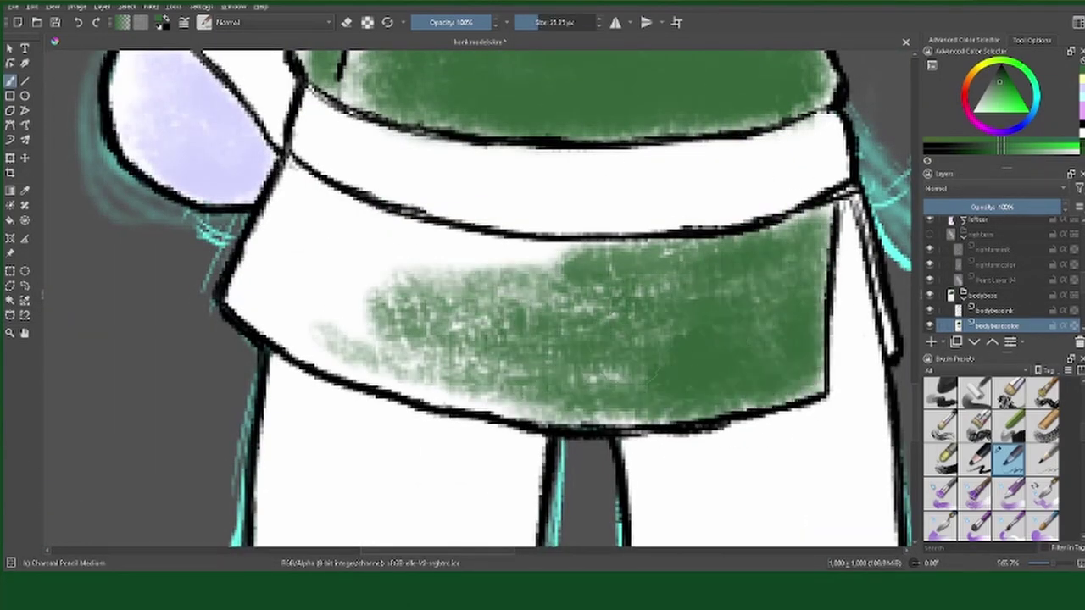
mouse_move(809, 207)
left_mouse_down()
mouse_move(399, 249)
mouse_move(283, 235)
mouse_move(246, 323)
mouse_move(446, 393)
mouse_move(593, 403)
left_mouse_up()
mouse_move(776, 212)
left_mouse_down()
mouse_move(475, 280)
mouse_move(636, 415)
mouse_move(296, 221)
mouse_move(560, 306)
mouse_move(602, 248)
mouse_move(457, 322)
mouse_move(339, 254)
left_mouse_up()
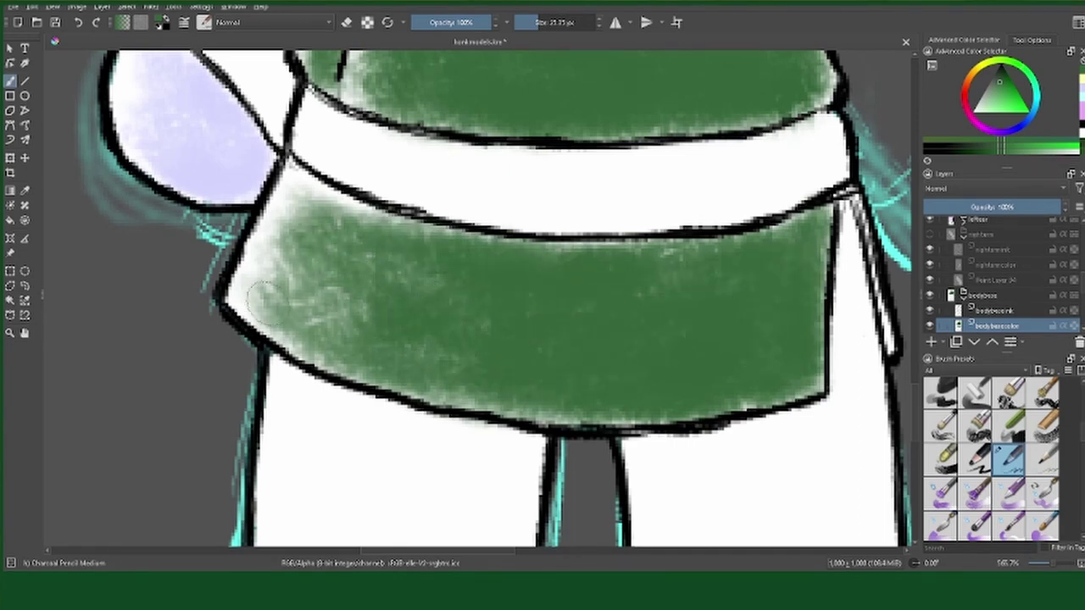
mouse_move(262, 296)
left_mouse_down()
mouse_move(305, 212)
mouse_move(280, 246)
left_mouse_up()
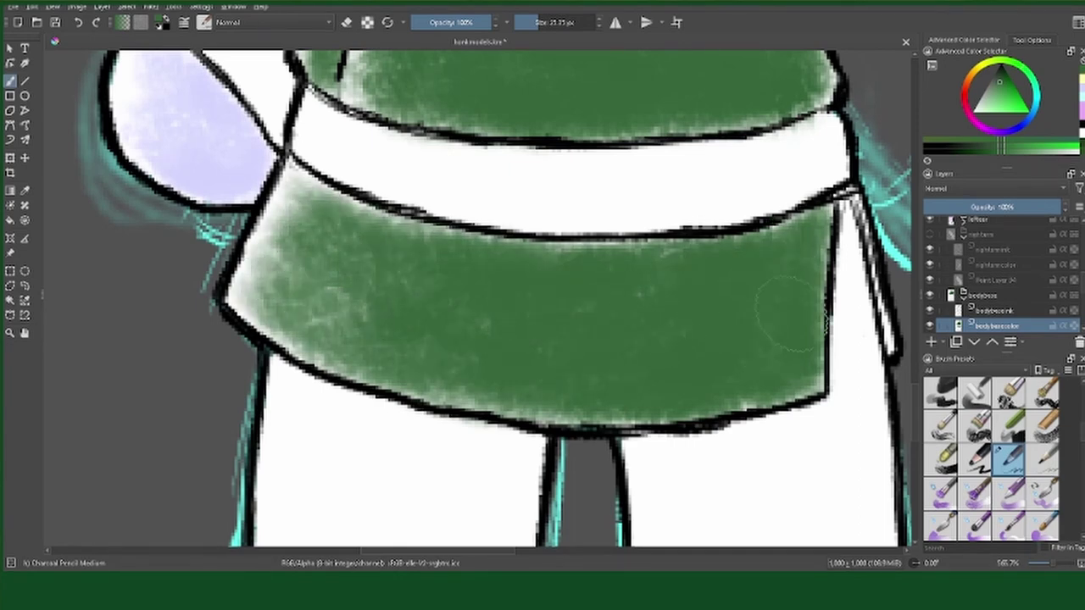
left_click_drag(604, 397, 432, 399)
left_click_drag(678, 246, 390, 229)
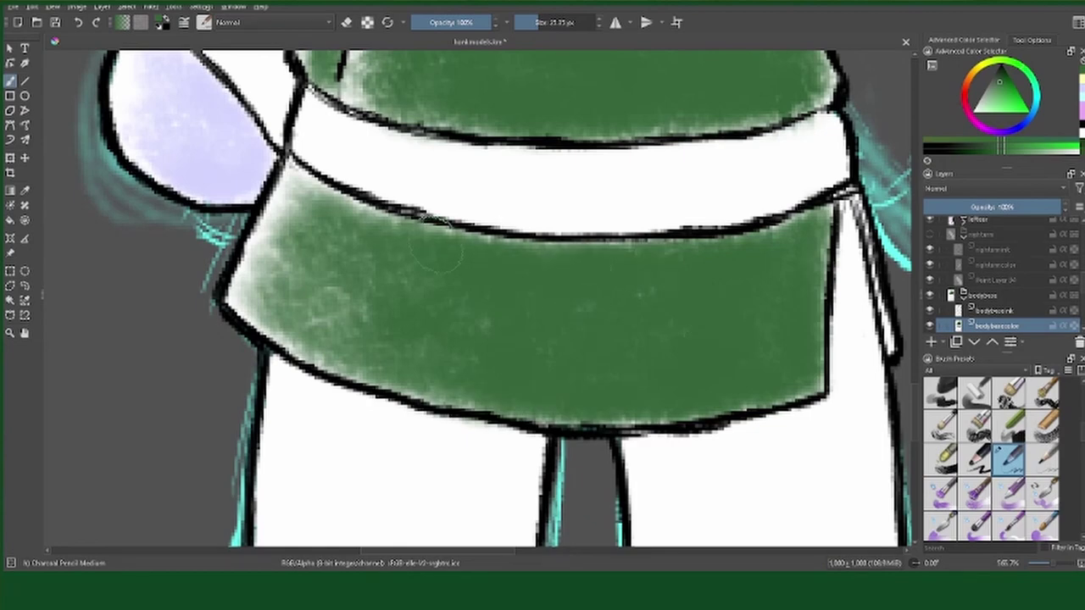
left_click_drag(458, 237, 288, 170)
left_click_drag(860, 262, 721, 301)
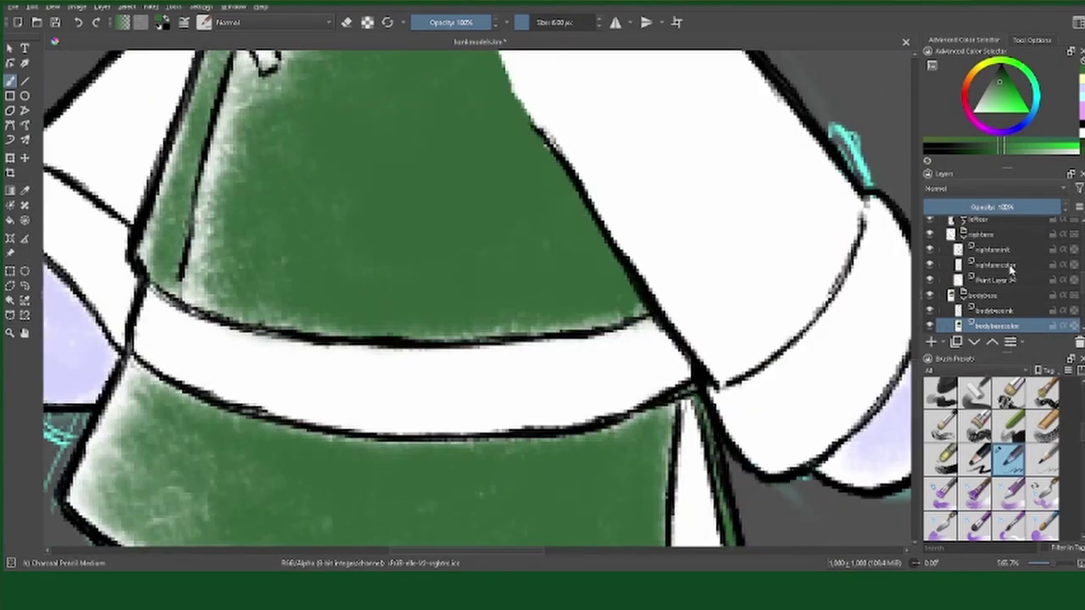
Step: Start shading the sleeve dark green on the arm colour layer
left_click(996, 264)
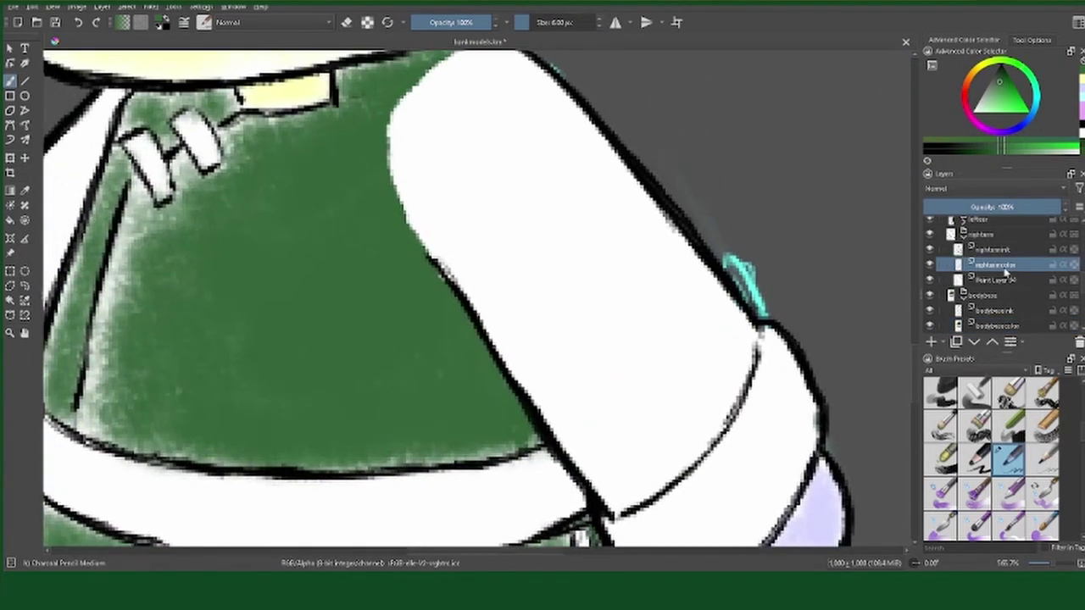
left_click_drag(559, 200, 598, 254)
mouse_move(508, 127)
left_mouse_down()
mouse_move(611, 322)
mouse_move(687, 356)
left_mouse_up()
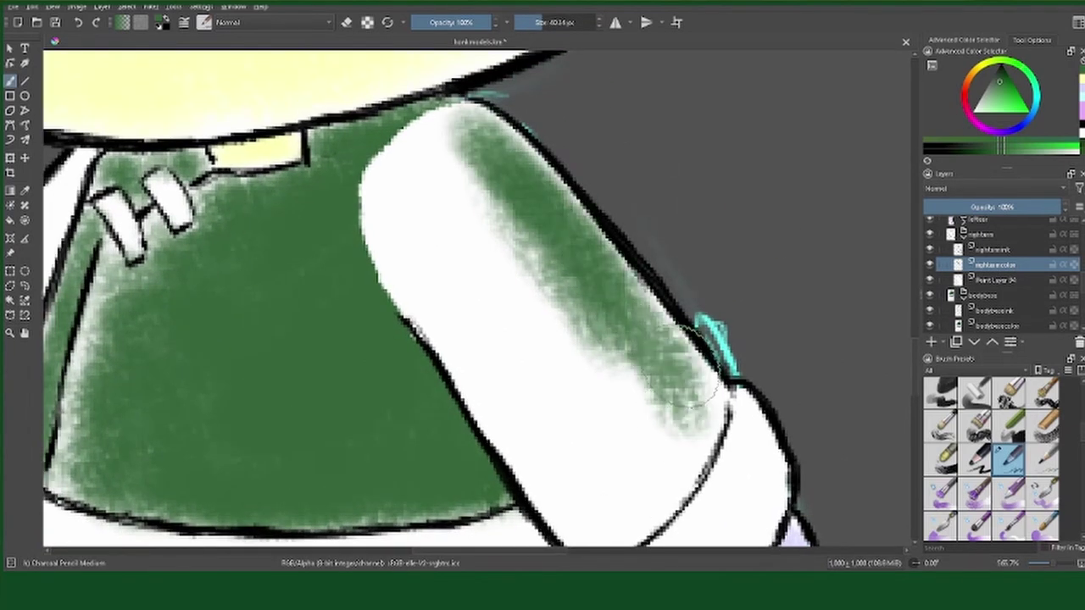
mouse_move(637, 291)
left_mouse_down()
mouse_move(659, 412)
mouse_move(750, 373)
left_mouse_up()
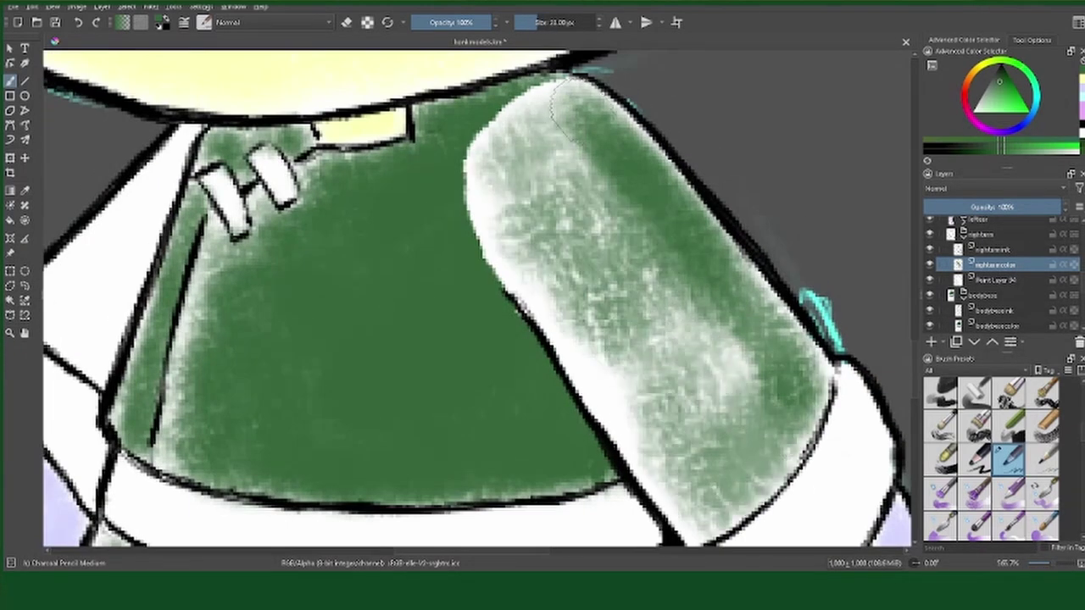
mouse_move(577, 110)
left_mouse_down()
mouse_move(500, 152)
mouse_move(594, 97)
left_mouse_up()
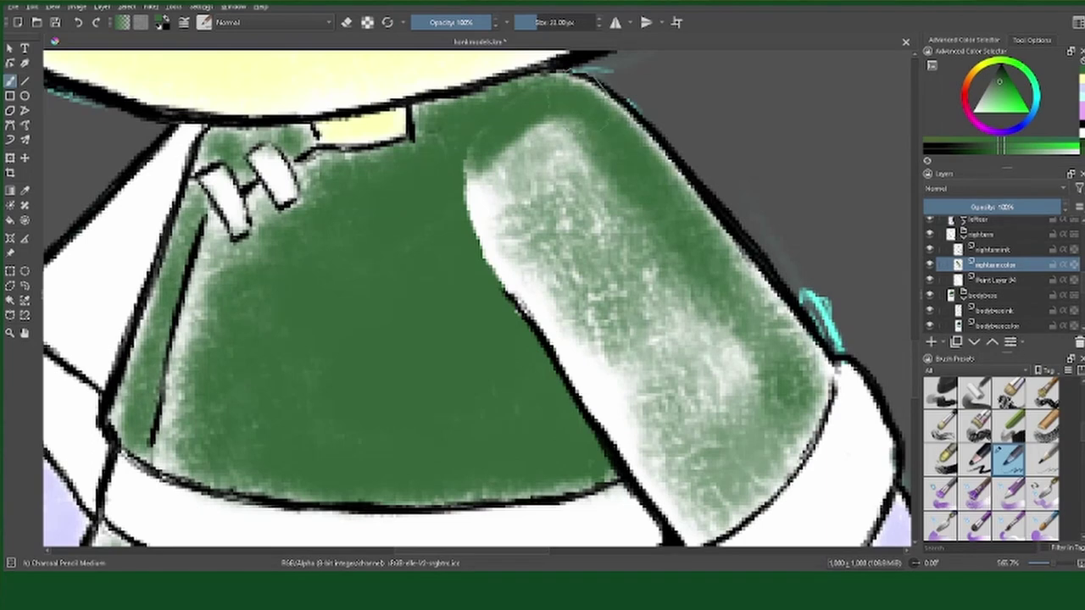
mouse_move(632, 132)
left_mouse_down()
mouse_move(796, 390)
mouse_move(780, 458)
left_mouse_up()
Step: Cover the sleeve's remaining white highlights with dark green
mouse_move(542, 136)
left_mouse_down()
mouse_move(518, 161)
mouse_move(746, 475)
left_mouse_up()
left_click_drag(475, 220, 593, 128)
left_click_drag(559, 170, 695, 306)
left_click_drag(610, 94, 806, 475)
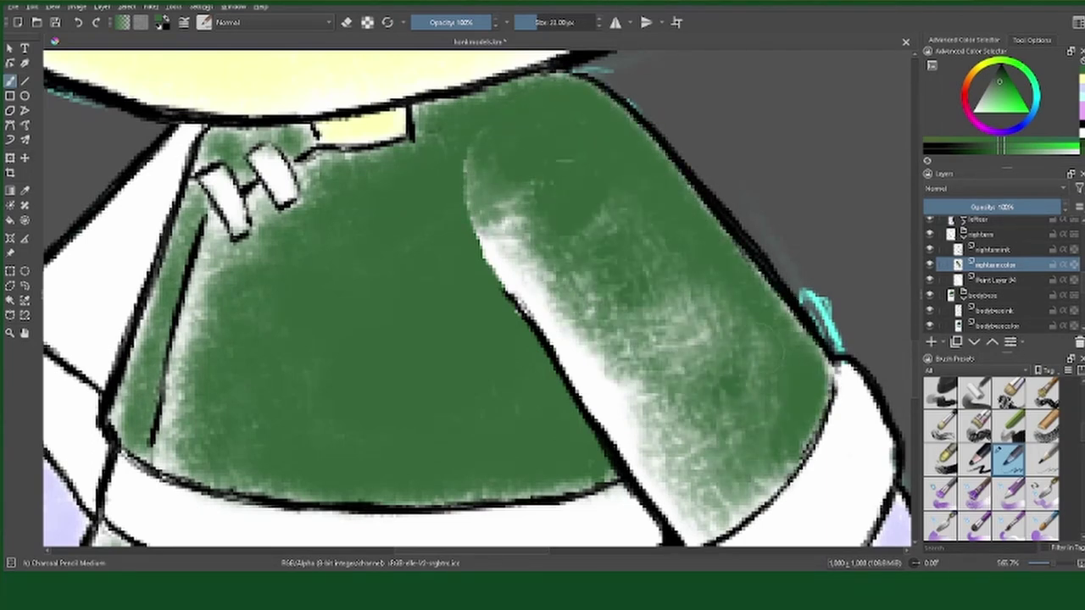
left_click_drag(619, 280, 746, 508)
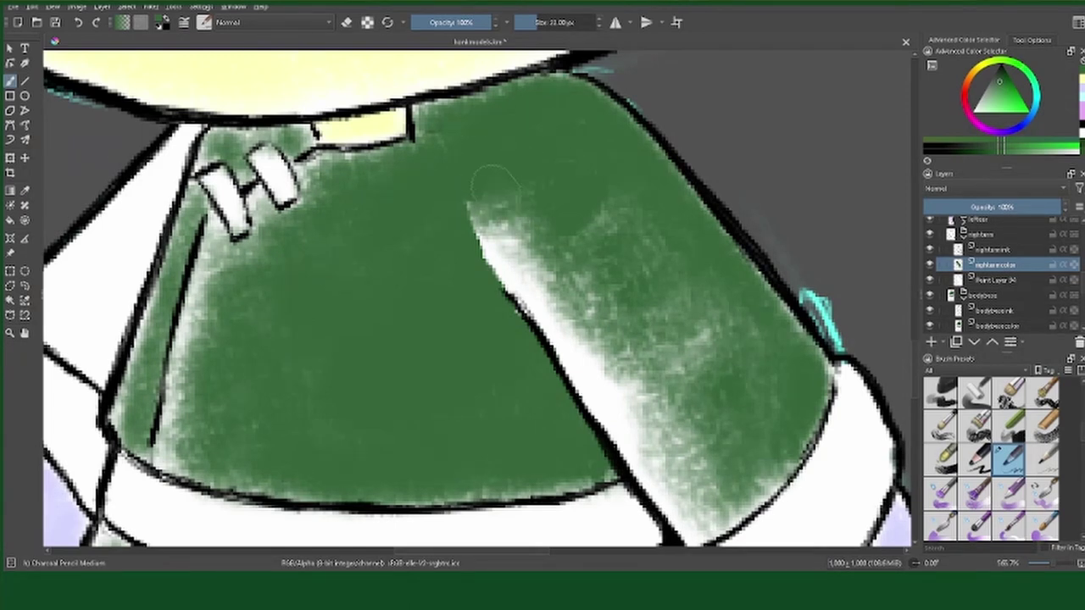
left_click_drag(492, 182, 610, 364)
left_click_drag(576, 322, 721, 542)
left_click_drag(645, 254, 738, 441)
left_click_drag(678, 406, 796, 517)
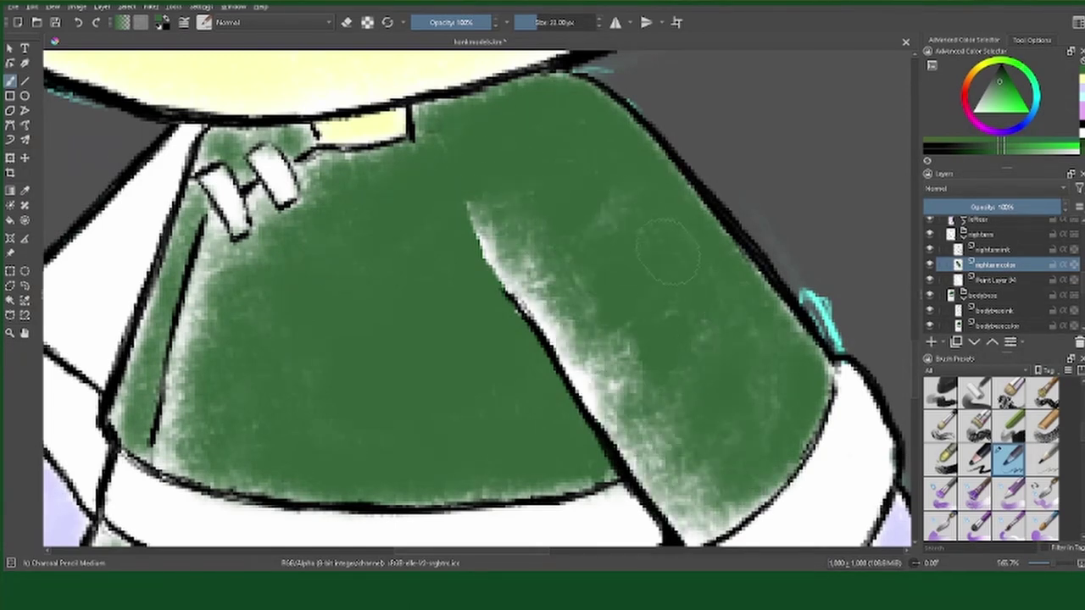
left_click_drag(492, 241, 632, 419)
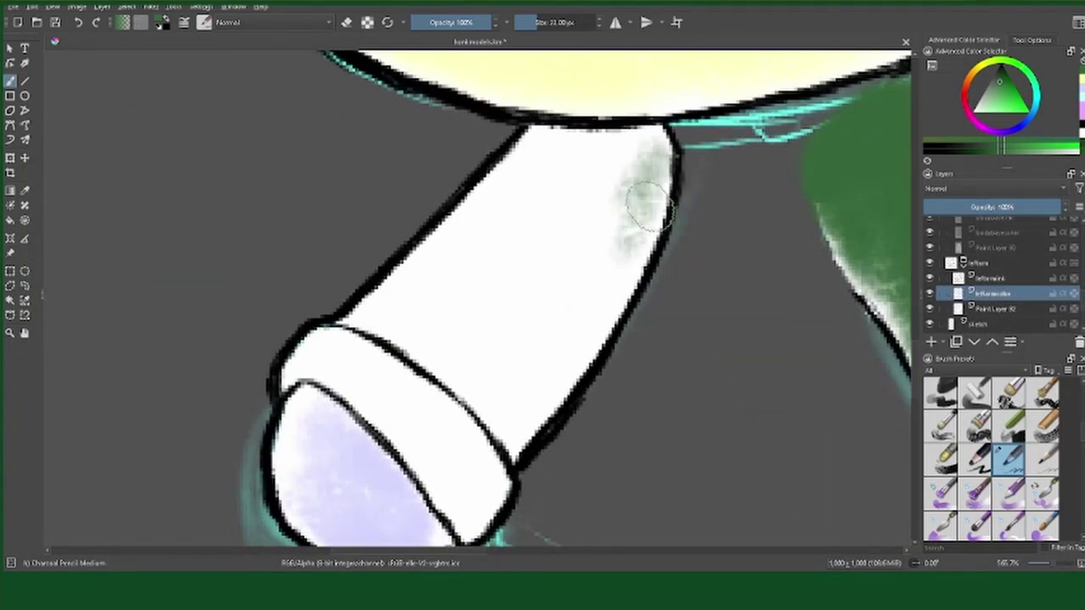
mouse_move(649, 204)
left_mouse_down()
mouse_move(441, 398)
mouse_move(461, 359)
mouse_move(611, 245)
mouse_move(538, 161)
mouse_move(627, 145)
left_mouse_up()
Step: With the head hidden, paint the left sleeve green, then green the shoulder's white patch
left_click(963, 262)
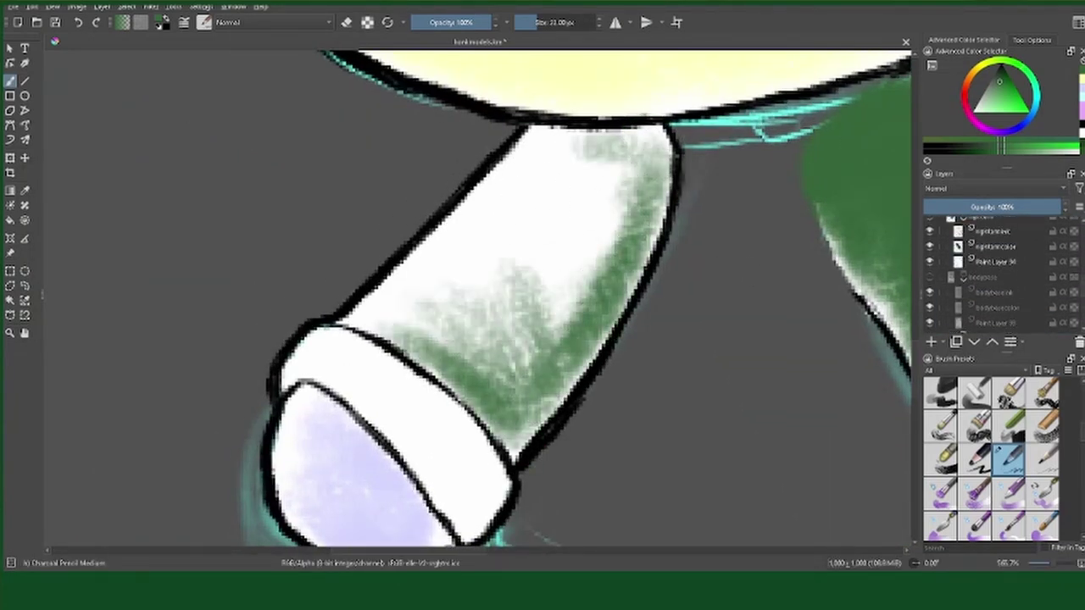
scroll(1011, 294, "down", 2)
left_click(996, 300)
mouse_move(416, 308)
left_mouse_down()
mouse_move(627, 152)
mouse_move(644, 262)
mouse_move(509, 441)
mouse_move(526, 288)
mouse_move(593, 153)
mouse_move(653, 127)
mouse_move(526, 445)
mouse_move(594, 169)
mouse_move(525, 373)
mouse_move(382, 339)
mouse_move(619, 153)
left_mouse_up()
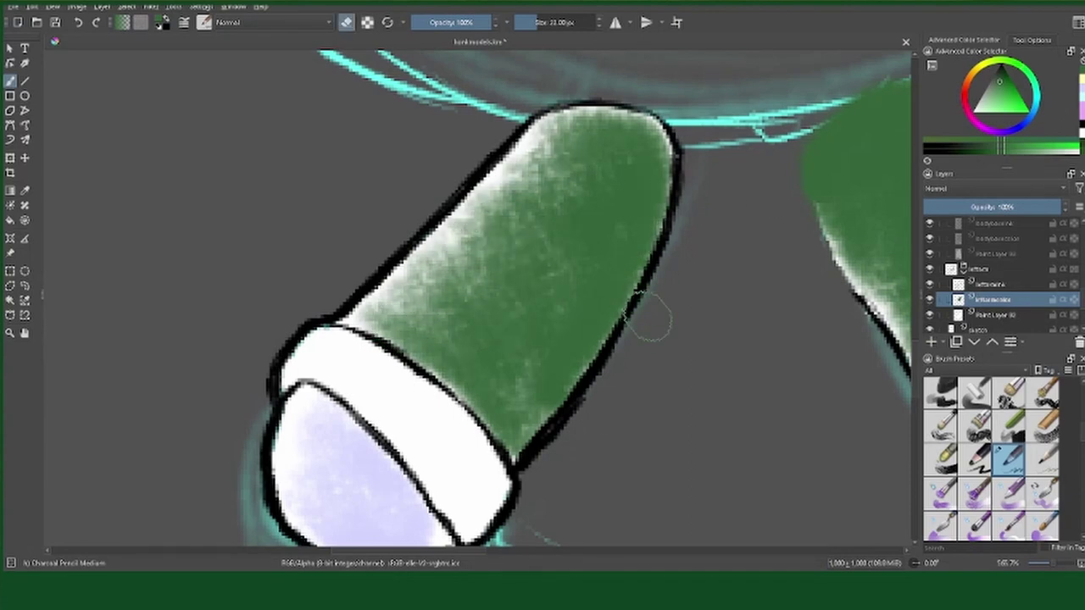
left_click_drag(504, 157, 513, 441)
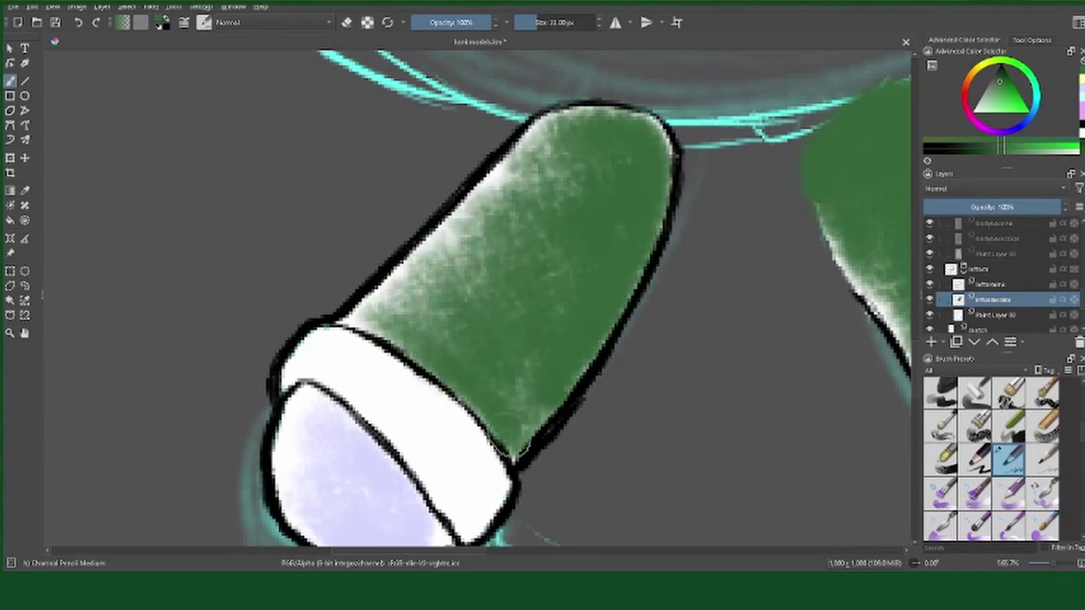
scroll(991, 271, "up", 2)
left_click(930, 241)
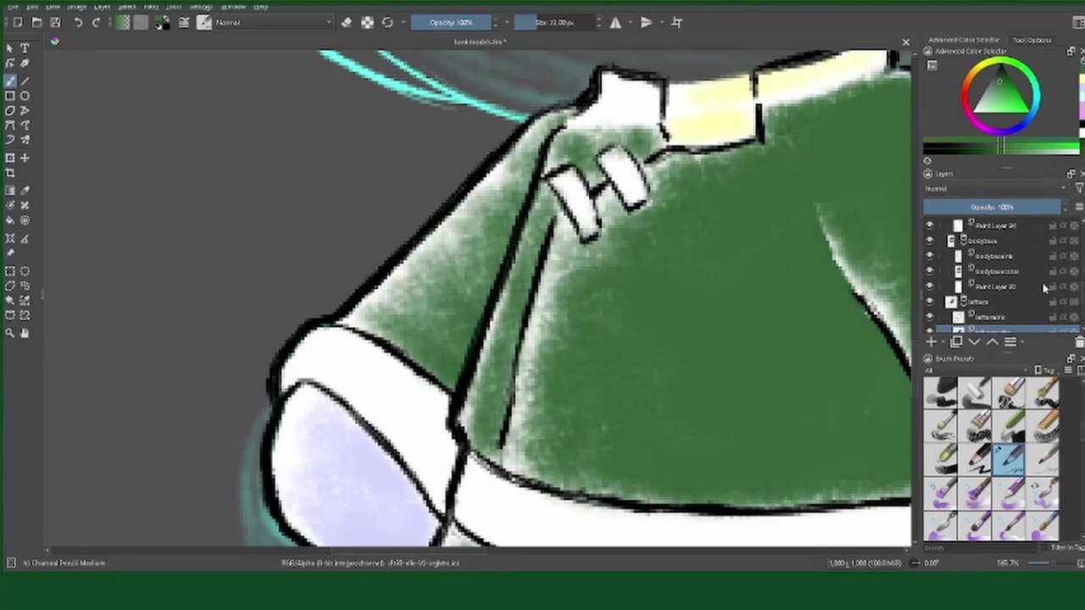
left_click(996, 271)
scroll(534, 199, "down", 2)
left_click_drag(542, 208, 529, 183)
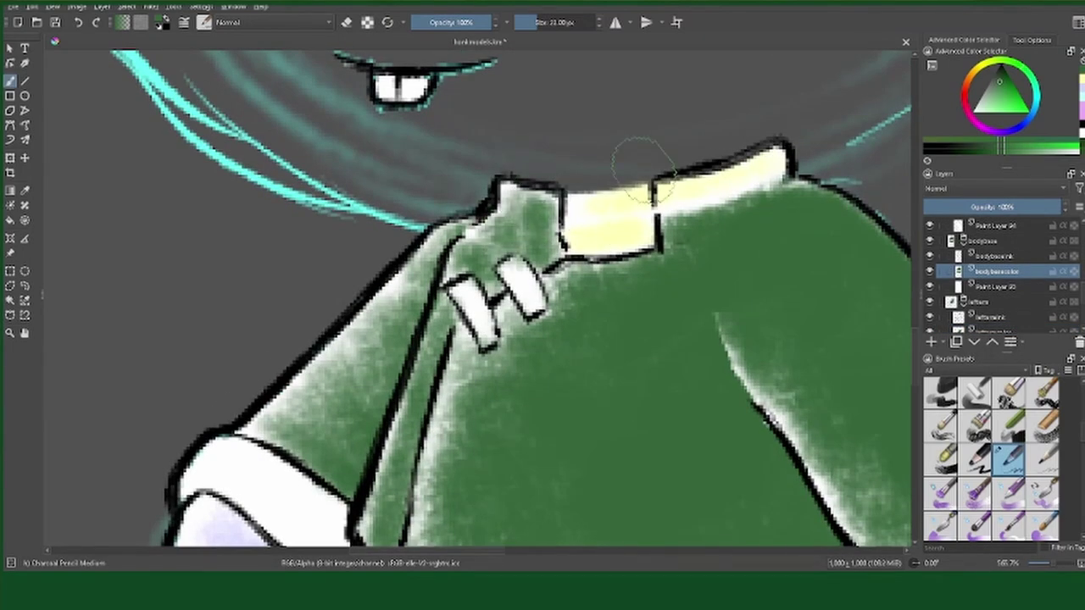
Step: Paint green over the pale area beside the collar
mouse_move(640, 161)
left_mouse_down()
mouse_move(729, 182)
mouse_move(767, 144)
left_mouse_up()
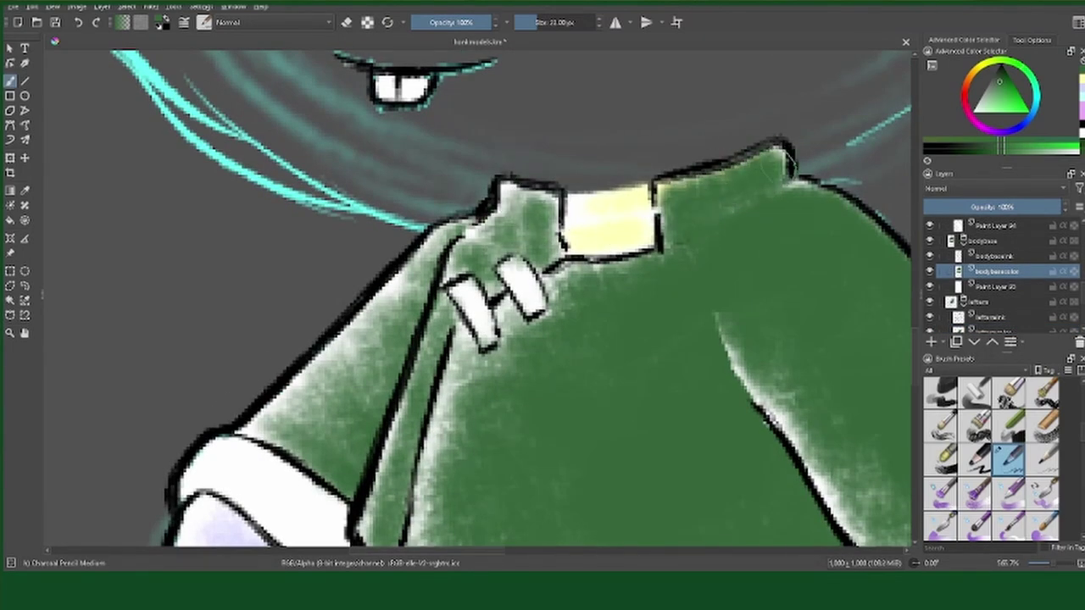
scroll(574, 249, "down", 5)
scroll(574, 249, "up", 4)
scroll(602, 359, "up", 1)
scroll(602, 360, "down", 3)
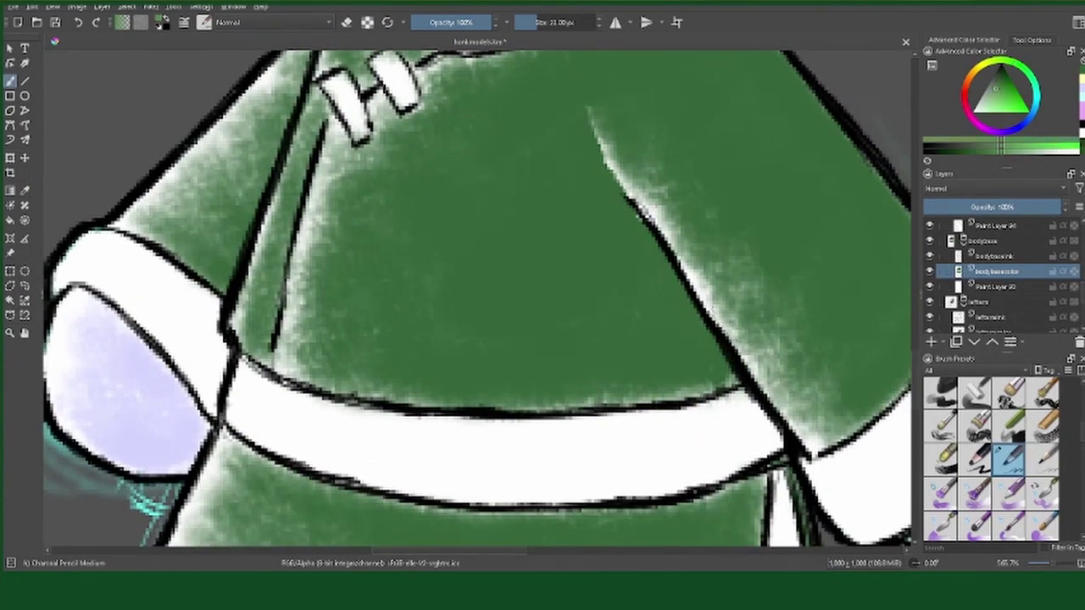
scroll(543, 296, "left", 3)
Step: Hide the body group and paint both cuffs light green, erasing excess on the left cuff
left_click(992, 329)
left_click(930, 240)
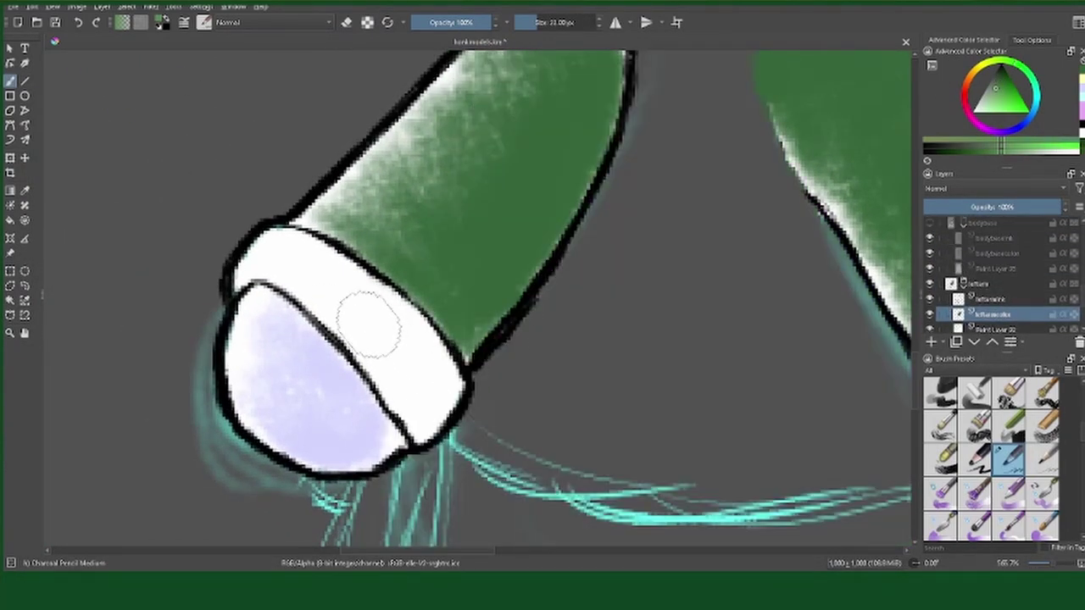
mouse_move(369, 324)
left_mouse_down()
mouse_move(424, 424)
mouse_move(356, 271)
mouse_move(406, 323)
mouse_move(342, 303)
mouse_move(329, 273)
left_mouse_up()
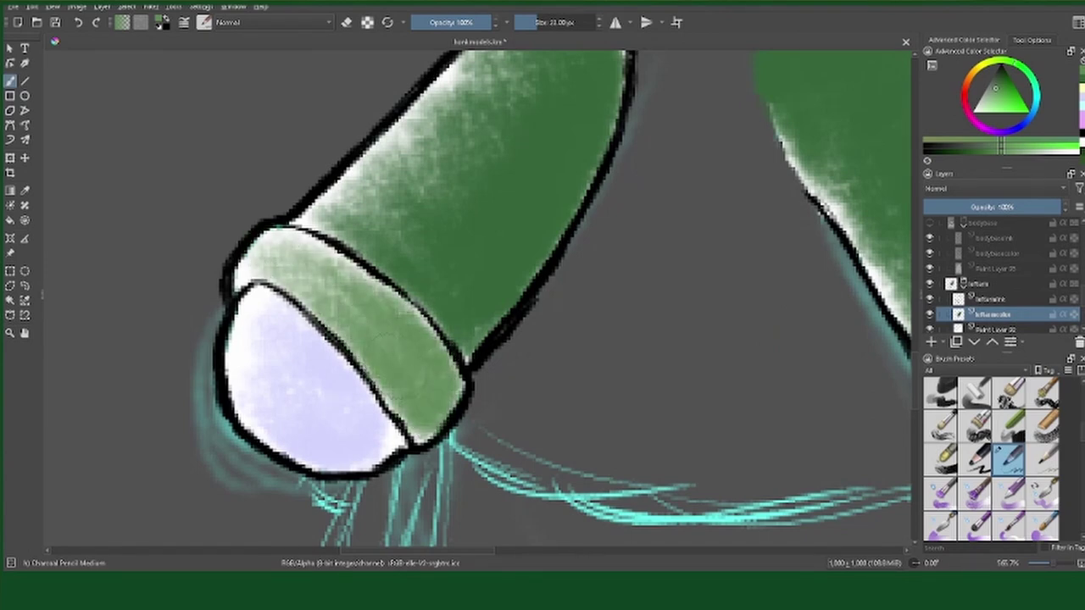
scroll(850, 161, "right", 2)
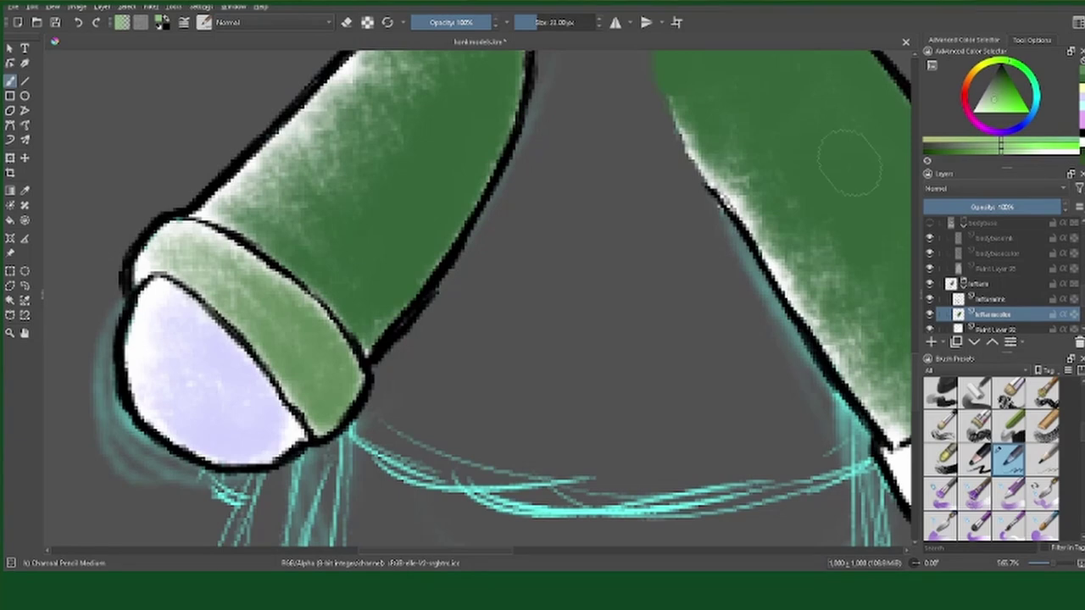
key("e")
mouse_move(246, 293)
left_mouse_down()
mouse_move(297, 339)
mouse_move(311, 376)
mouse_move(322, 363)
mouse_move(314, 390)
mouse_move(288, 322)
mouse_move(246, 280)
mouse_move(186, 259)
left_mouse_up()
key("e")
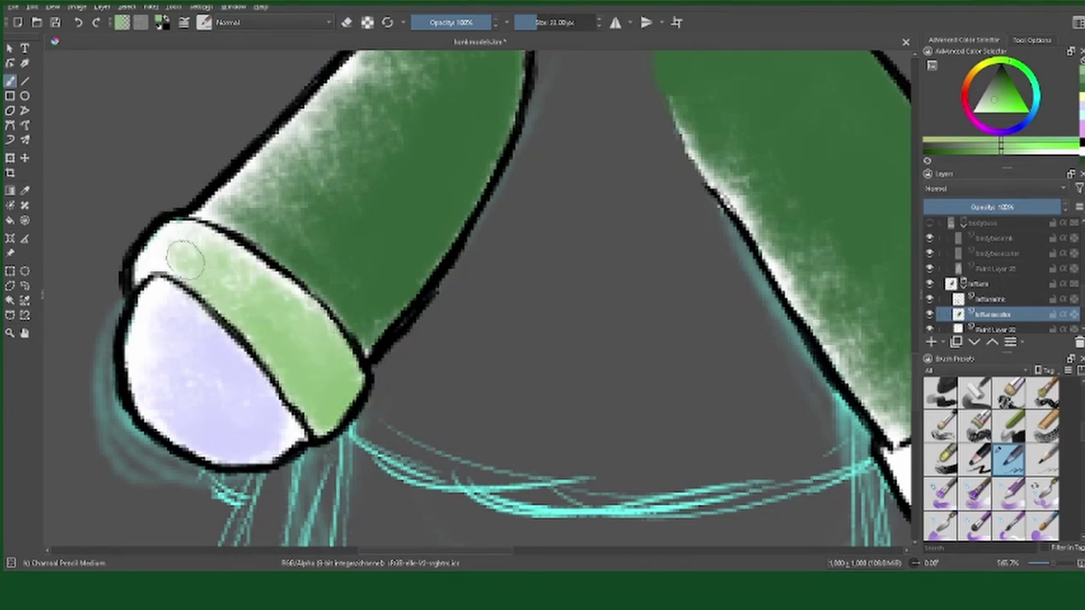
scroll(328, 399, "right", 5)
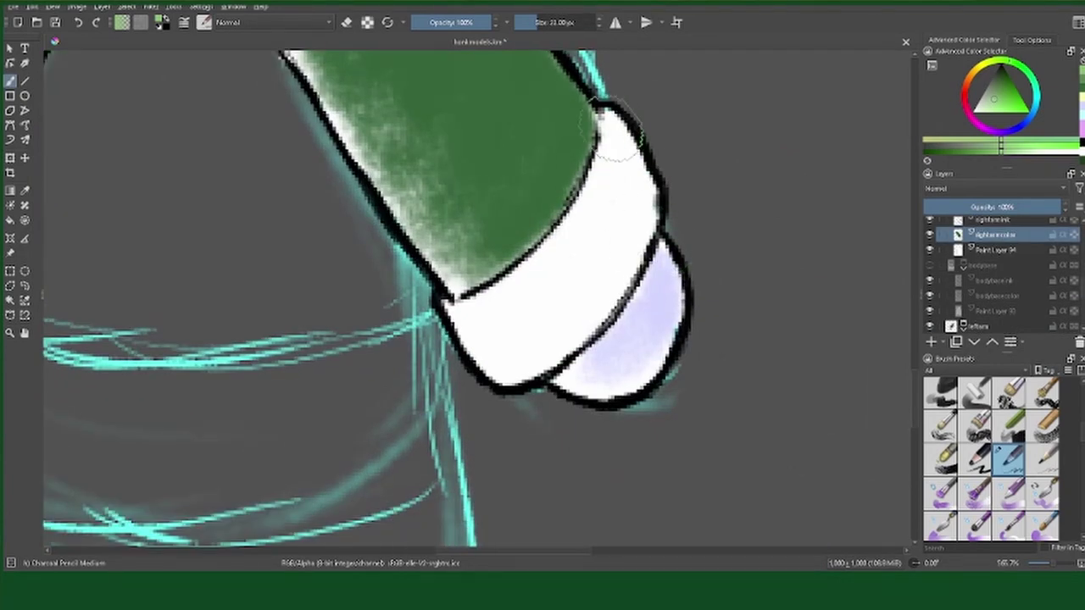
mouse_move(615, 139)
left_mouse_down()
mouse_move(627, 221)
mouse_move(526, 313)
mouse_move(500, 356)
mouse_move(617, 150)
mouse_move(633, 201)
left_mouse_up()
scroll(992, 280, "down", 2)
Step: Hide the cyan sketch lines and pick magenta as the paint colour
left_click(930, 300)
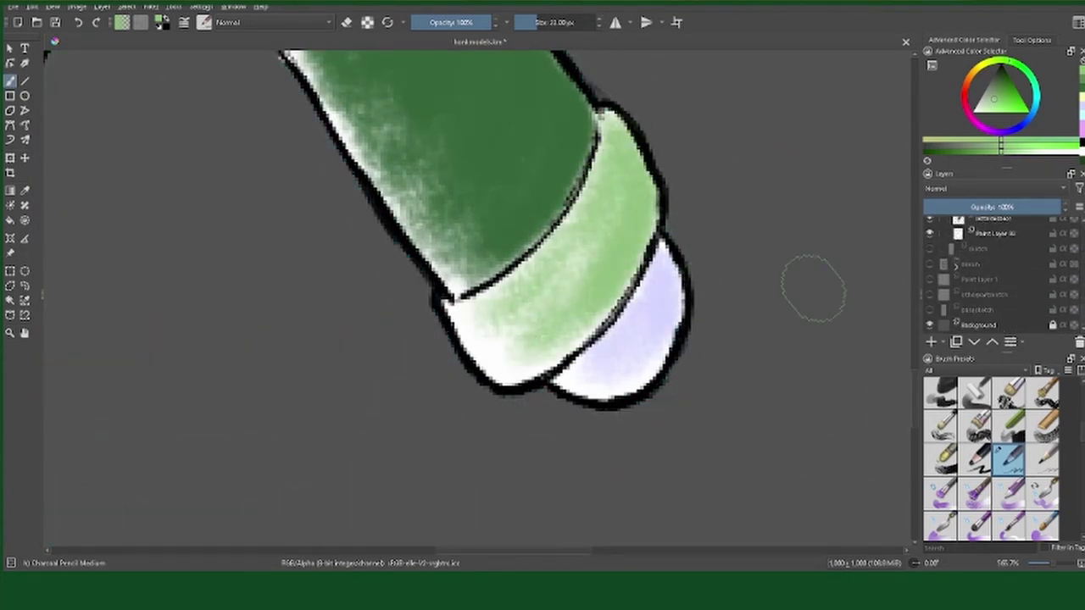
left_click(670, 212)
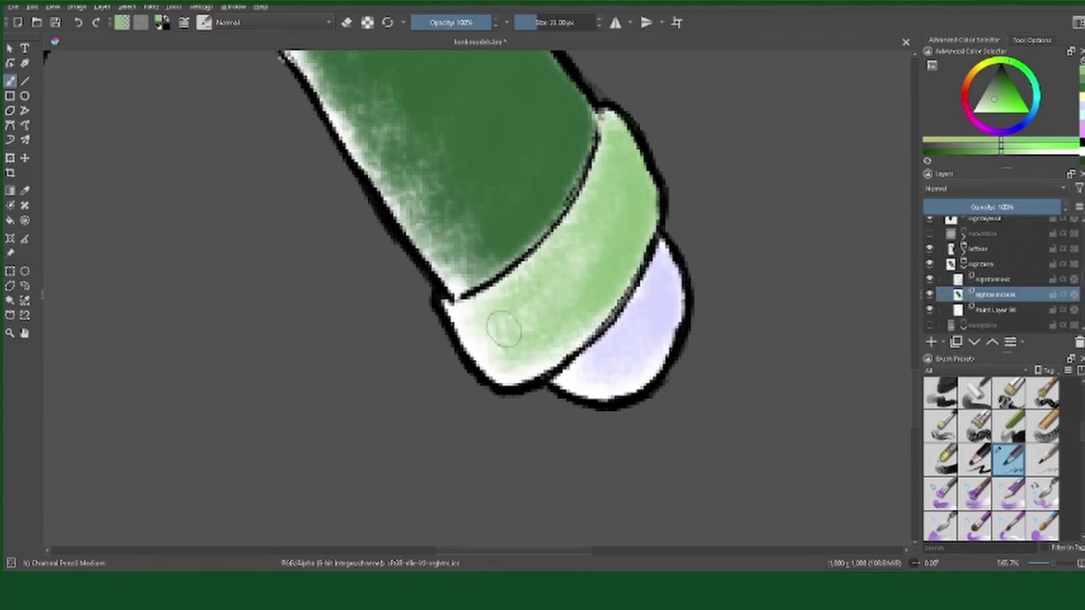
key("minus")
key("minus")
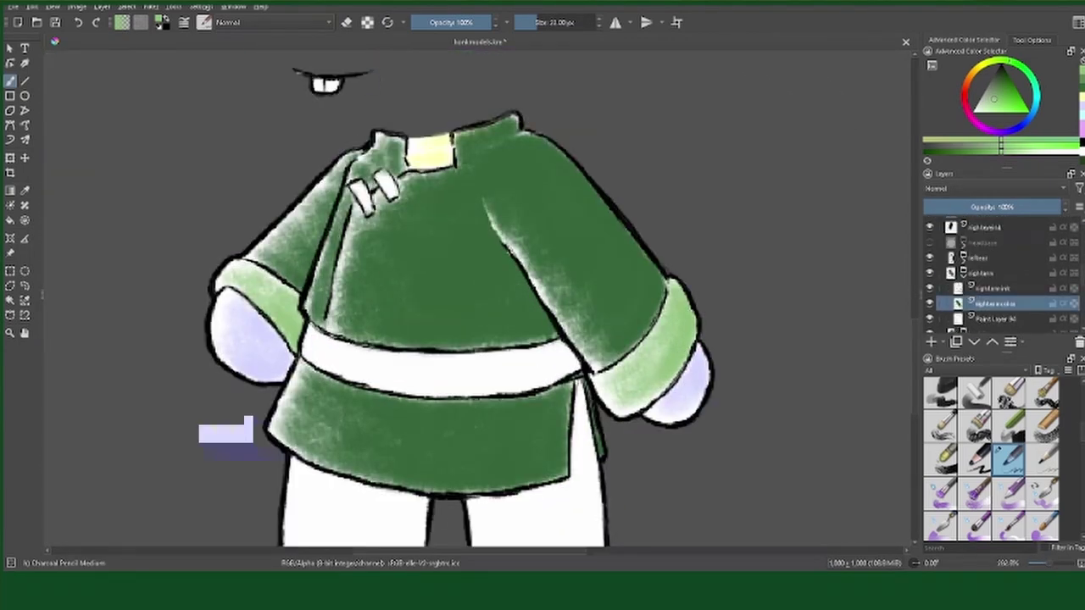
key("plus")
scroll(647, 266, "up", 5)
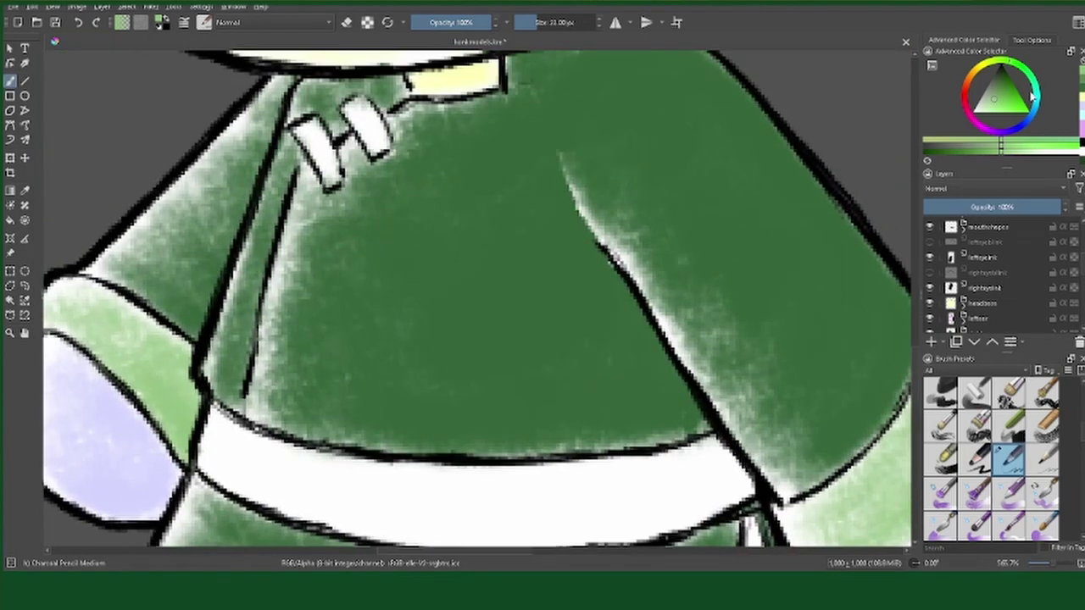
left_click_drag(986, 122, 1006, 90)
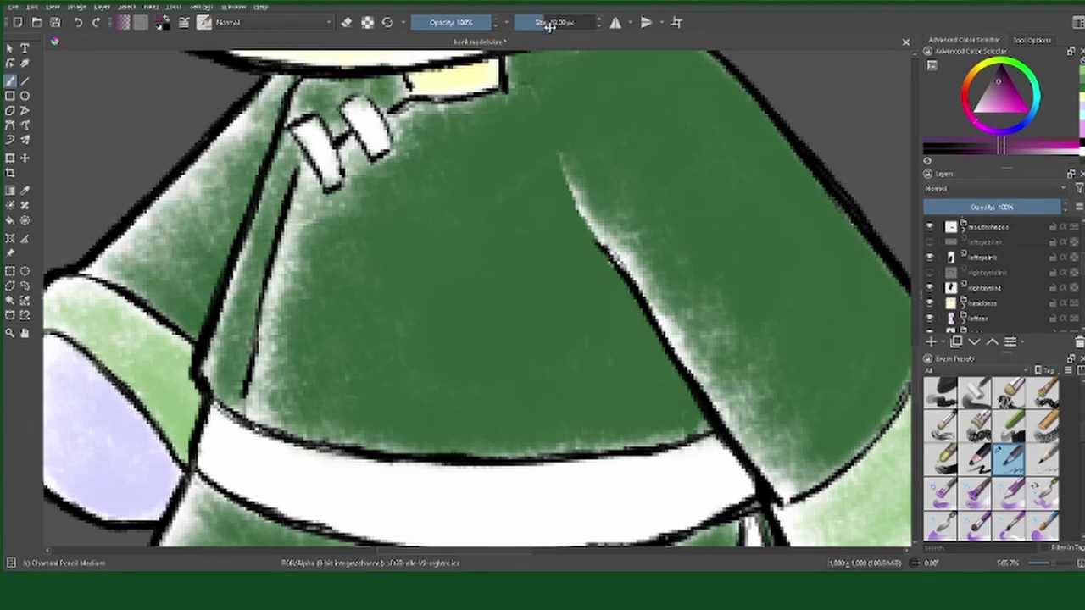
Step: Paint the collar buttons purple and start shading the sash purple on the body layer
left_click(996, 289)
left_click_drag(441, 253, 470, 305)
left_click_drag(674, 481, 580, 294)
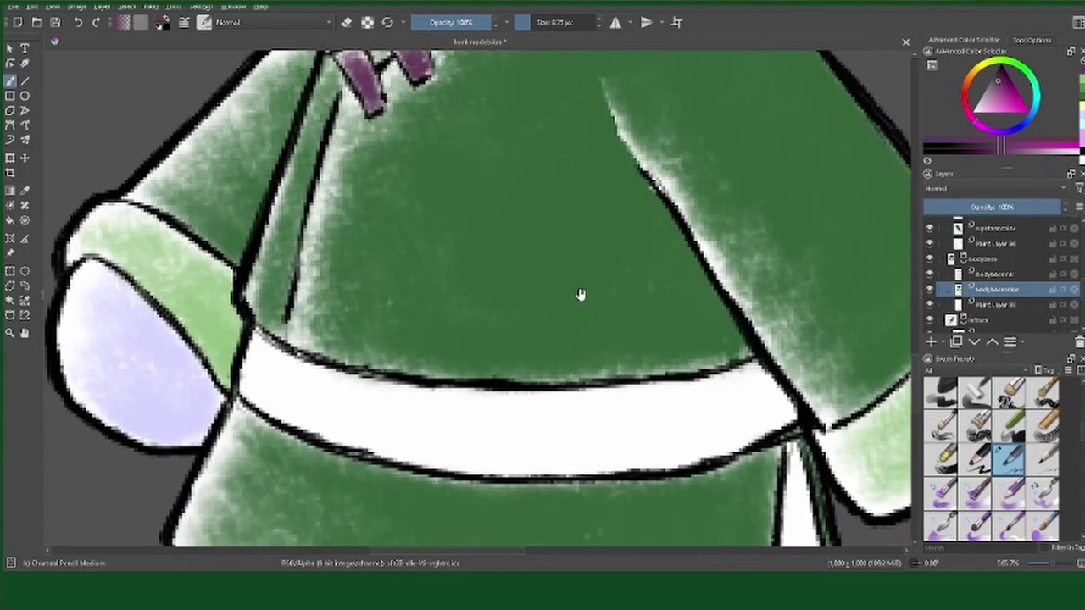
mouse_move(683, 403)
left_mouse_down()
mouse_move(382, 412)
mouse_move(557, 443)
mouse_move(729, 428)
left_mouse_up()
left_click_drag(776, 373, 703, 424)
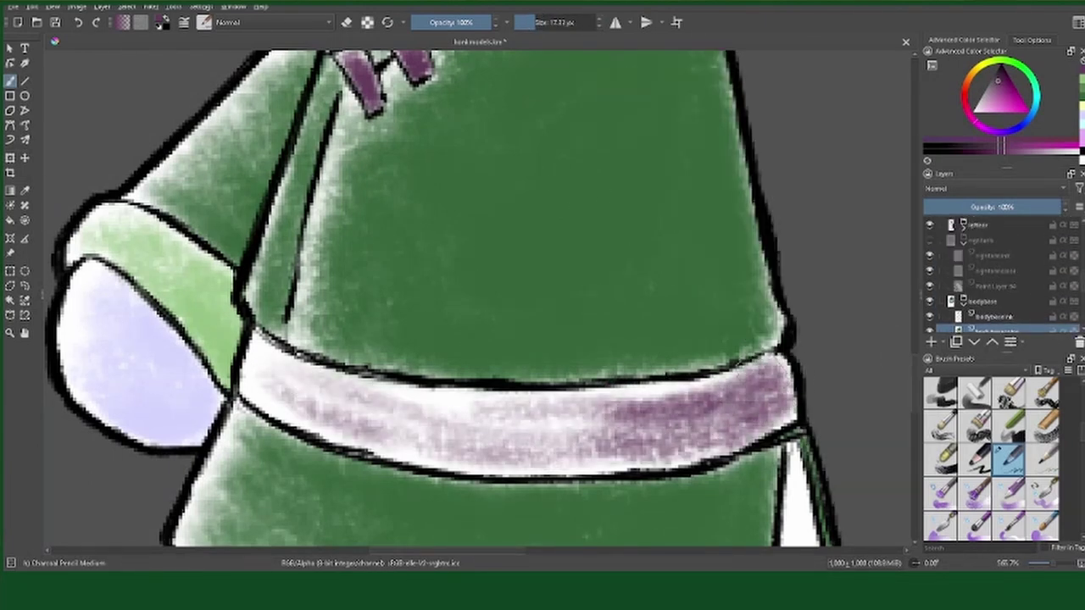
mouse_move(771, 373)
left_mouse_down()
mouse_move(610, 407)
mouse_move(644, 449)
left_mouse_up()
left_click_drag(720, 382, 466, 440)
left_click_drag(687, 458, 390, 449)
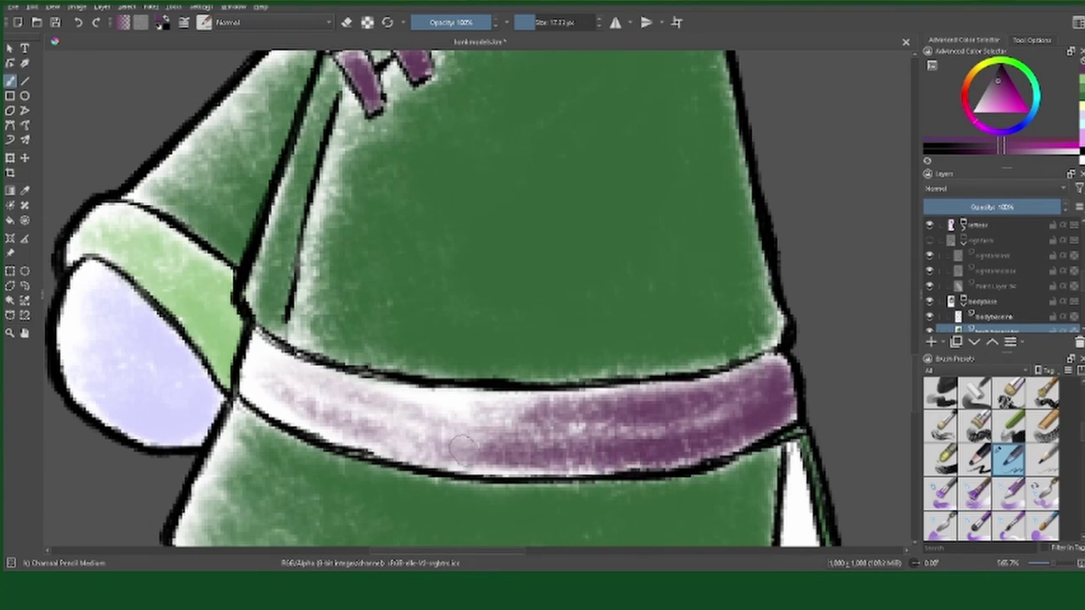
left_click_drag(618, 432, 399, 381)
mouse_move(475, 424)
left_mouse_down()
mouse_move(402, 407)
mouse_move(729, 402)
left_mouse_up()
Step: Deepen the purple evenly across the whole sash, including its right end
left_click_drag(559, 415, 788, 360)
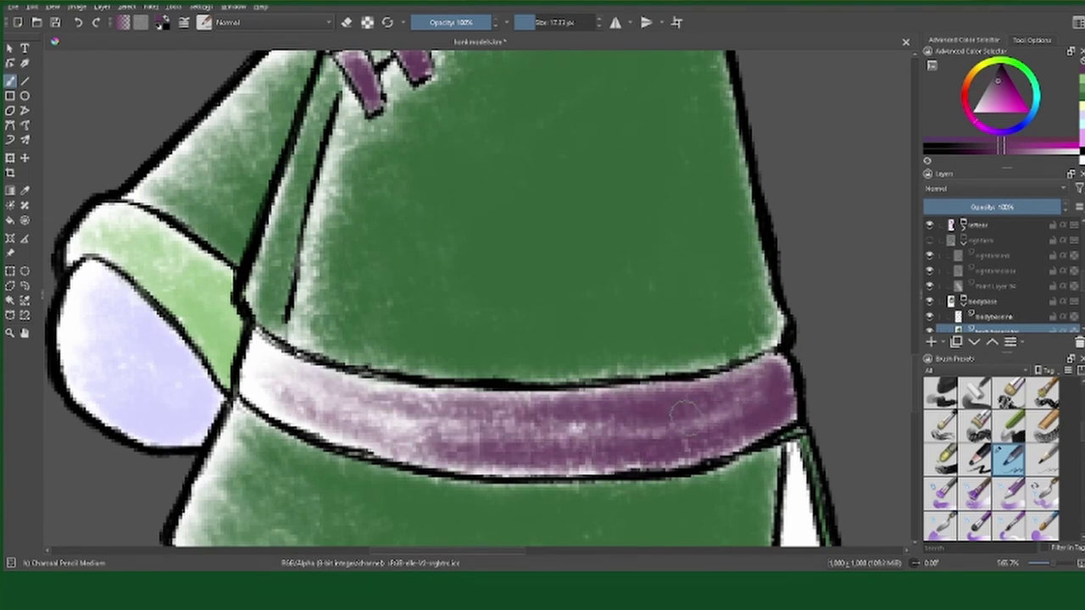
left_click_drag(754, 399, 386, 436)
mouse_move(322, 424)
left_mouse_down()
mouse_move(282, 400)
mouse_move(593, 407)
left_mouse_up()
left_click_drag(729, 441, 322, 407)
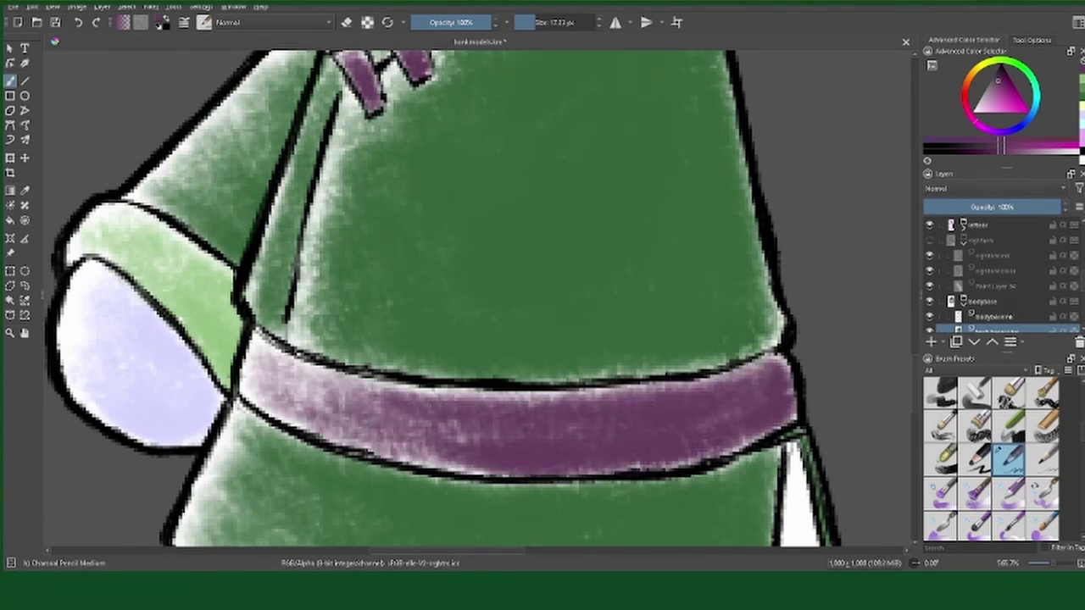
left_click_drag(254, 424, 559, 398)
left_click_drag(746, 373, 559, 416)
left_click_drag(509, 297, 539, 351)
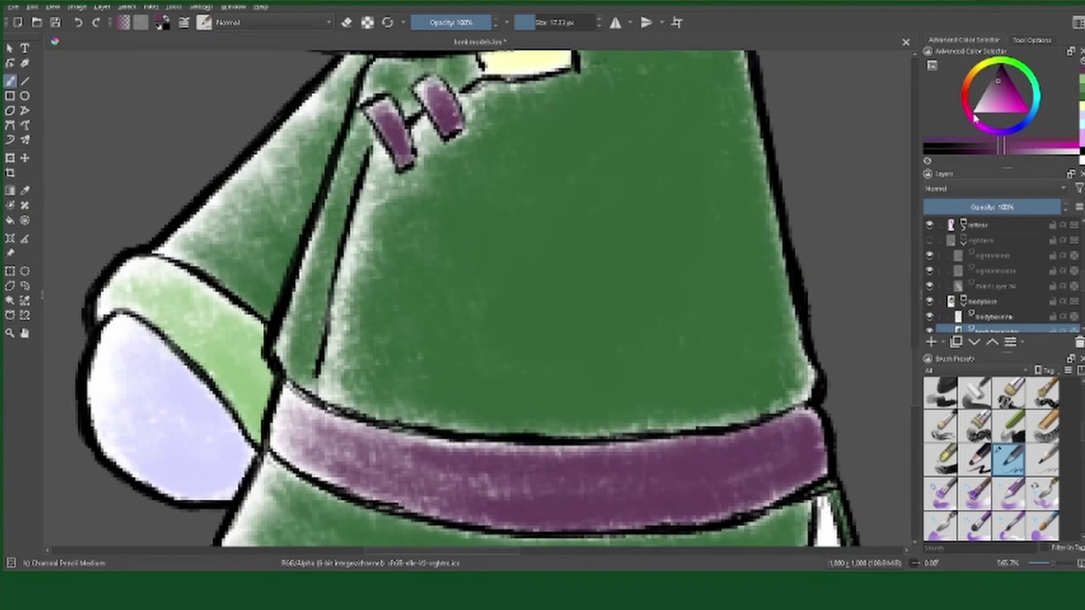
left_click_drag(632, 178, 691, 254)
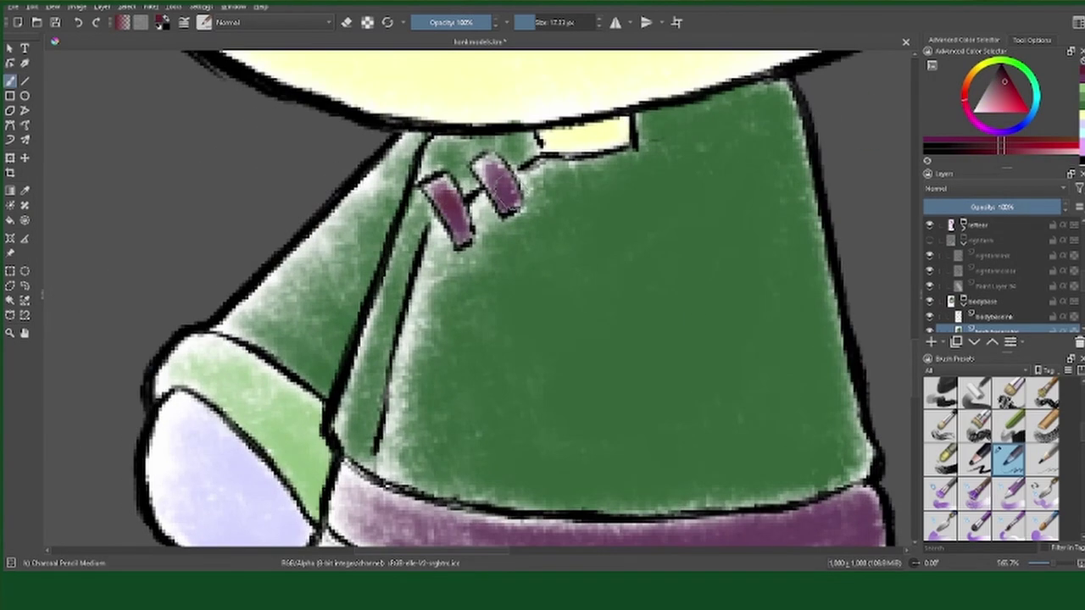
left_click_drag(678, 508, 644, 377)
left_click_drag(525, 415, 672, 432)
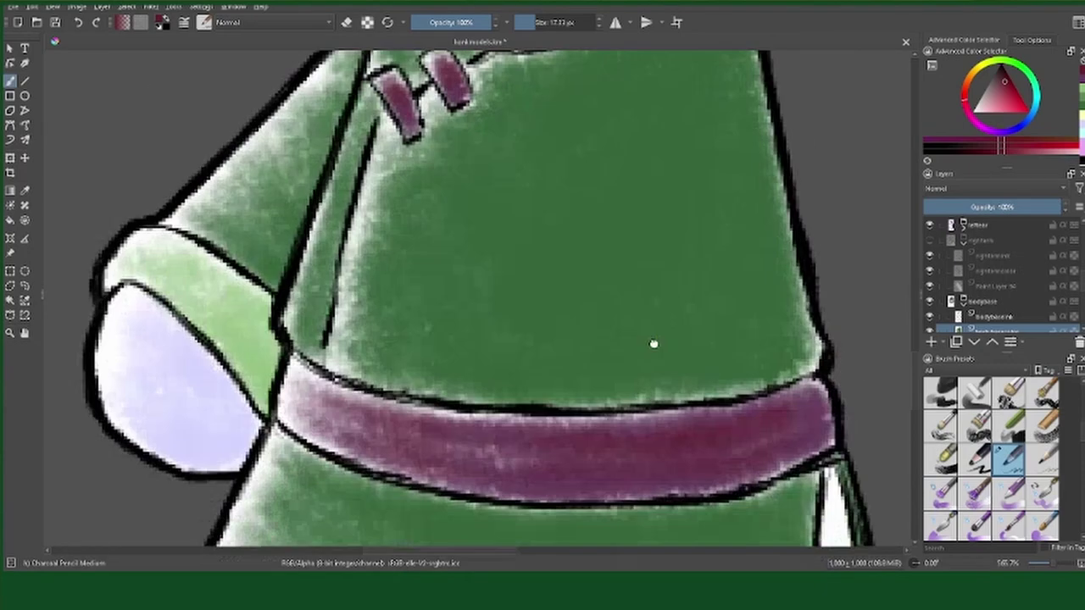
scroll(678, 382, "down", 5)
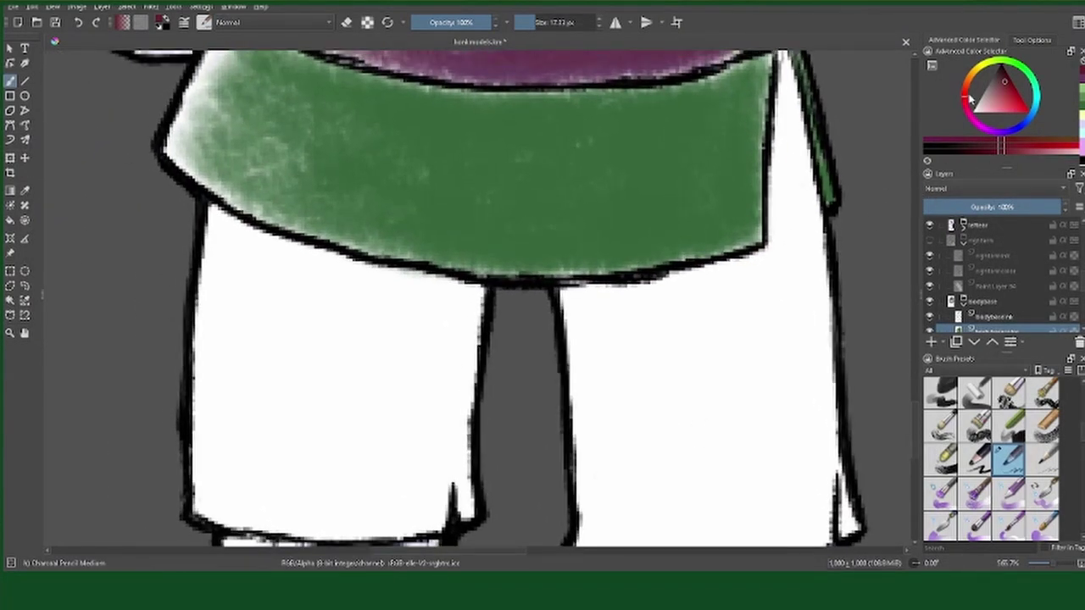
Step: Pick a reddish-brown and fill the right shorts leg with charcoal shading
left_click_drag(972, 99, 972, 87)
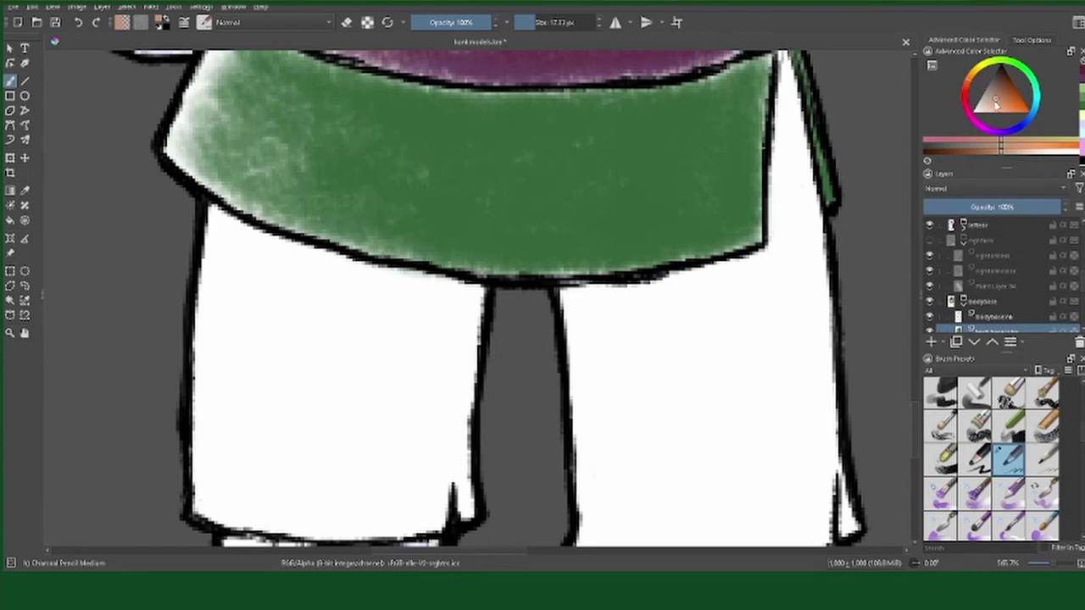
mouse_move(996, 102)
left_mouse_down()
mouse_move(971, 85)
mouse_move(998, 103)
left_mouse_up()
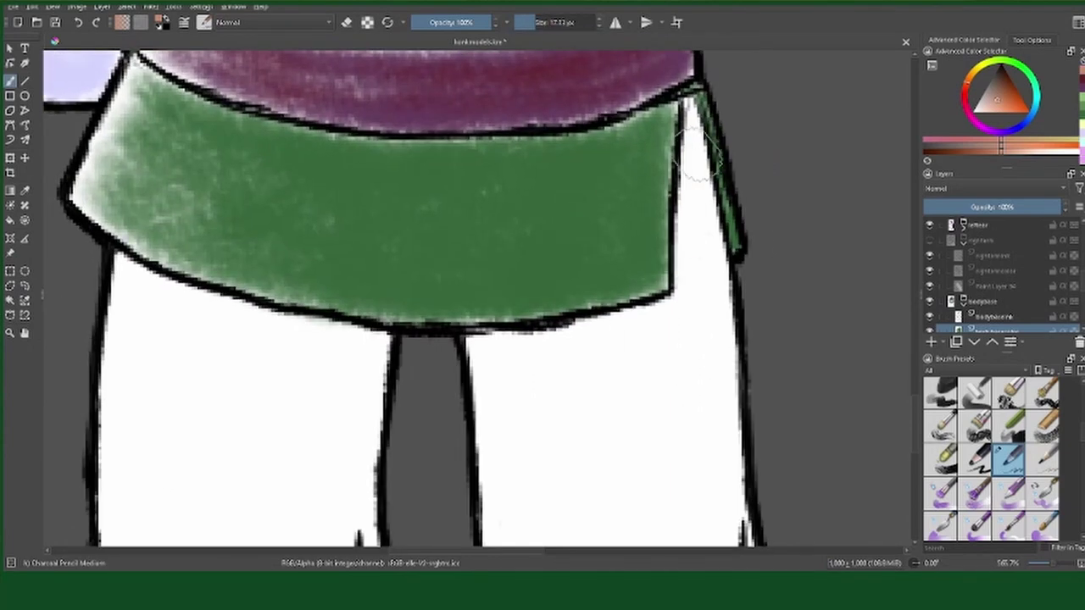
left_click_drag(678, 111, 691, 305)
scroll(691, 311, "up", 1)
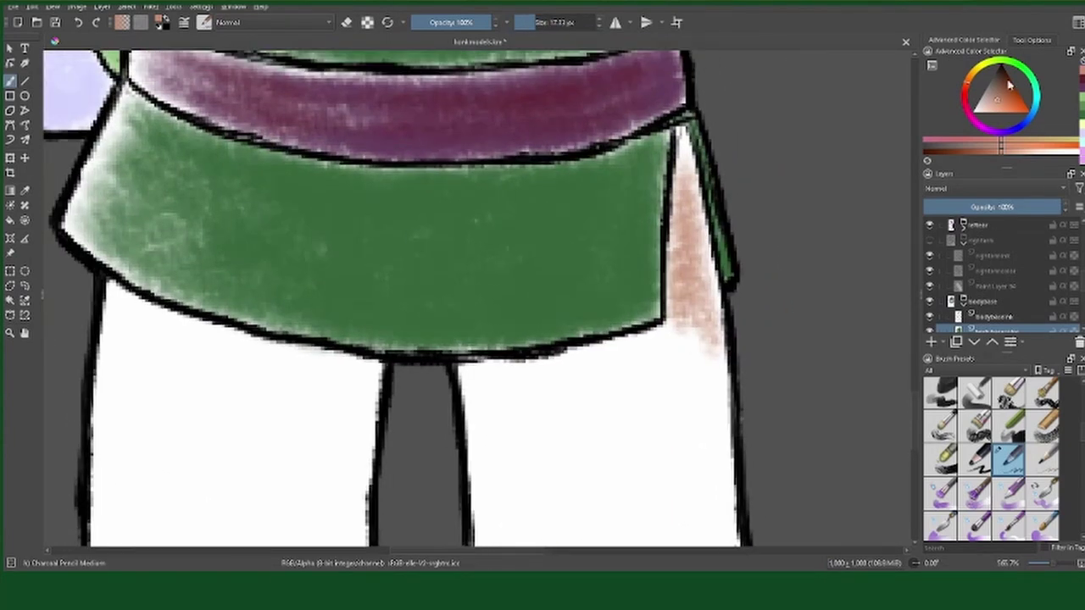
left_click(979, 129)
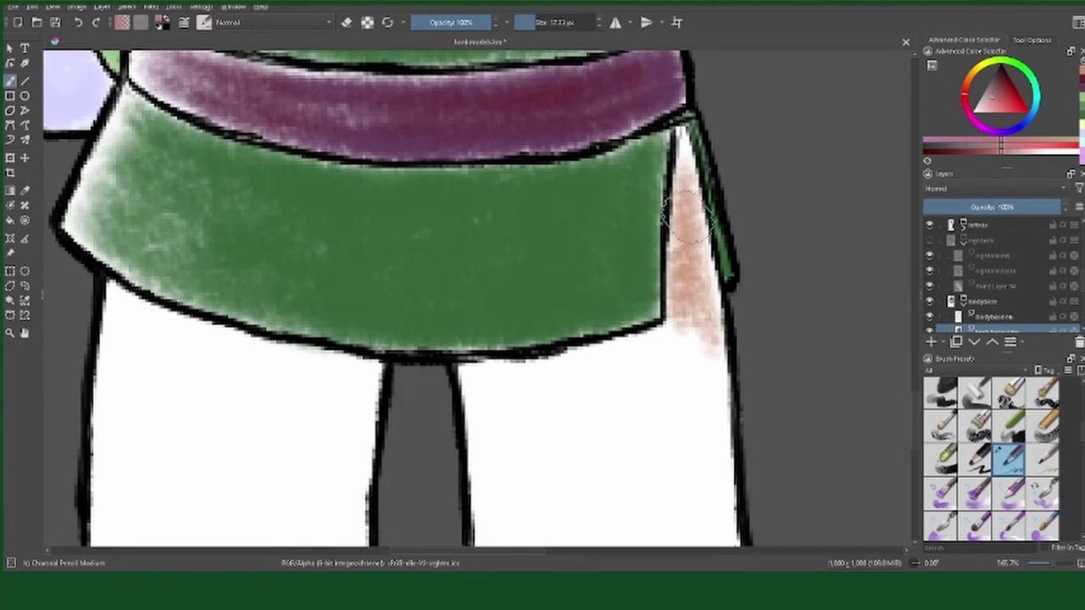
mouse_move(689, 222)
left_mouse_down()
mouse_move(682, 322)
mouse_move(703, 407)
left_mouse_up()
scroll(696, 255, "down", 3)
left_click_drag(712, 254, 628, 390)
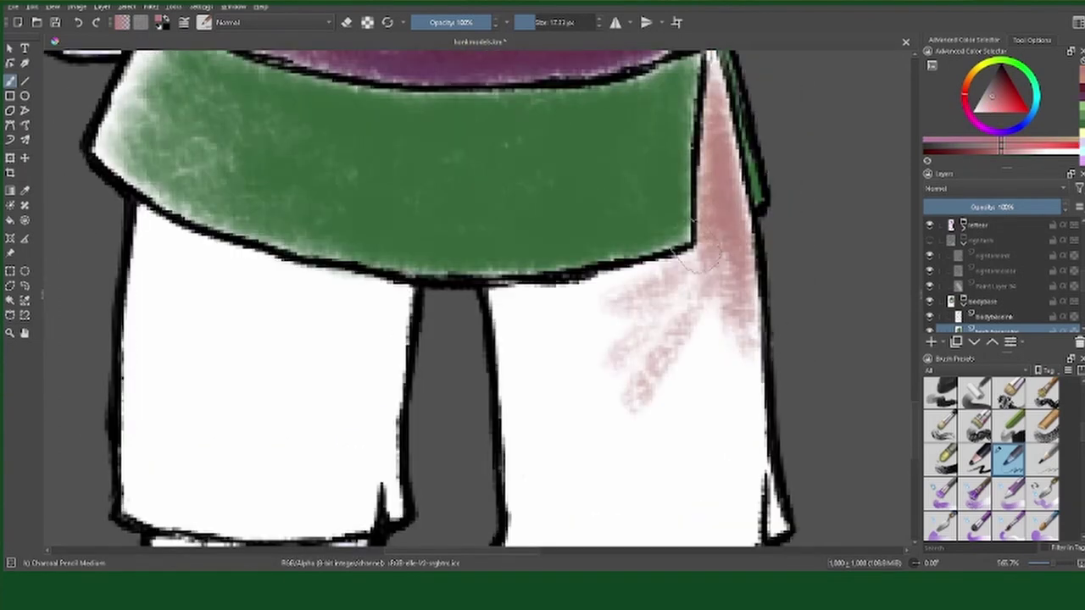
mouse_move(700, 256)
left_mouse_down()
mouse_move(665, 407)
mouse_move(745, 450)
left_mouse_up()
mouse_move(734, 209)
left_mouse_down()
mouse_move(581, 273)
mouse_move(814, 424)
mouse_move(805, 254)
mouse_move(721, 474)
mouse_move(598, 242)
mouse_move(594, 458)
mouse_move(790, 455)
mouse_move(644, 221)
mouse_move(678, 491)
mouse_move(585, 398)
mouse_move(658, 423)
mouse_move(636, 288)
mouse_move(594, 475)
left_mouse_up()
mouse_move(704, 165)
left_mouse_down()
mouse_move(756, 201)
mouse_move(731, 430)
left_mouse_up()
Step: Shade the left shorts leg reddish-brown and zoom out to the whole bunny
scroll(731, 429, "down", 5)
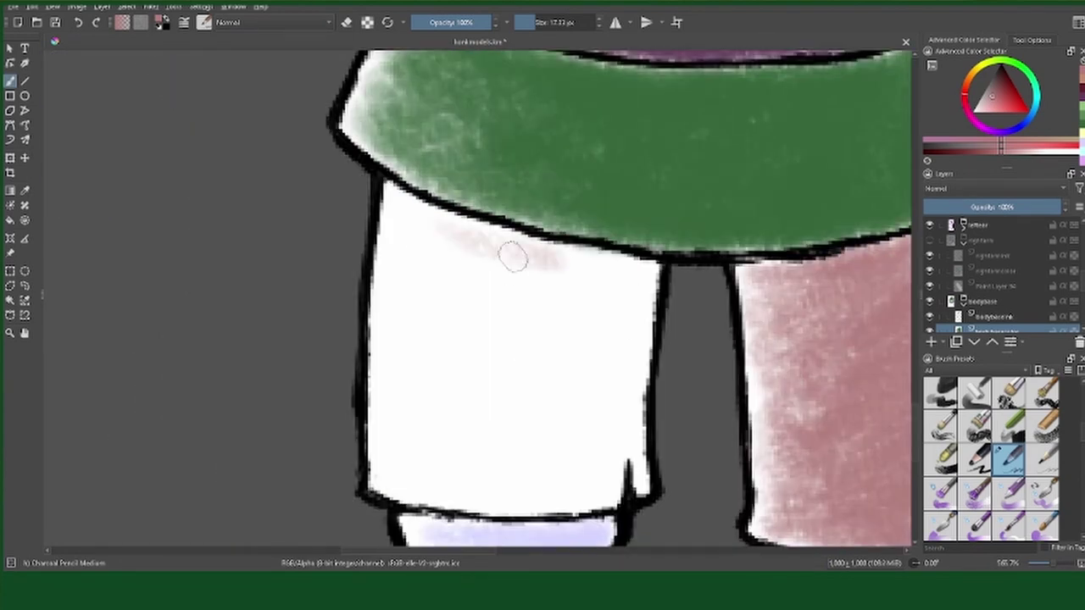
mouse_move(509, 249)
left_mouse_down()
mouse_move(610, 356)
mouse_move(450, 484)
mouse_move(477, 396)
mouse_move(526, 492)
mouse_move(593, 381)
left_mouse_up()
mouse_move(636, 280)
left_mouse_down()
mouse_move(551, 339)
mouse_move(733, 255)
mouse_move(653, 339)
mouse_move(534, 373)
mouse_move(636, 500)
mouse_move(589, 255)
left_mouse_up()
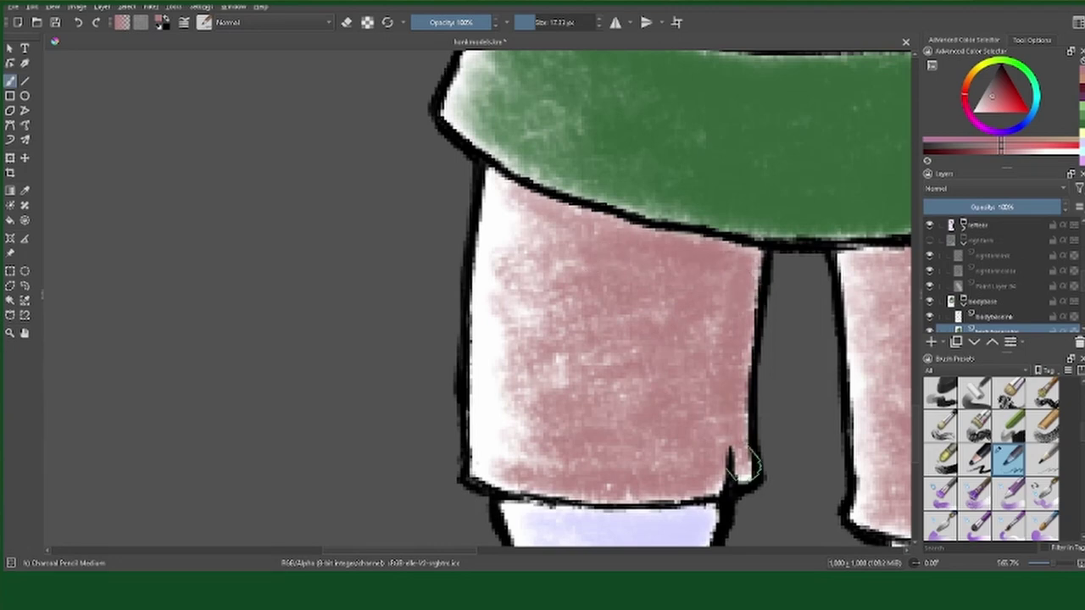
mouse_move(750, 464)
left_mouse_down()
mouse_move(678, 339)
mouse_move(508, 246)
mouse_move(508, 449)
mouse_move(527, 225)
left_mouse_up()
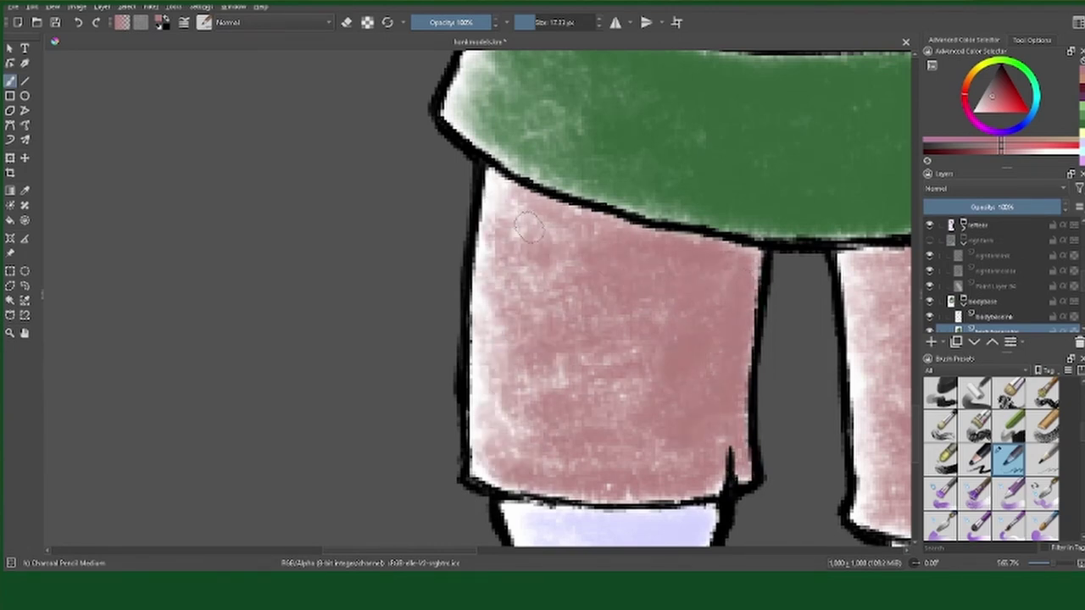
left_click_drag(594, 339, 394, 339)
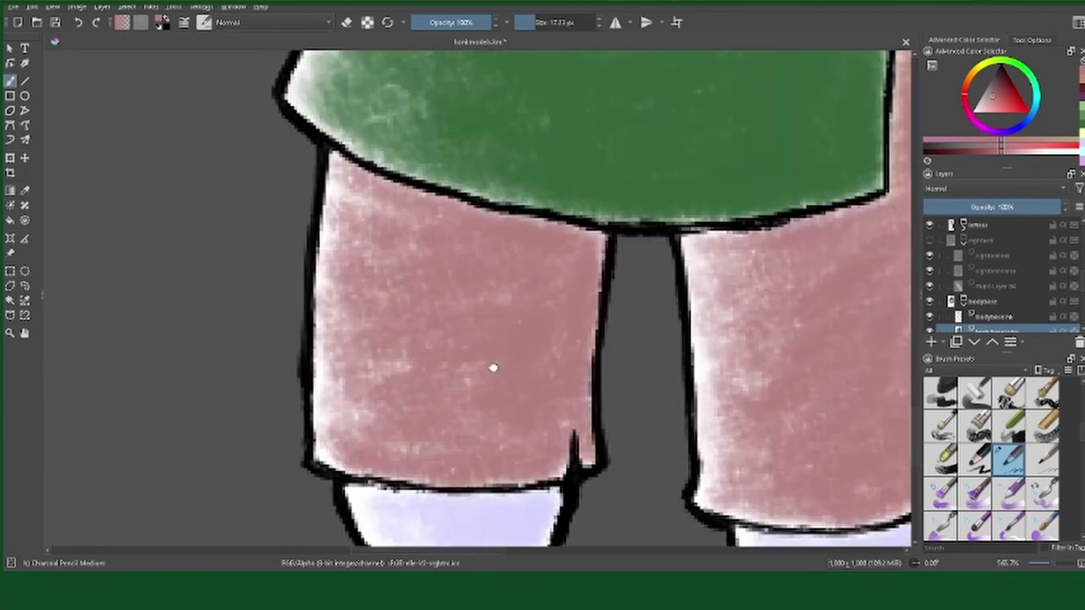
left_click_drag(1048, 567, 1036, 566)
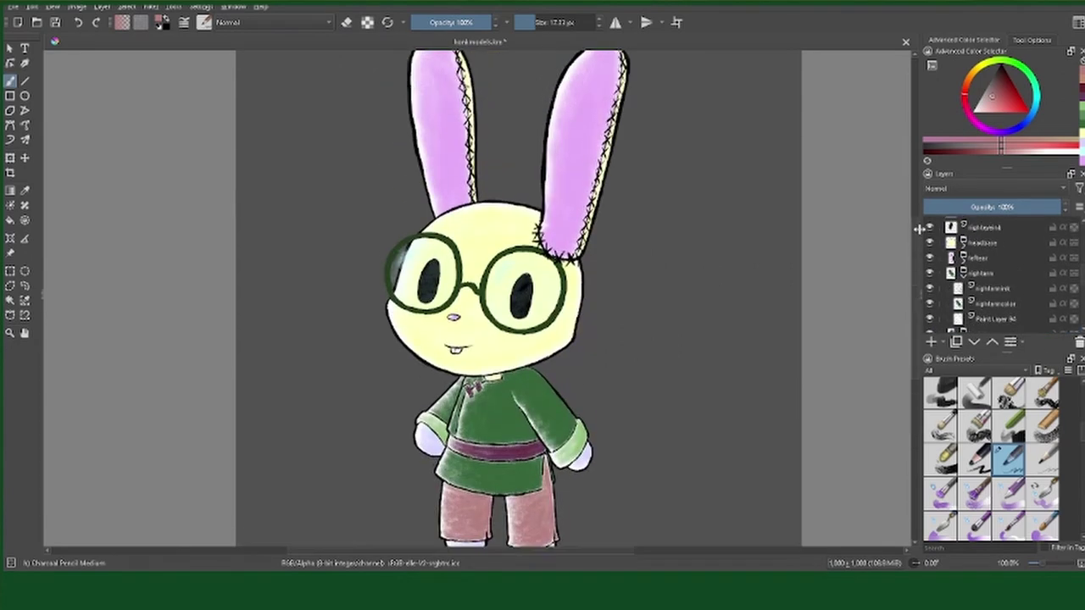
Step: Zoom to 100% and switch the wolf sketch layers back off
scroll(517, 296, "up", 3)
scroll(536, 192, "down", 1)
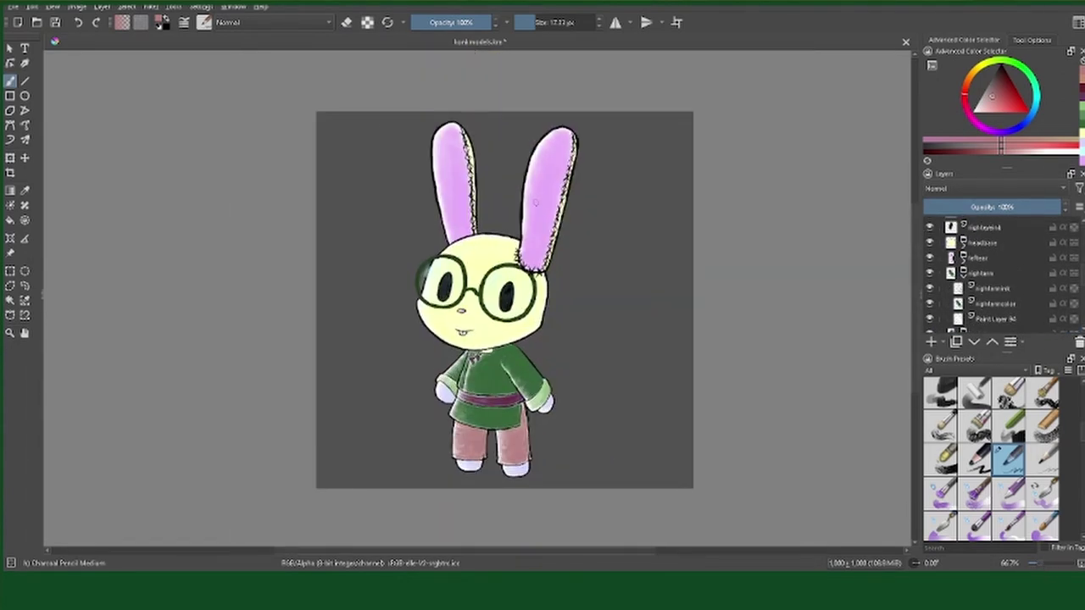
left_click(1046, 566)
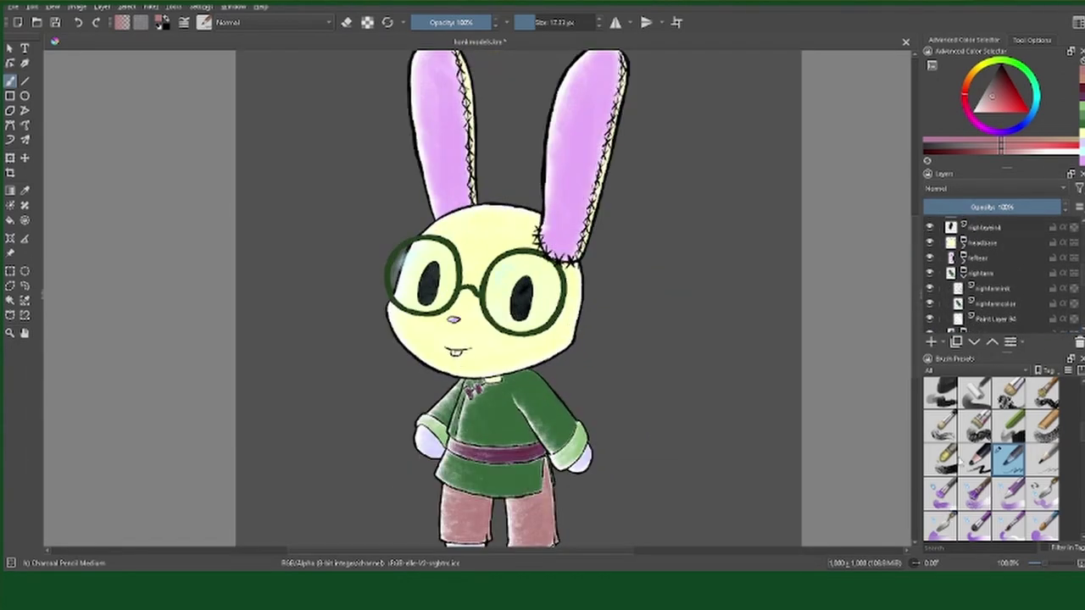
scroll(983, 280, "down", 5)
left_click(931, 271)
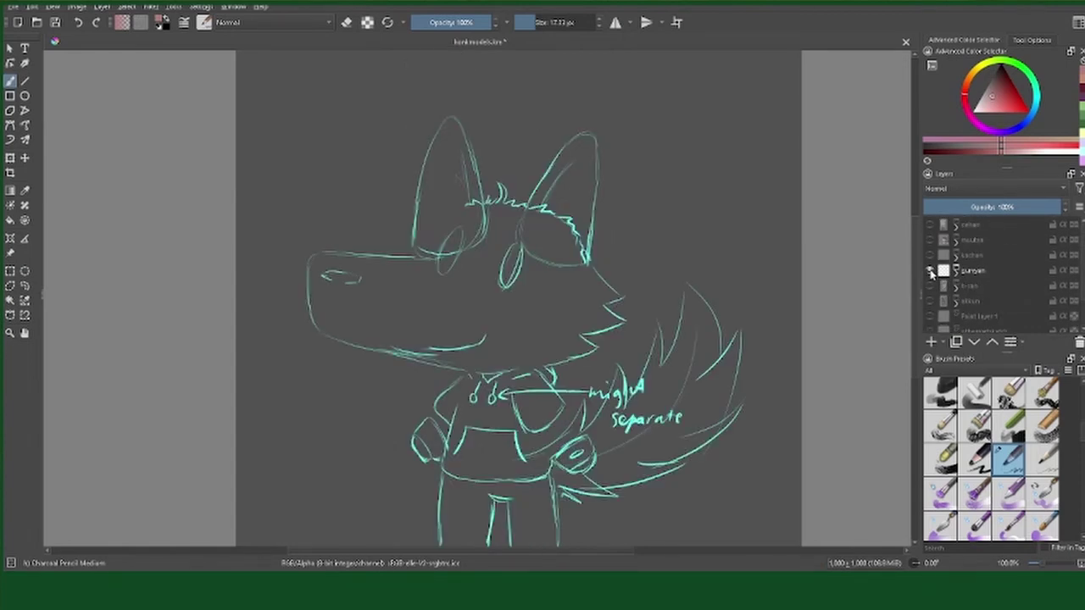
left_click(931, 272)
left_click(931, 256)
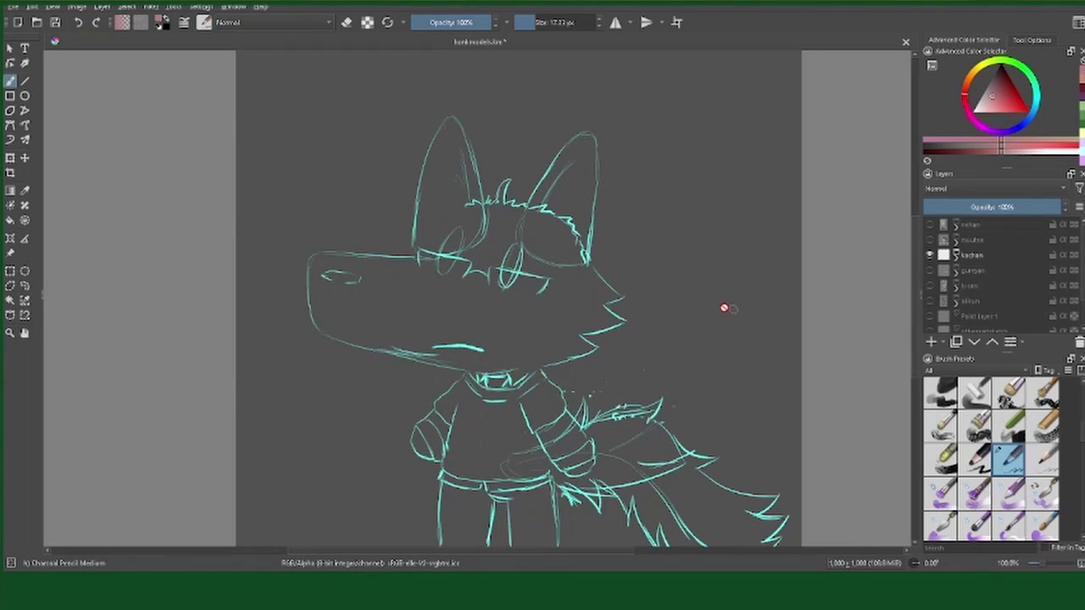
left_click(930, 255)
left_click(930, 286)
Step: Add a new paint layer in the mouthshapes group and pick light pink
scroll(949, 288, "up", 5)
scroll(969, 270, "up", 5)
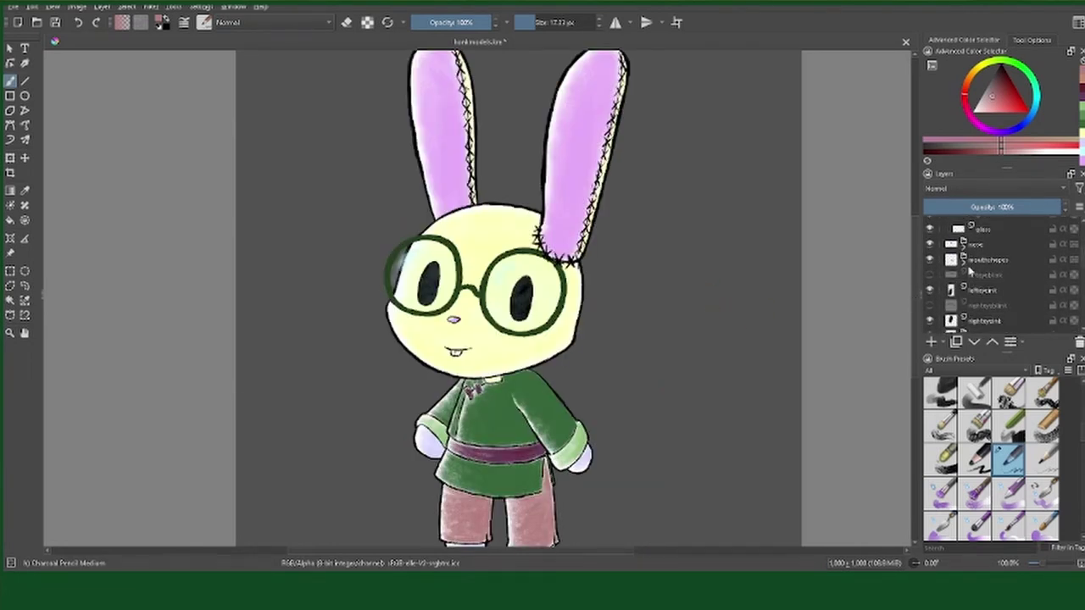
left_click(931, 341)
type("mouthopencolor")
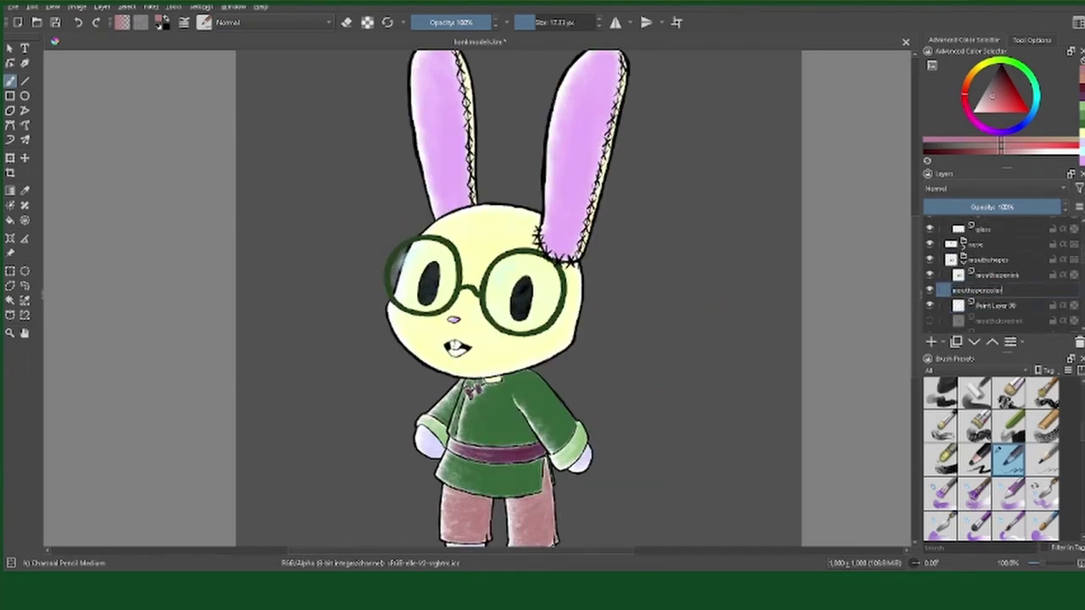
left_click(979, 126)
Step: Check the pink inside the bunny's mouth up close and enlarge the brush to about 35 px
key("plus")
key("plus")
key("plus")
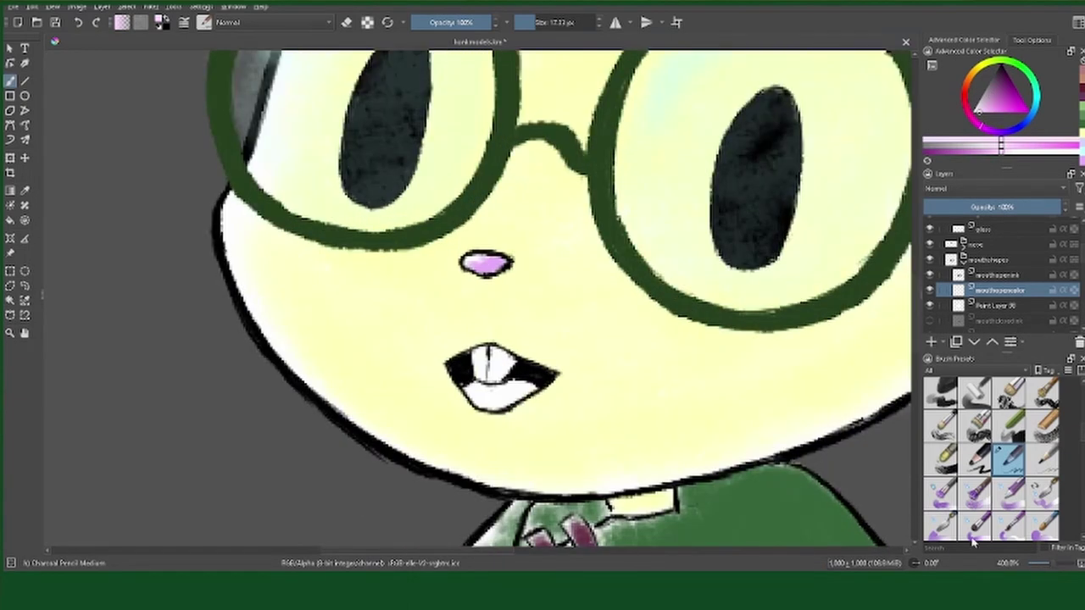
key("plus")
key("plus")
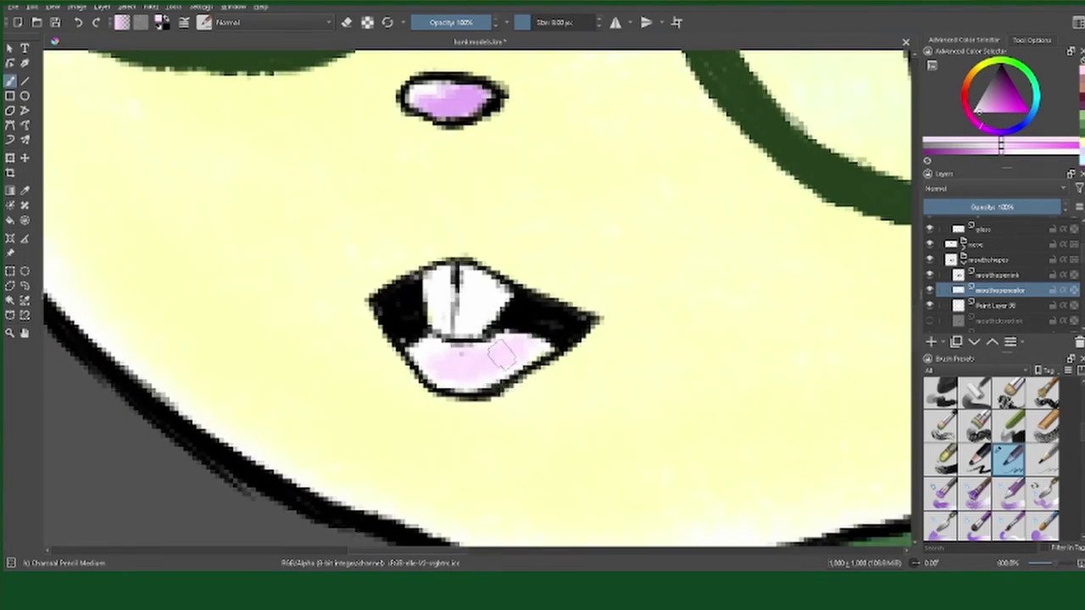
key("minus")
key("minus")
key("minus")
scroll(996, 280, "up", 2)
scroll(1007, 294, "up", 2)
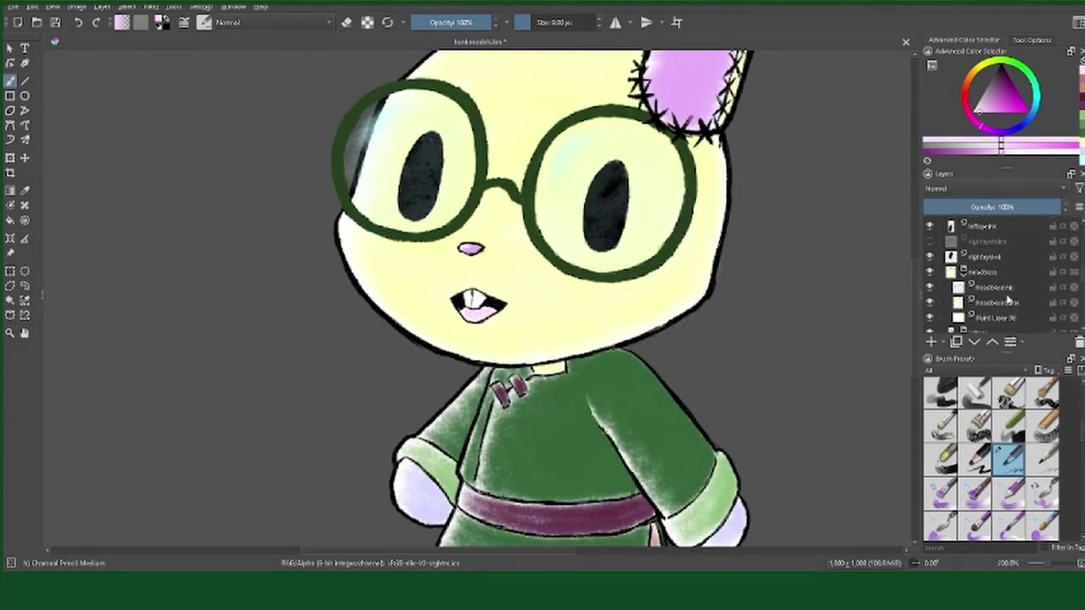
left_click_drag(530, 23, 561, 23)
key("plus")
key("plus")
key("plus")
key("minus")
key("minus")
key("minus")
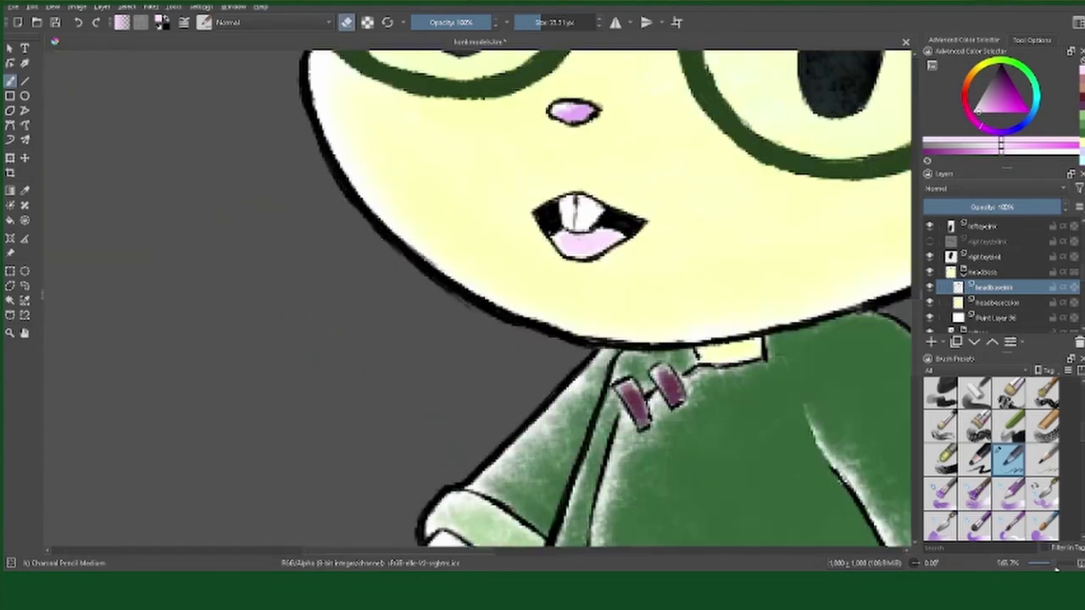
Step: Collapse the headbase layer group and zoom out to 66.7% to view the whole bunny
left_click(932, 280)
scroll(983, 271, "down", 3)
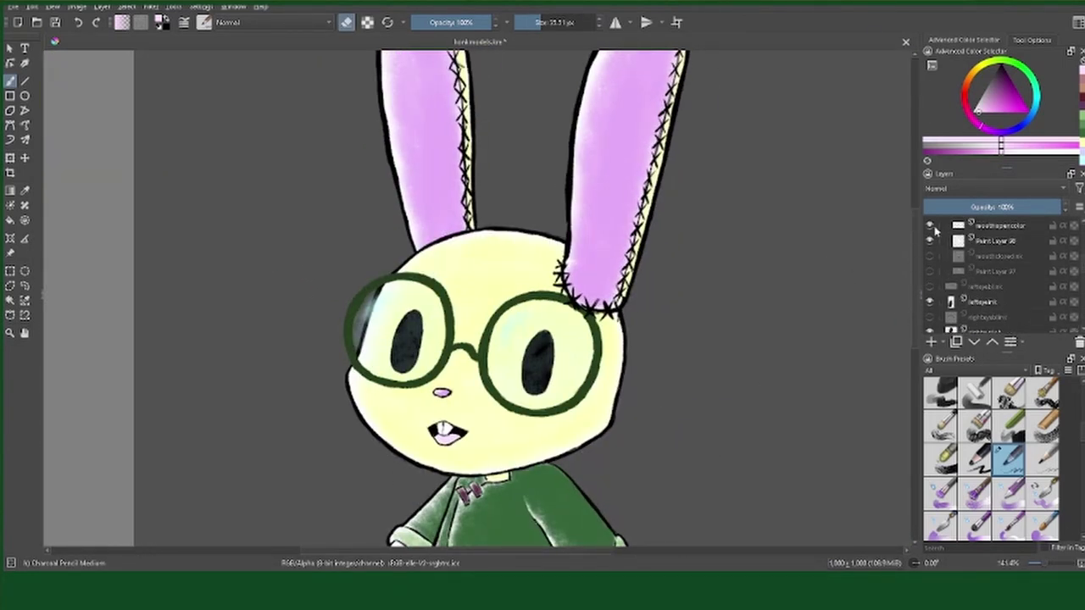
scroll(1029, 255, "down", 3)
key("minus")
key("minus")
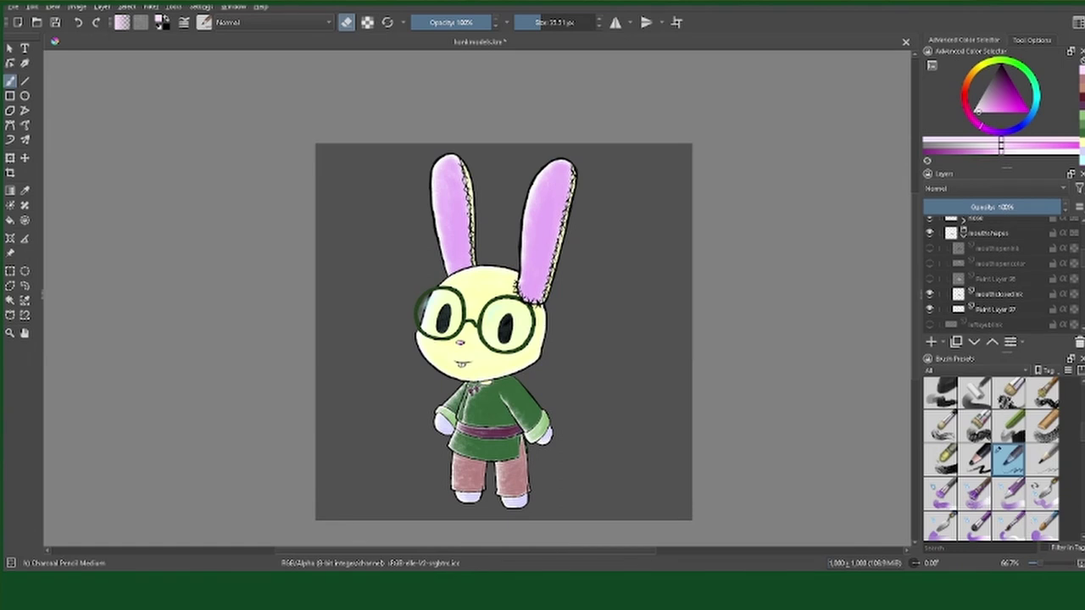
scroll(1069, 256, "down", 5)
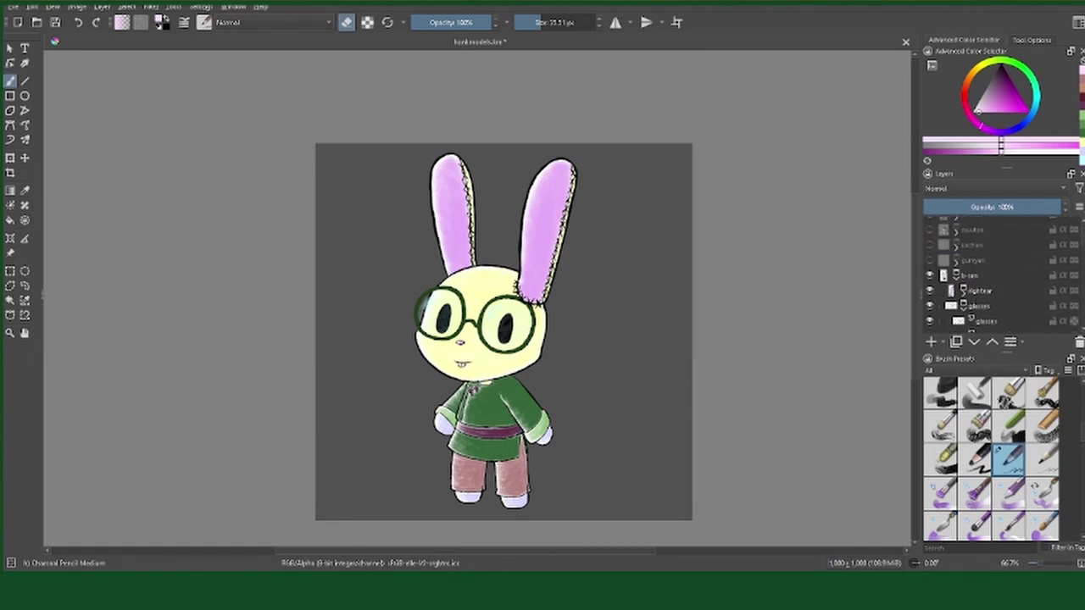